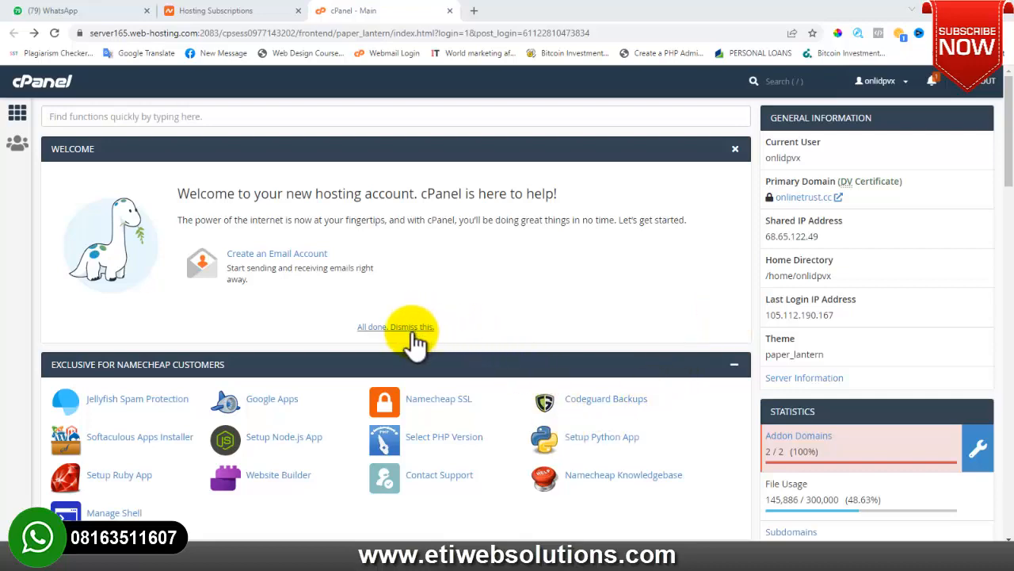
scroll(414, 339, "down", 5)
scroll(420, 340, "up", 2)
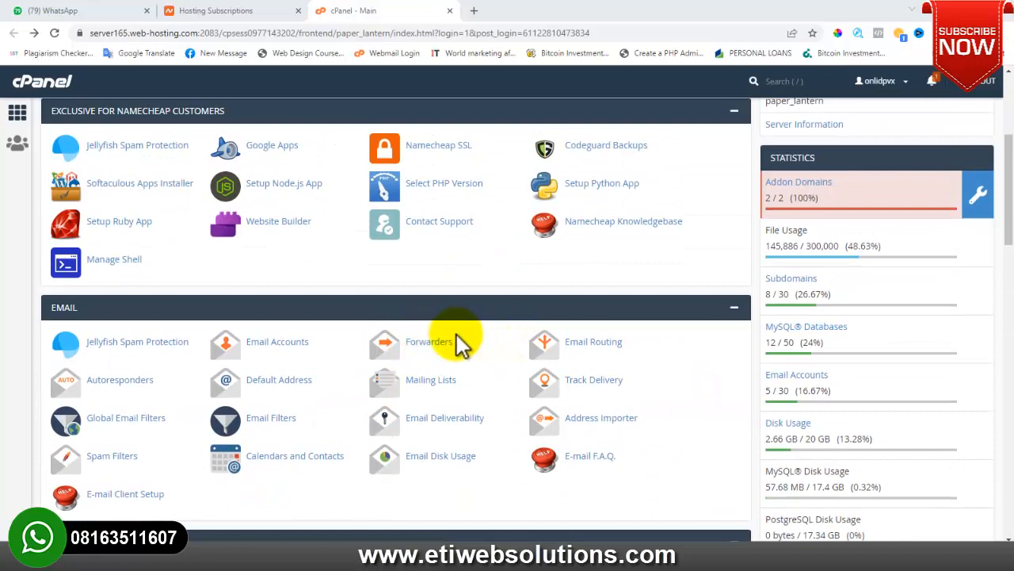
scroll(417, 378, "down", 3)
scroll(419, 380, "up", 6)
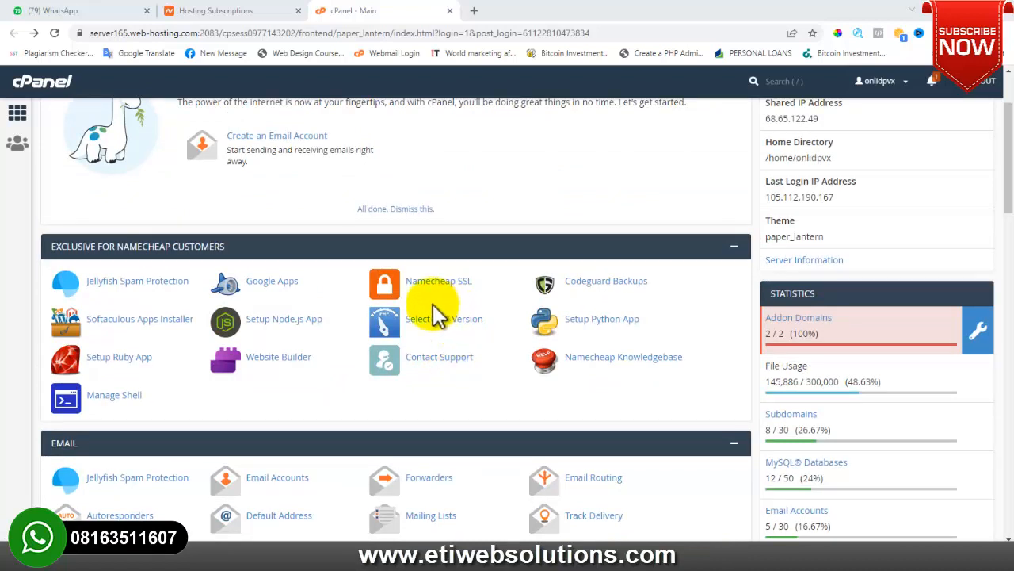
scroll(420, 313, "up", 1)
scroll(400, 309, "up", 2)
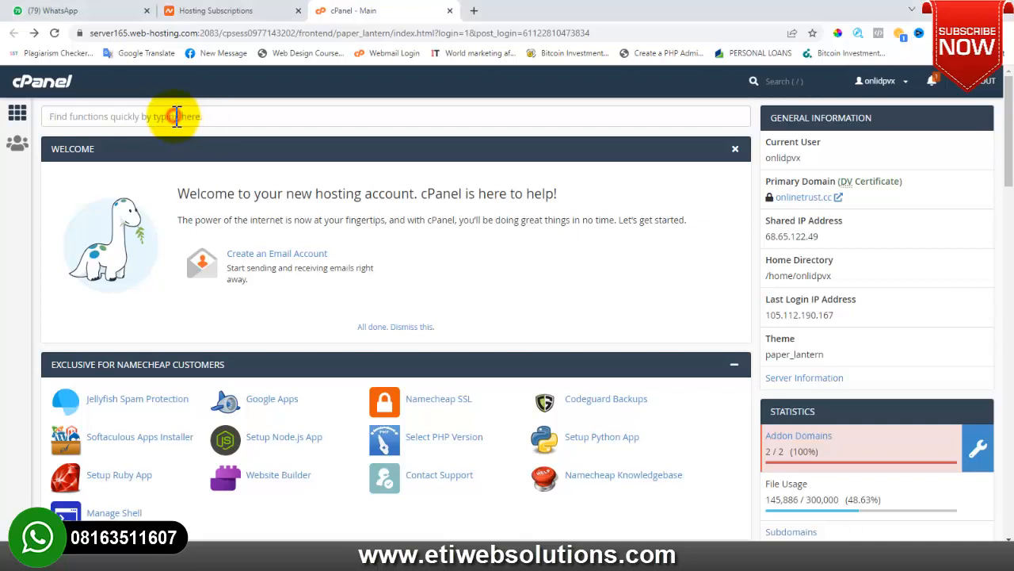
Step: Search the hosting functions for php, open the PHP version selector and examine the selectable PHP versions without changing the current one
left_click(176, 117)
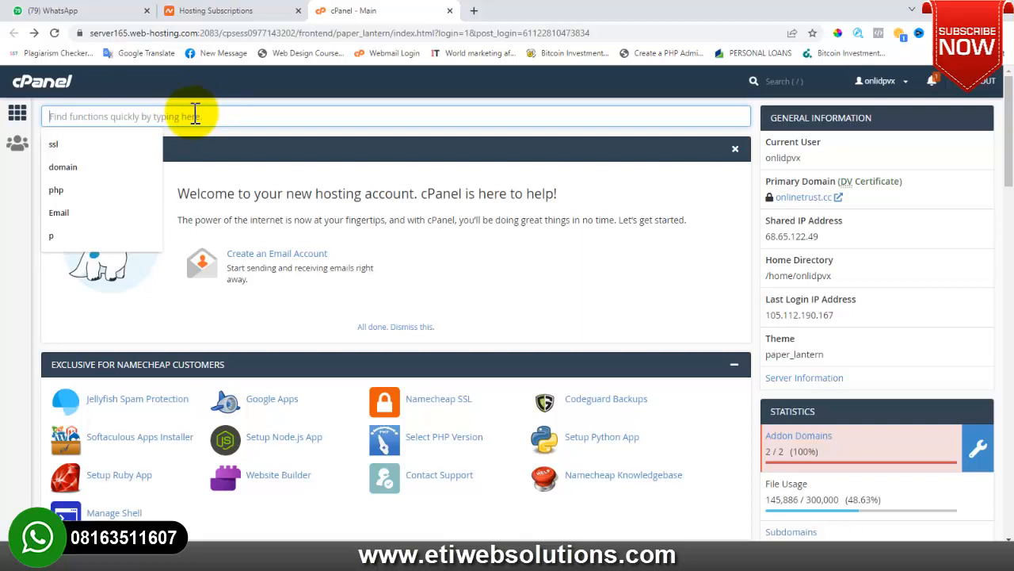
left_click(73, 191)
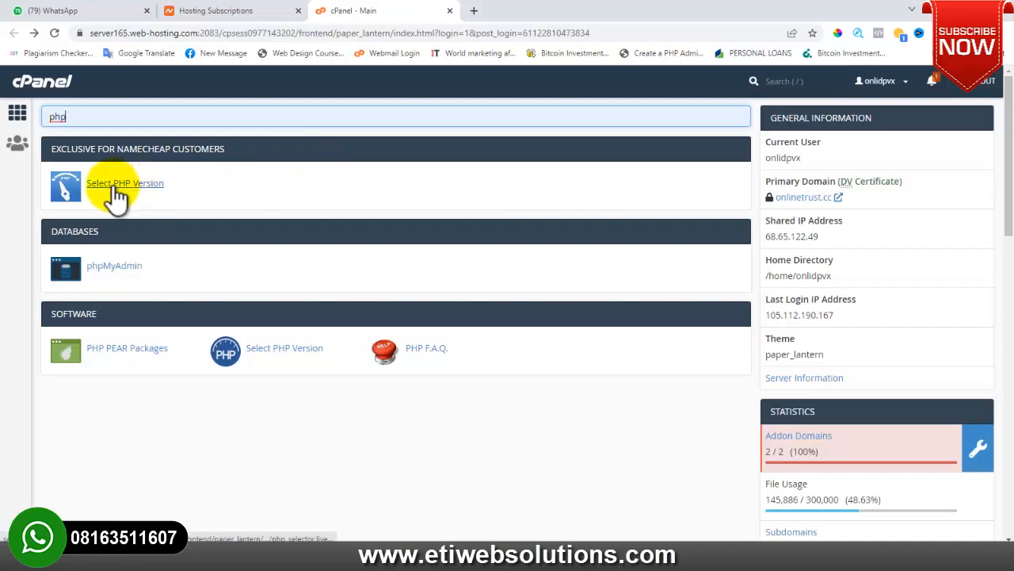
left_click(136, 194)
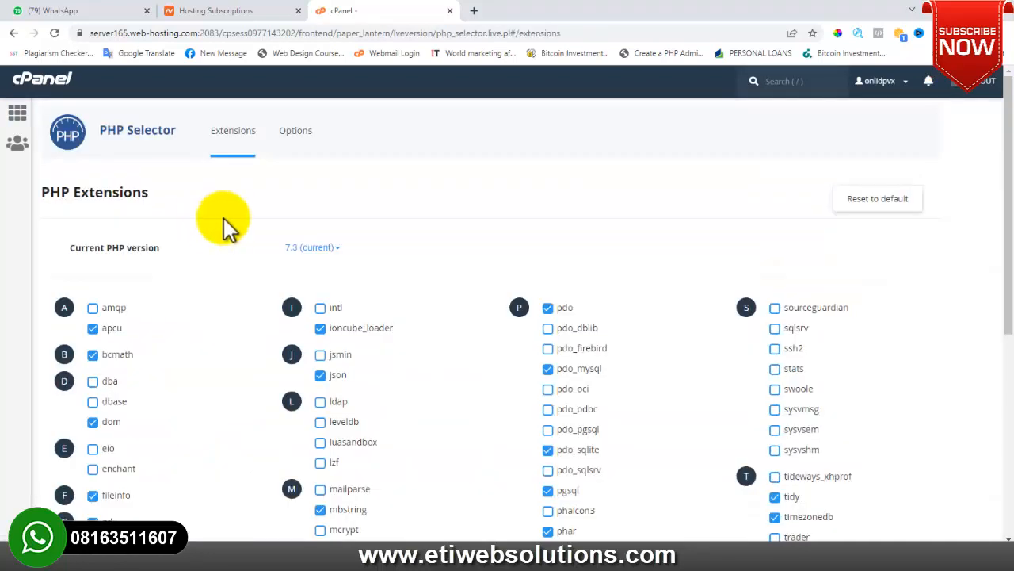
left_click(323, 249)
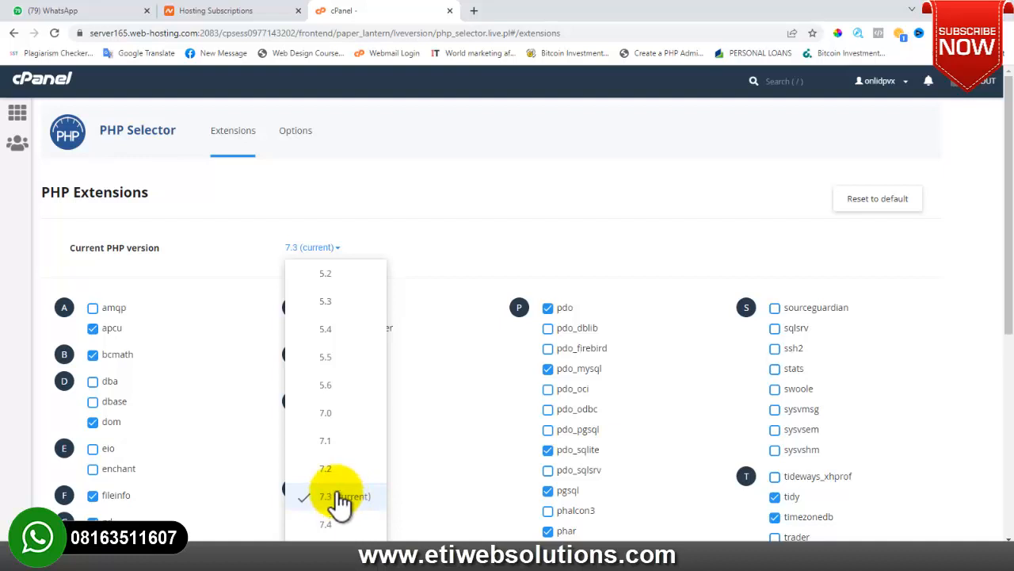
left_click(449, 203)
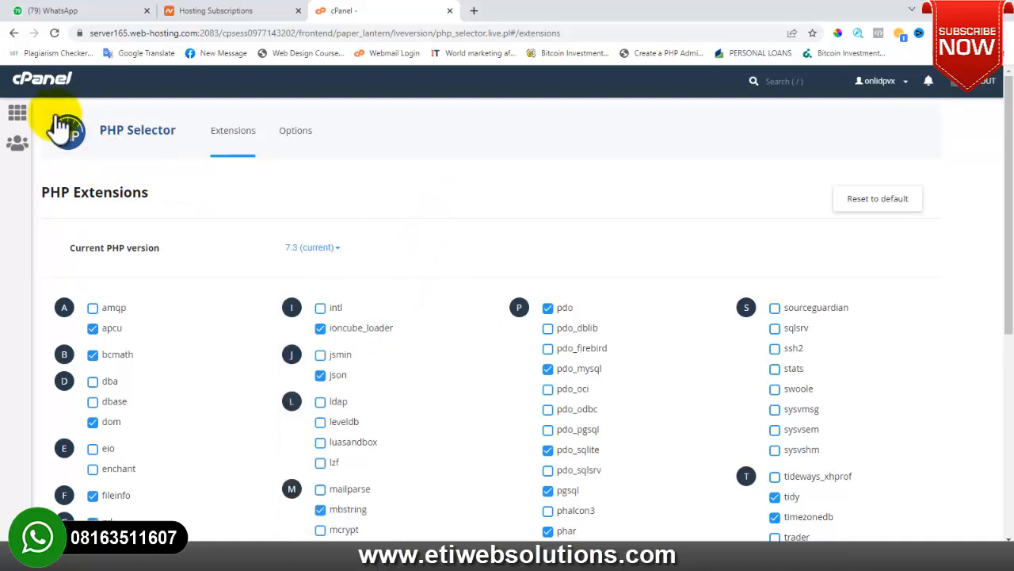
Step: Return to the main cPanel page, search the functions for "sub" and open the Subdomains page
left_click(46, 87)
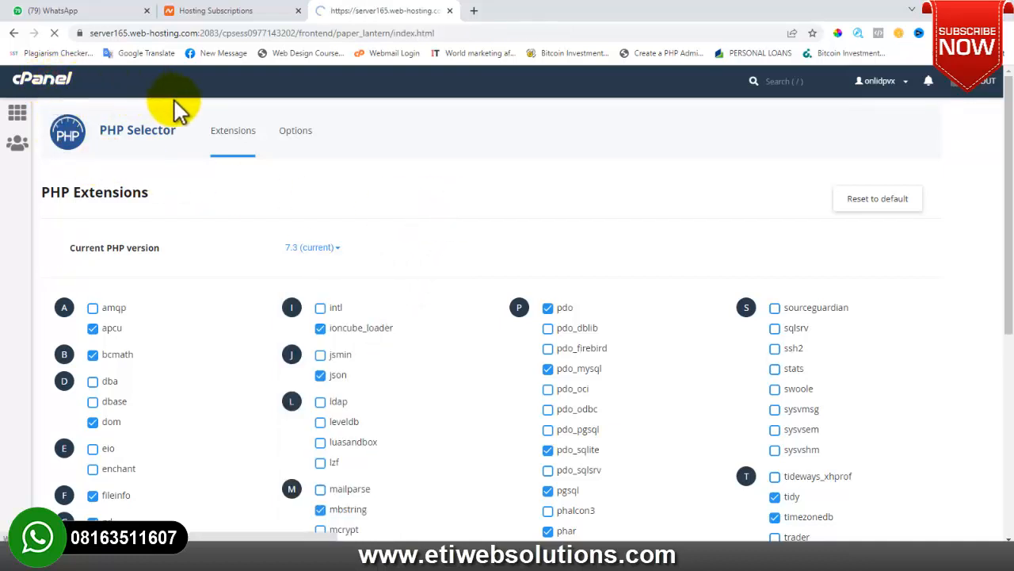
scroll(305, 317, "down", 3)
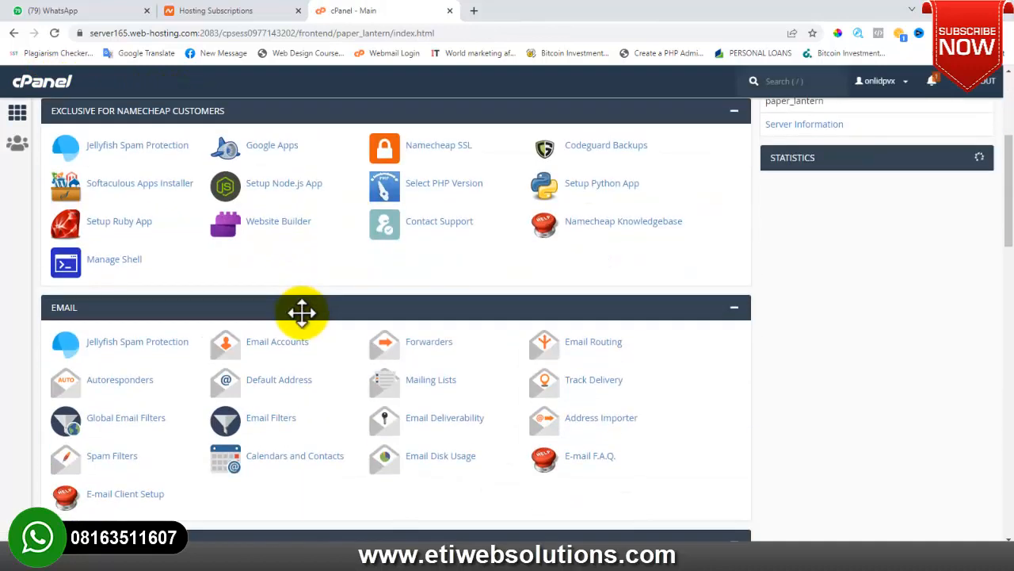
scroll(299, 310, "up", 3)
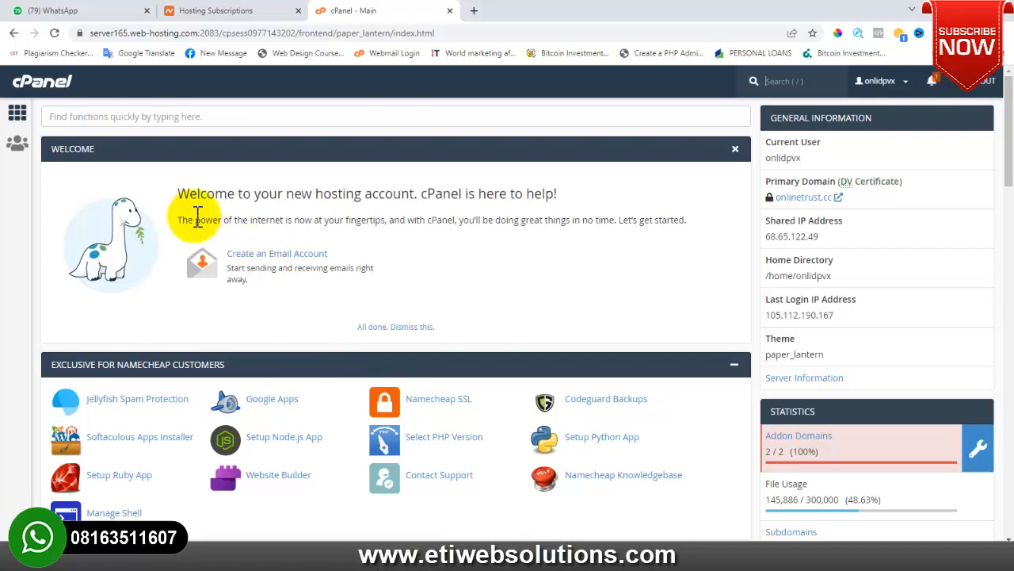
left_click(82, 119)
type("sub")
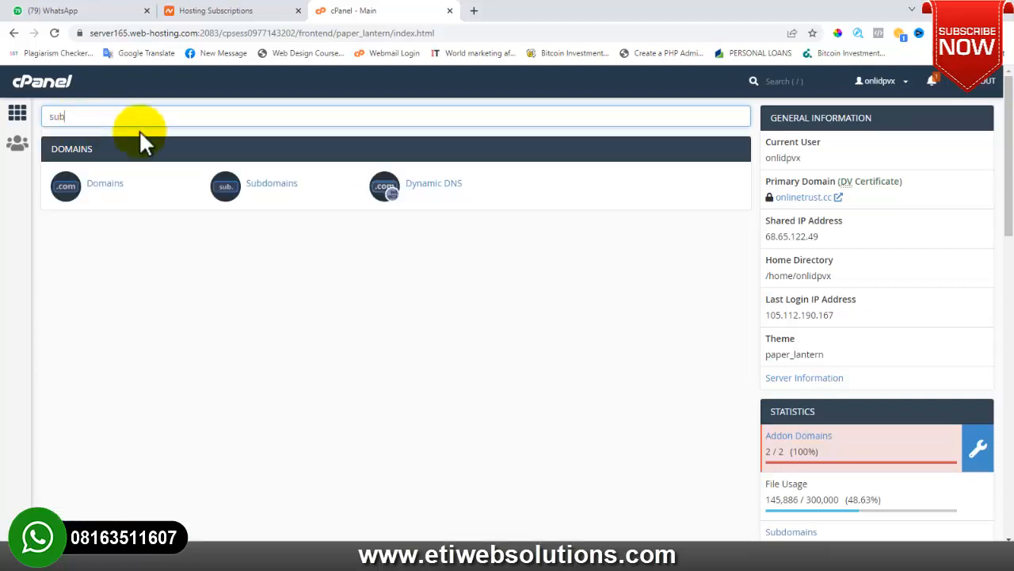
left_click(269, 187)
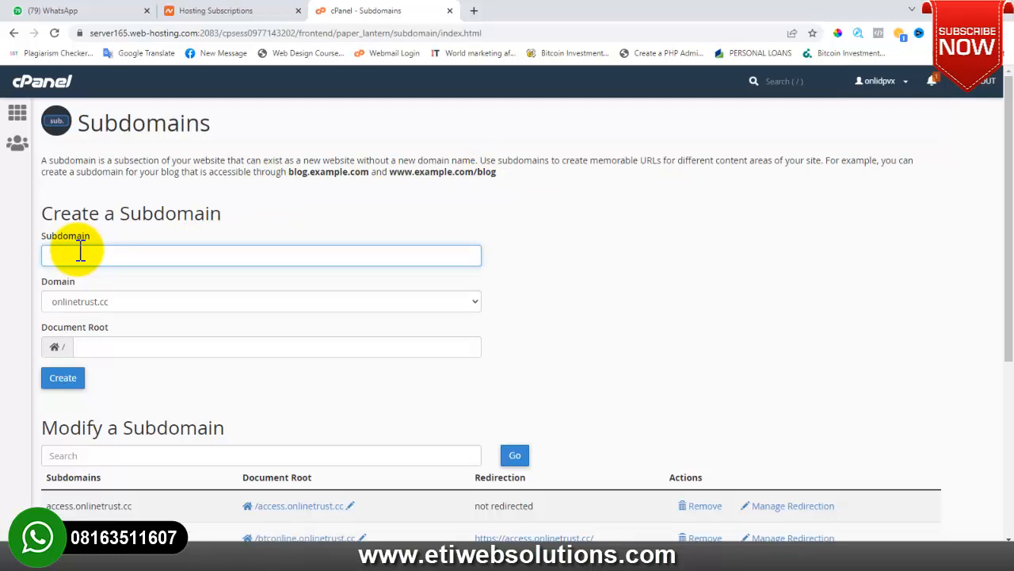
Step: Create the subdomain "training" under onlinetrust.cc with the document root training.onlinetrust.cc
type("training")
left_click(543, 247)
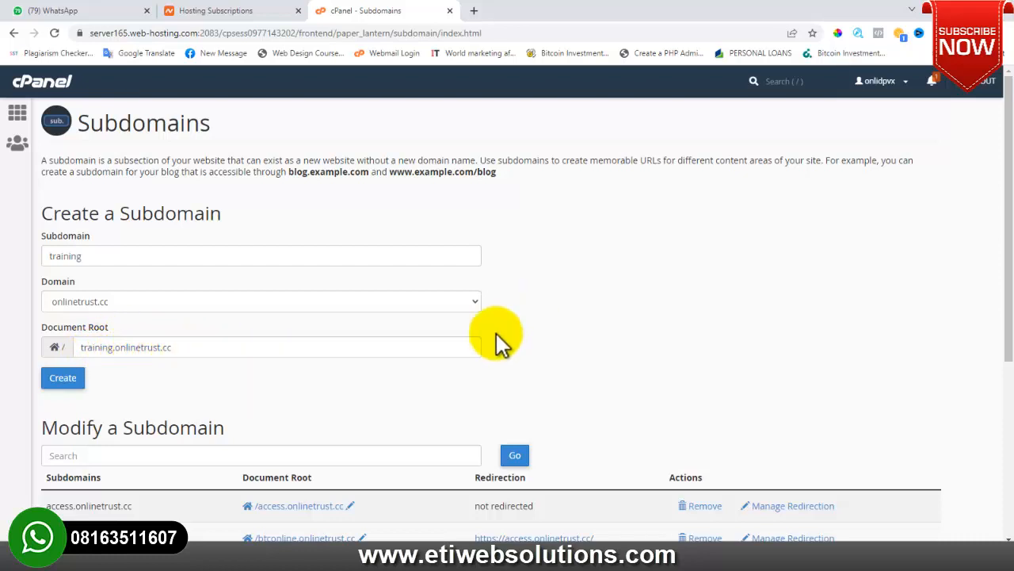
left_click(52, 379)
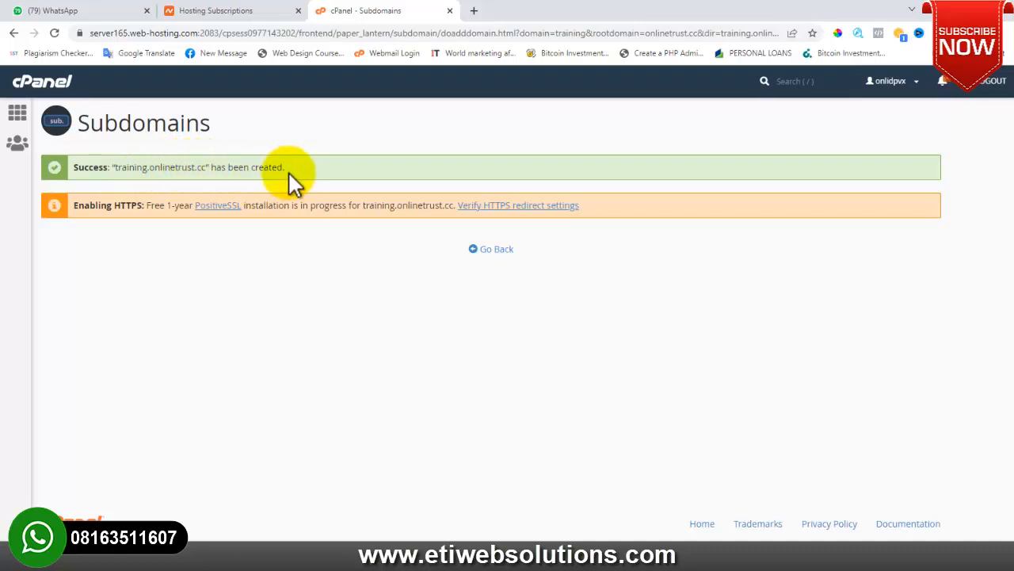
Step: Go back to the main cPanel page and open File Manager from the Files section
left_click(41, 81)
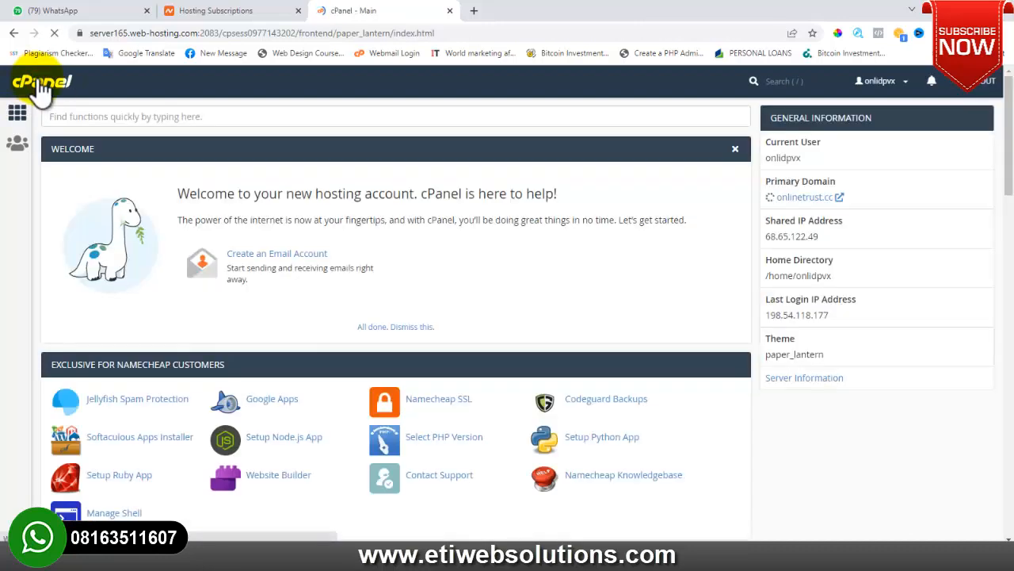
scroll(175, 238, "down", 2)
scroll(176, 244, "down", 2)
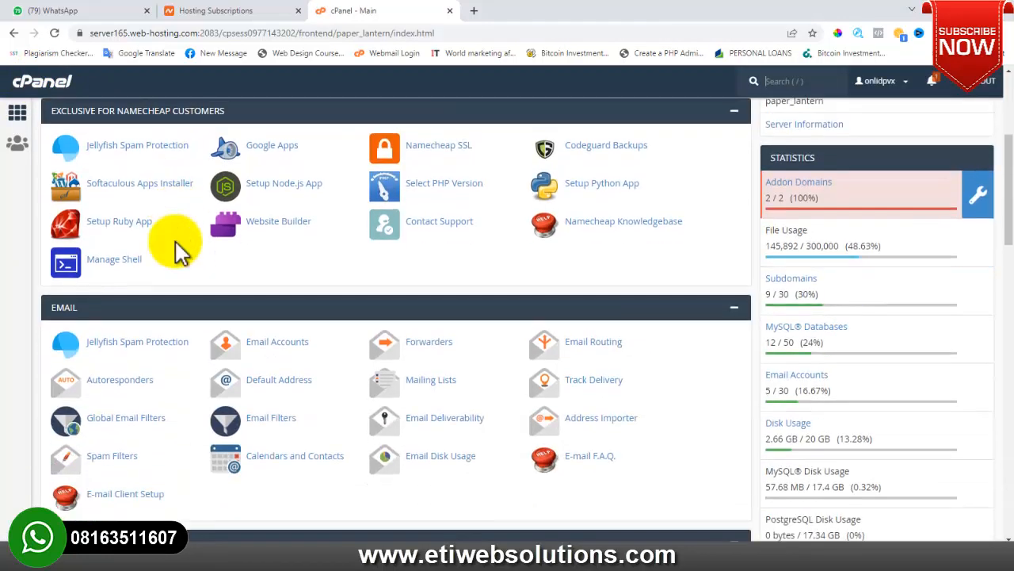
scroll(177, 245, "down", 5)
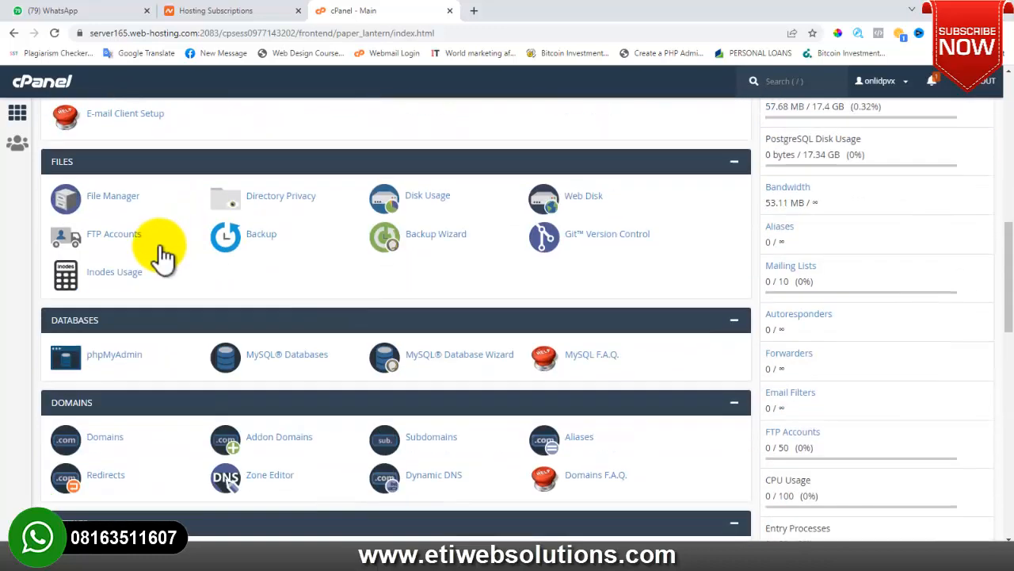
left_click(120, 202)
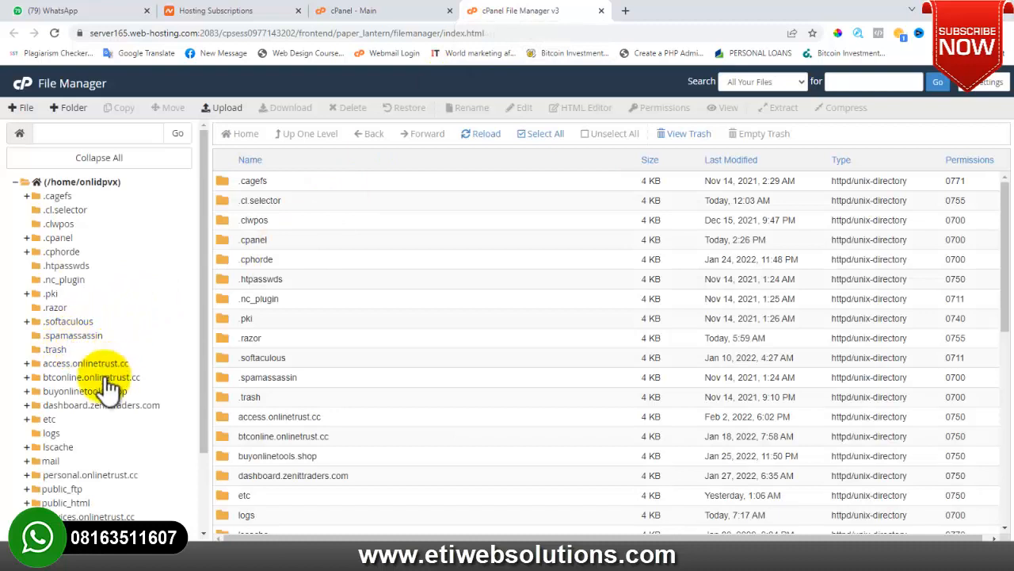
Step: Find the training.onlinetrust.cc folder in the home directory tree and open it
scroll(86, 396, "down", 2)
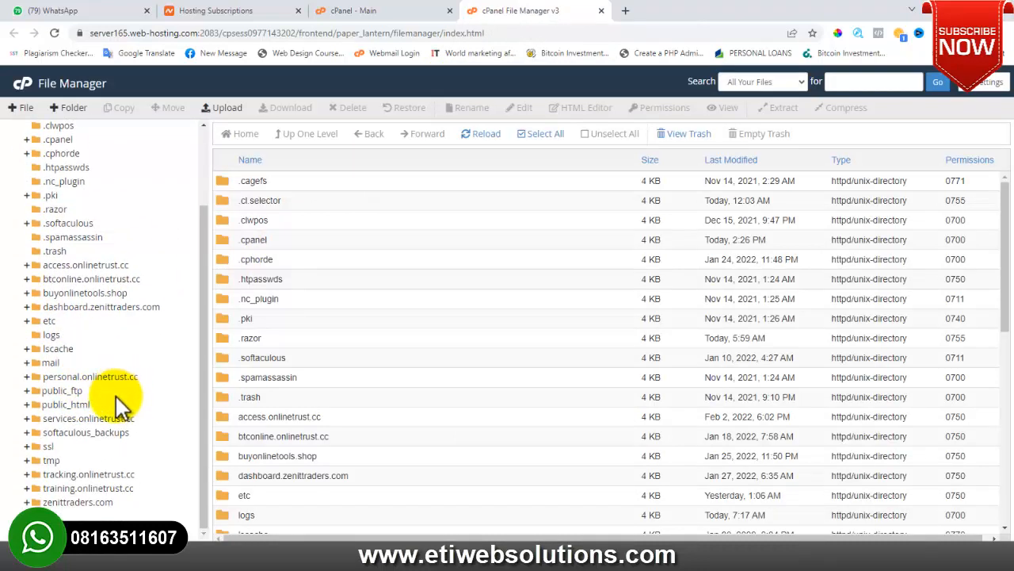
scroll(119, 406, "up", 2)
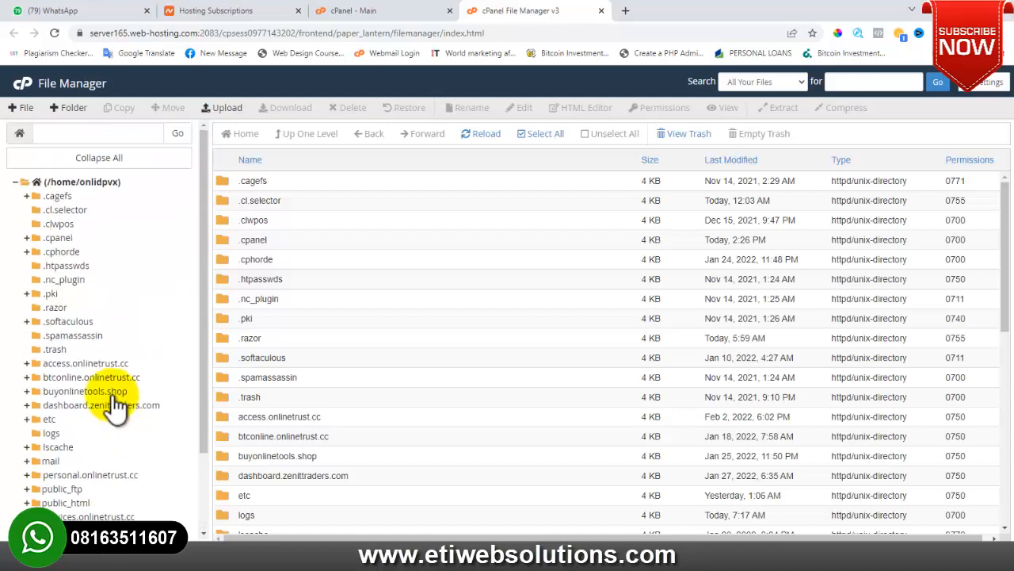
scroll(85, 317, "down", 2)
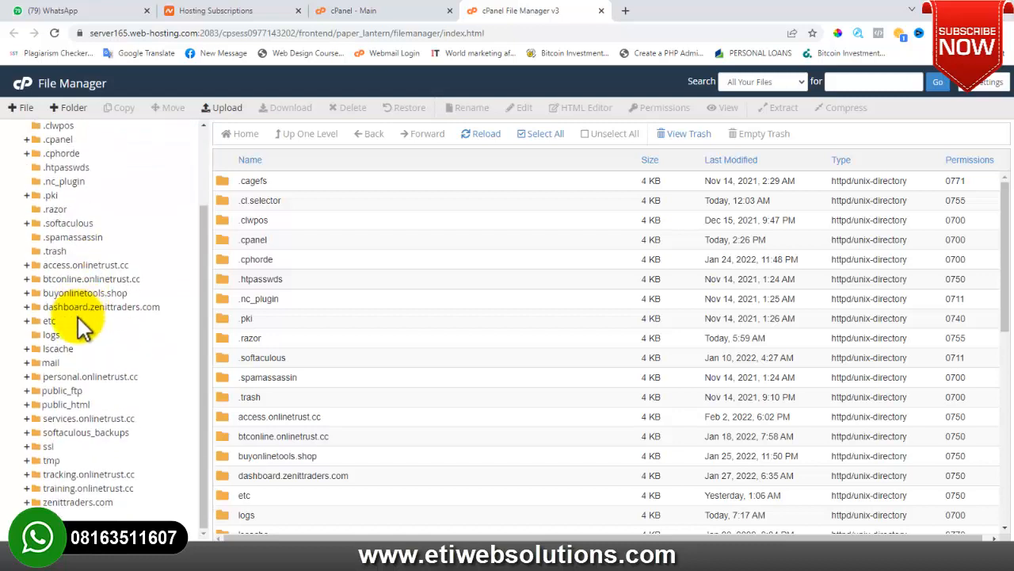
left_click(70, 490)
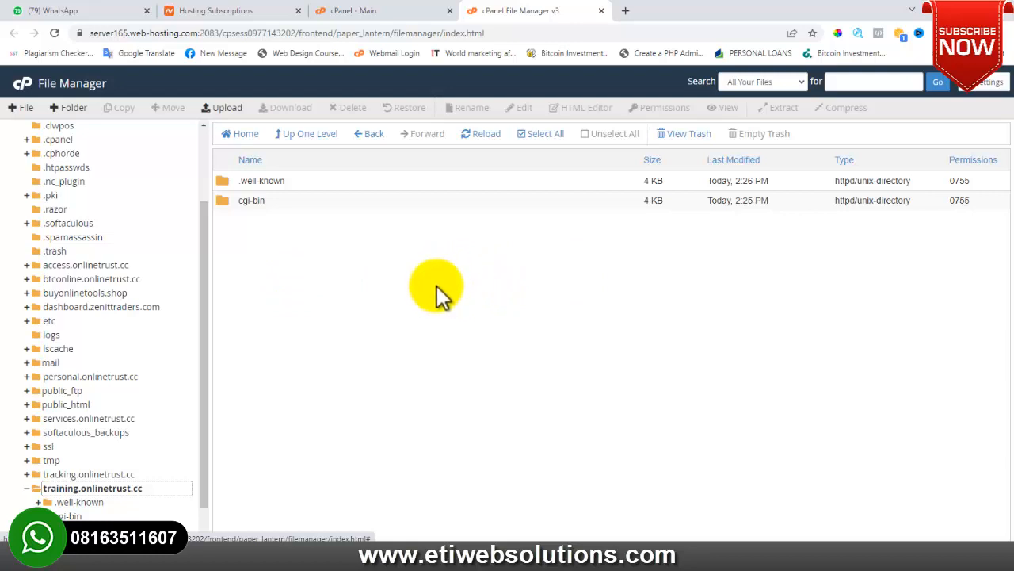
Step: Permanently delete the .well-known and cgi-bin folders from training.onlinetrust.cc, skipping the trash
left_click(319, 200)
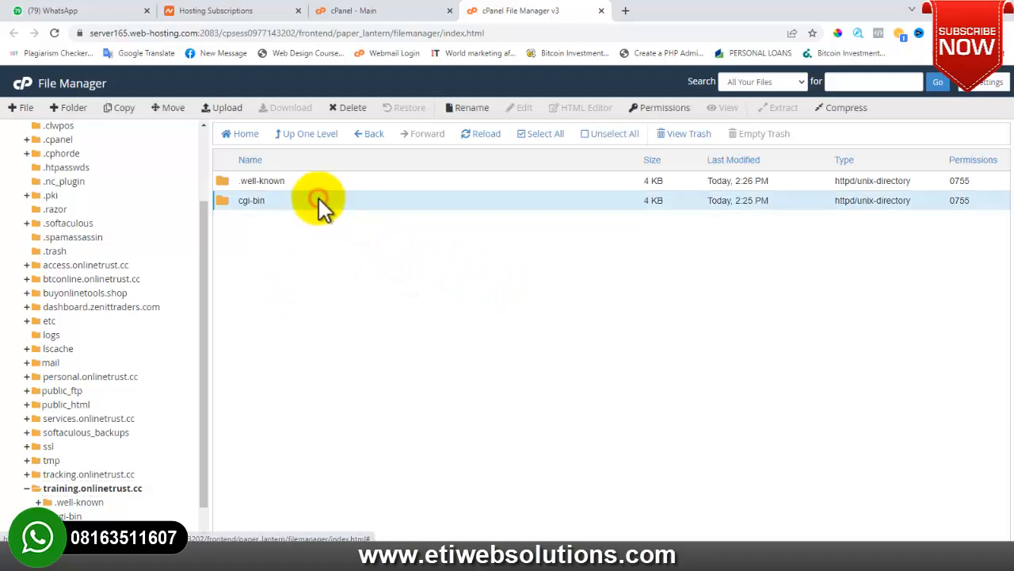
left_click(536, 133)
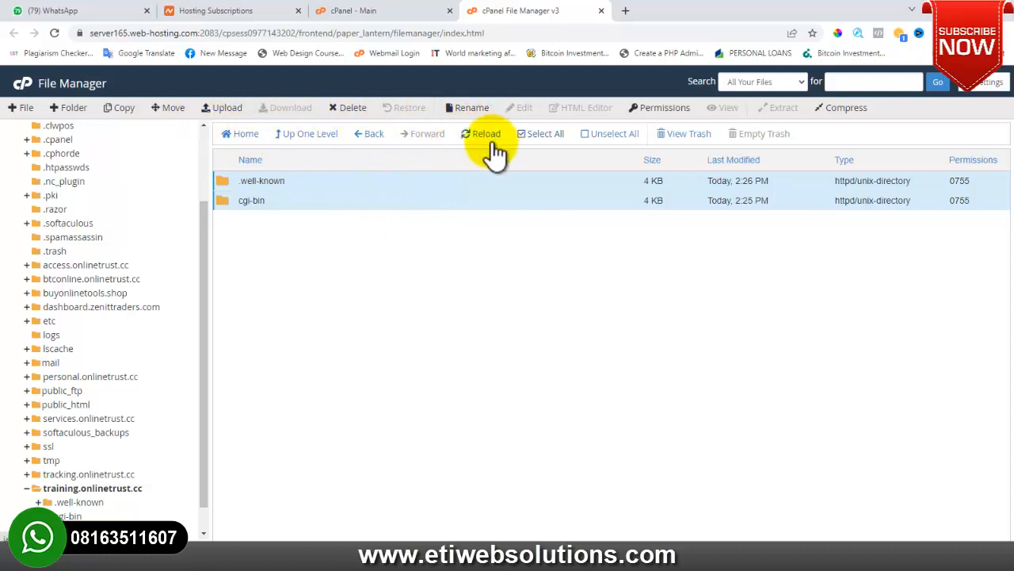
left_click(354, 109)
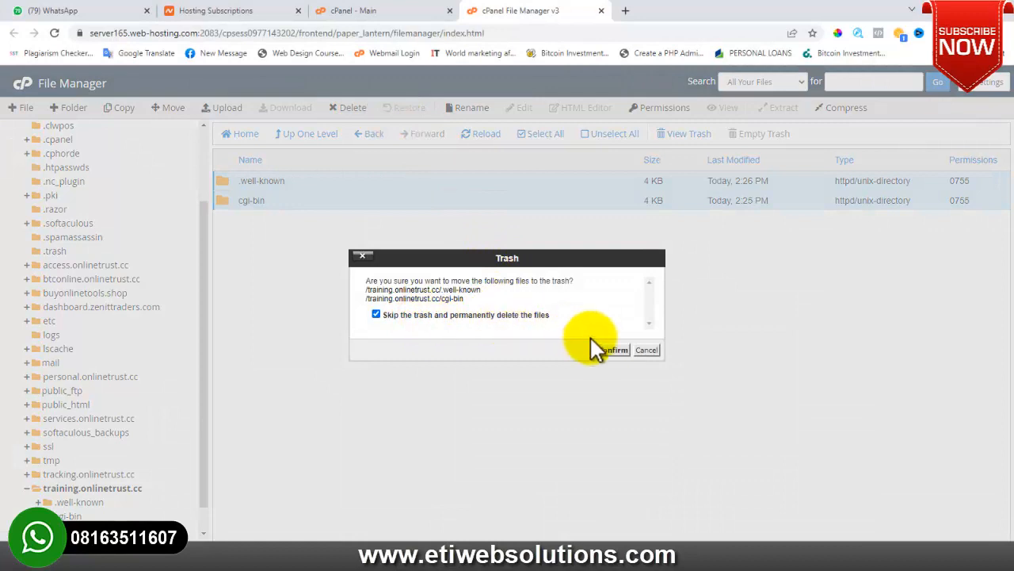
left_click(610, 348)
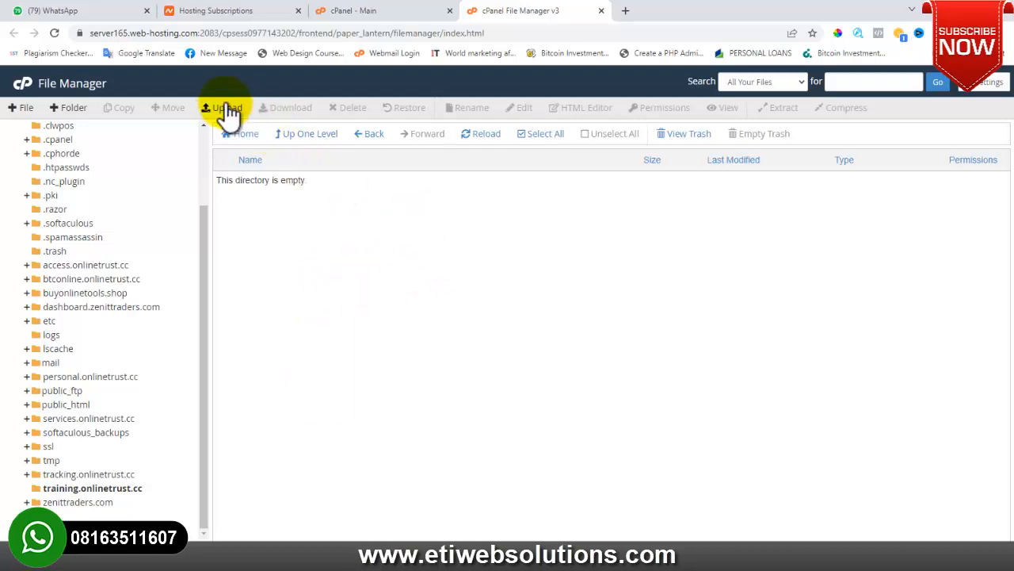
Step: Upload the Broker Script archive from the local MY BROKER WEBSITE SCRIPT folder to training.onlinetrust.cc, and return to that directory's file list
left_click(225, 108)
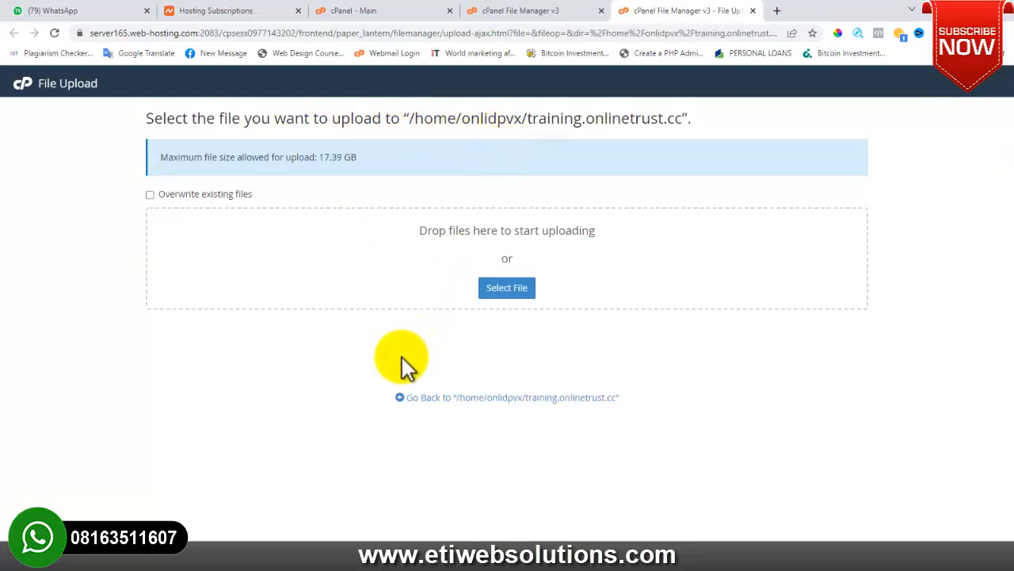
mouse_move(351, 548)
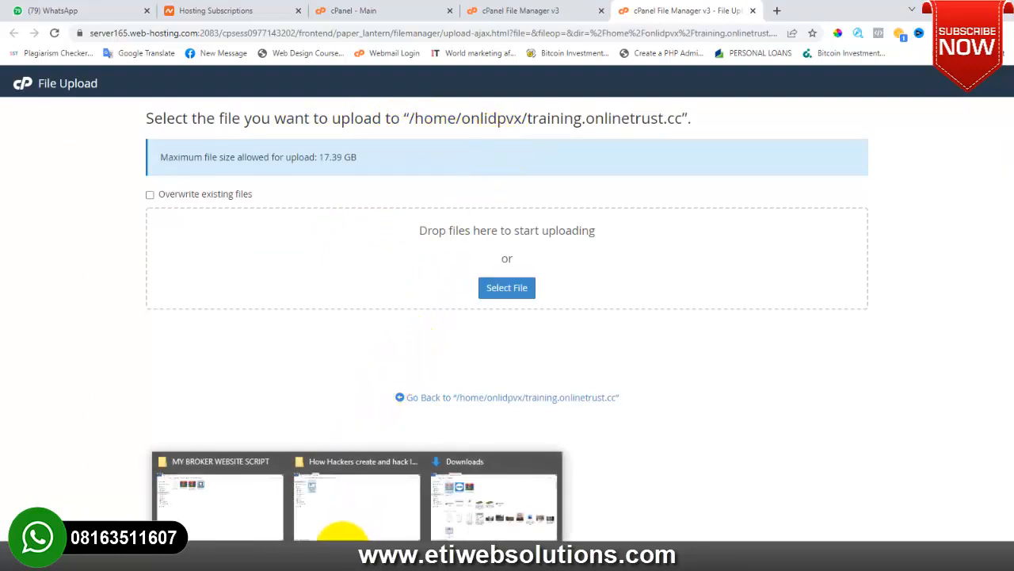
left_click(238, 514)
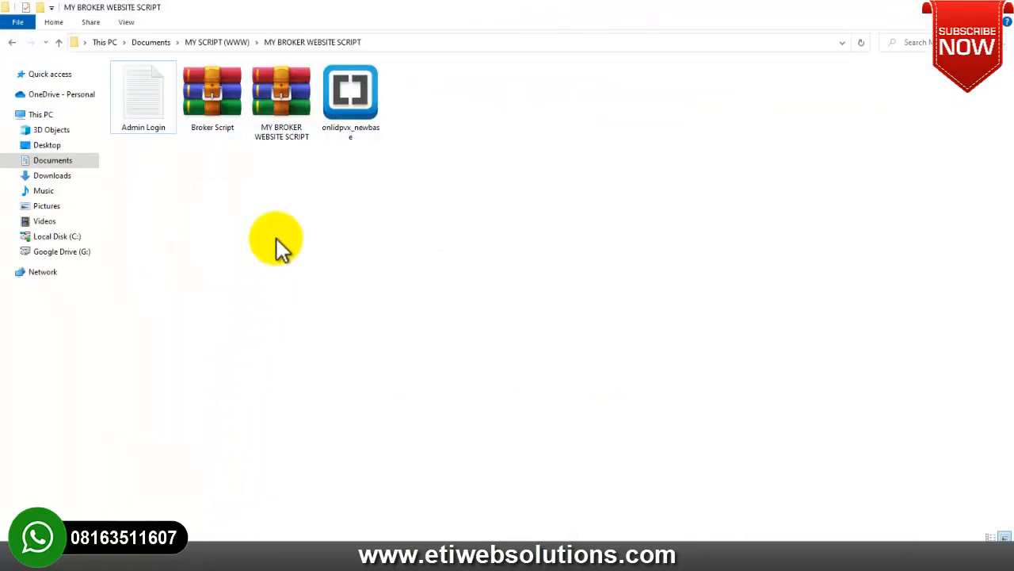
left_click(221, 106)
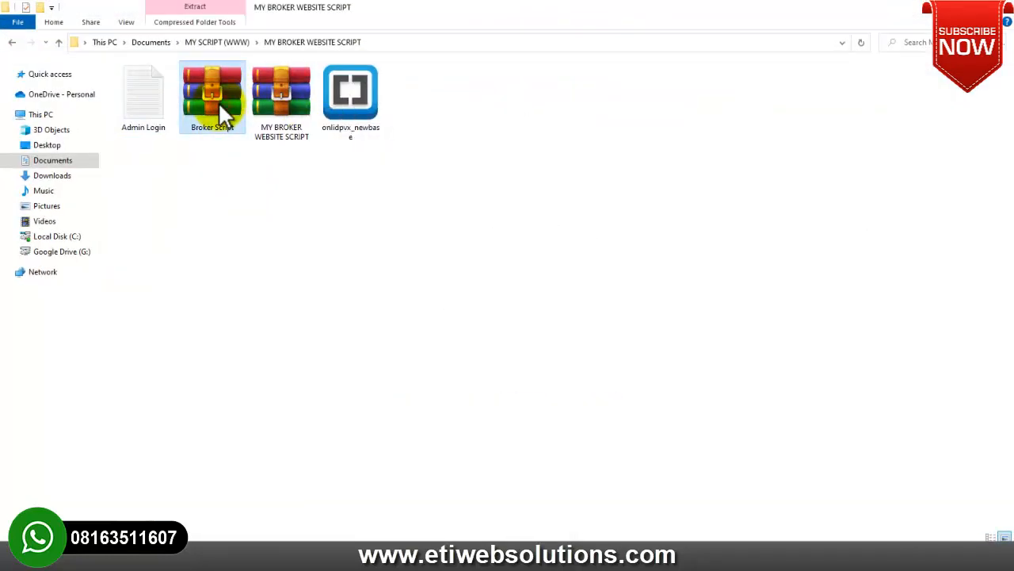
left_click_drag(220, 106, 227, 176)
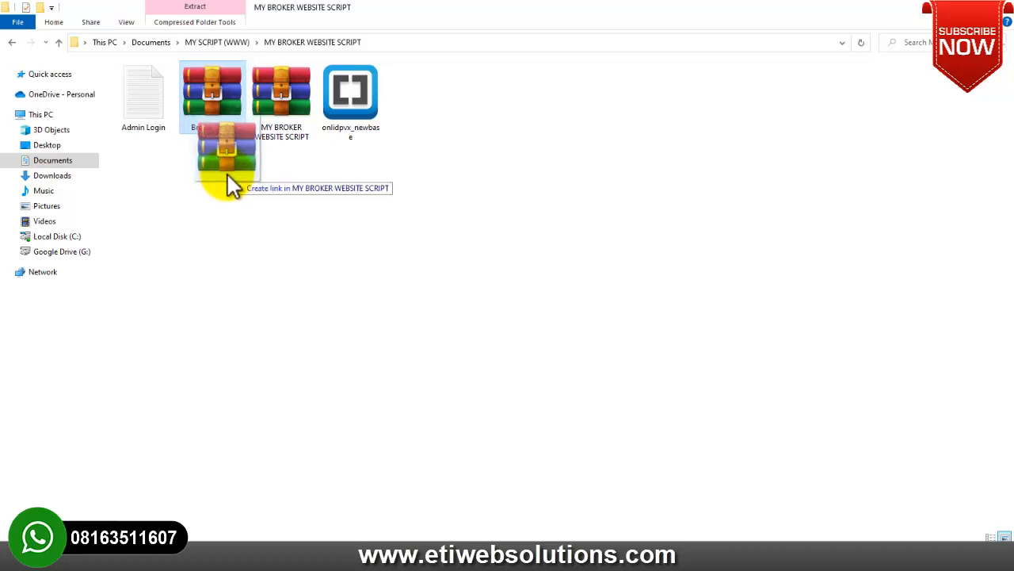
key("alt+Tab")
left_click_drag(228, 176, 496, 285)
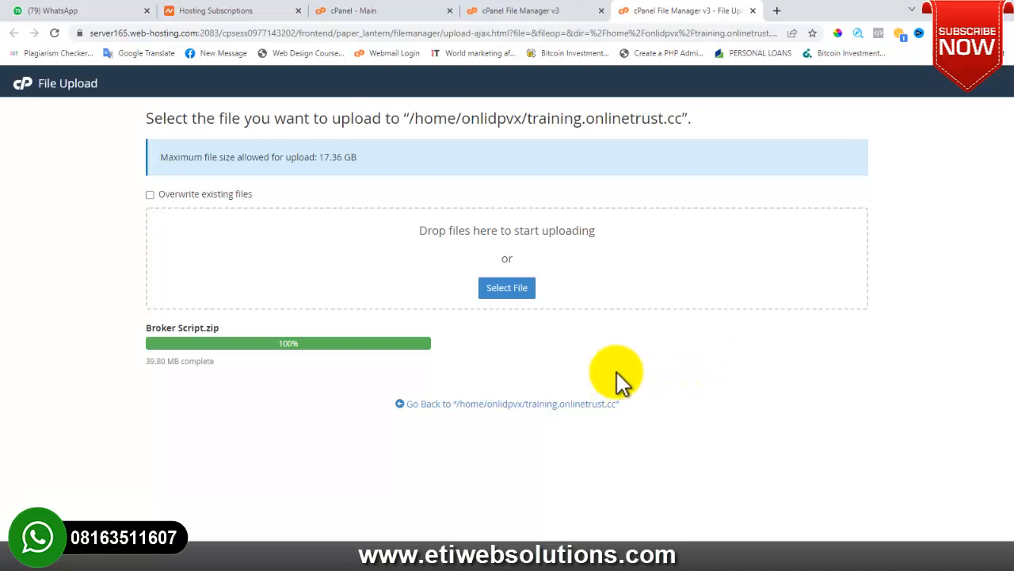
left_click(473, 408)
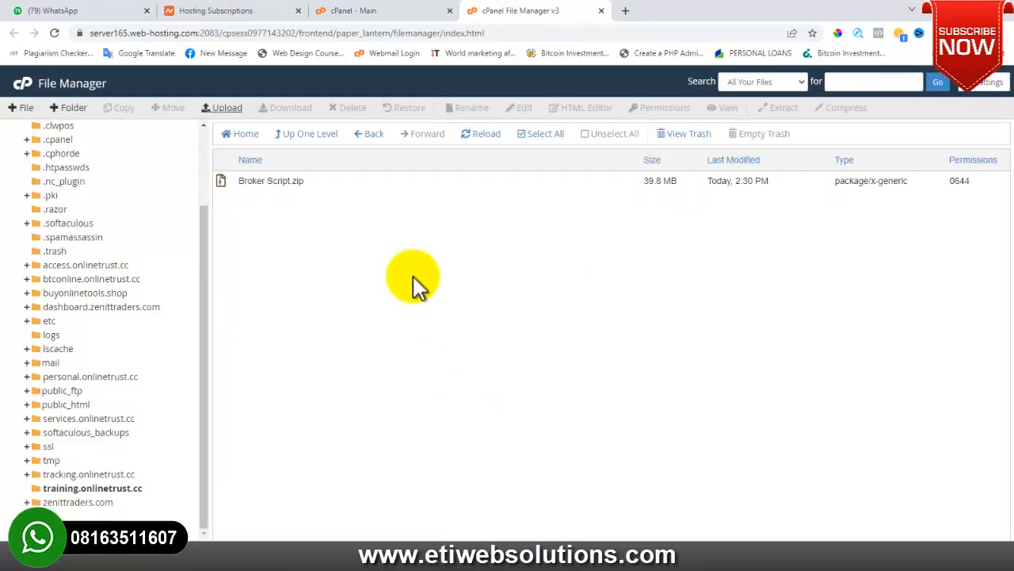
Step: Extract Broker Script.zip into /training.onlinetrust.cc and dismiss the extraction results
left_click(310, 183)
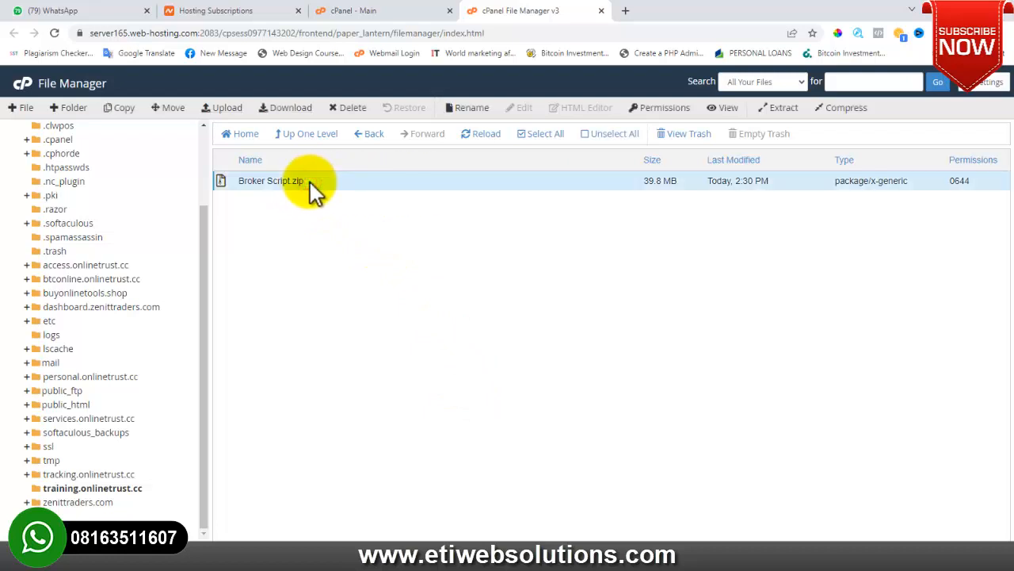
right_click(311, 183)
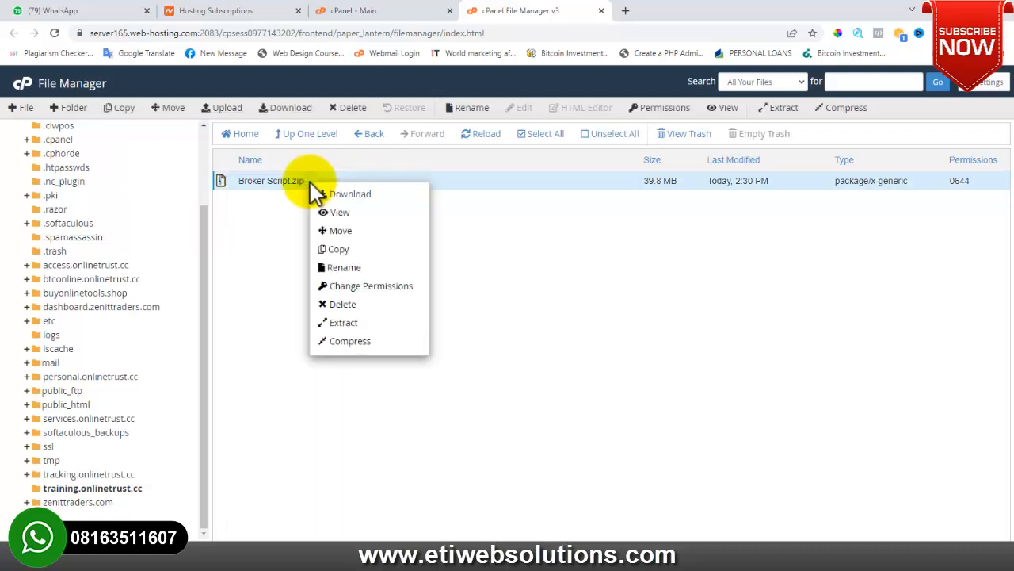
left_click(344, 324)
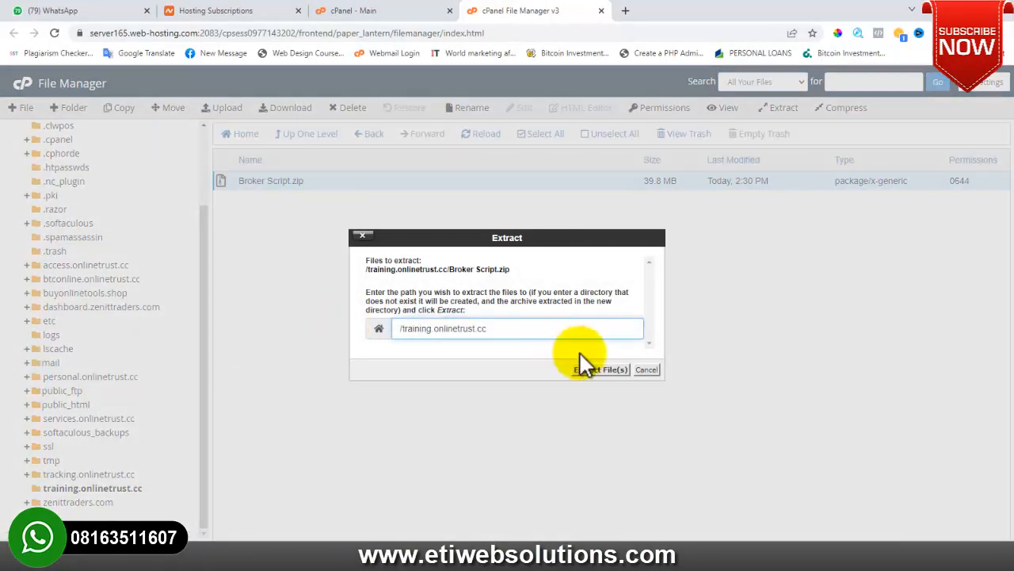
left_click(593, 370)
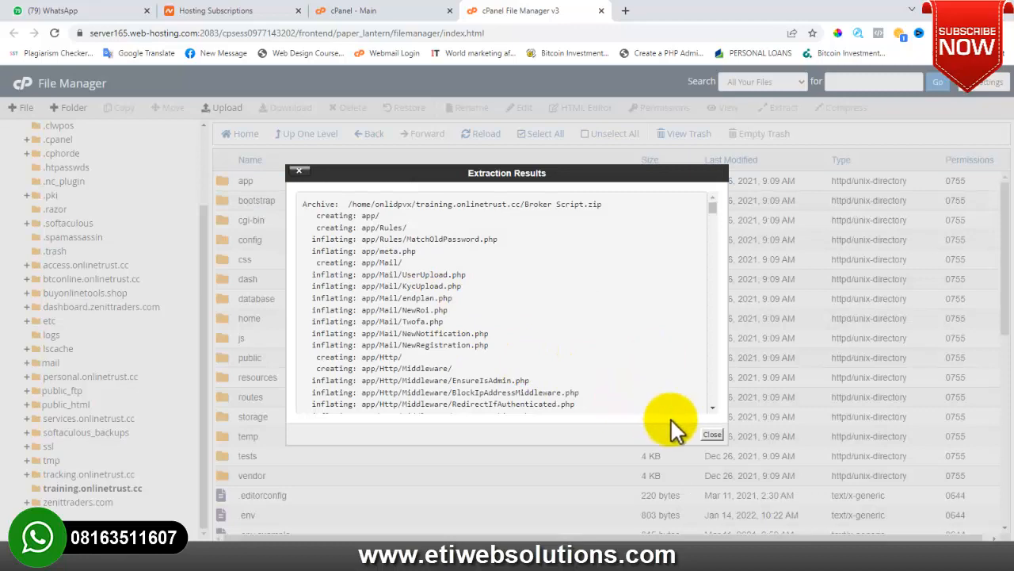
left_click(712, 436)
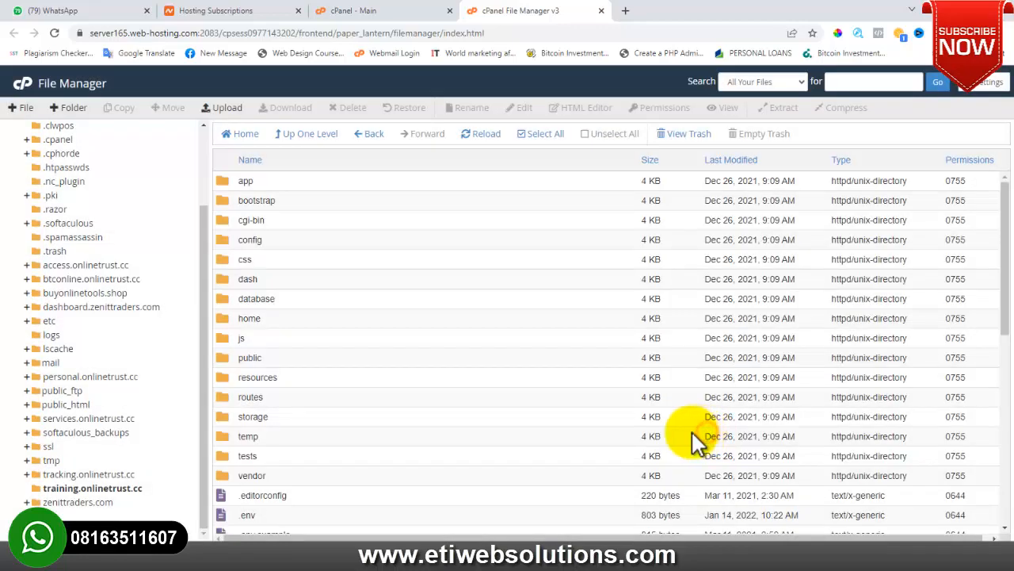
Step: Permanently delete Broker Script.zip from the training.onlinetrust.cc folder, skipping the trash
scroll(388, 371, "down", 6)
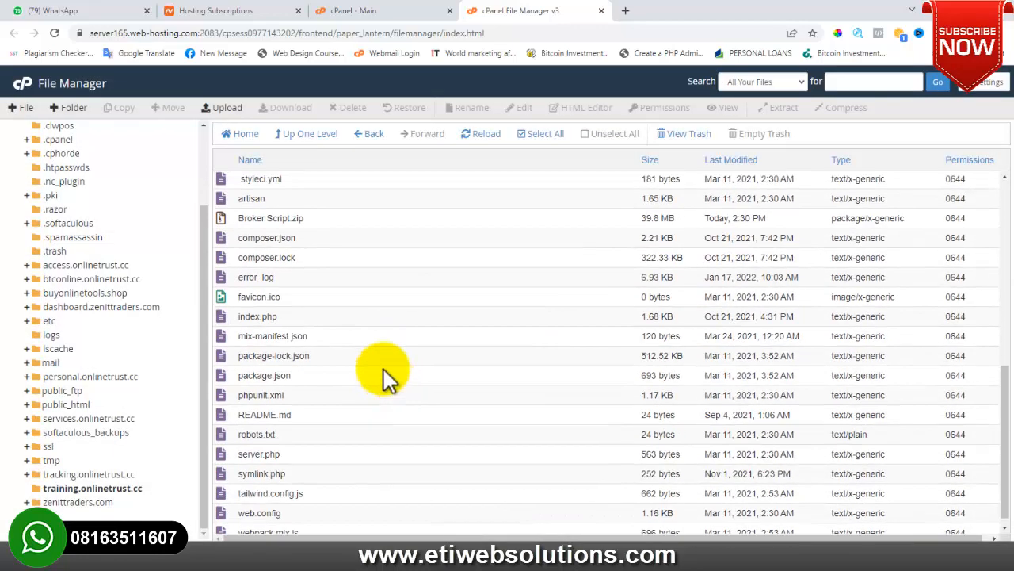
scroll(384, 368, "up", 6)
scroll(340, 341, "down", 3)
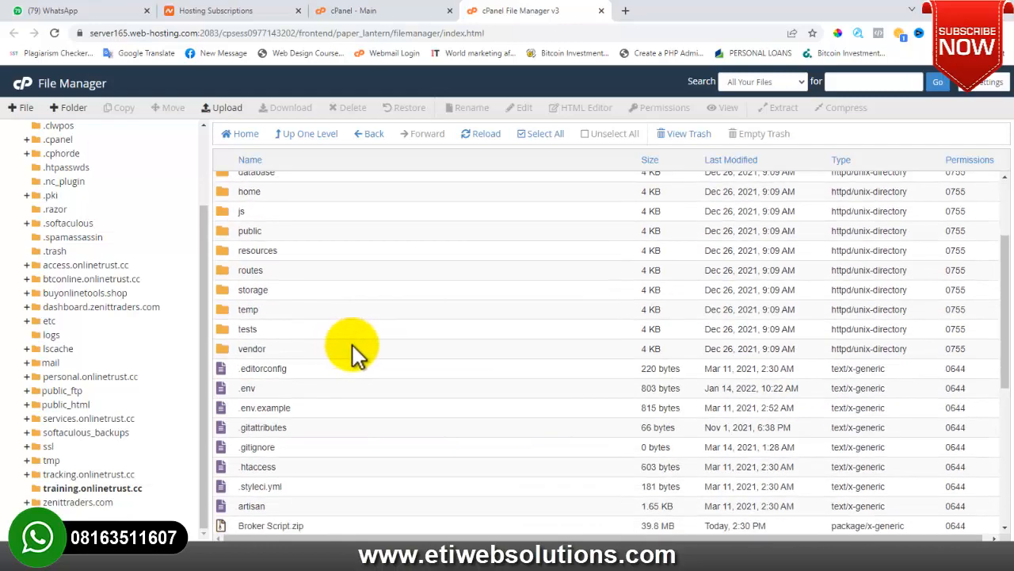
left_click(328, 397)
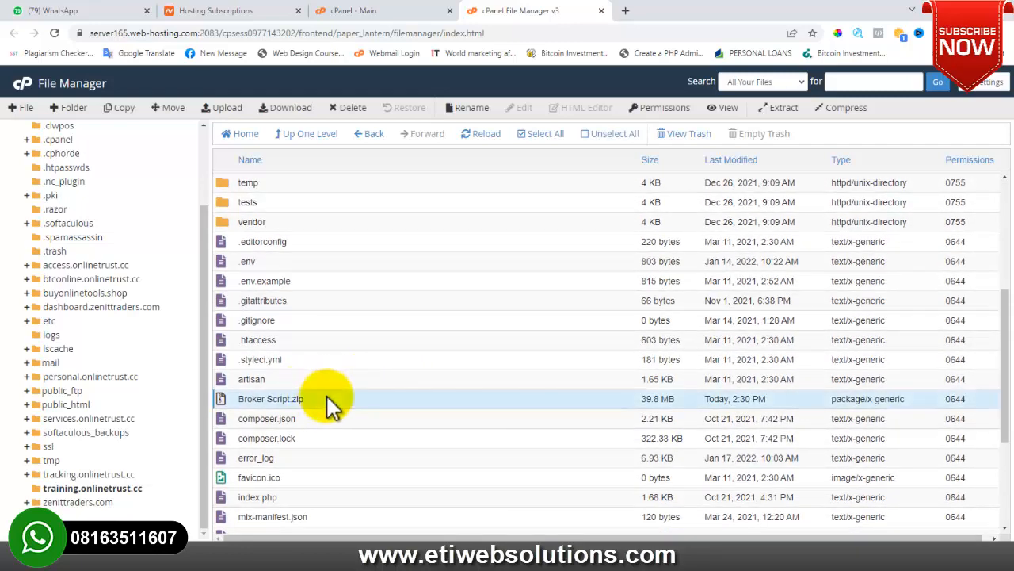
right_click(328, 396)
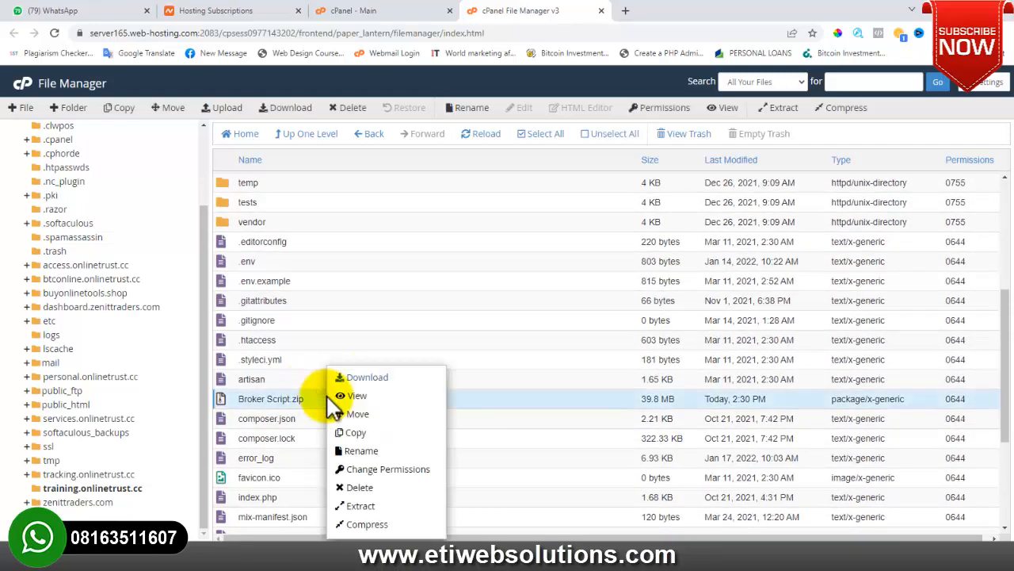
left_click(360, 486)
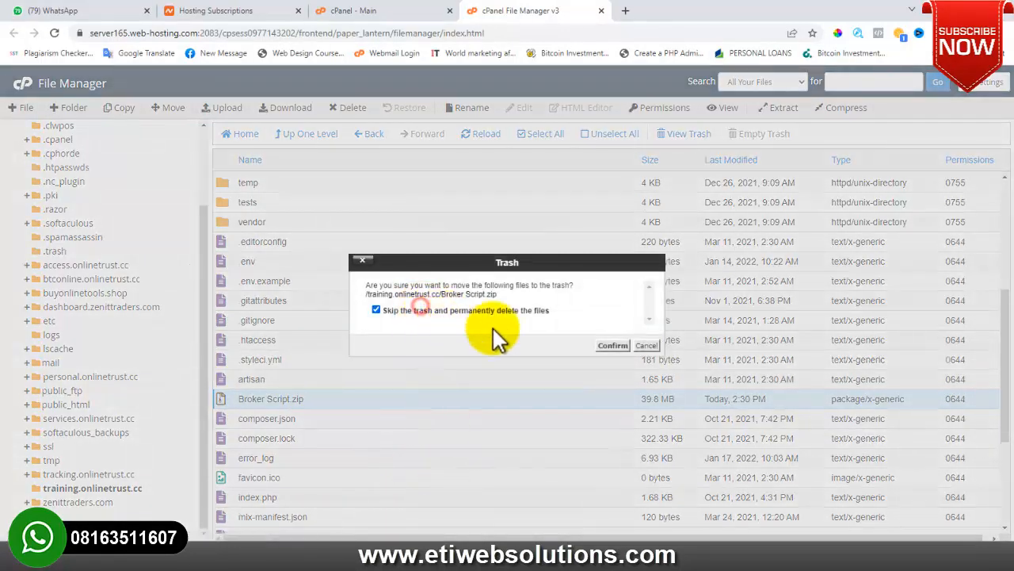
left_click(614, 345)
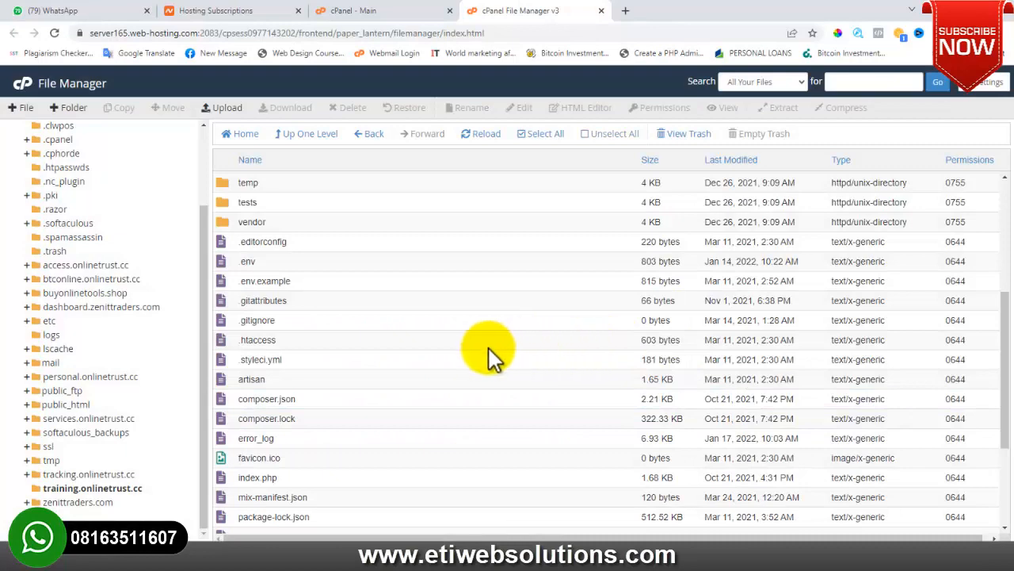
scroll(465, 341, "down", 3)
scroll(465, 341, "up", 6)
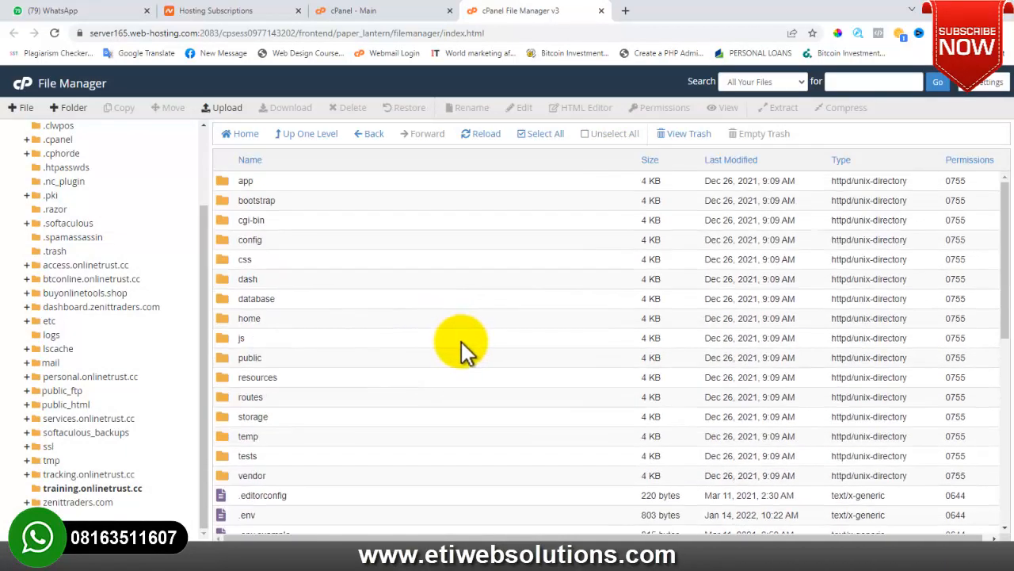
scroll(297, 283, "down", 5)
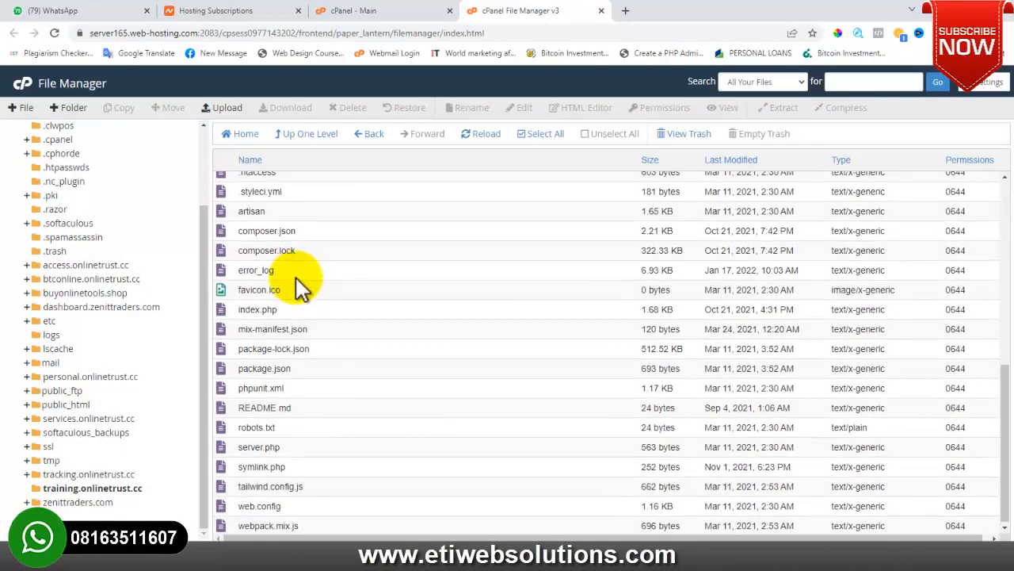
scroll(380, 279, "up", 5)
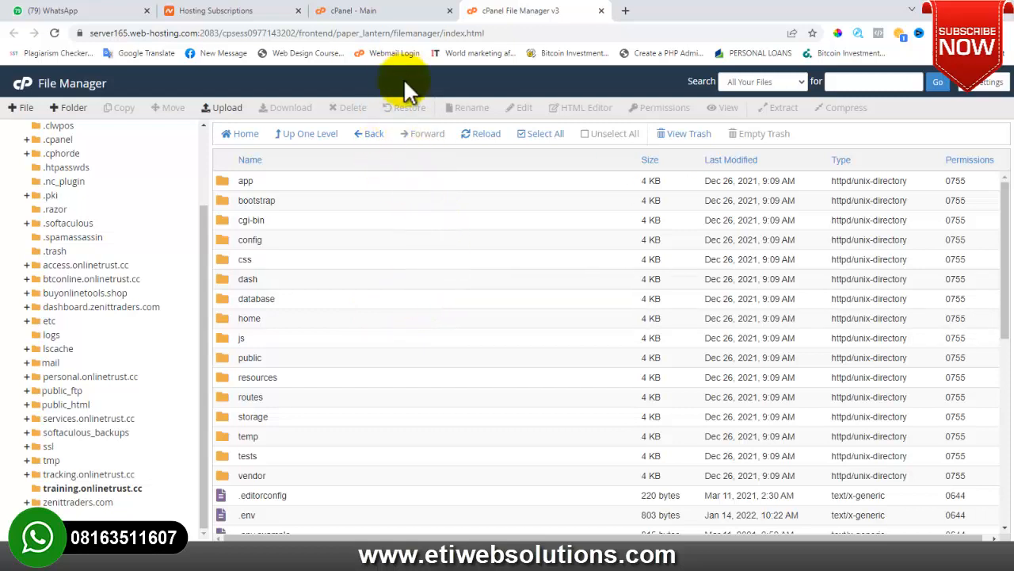
Step: Return to the main cPanel page and open the MySQL Database Wizard from the Databases section
left_click(393, 13)
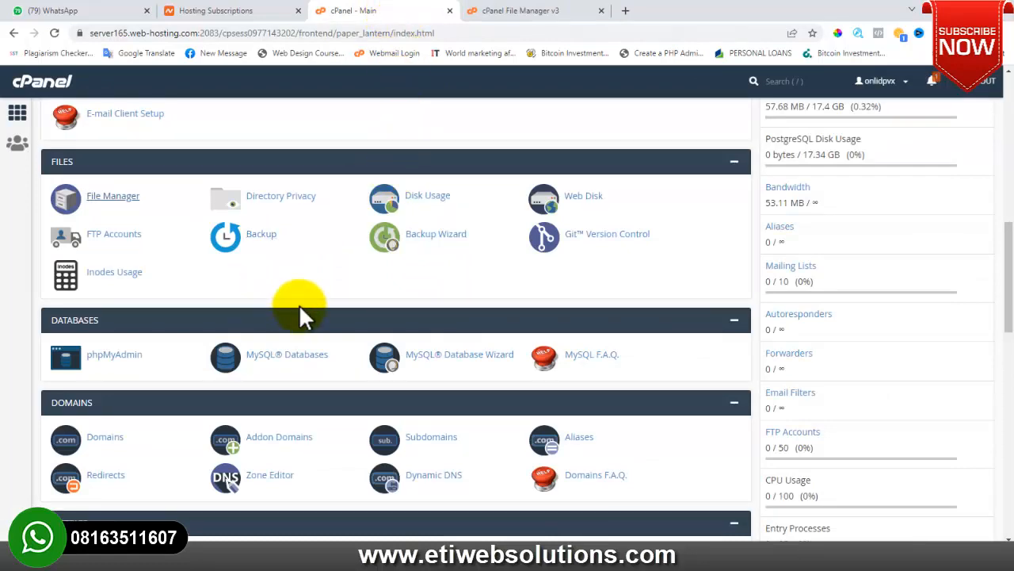
scroll(302, 309, "up", 3)
scroll(305, 313, "down", 3)
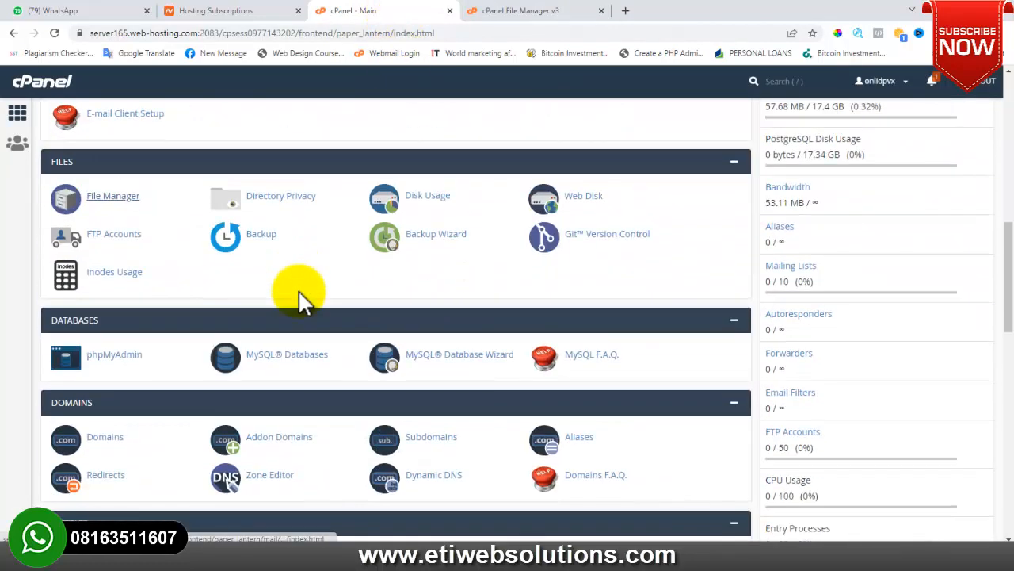
left_click(456, 361)
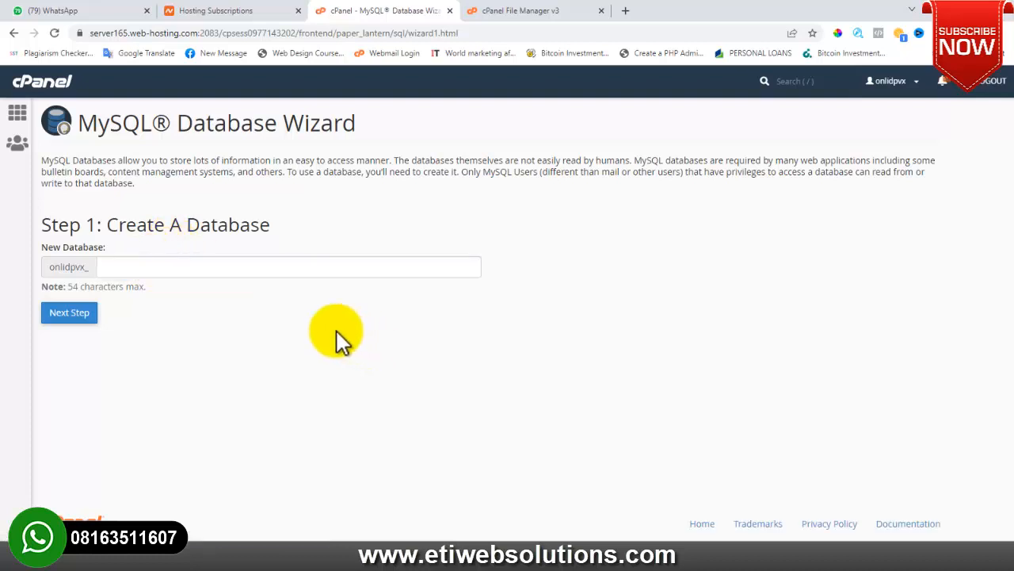
Step: Create a new MySQL database with the name training after the account prefix
left_click(212, 269)
type("training")
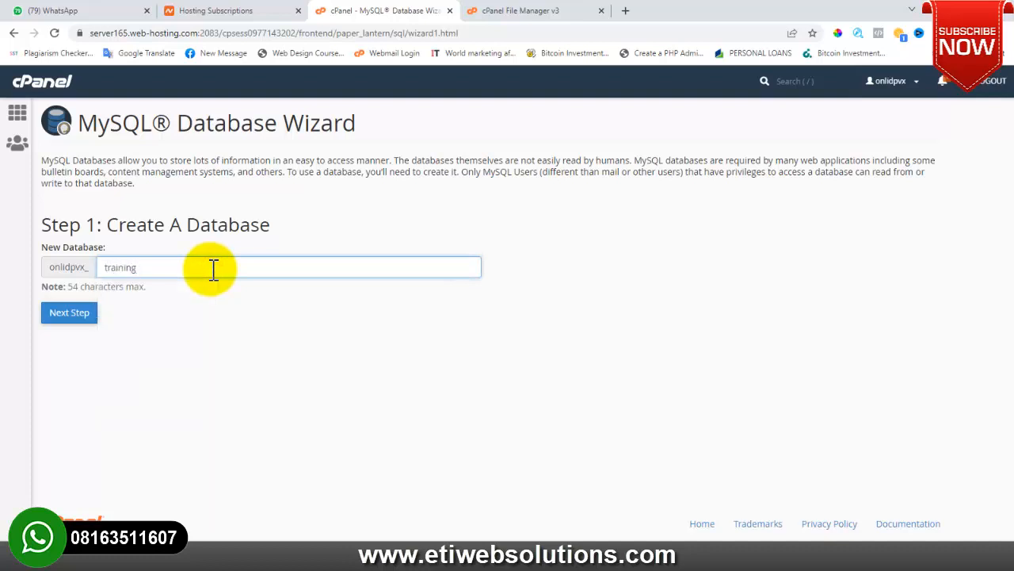
key("ctrl+a")
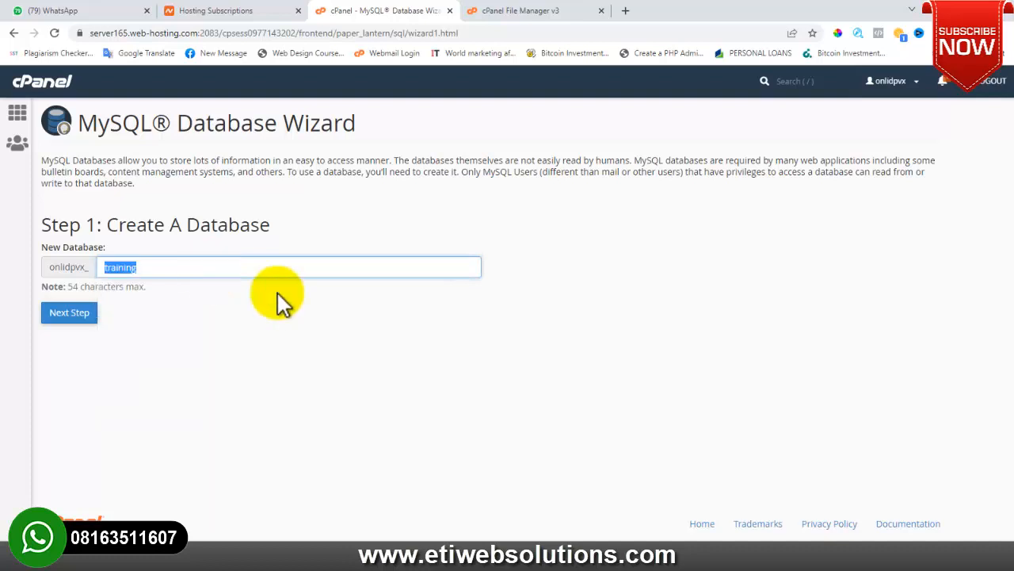
left_click(309, 321)
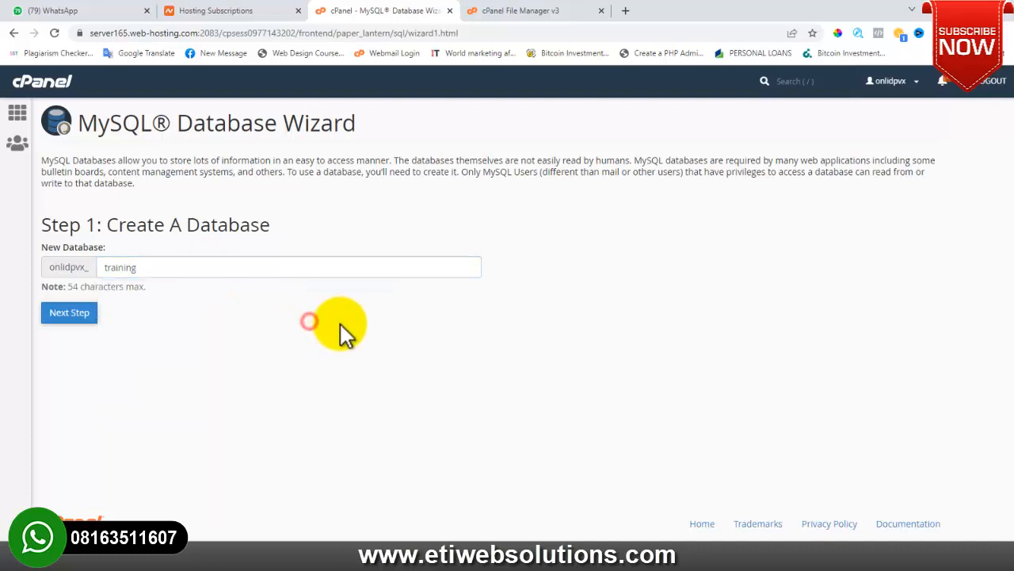
left_click(75, 325)
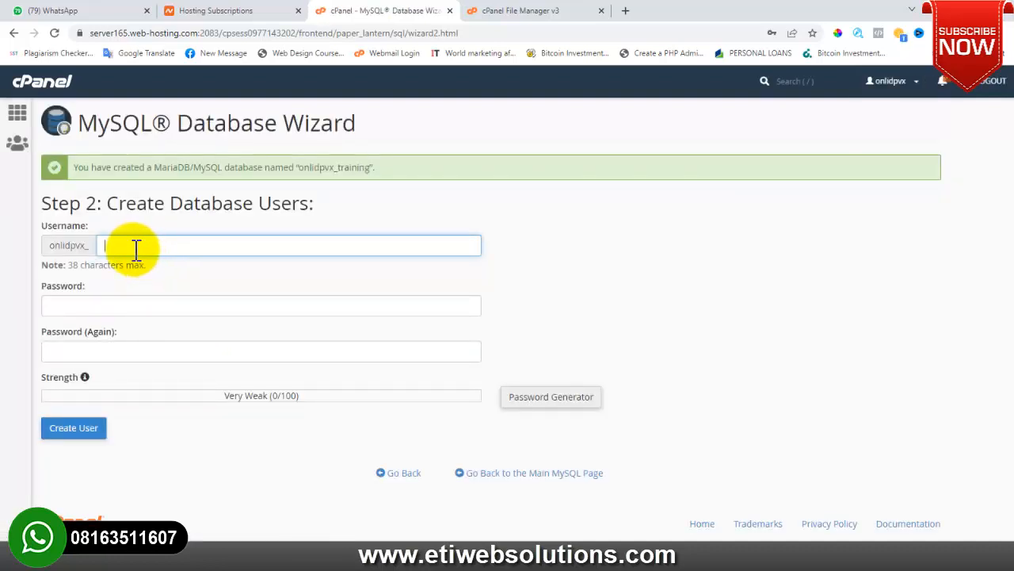
Step: Enter training as the database username, generate a password, copy it and use it for both password fields
left_click(136, 248)
type("training")
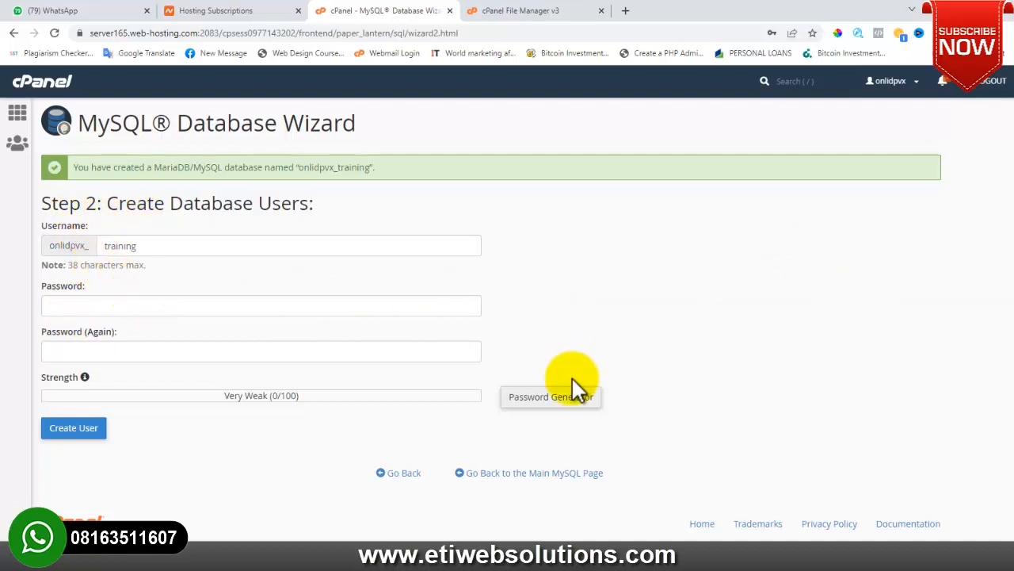
left_click(551, 396)
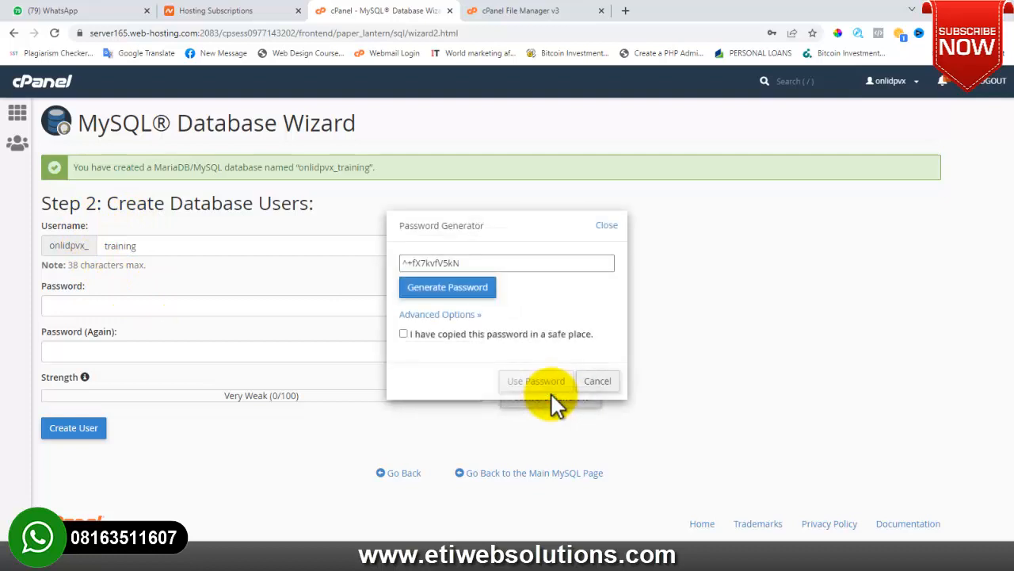
left_click_drag(468, 264, 406, 262)
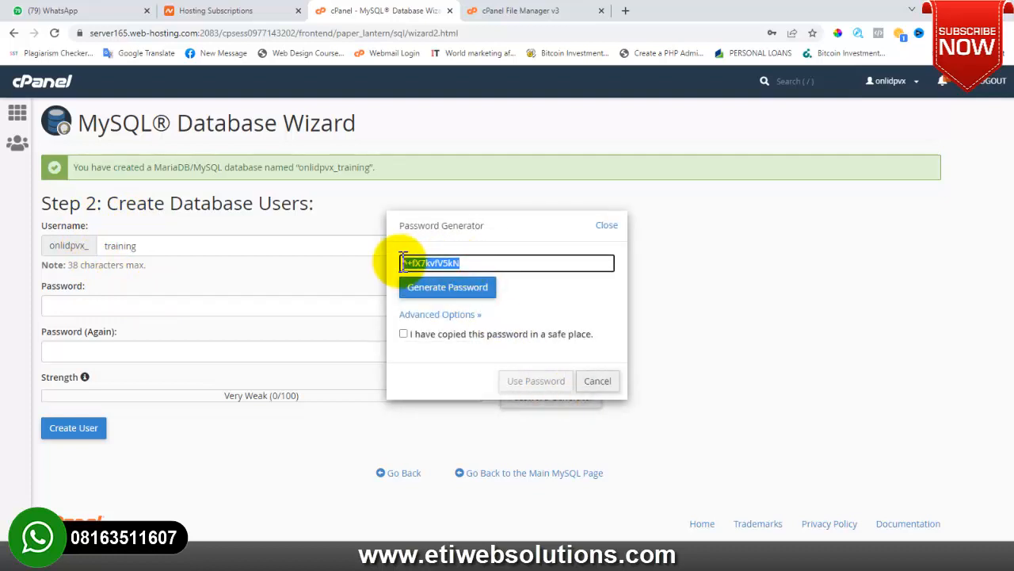
left_click(403, 333)
left_click(536, 380)
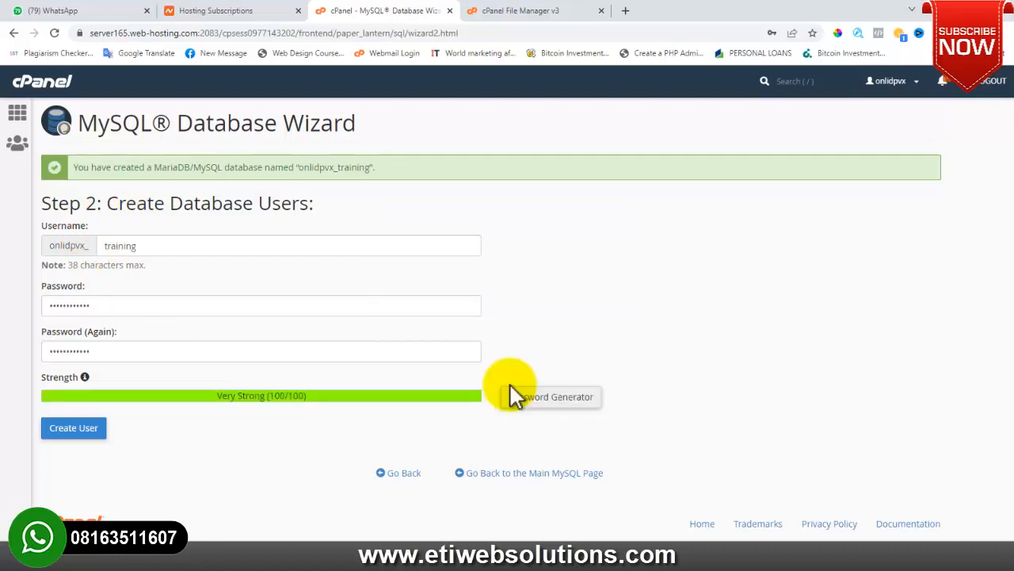
Step: Open a new Notepad document, paste the generated database password and insert blank space above it
key("super")
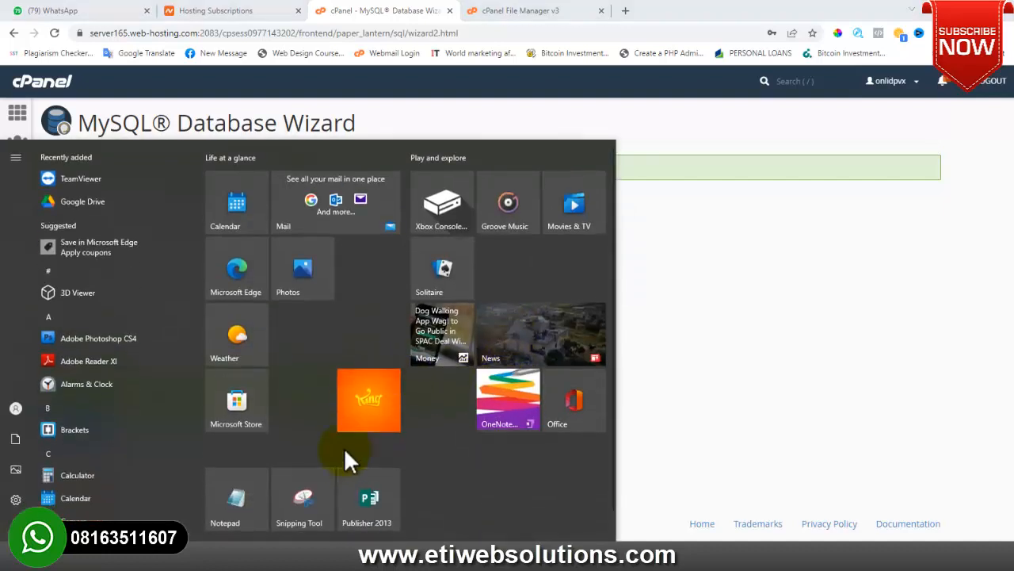
left_click(264, 496)
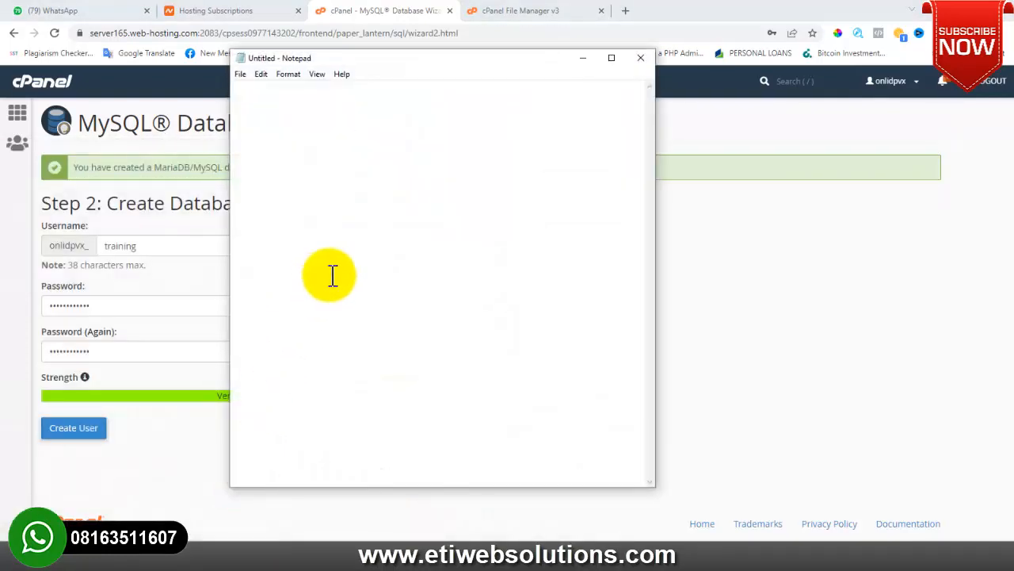
key("ctrl+v")
left_click(235, 87)
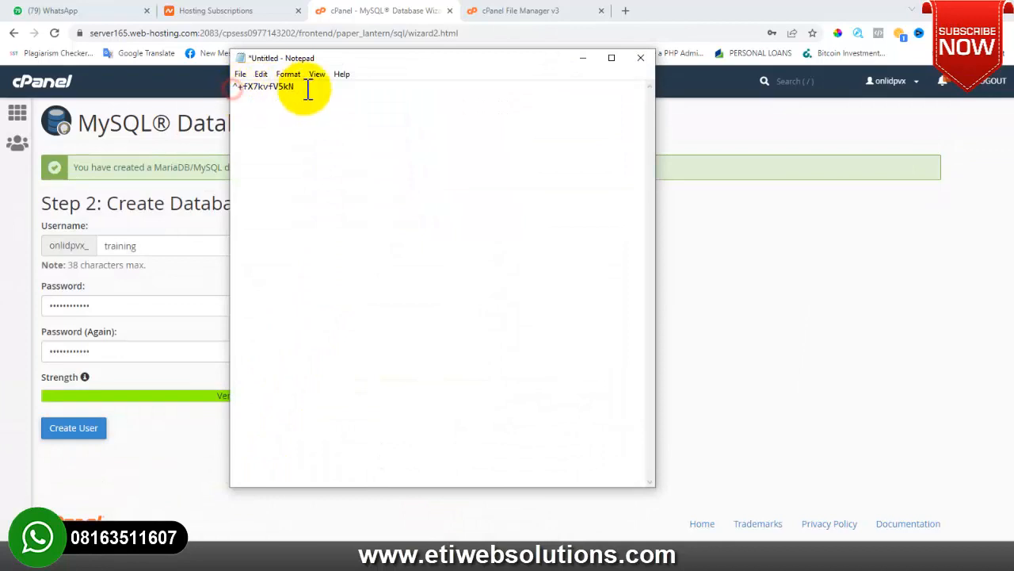
key("Return")
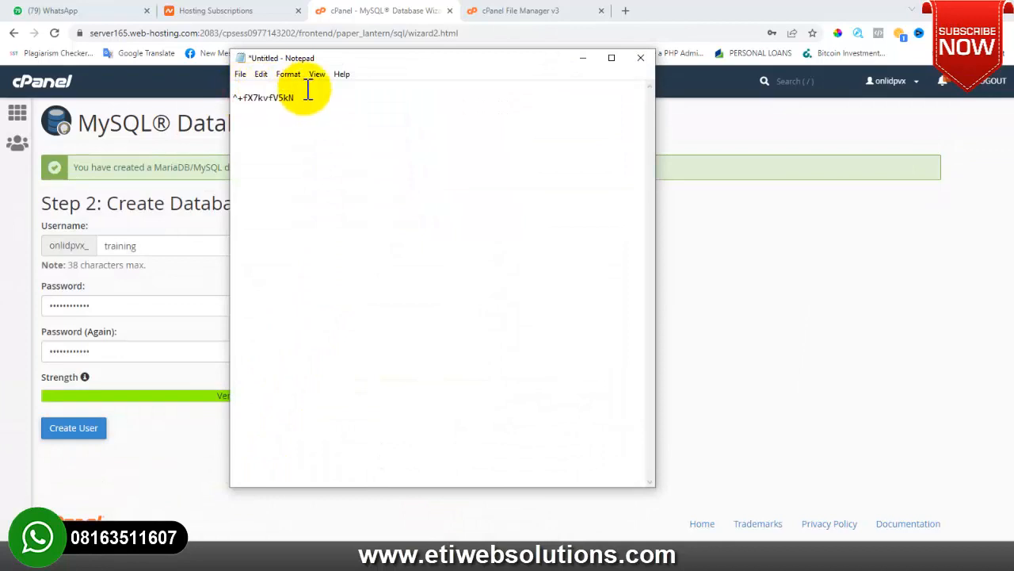
Step: Create the database user in the wizard, and copy its User and Database lines into the Notepad note above the password
left_click(726, 263)
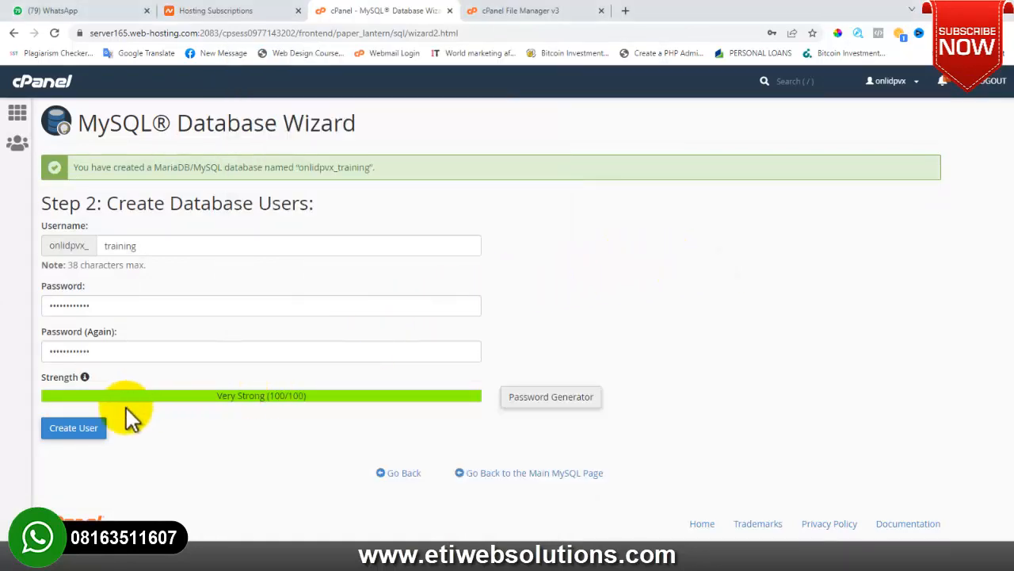
left_click(70, 429)
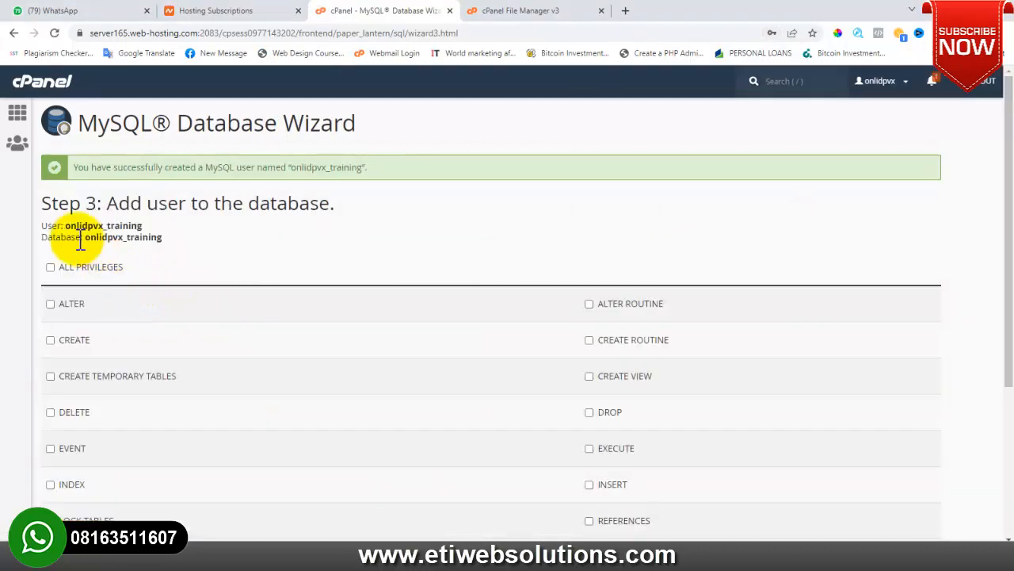
left_click(43, 225)
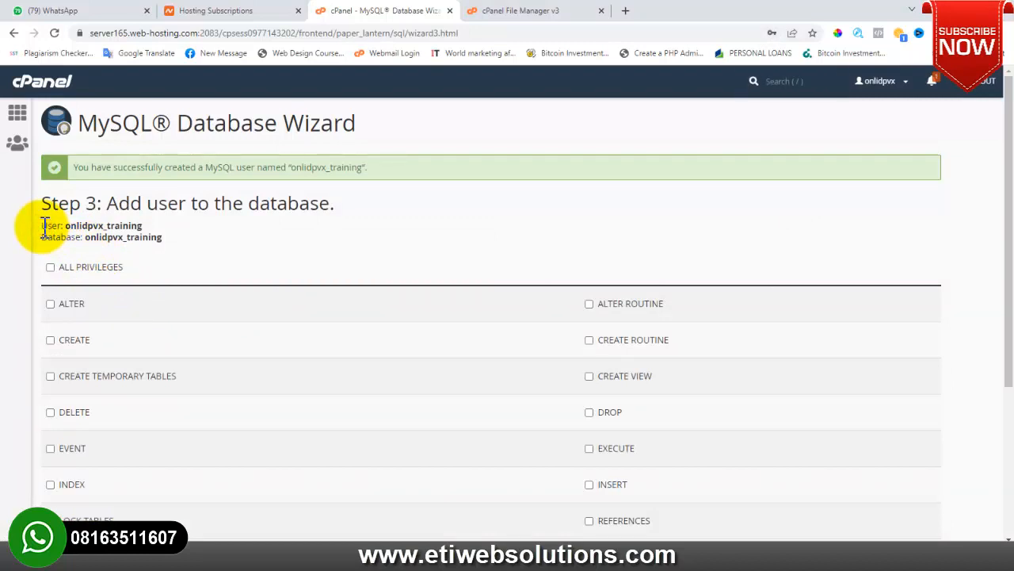
left_click_drag(43, 226, 171, 238)
key("ctrl+c")
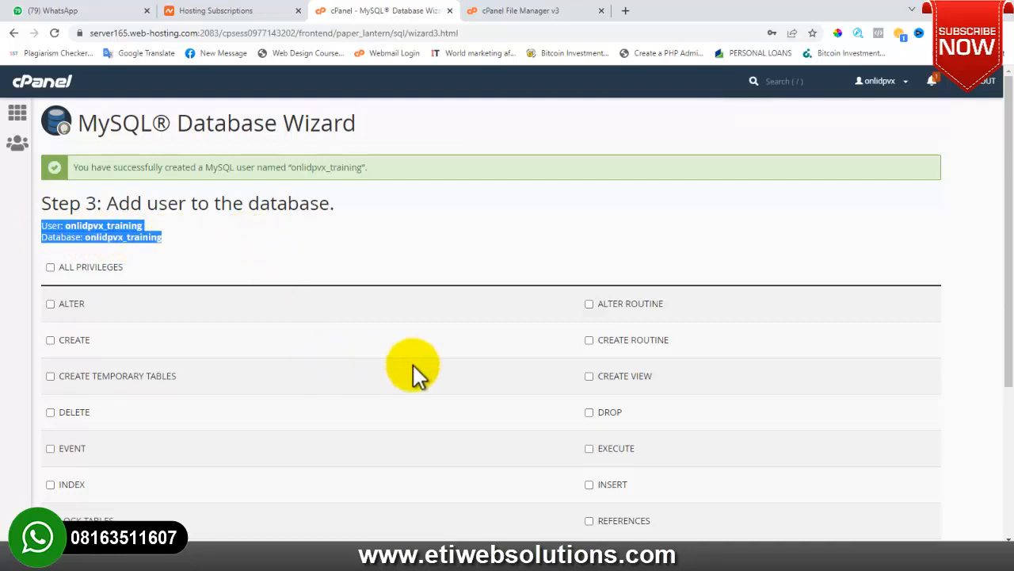
mouse_move(692, 556)
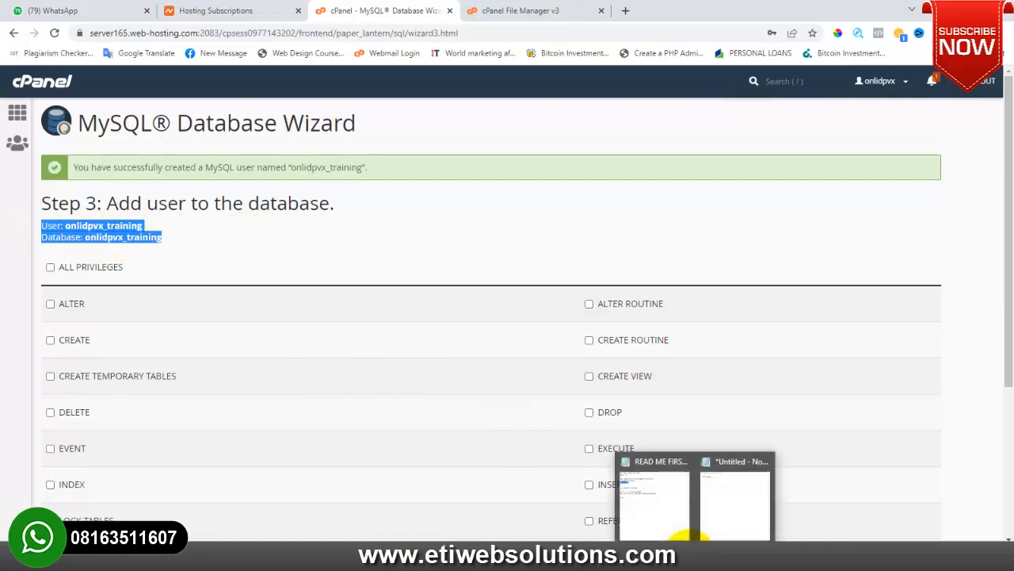
left_click(730, 507)
key("ctrl+v")
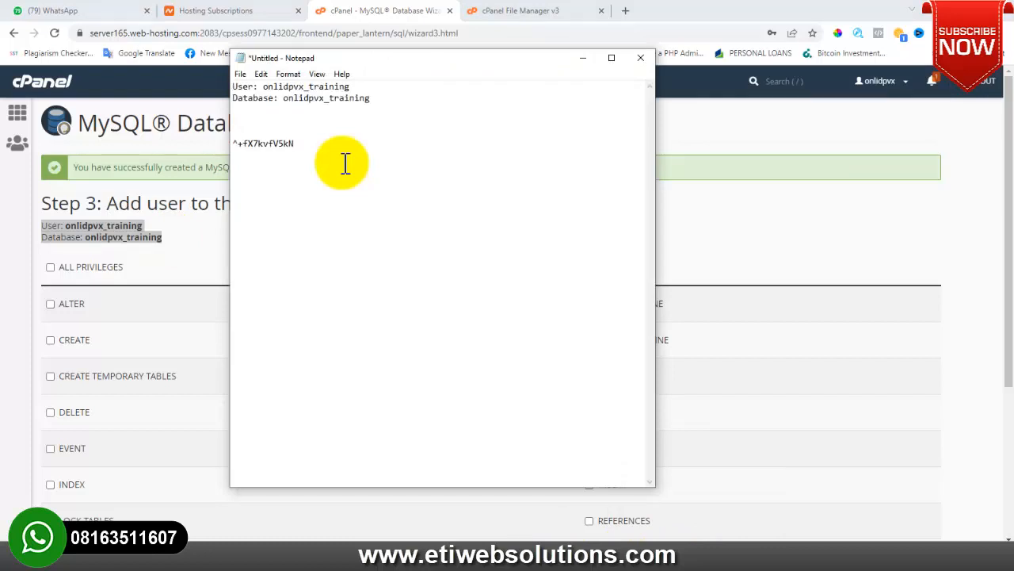
Step: Grant the new user all privileges on the training database, apply the changes and return to the cPanel home page
left_click(11, 254)
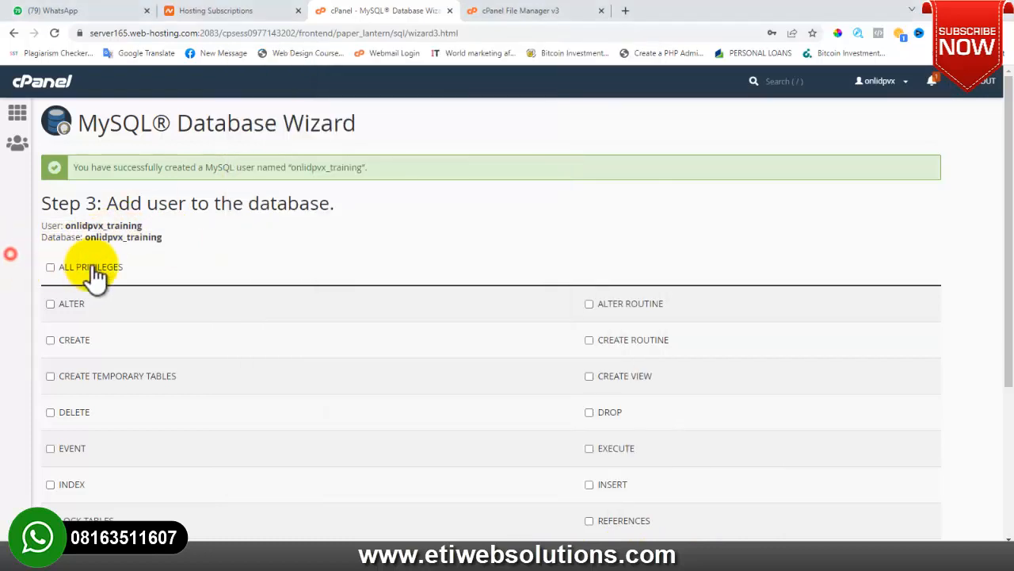
left_click(50, 267)
scroll(194, 293, "down", 3)
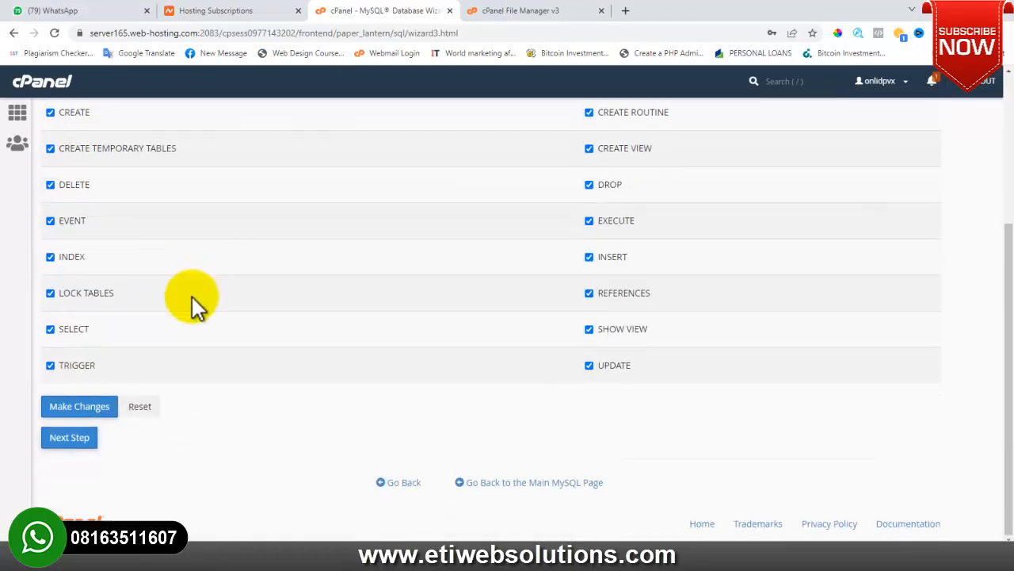
left_click(80, 408)
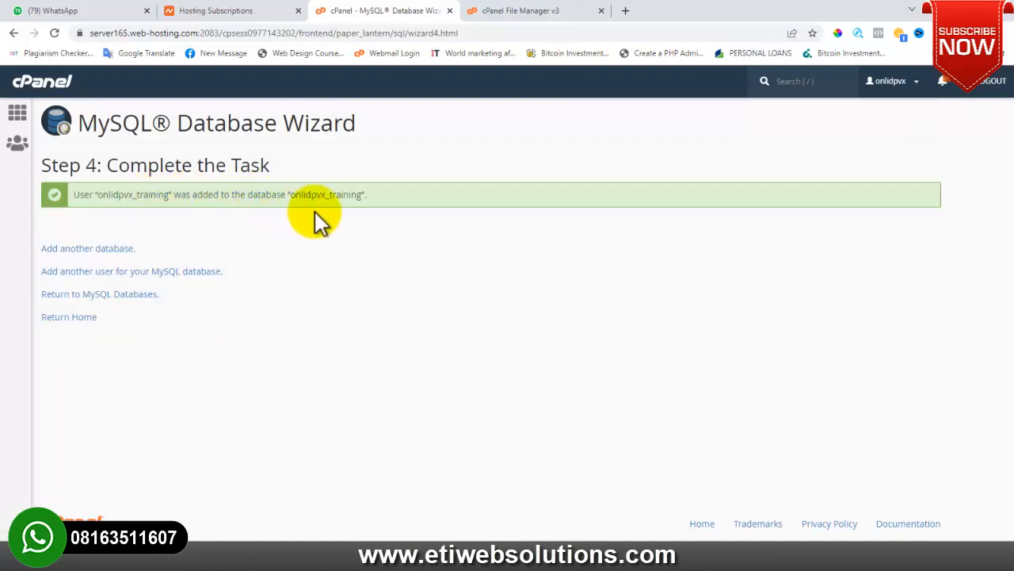
left_click(66, 320)
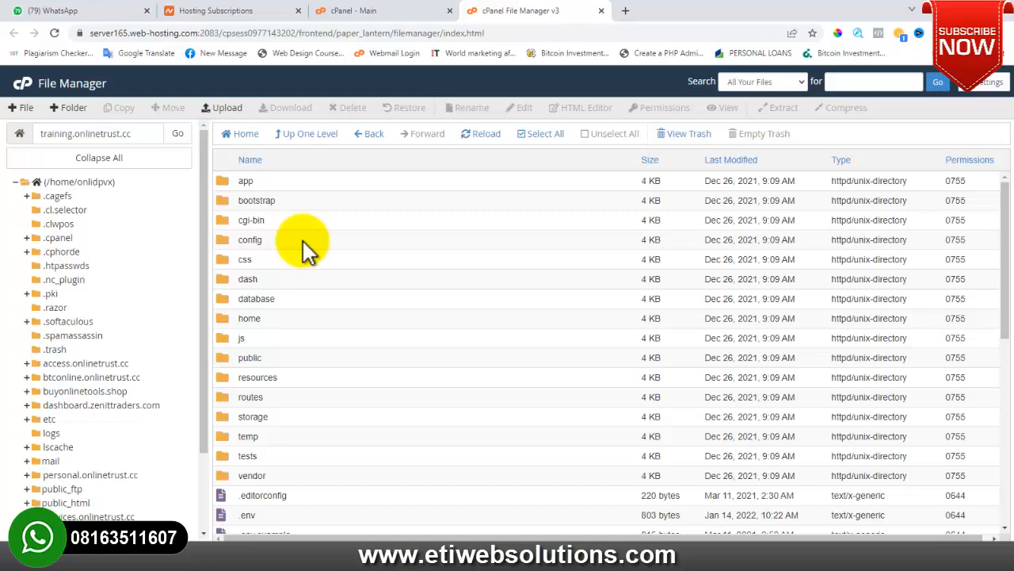
Step: Look through the extracted files in the training.onlinetrust.cc folder for the .env file and select it
scroll(305, 250, "down", 5)
scroll(286, 248, "up", 5)
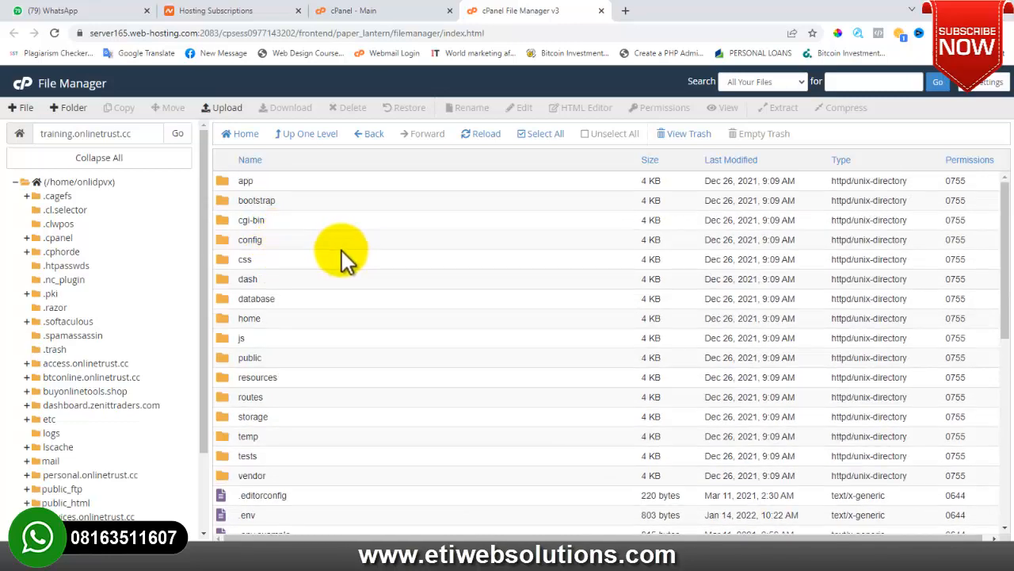
scroll(342, 262, "down", 5)
scroll(343, 262, "up", 2)
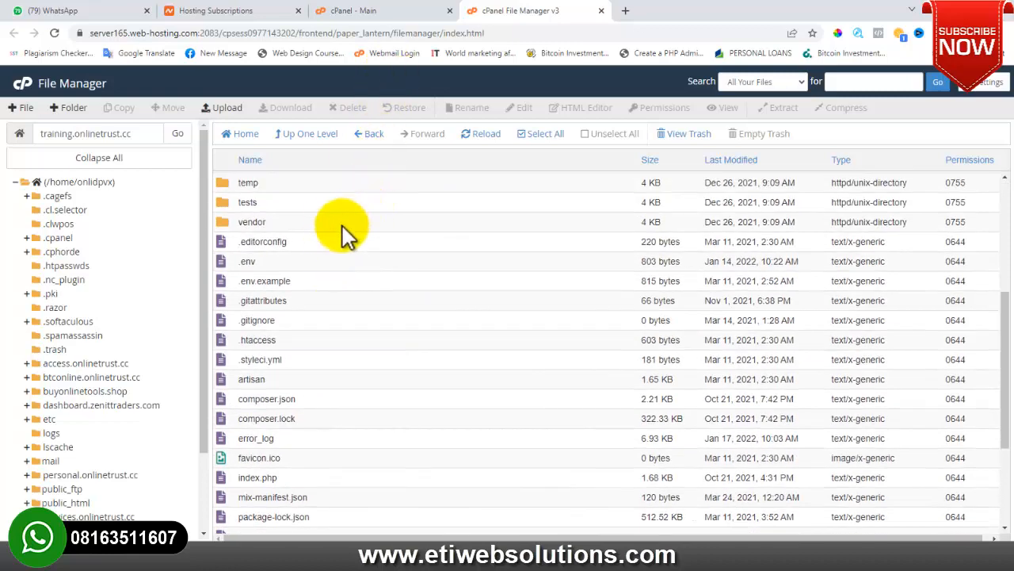
scroll(326, 230, "down", 2)
scroll(326, 230, "up", 6)
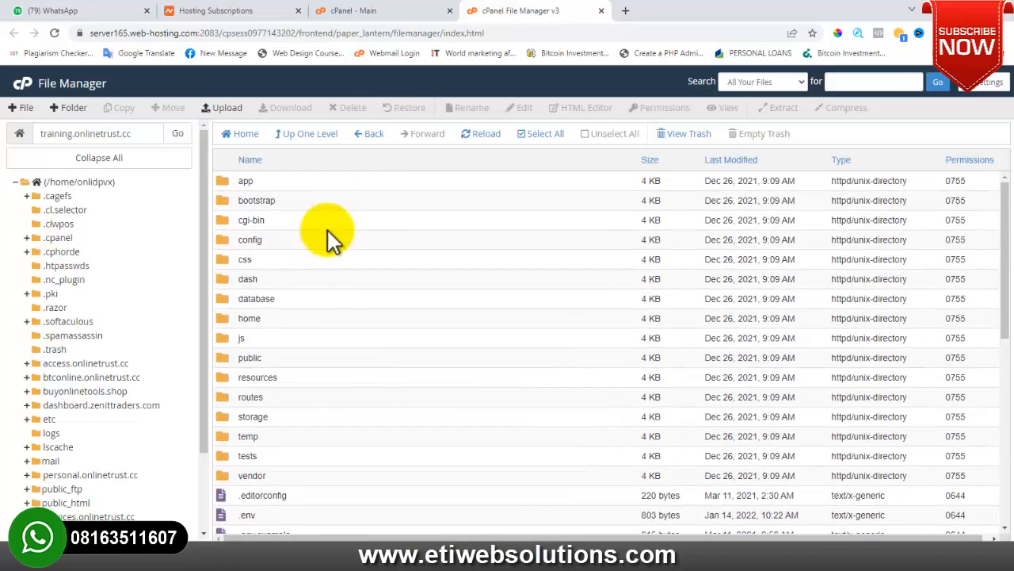
scroll(372, 246, "down", 3)
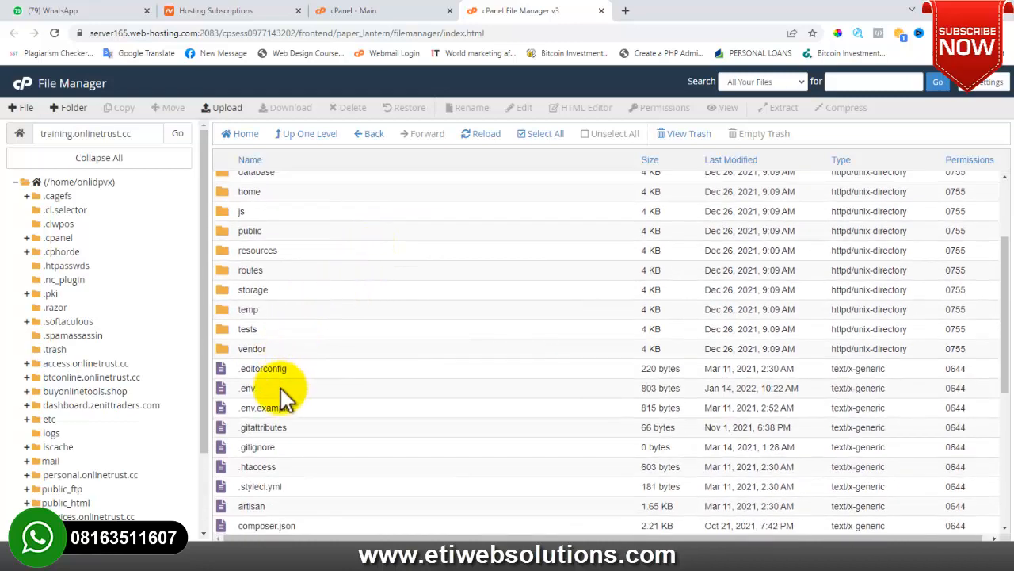
left_click(279, 390)
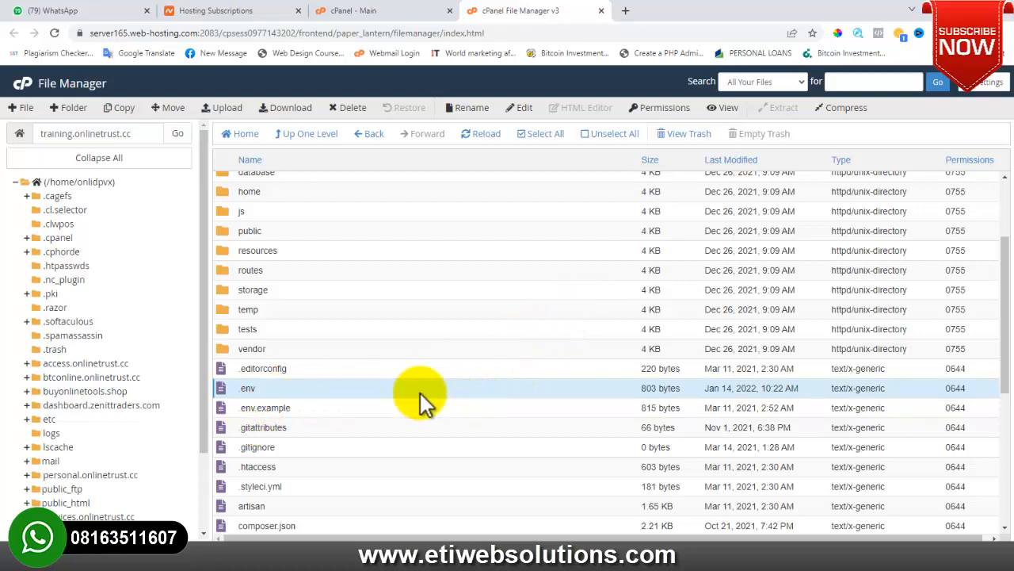
Step: Save the File Manager preferences with Show Hidden Files (dotfiles) enabled, and open the .env file in the editor
left_click(978, 87)
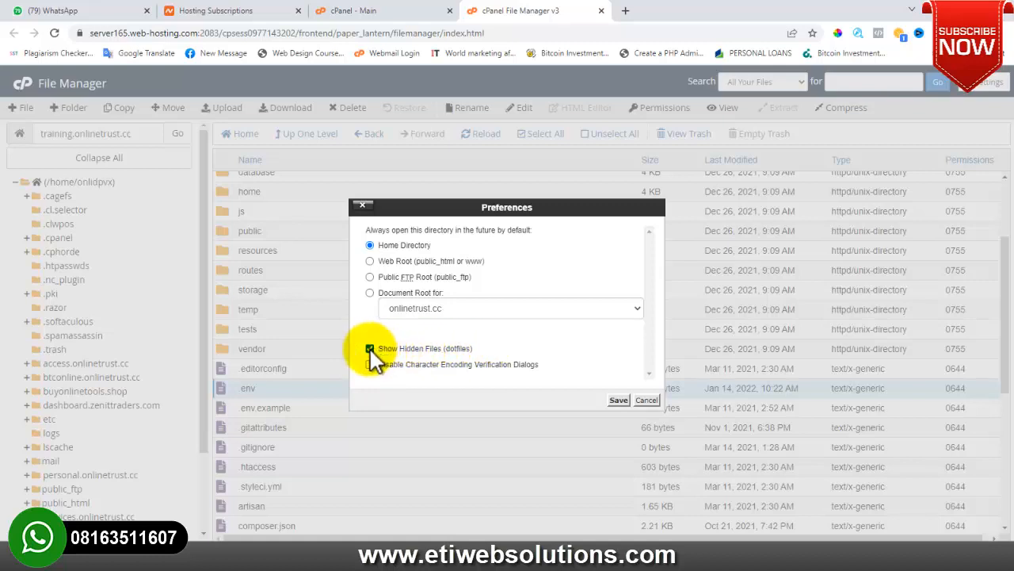
left_click(618, 400)
scroll(336, 380, "down", 3)
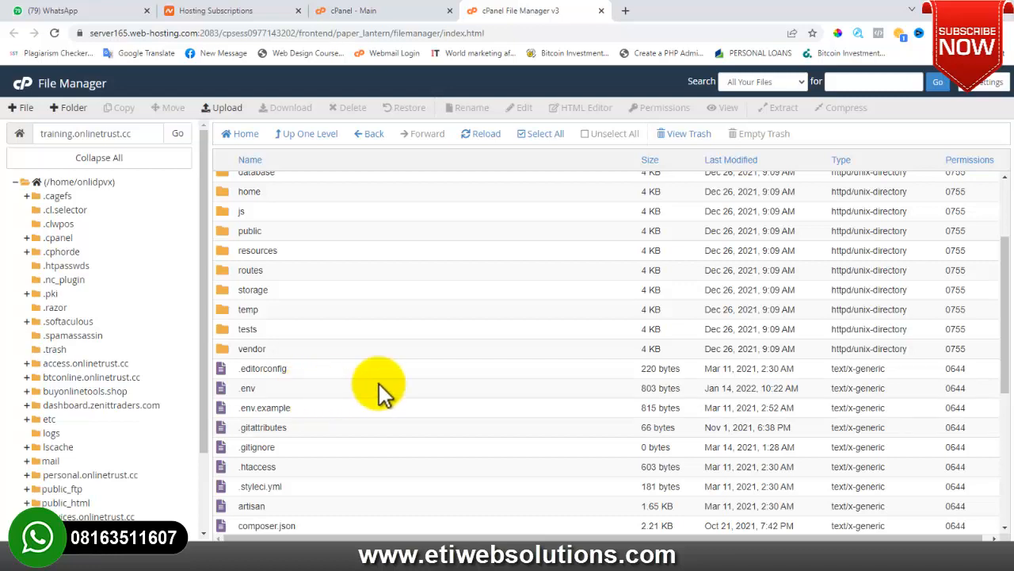
left_click(265, 391)
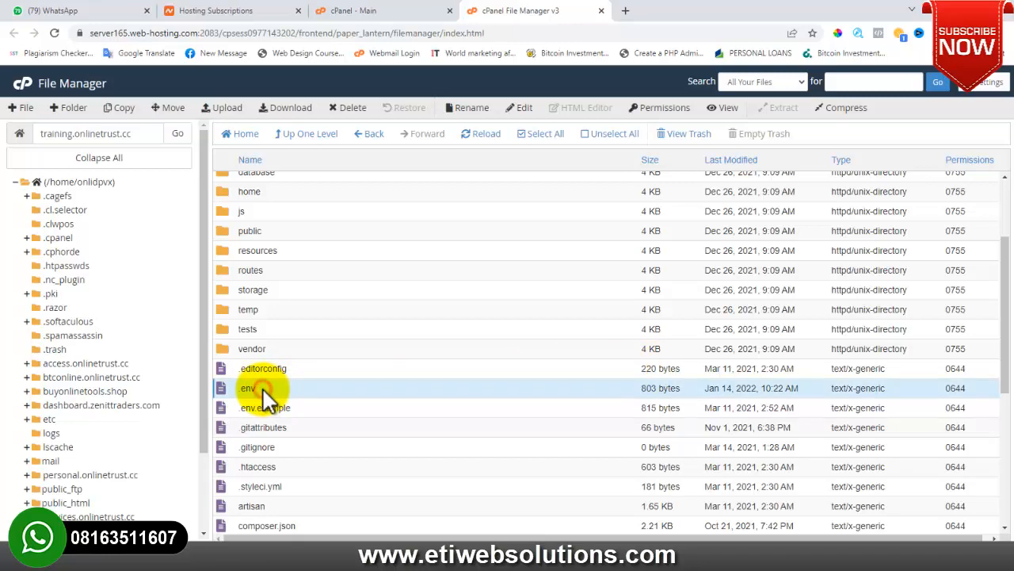
right_click(277, 393)
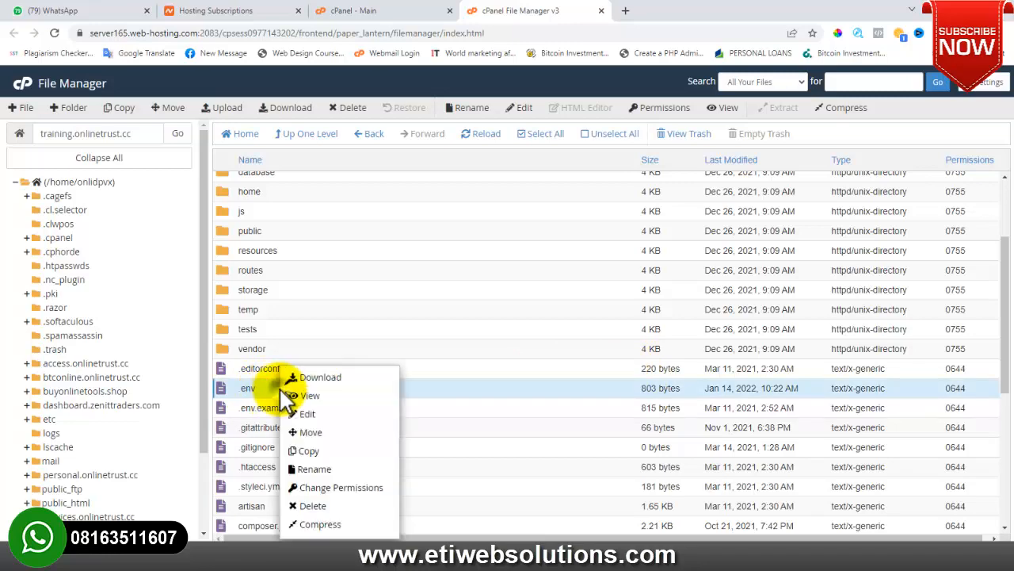
left_click(313, 413)
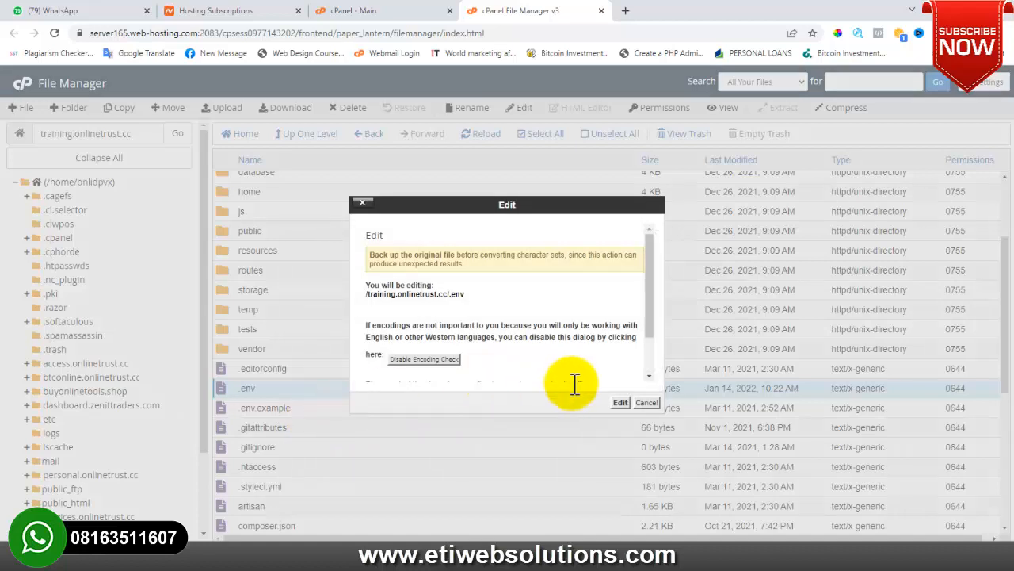
left_click(620, 402)
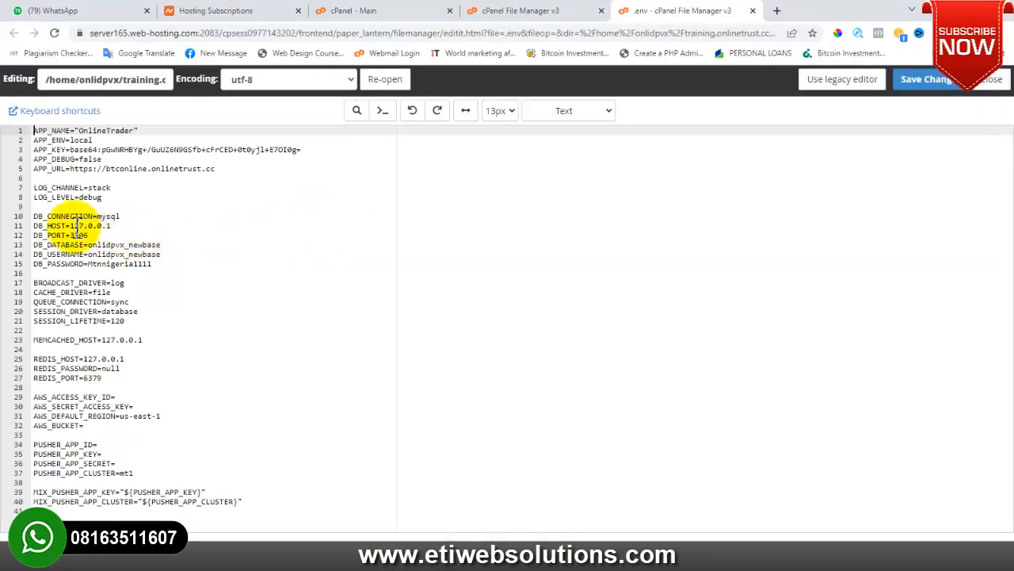
Step: Replace the DB_DATABASE value in the .env file with the training database name copied from the Notepad note
left_click_drag(35, 216, 166, 269)
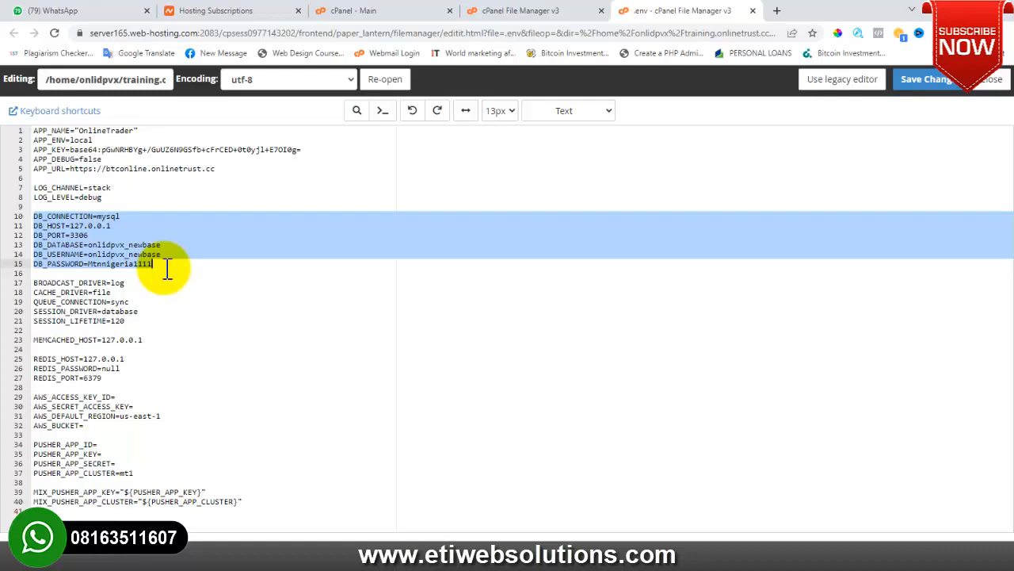
left_click(486, 289)
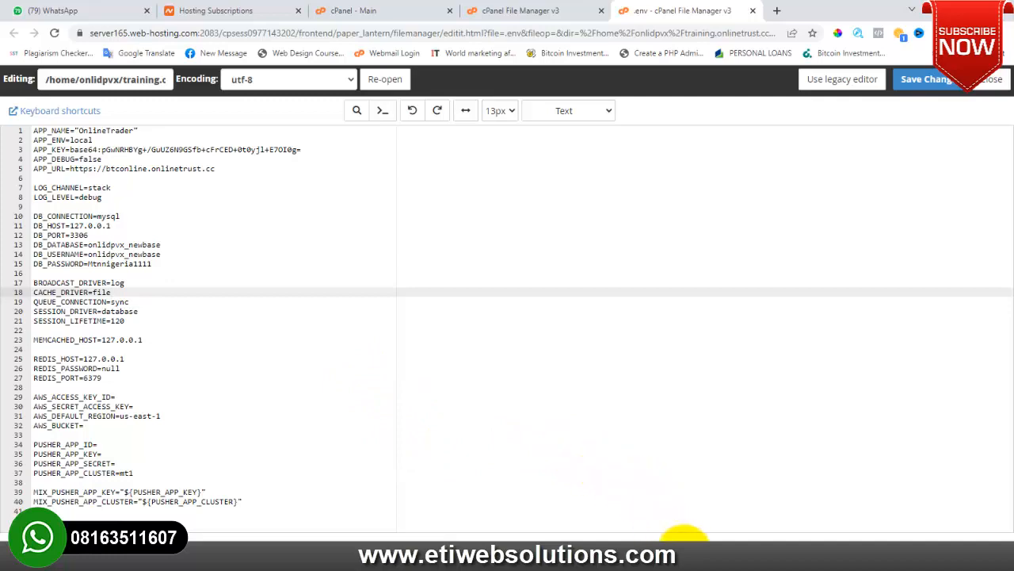
mouse_move(698, 530)
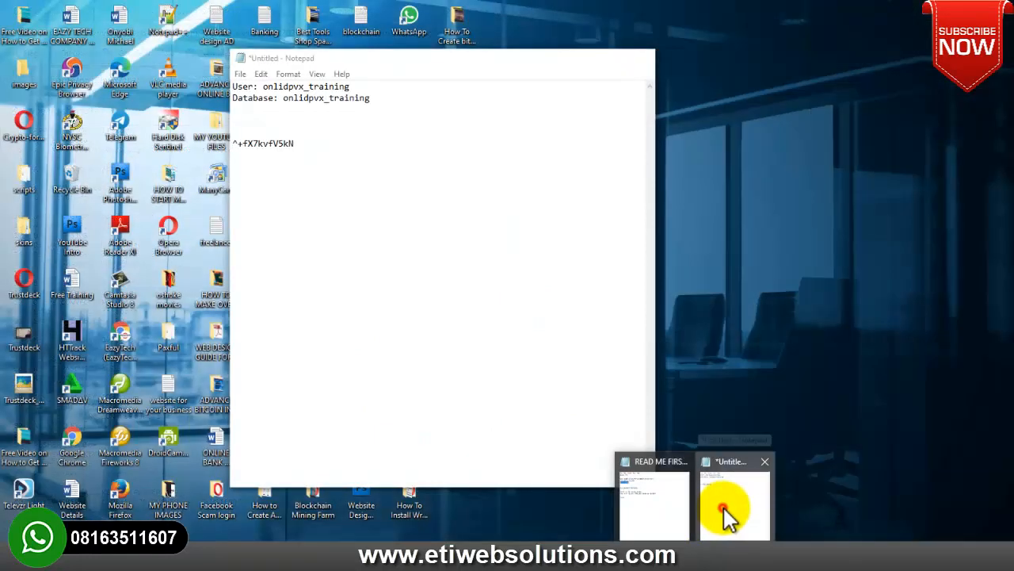
left_click(724, 508)
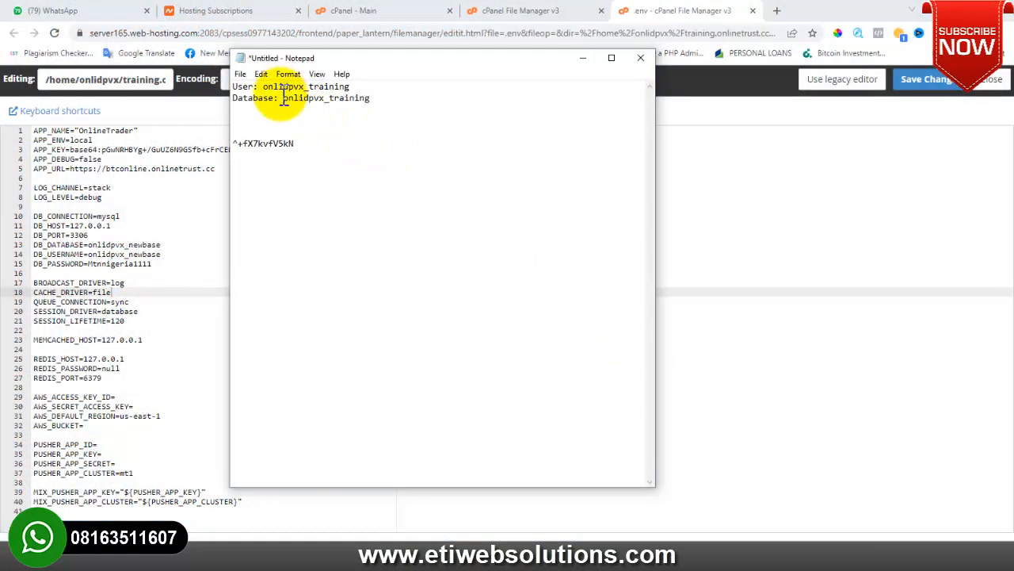
left_click_drag(284, 97, 382, 98)
key("ctrl+c")
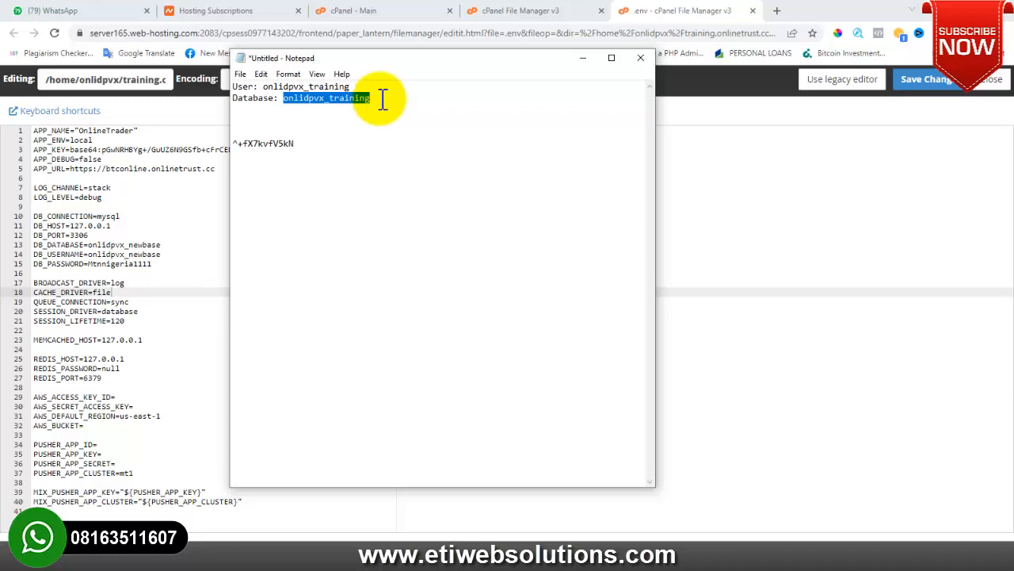
left_click(182, 262)
left_click(183, 244)
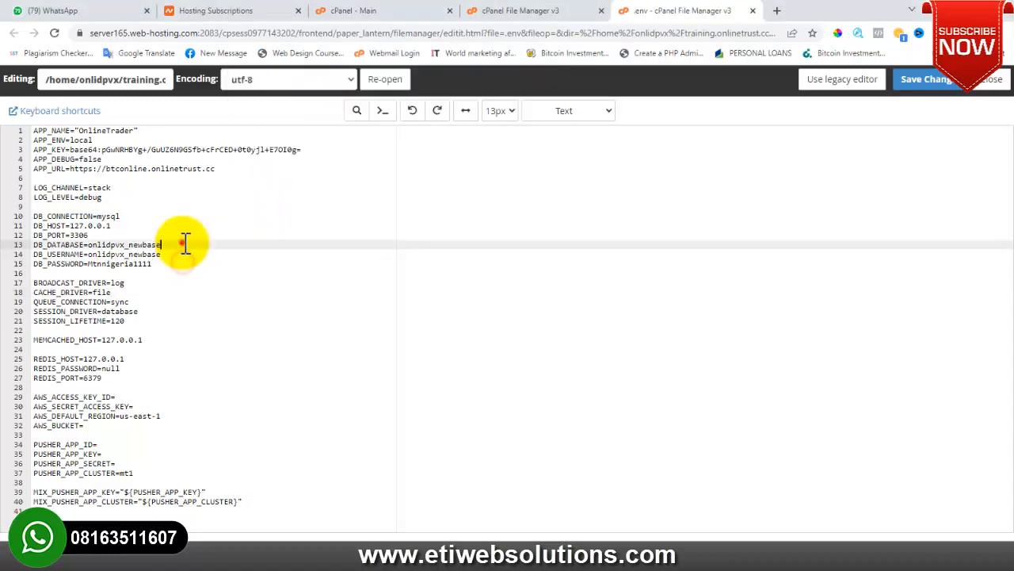
key("BackSpace")
key("ctrl+v")
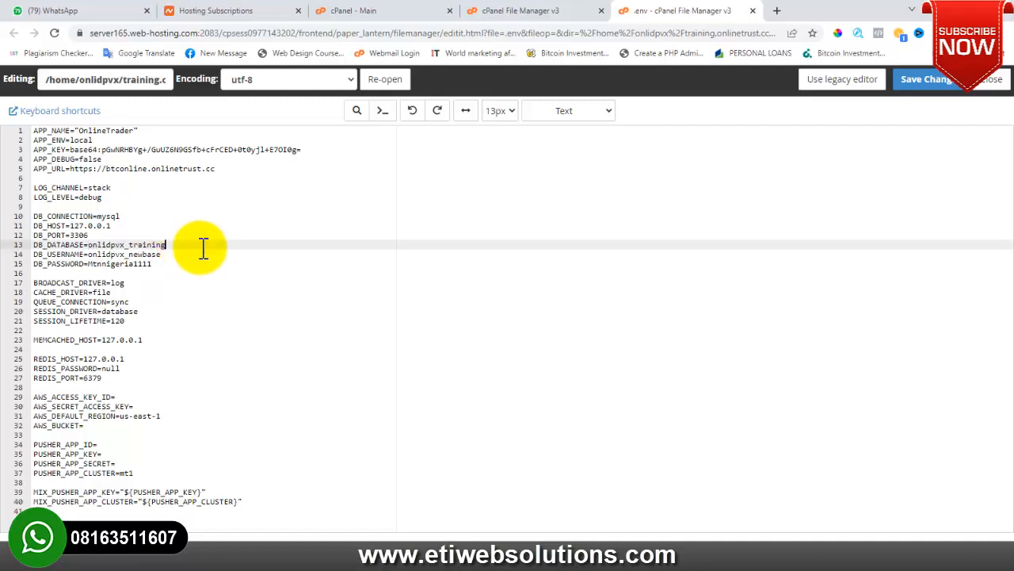
Step: Replace the DB_USERNAME value with the same copied training name
left_click(192, 260)
left_click(196, 250)
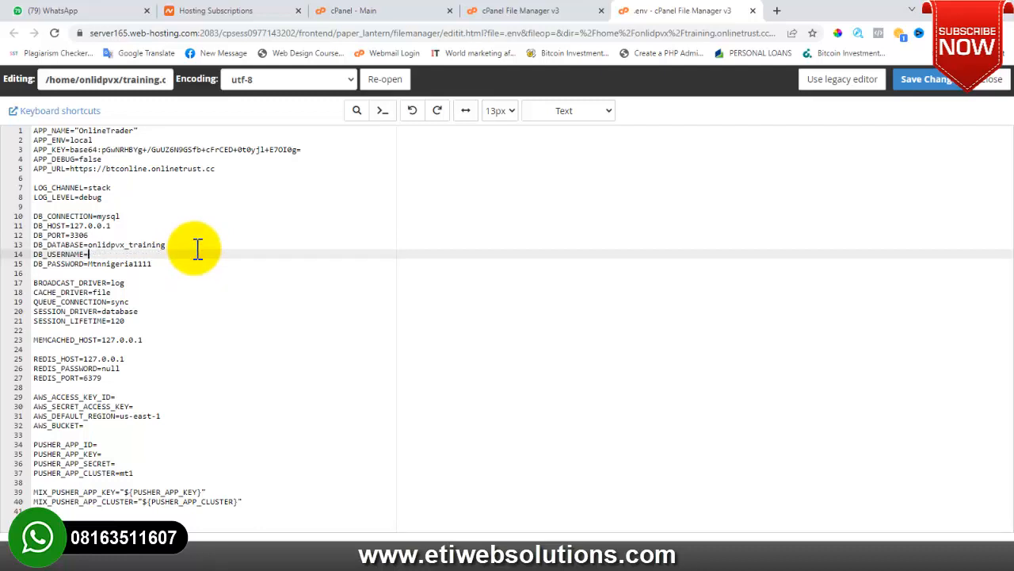
key("ctrl+v")
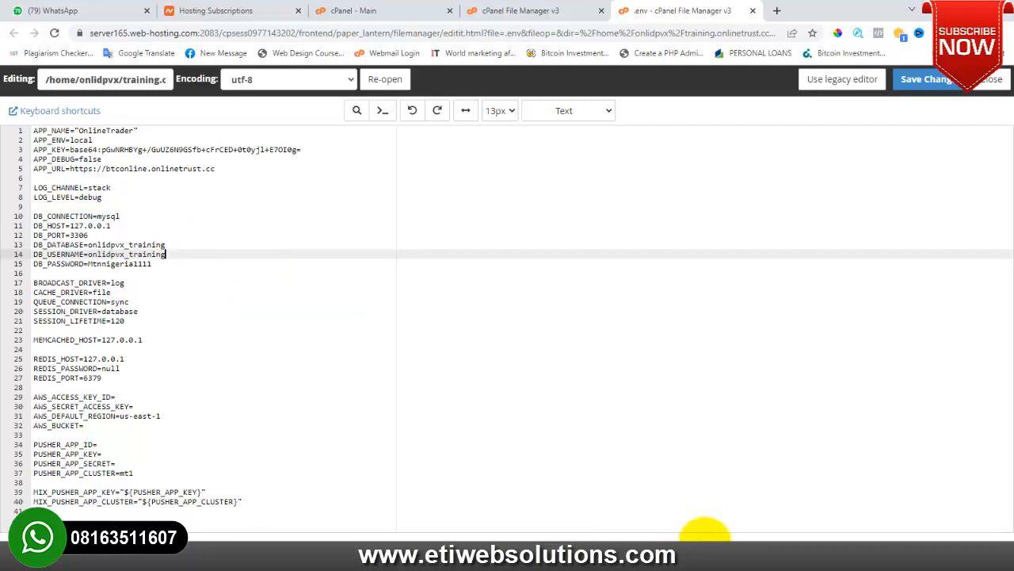
Step: Copy the database password from the Notepad note and use it to replace the DB_PASSWORD value in the .env file
mouse_move(700, 536)
left_click(702, 516)
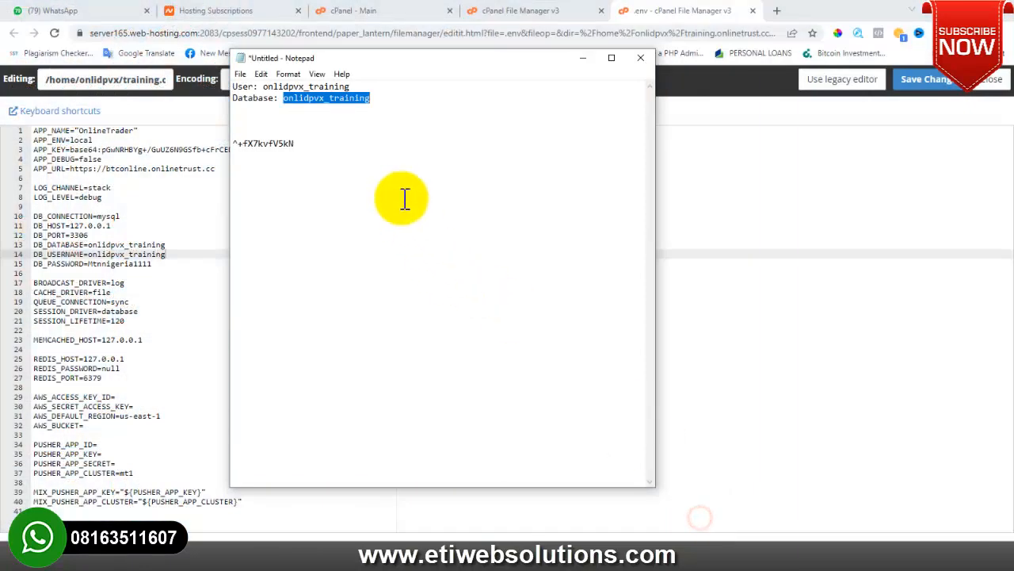
left_click(306, 142)
left_click_drag(292, 144, 233, 143)
key("ctrl+c")
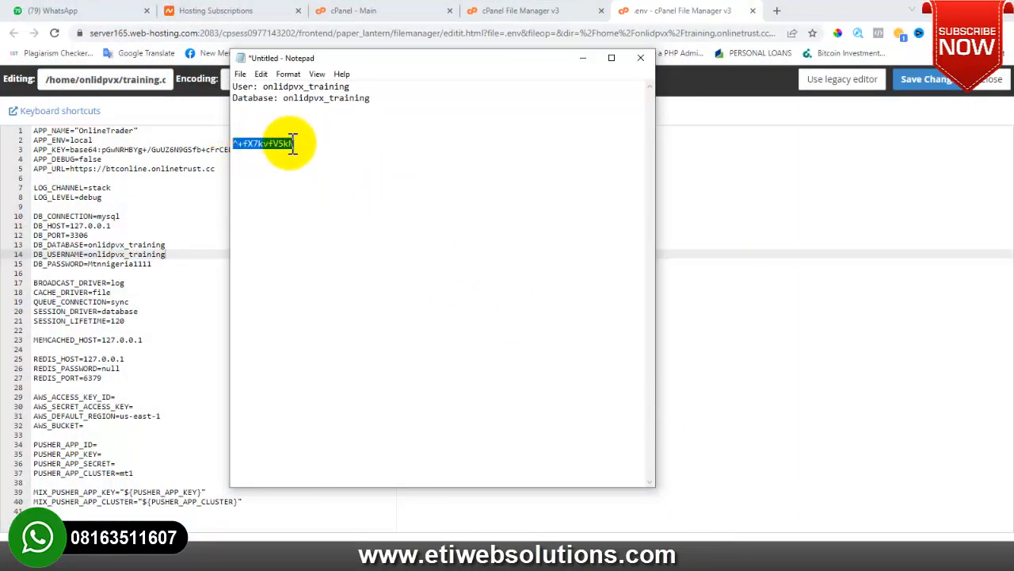
left_click(180, 264)
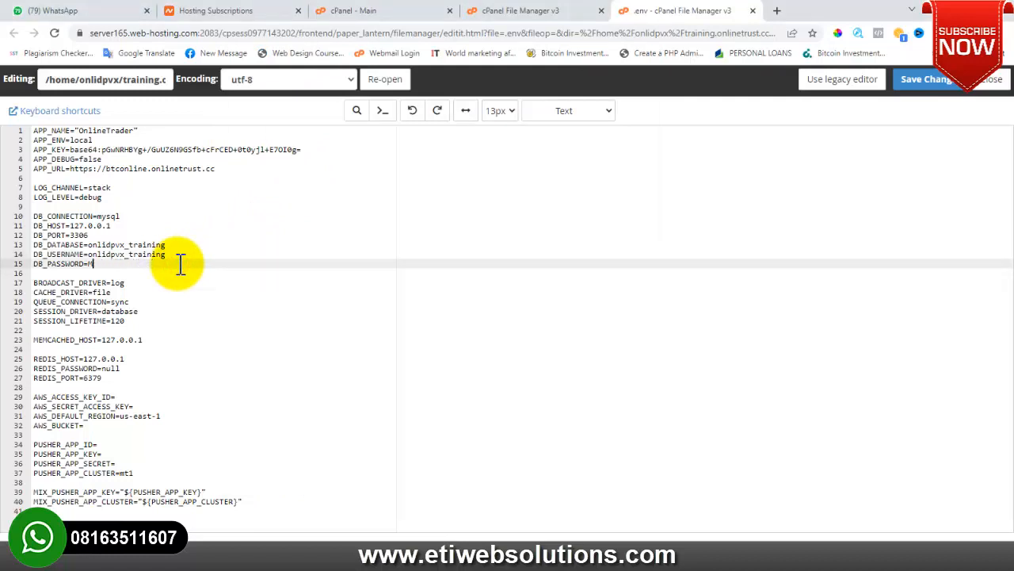
key("ctrl+v")
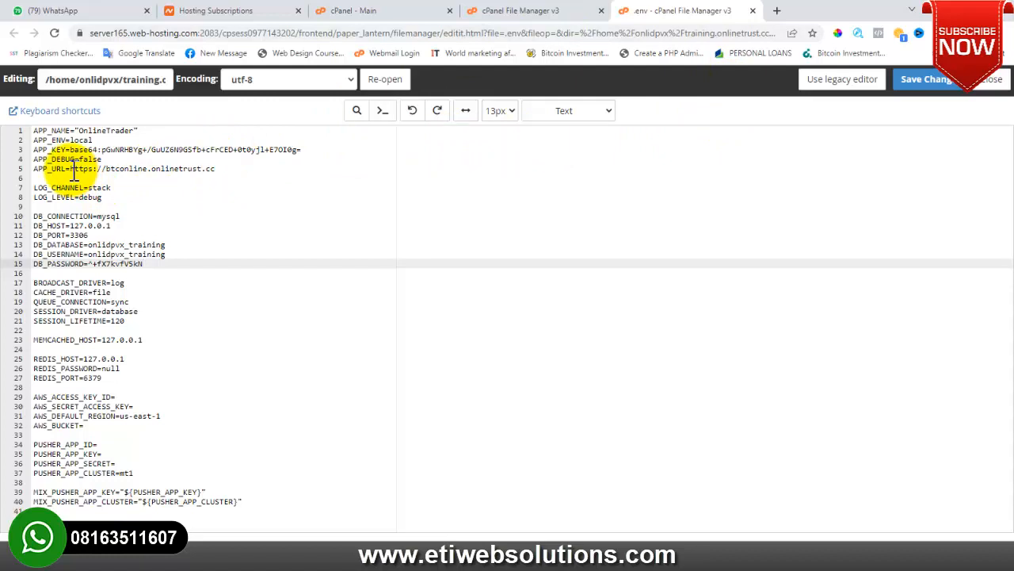
Step: Copy training.onlinetrust.cc from the File Manager path and open that address in a new browser tab
left_click_drag(71, 169, 206, 168)
left_click(519, 12)
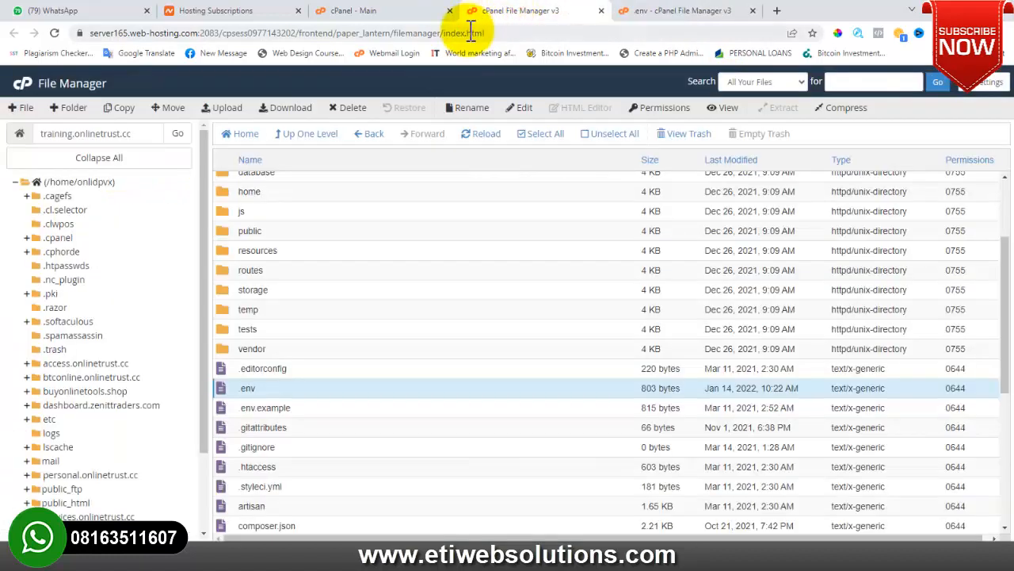
left_click(140, 132)
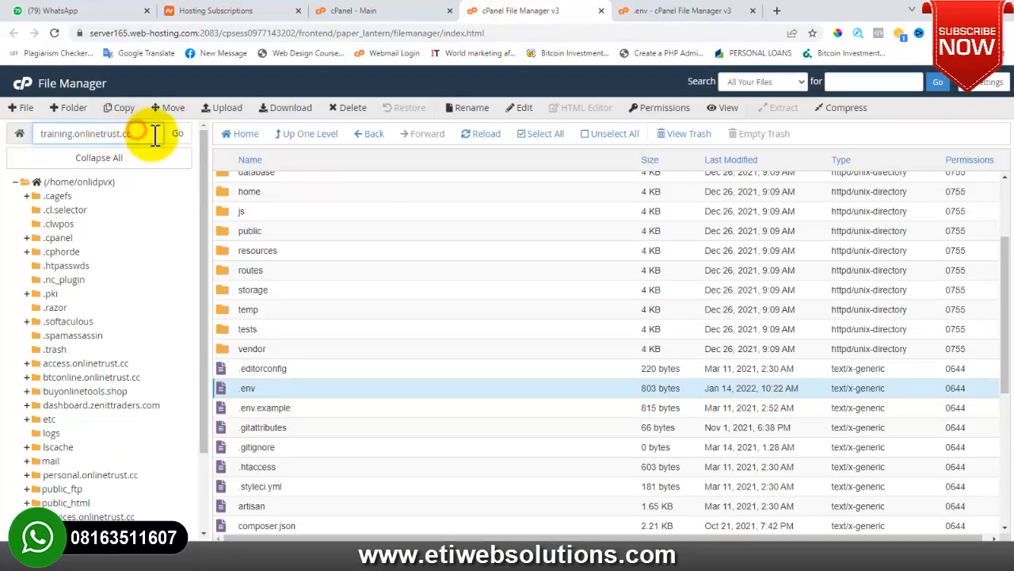
triple_click(156, 135)
key("ctrl+c")
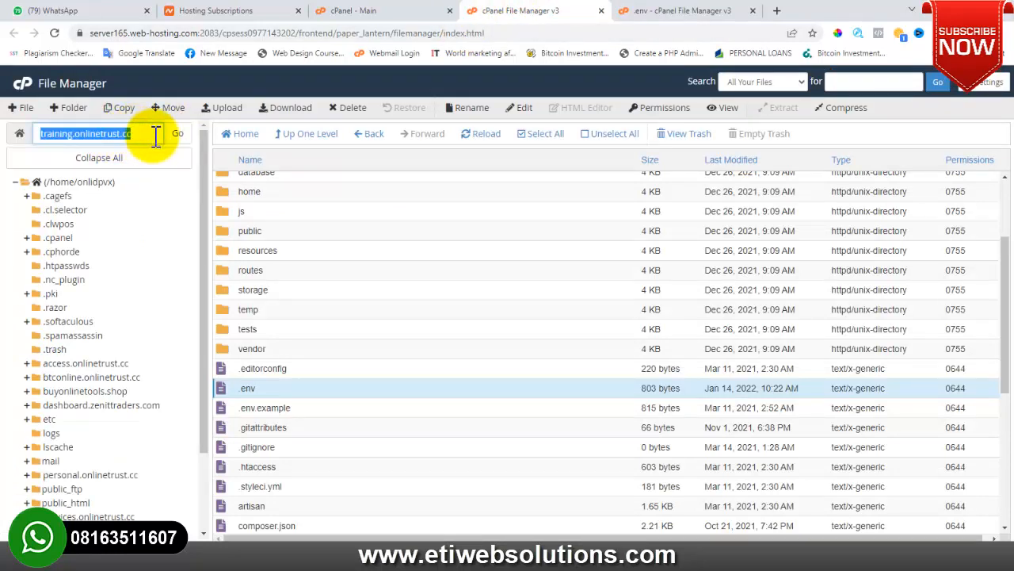
left_click(780, 11)
left_click(646, 36)
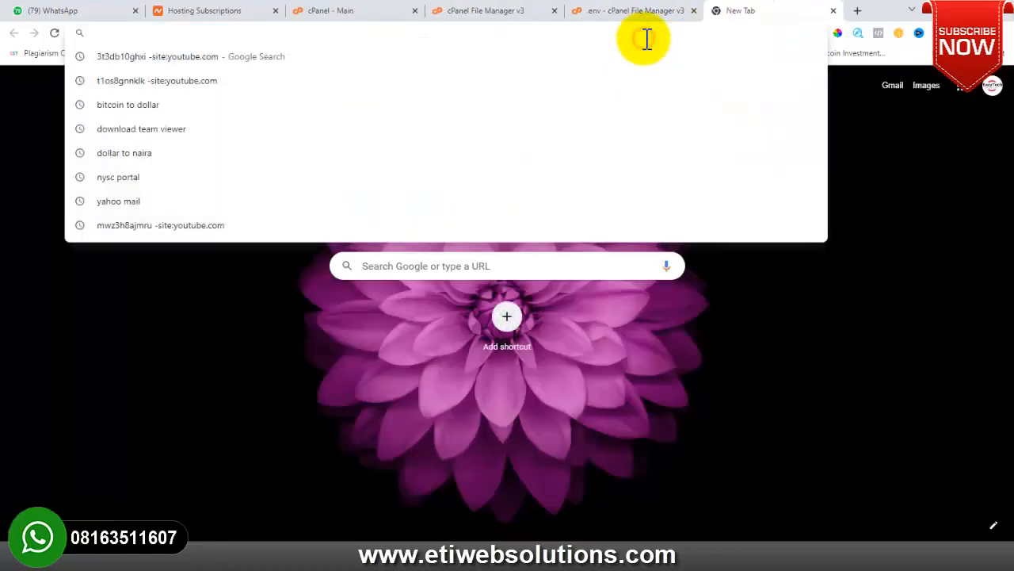
key("ctrl+v")
key("Return")
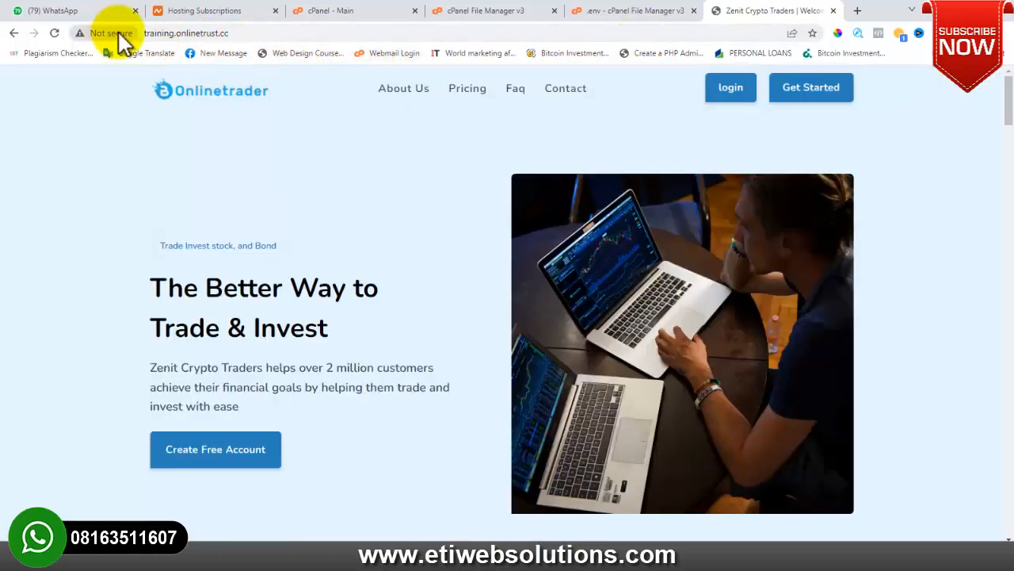
left_click(216, 33)
key("ctrl+c")
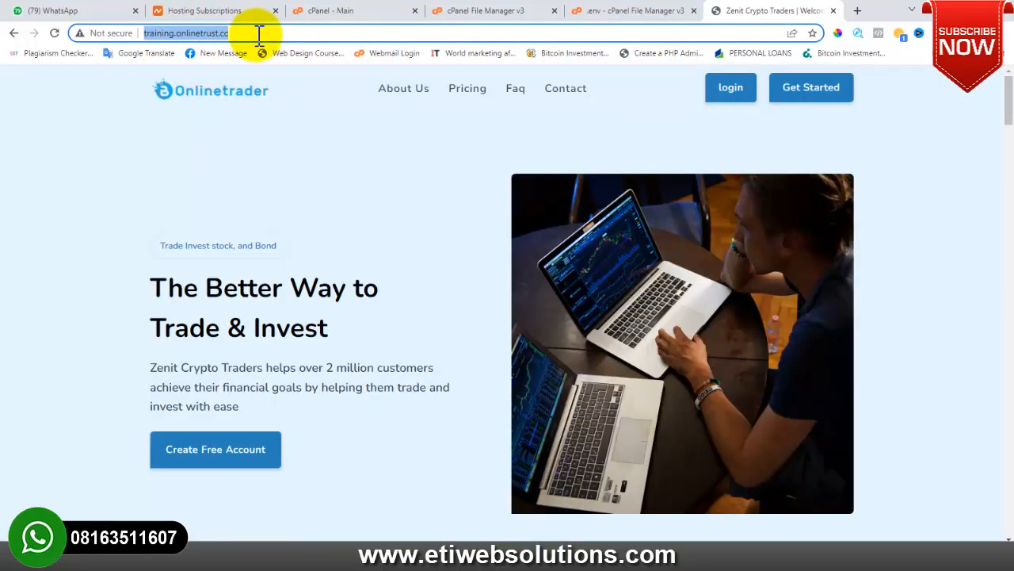
left_click(596, 11)
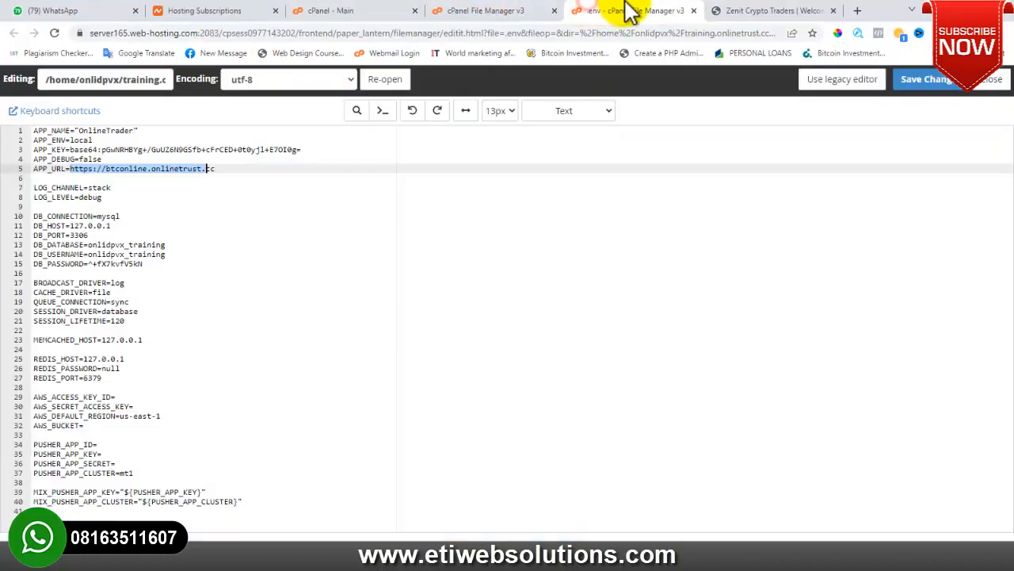
left_click(228, 171)
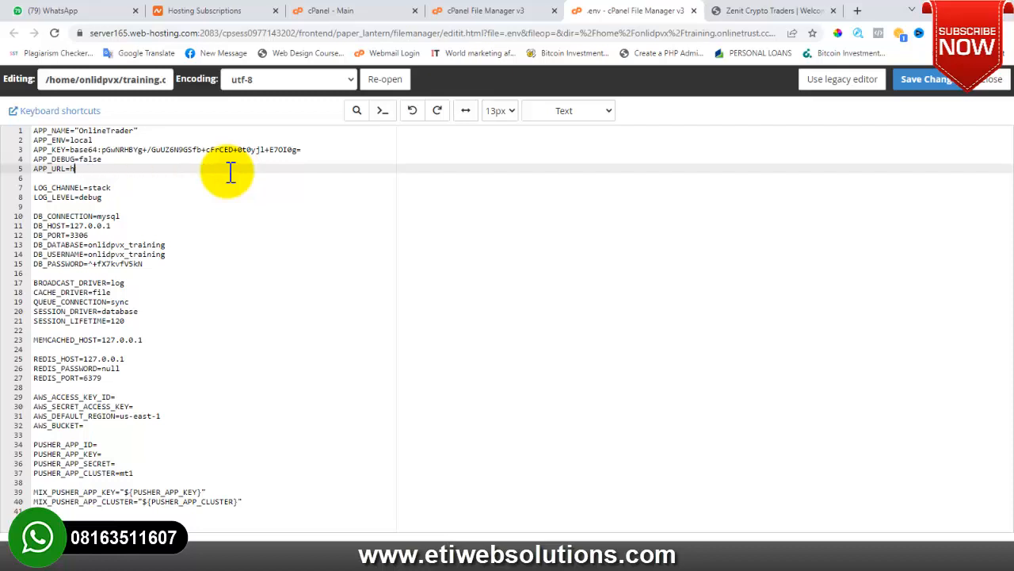
key("ctrl+v")
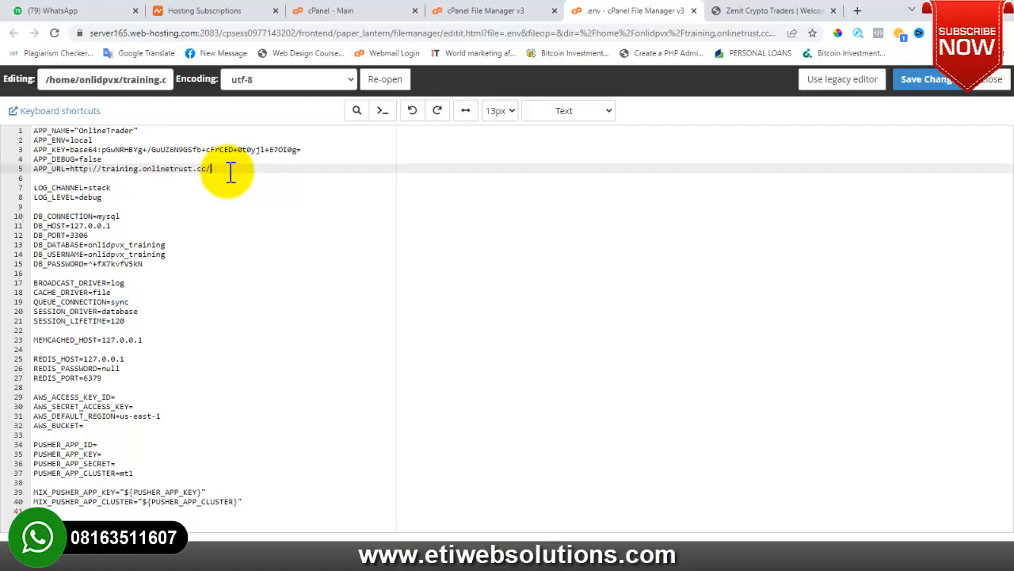
left_click(933, 83)
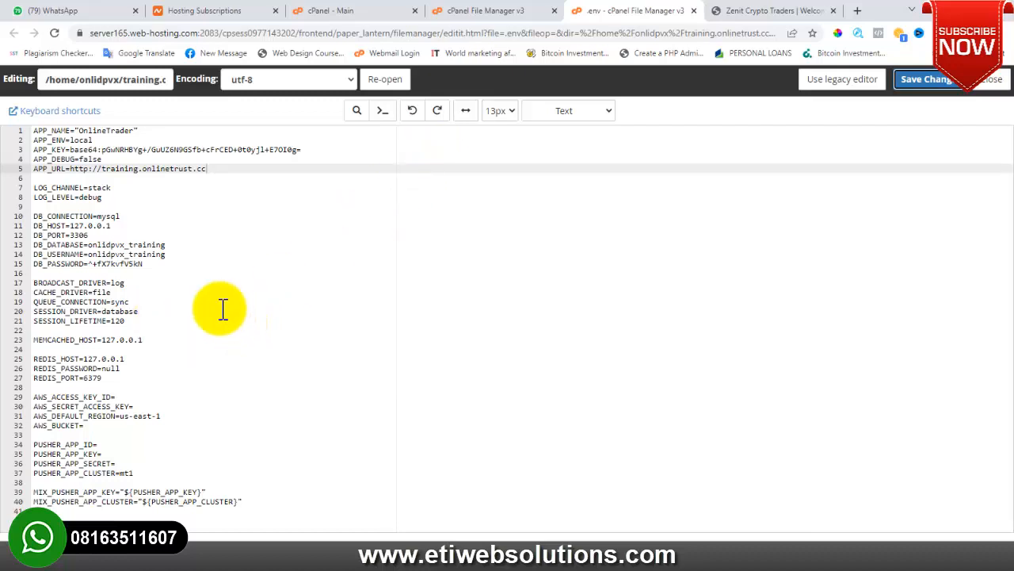
Step: Open phpMyAdmin from the cPanel main page and select the onlidpvx_training database
left_click(487, 10)
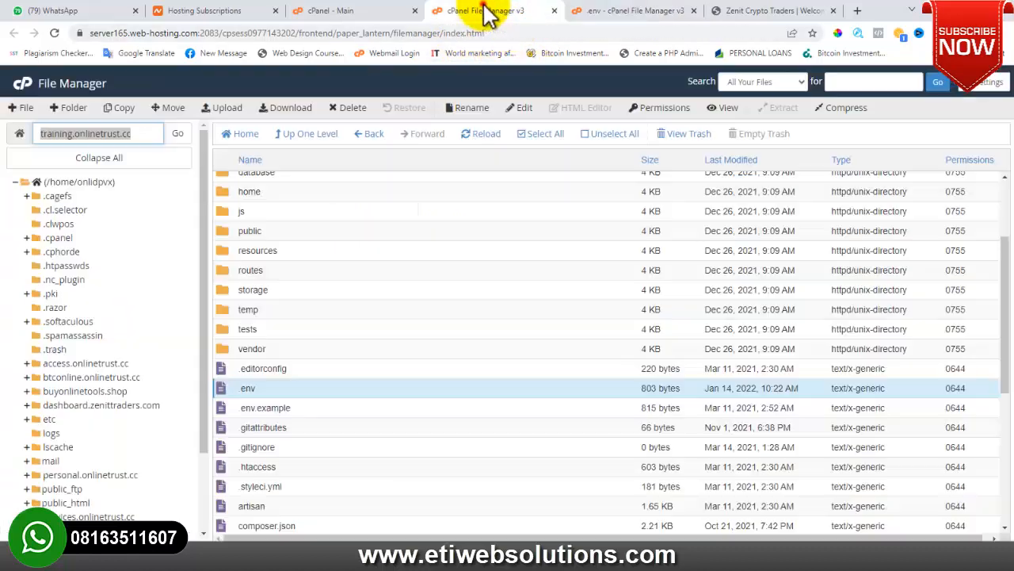
left_click(373, 10)
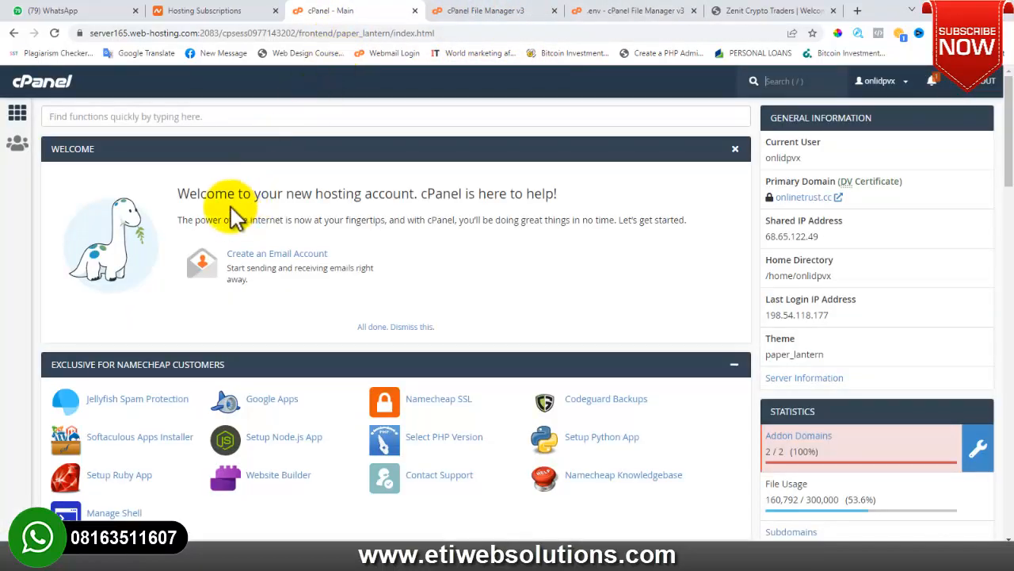
scroll(235, 216, "down", 6)
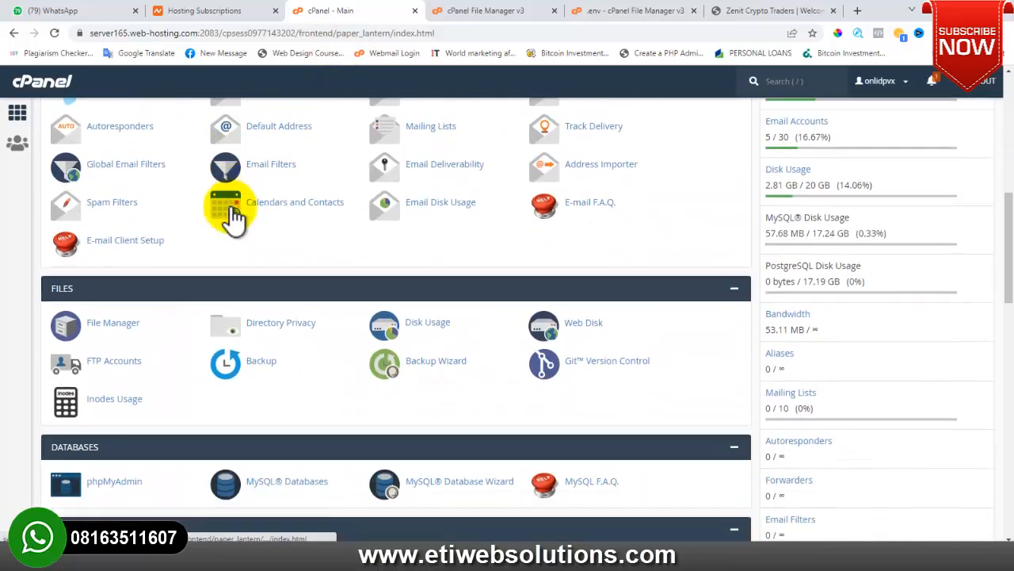
scroll(317, 206, "down", 2)
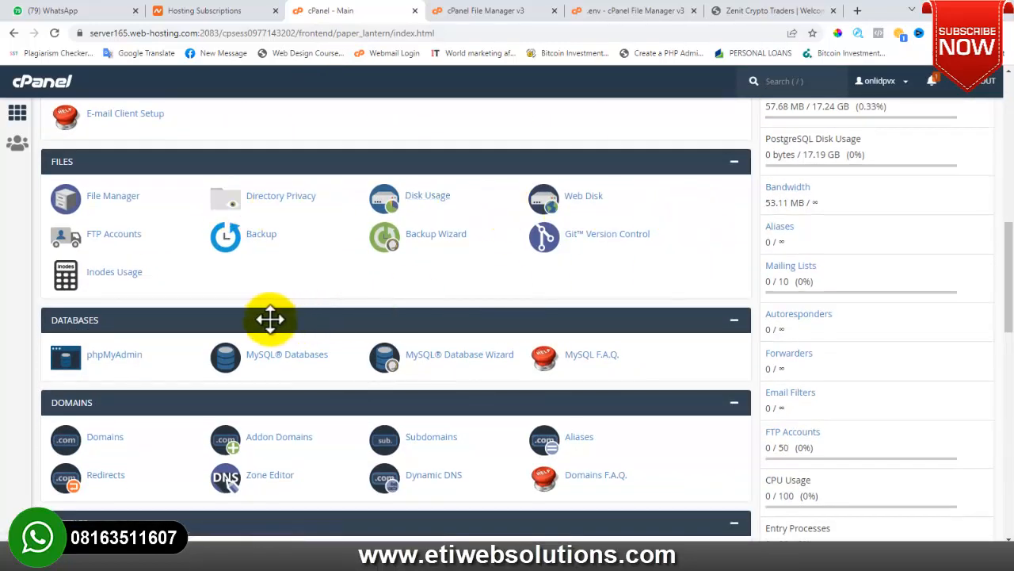
left_click(118, 358)
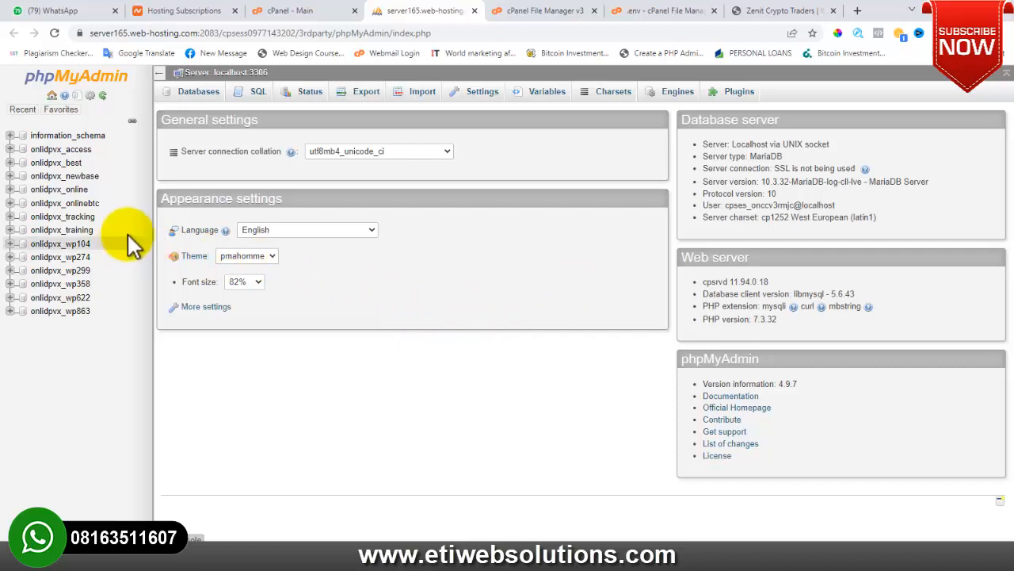
left_click(89, 231)
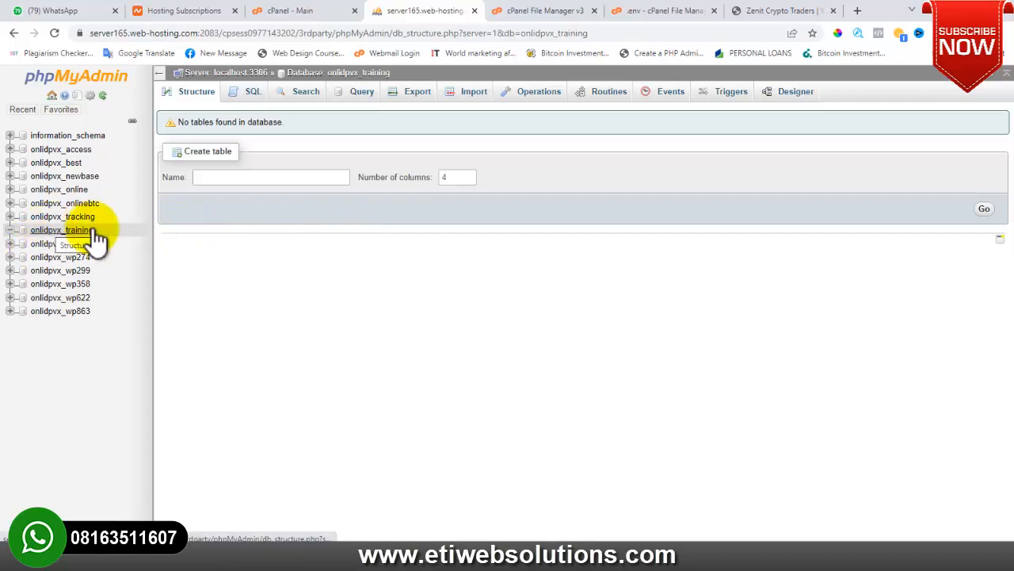
Step: Import the onlidpvx_newbase SQL file from the MY BROKER WEBSITE SCRIPT folder into the onlidpvx_training database
left_click(460, 93)
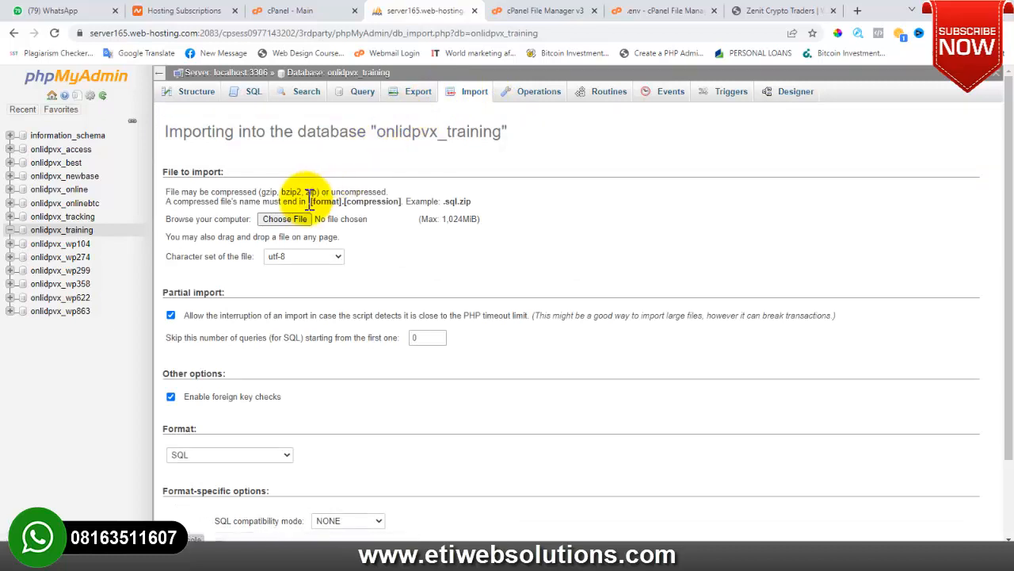
left_click(279, 220)
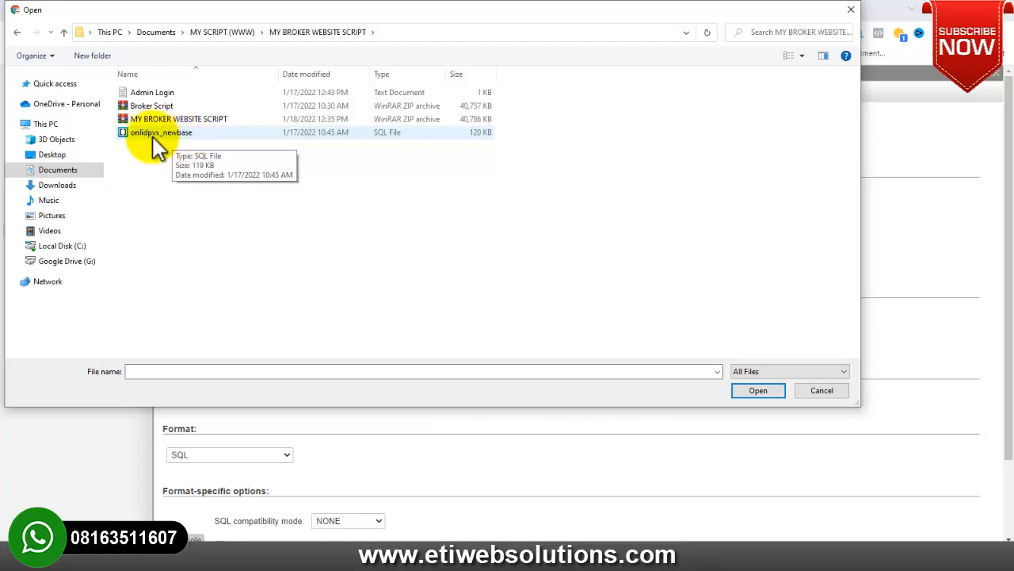
left_click(160, 130)
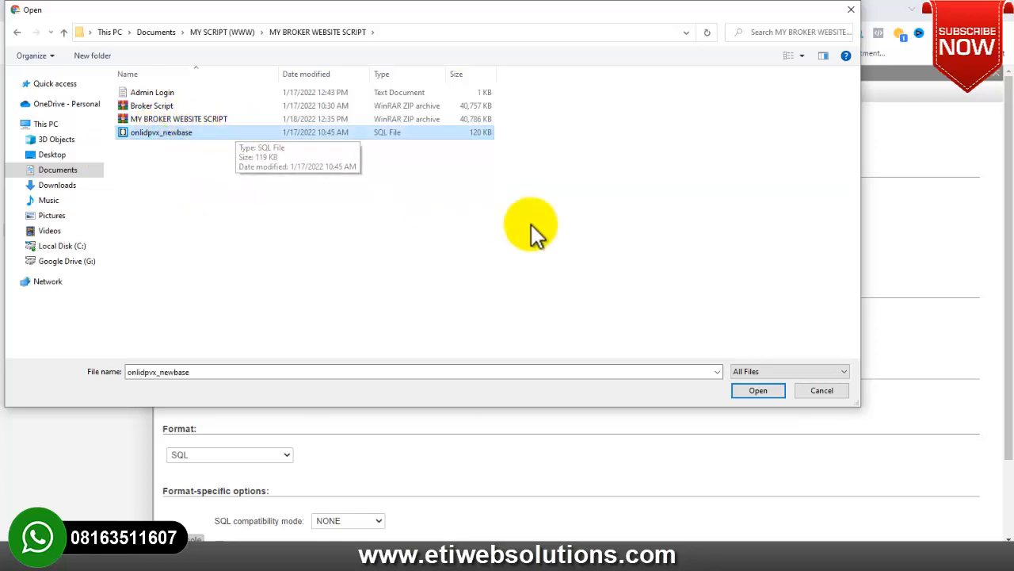
left_click(749, 389)
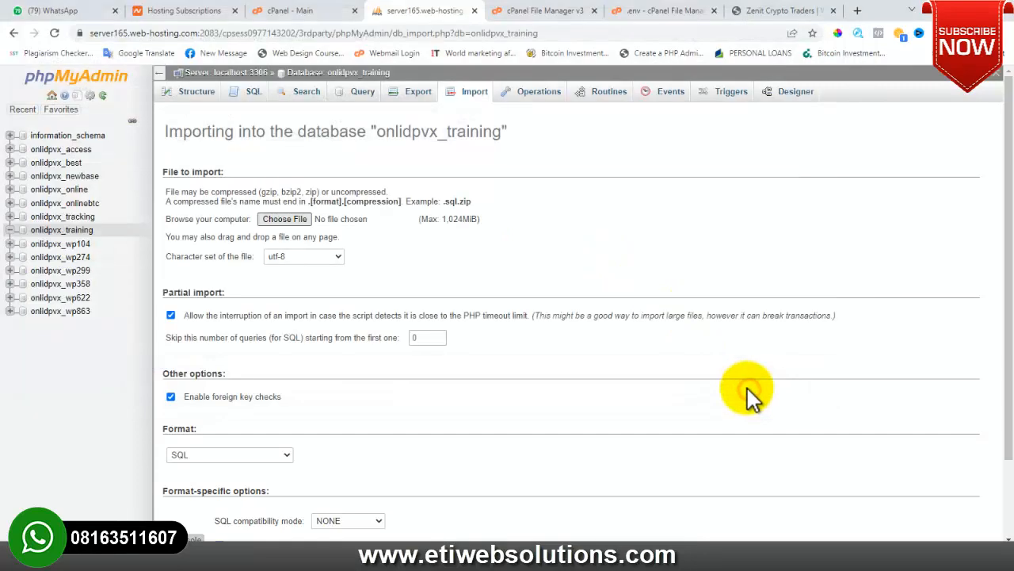
scroll(383, 245, "down", 2)
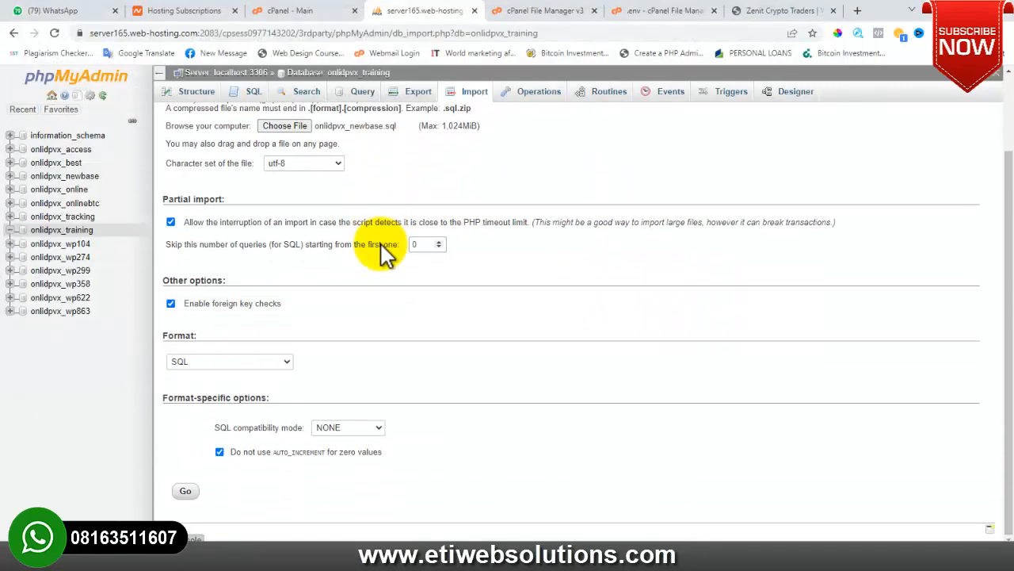
left_click(184, 490)
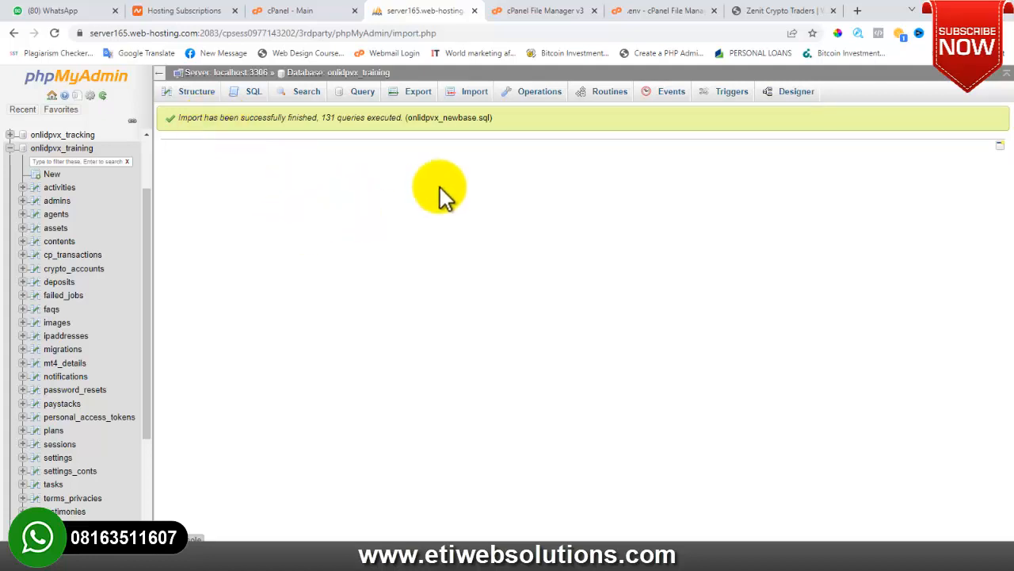
Step: Return to the training.onlinetrust.cc site and reload its home page
left_click(739, 13)
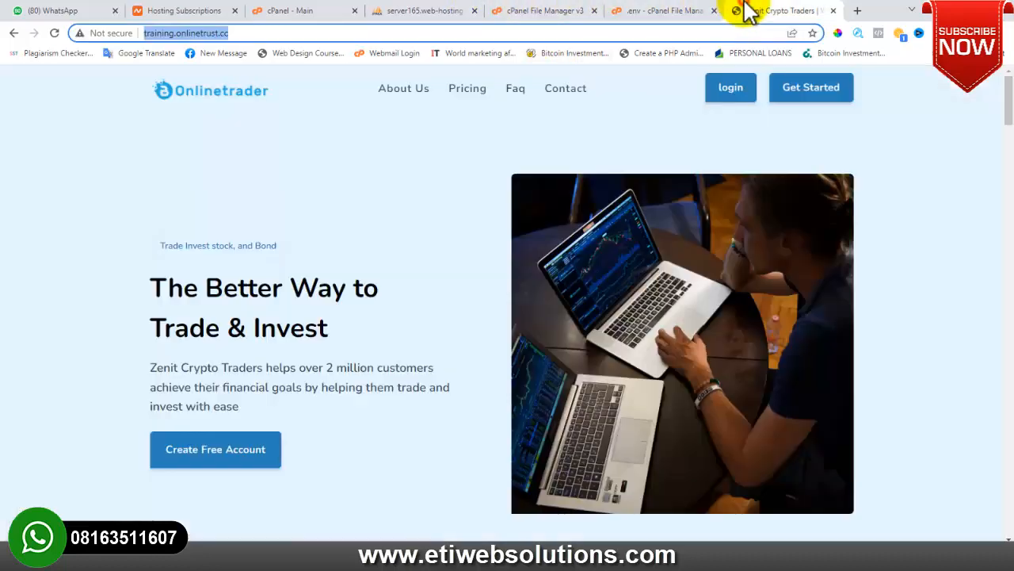
scroll(97, 184, "down", 3)
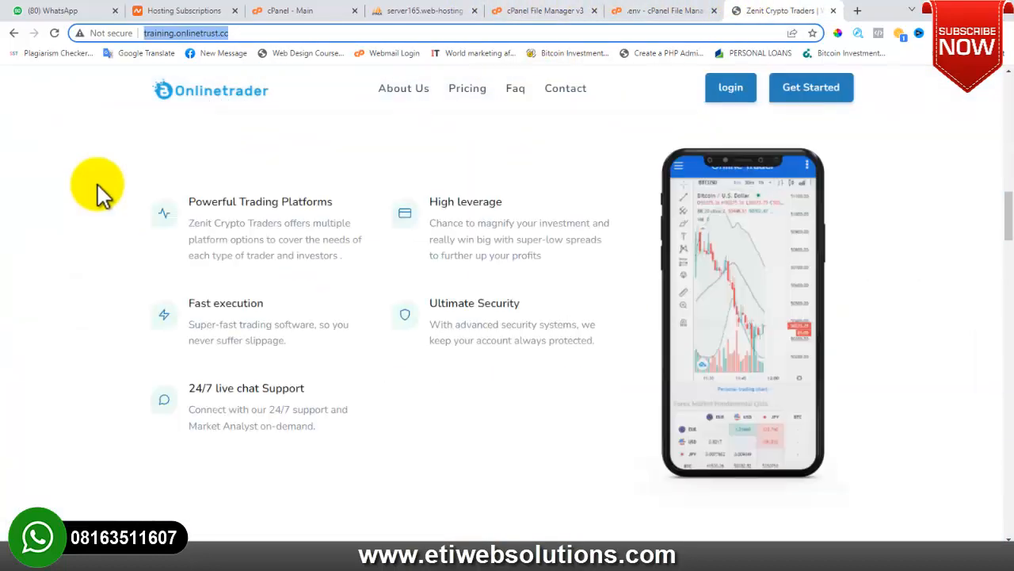
scroll(96, 184, "up", 1)
left_click(266, 32)
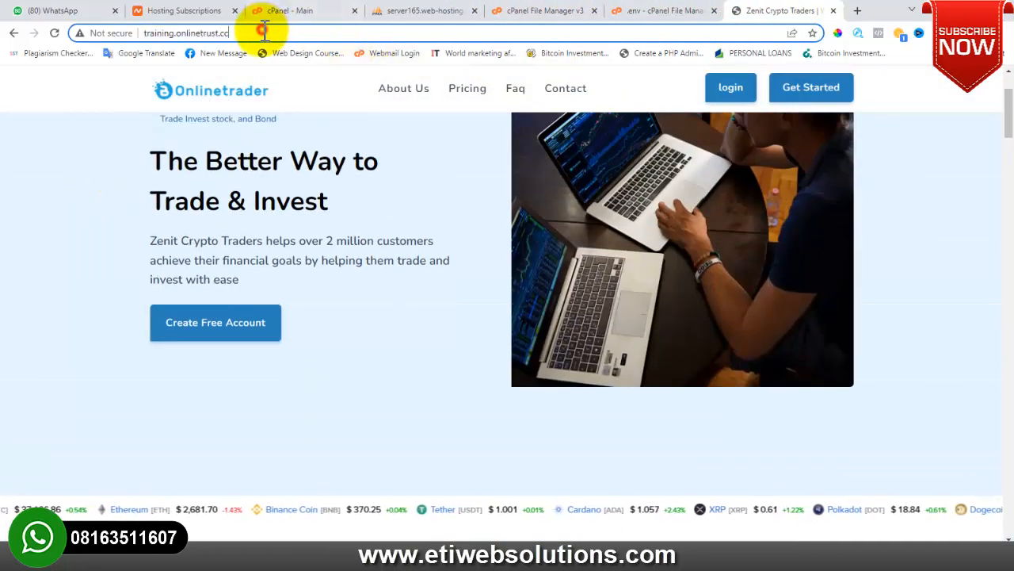
key("Return")
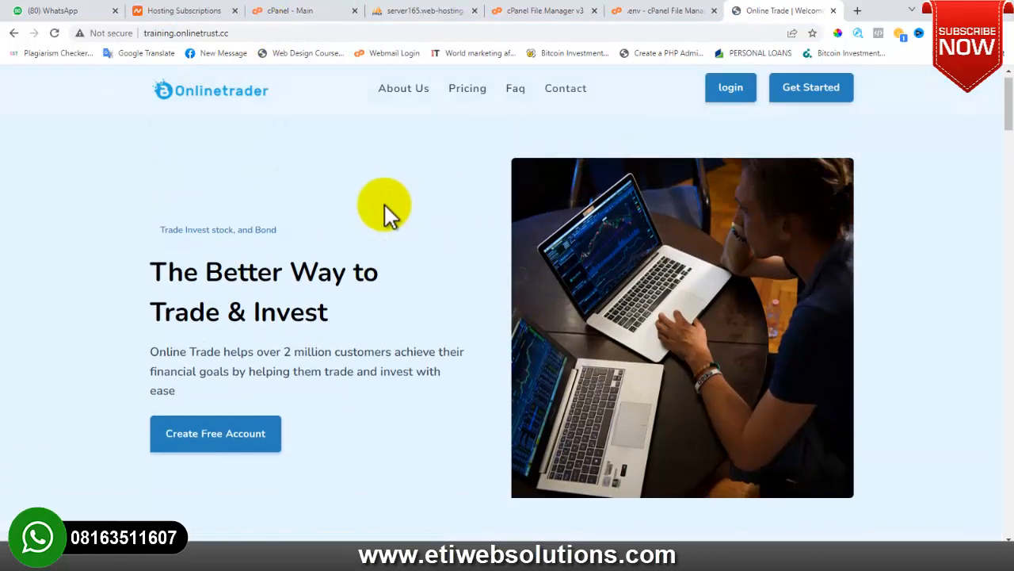
Step: Look through the reloaded home page, including its security, mobile trading and investment package sections
scroll(328, 310, "down", 3)
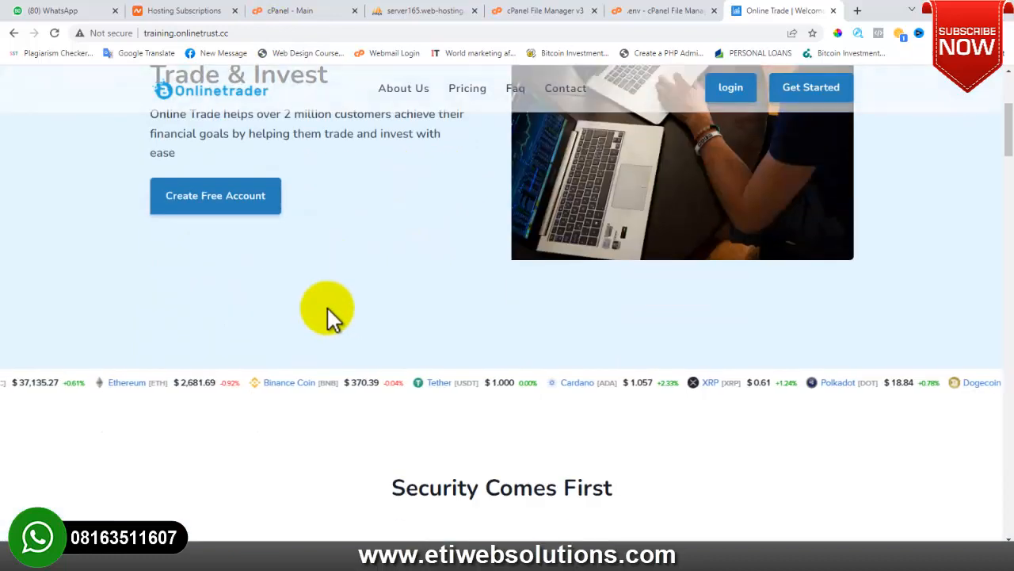
scroll(328, 311, "up", 3)
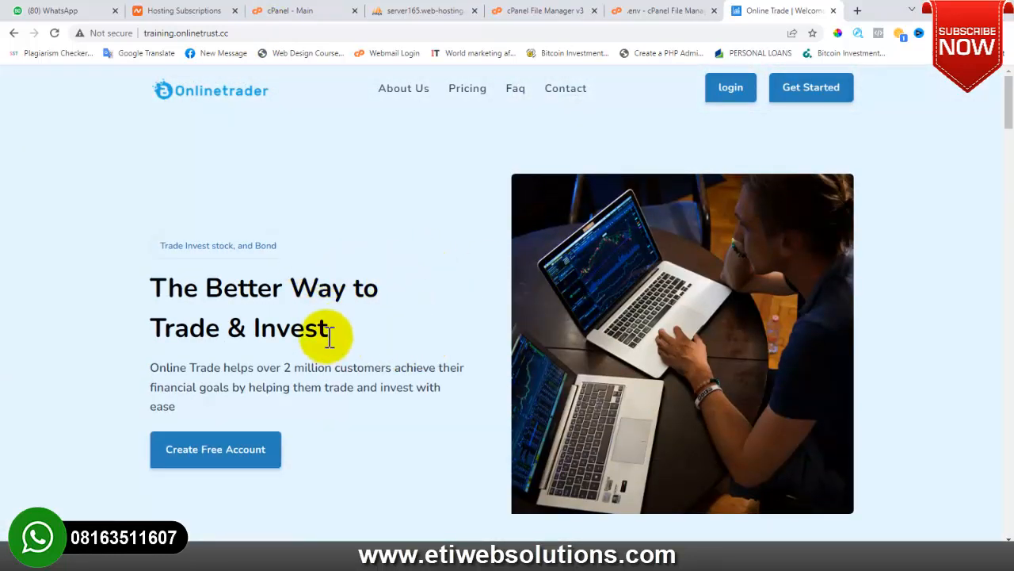
scroll(420, 327, "down", 6)
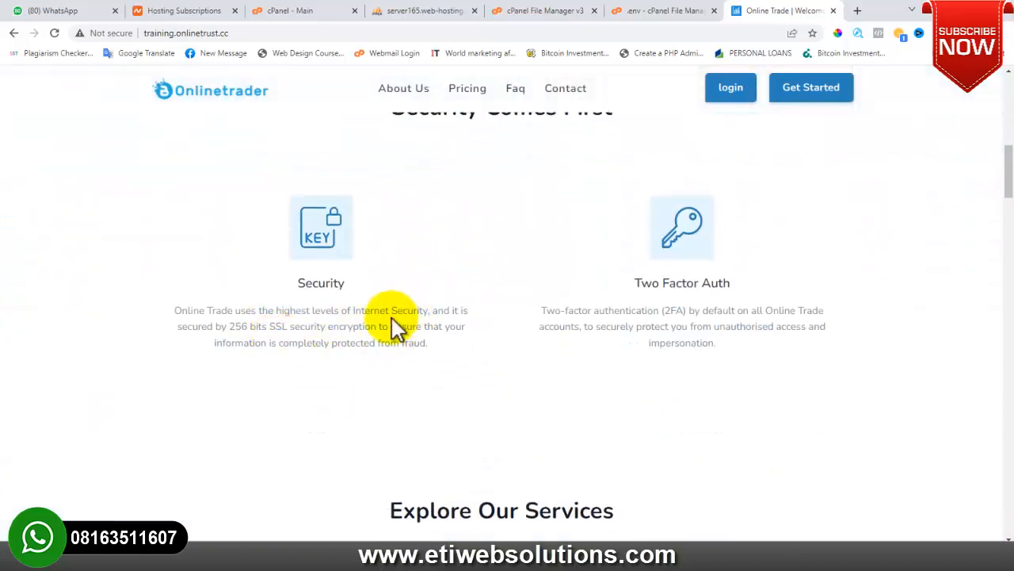
scroll(392, 327, "down", 5)
scroll(369, 324, "down", 5)
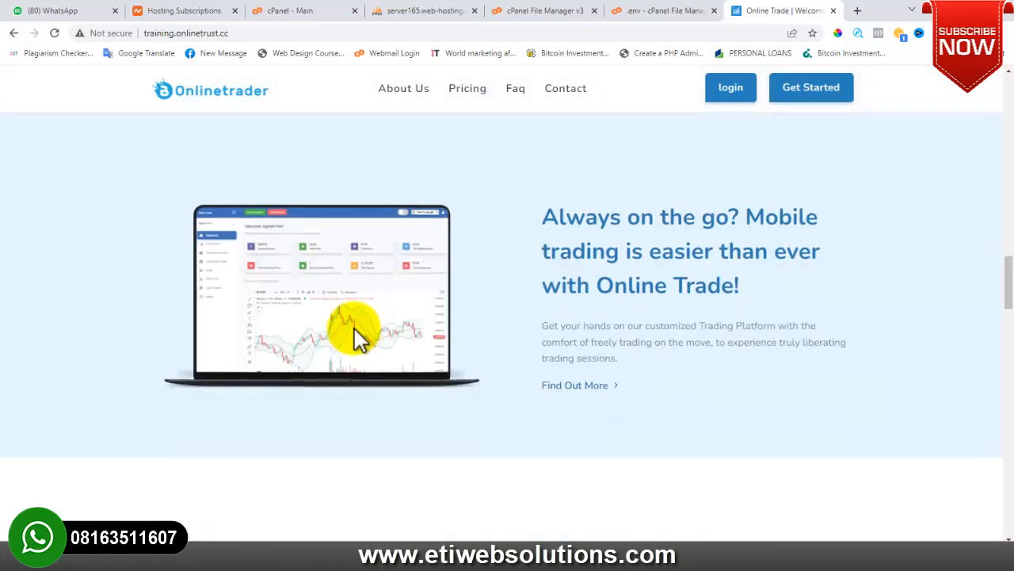
scroll(356, 328, "up", 1)
scroll(491, 336, "down", 3)
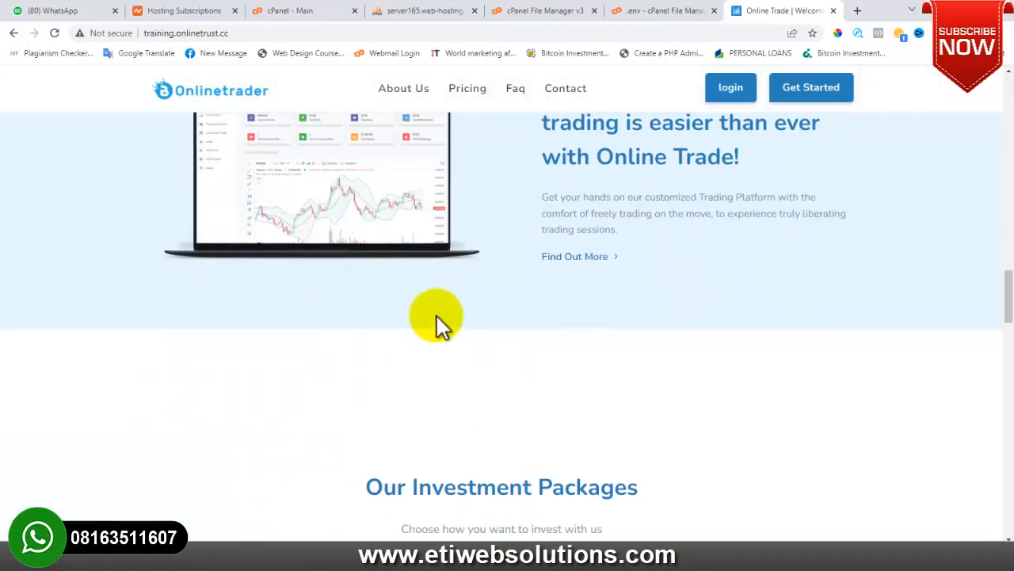
scroll(437, 316, "down", 5)
scroll(449, 324, "up", 6)
scroll(340, 317, "down", 1)
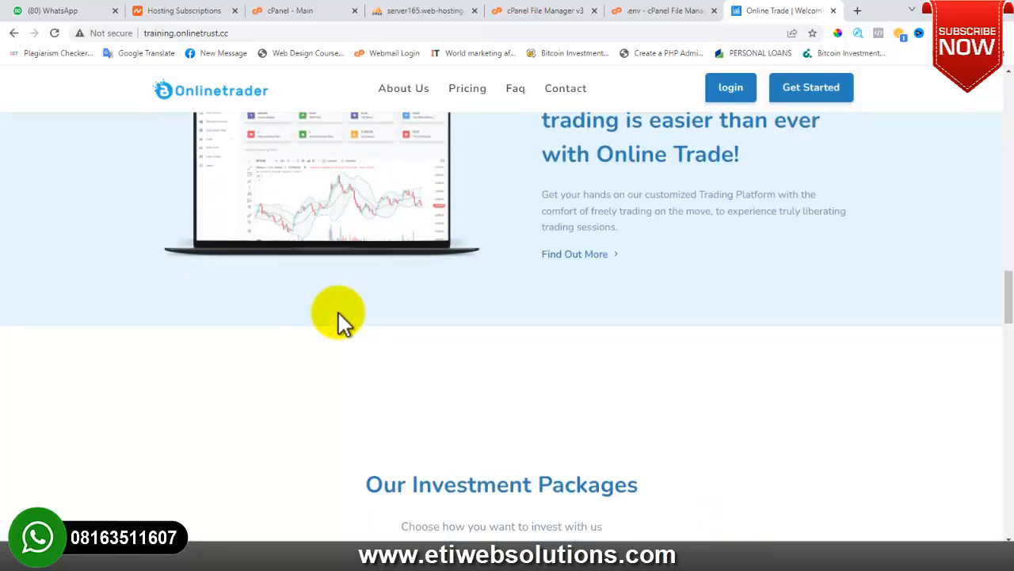
scroll(338, 313, "down", 5)
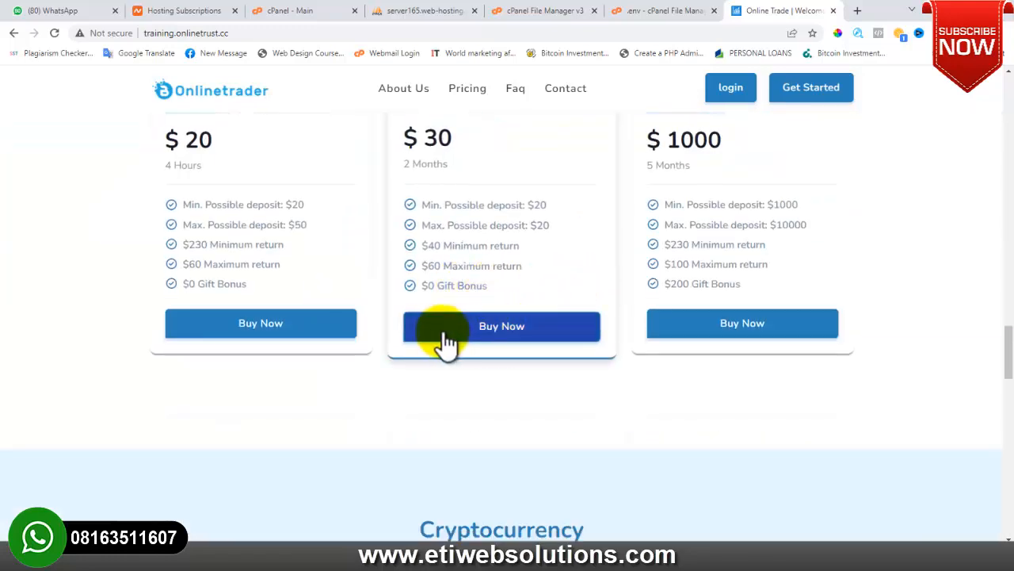
scroll(464, 341, "up", 5)
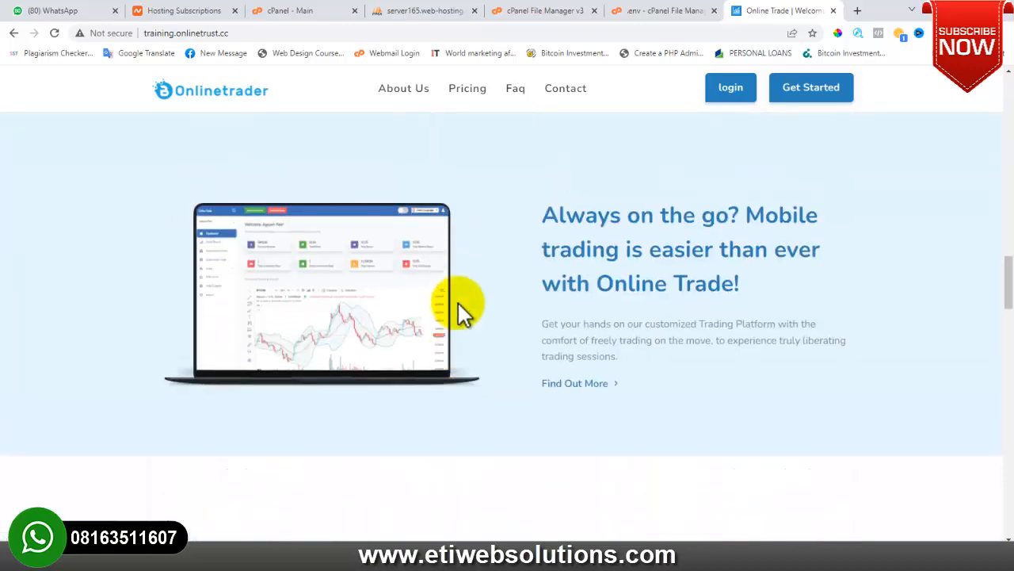
scroll(460, 309, "down", 6)
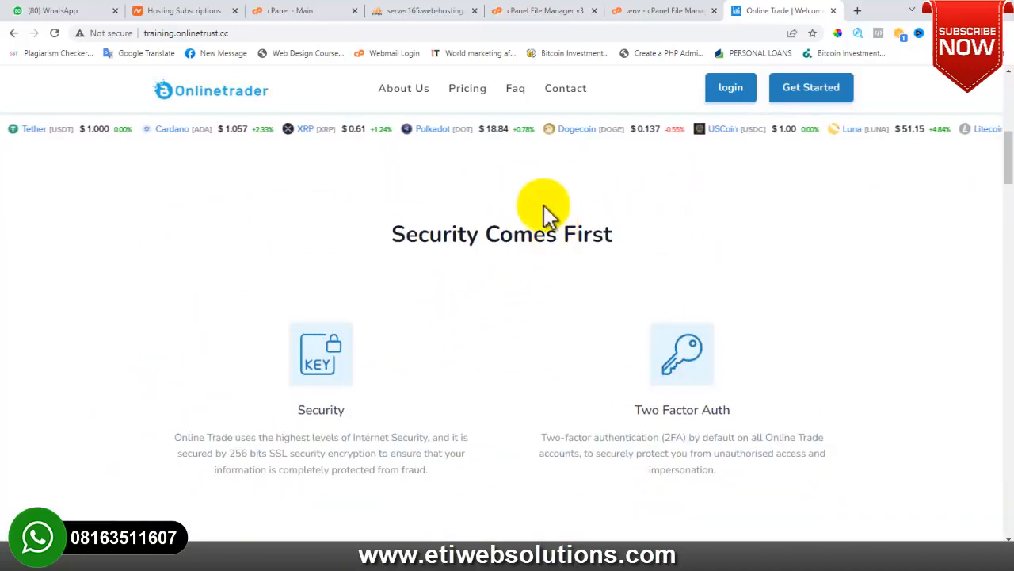
Step: View the site's Pricing section and examine the Contact page with its contact details and Get in Touch form
left_click(472, 92)
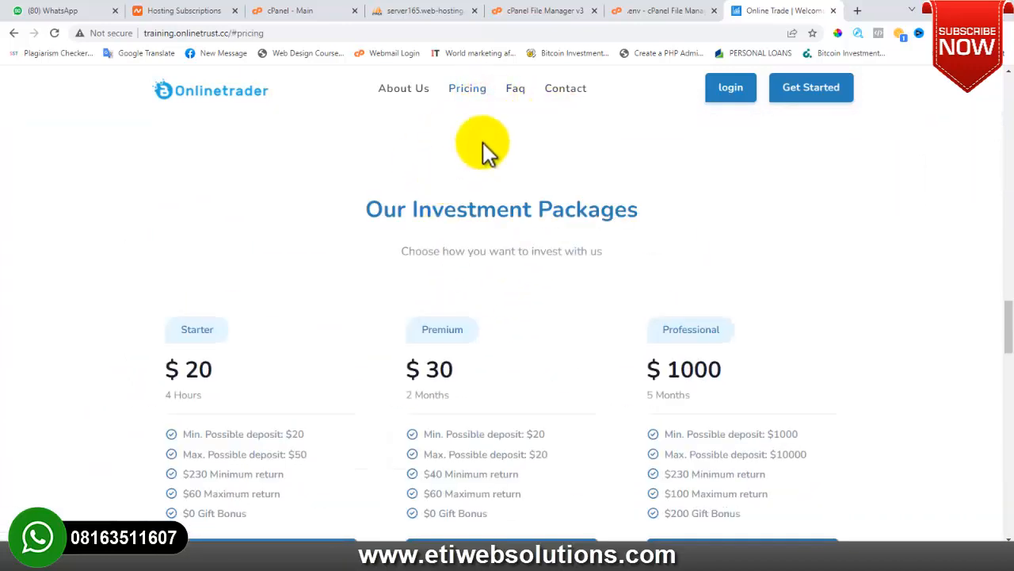
left_click(562, 91)
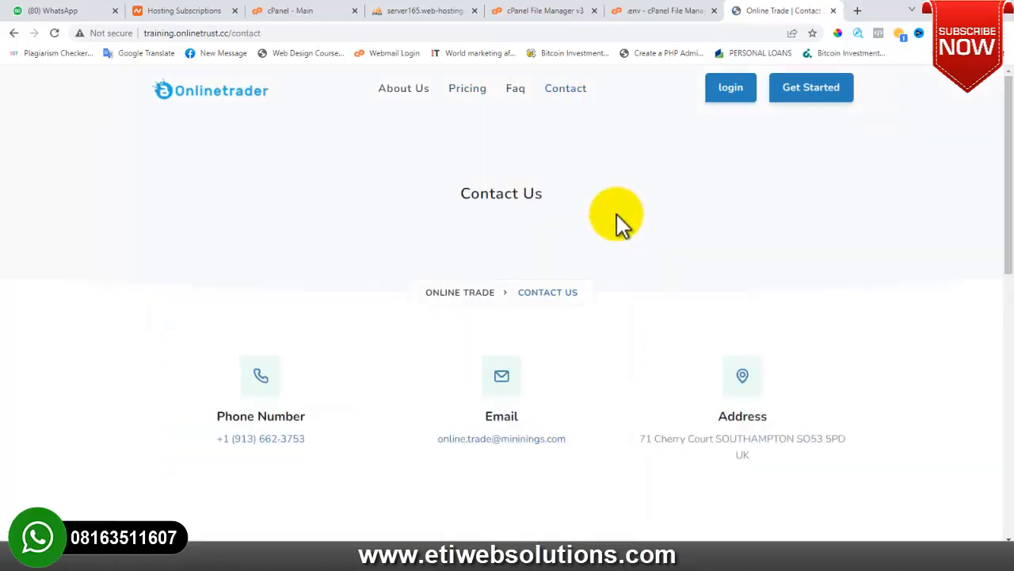
scroll(321, 309, "down", 4)
scroll(298, 227, "up", 1)
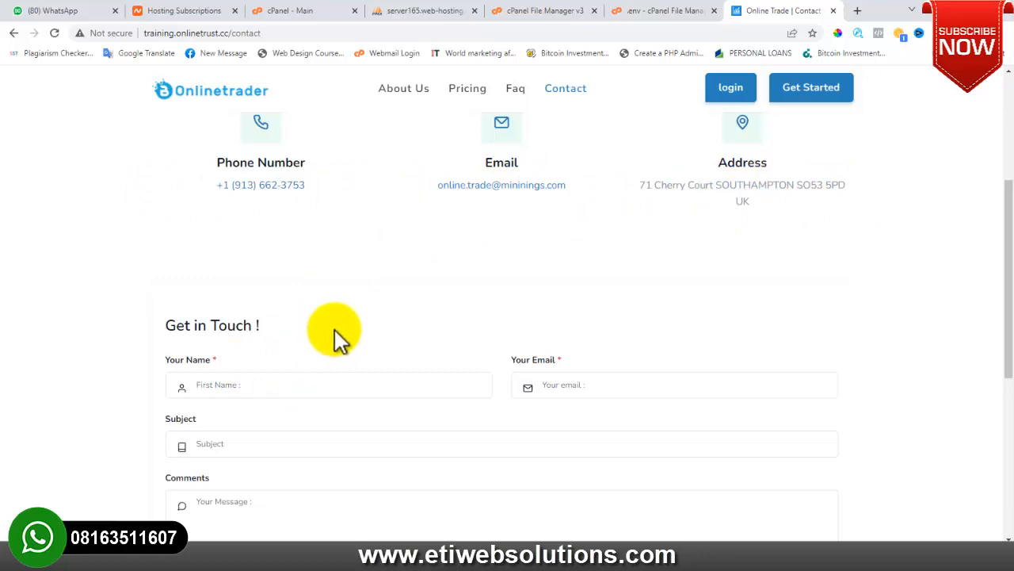
scroll(332, 337, "down", 6)
scroll(330, 335, "up", 7)
scroll(333, 346, "up", 3)
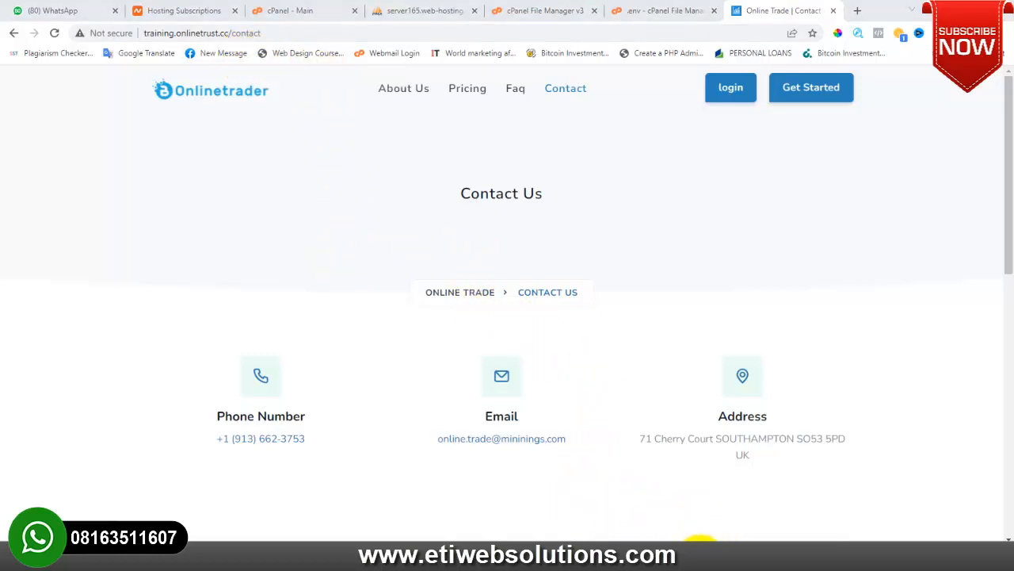
Step: Copy the /adminlogin/login path from the Admin Login text file in Notepad
mouse_move(713, 536)
mouse_move(762, 507)
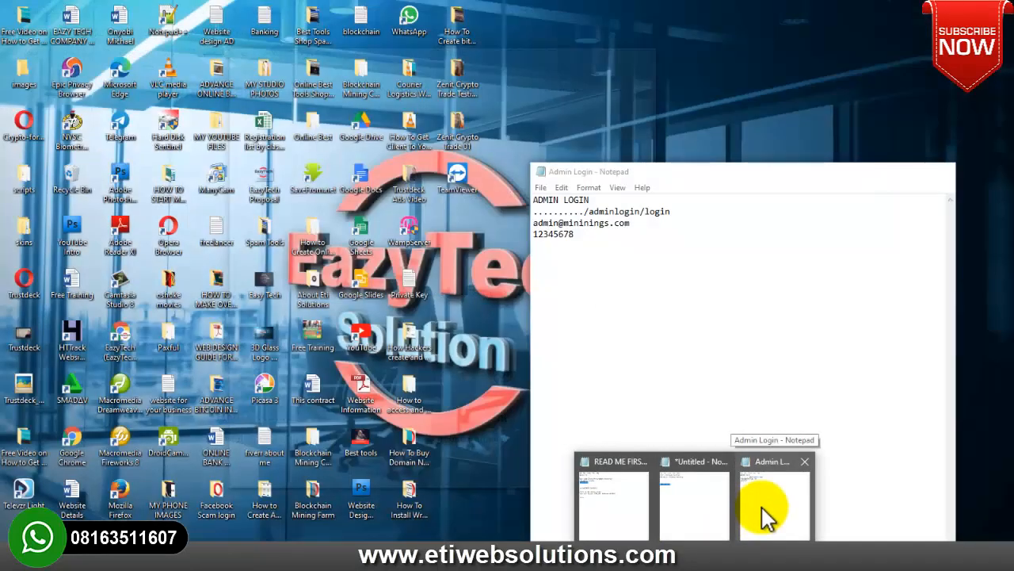
left_click(762, 507)
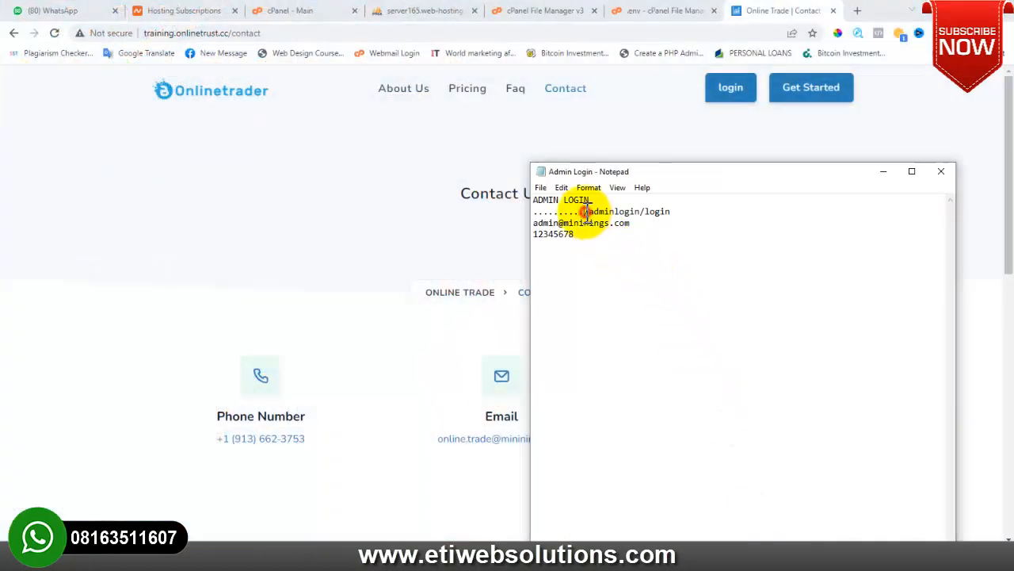
left_click_drag(584, 212, 688, 210)
key("ctrl+c")
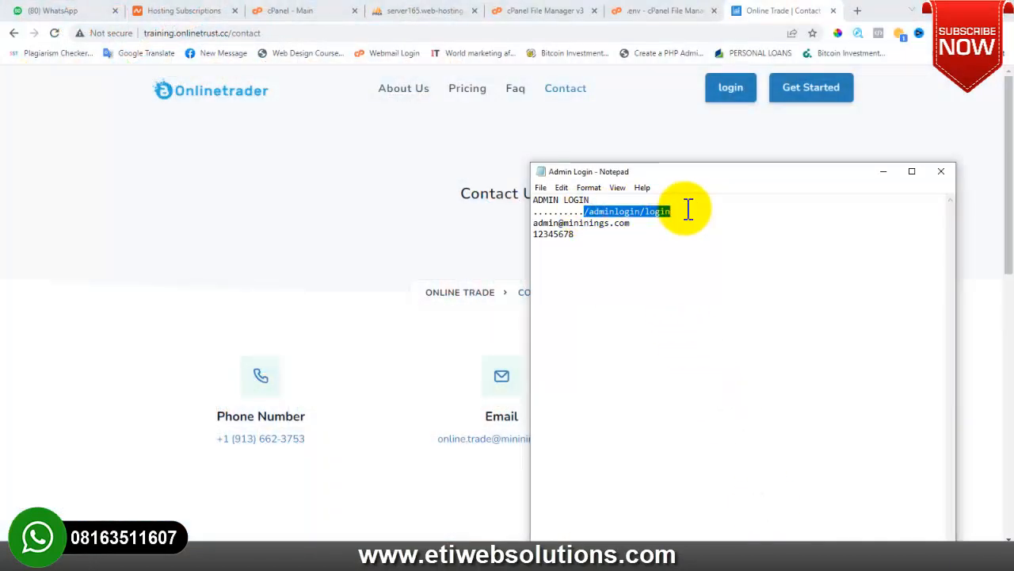
Step: Switch back to the browser and load the admin login page at training.onlinetrust.cc/adminlogin/login
left_click(32, 124)
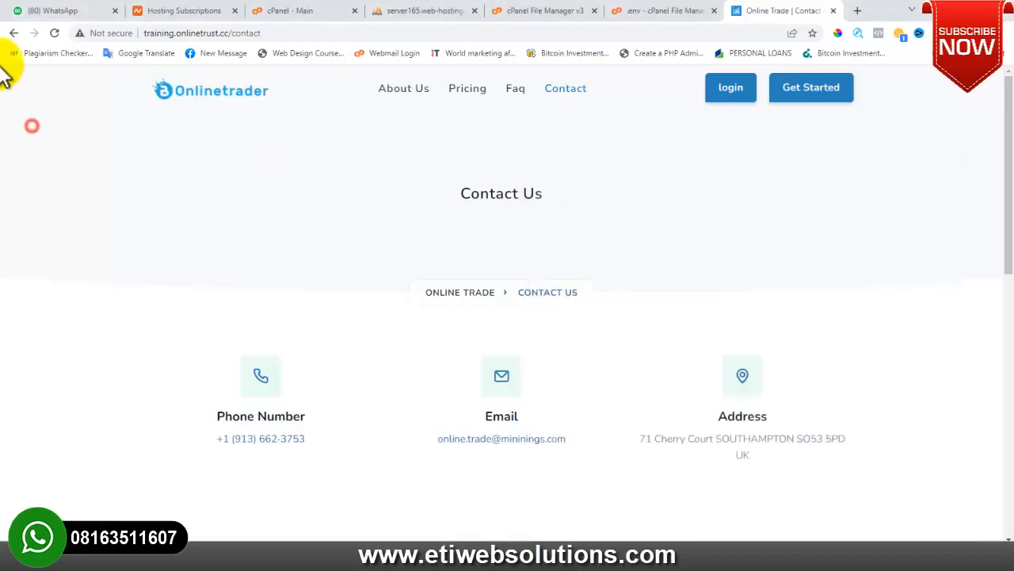
left_click_drag(231, 32, 322, 33)
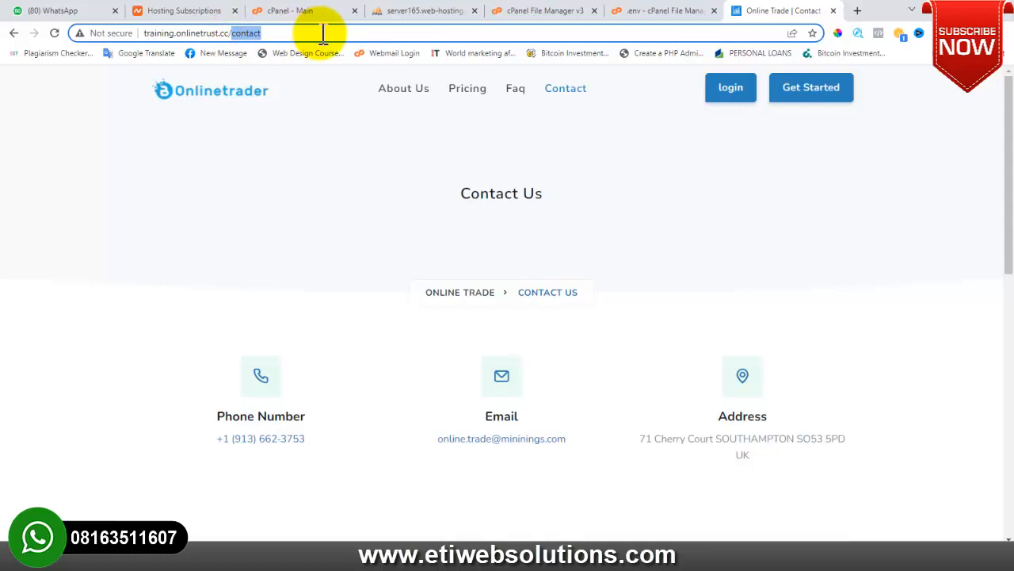
key("ctrl+v")
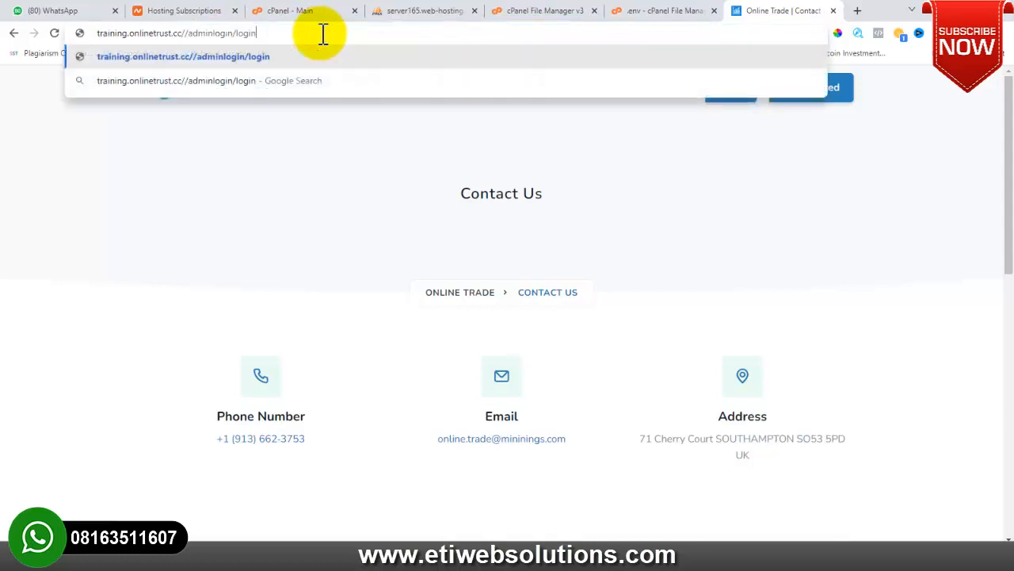
left_click(182, 32)
key("BackSpace")
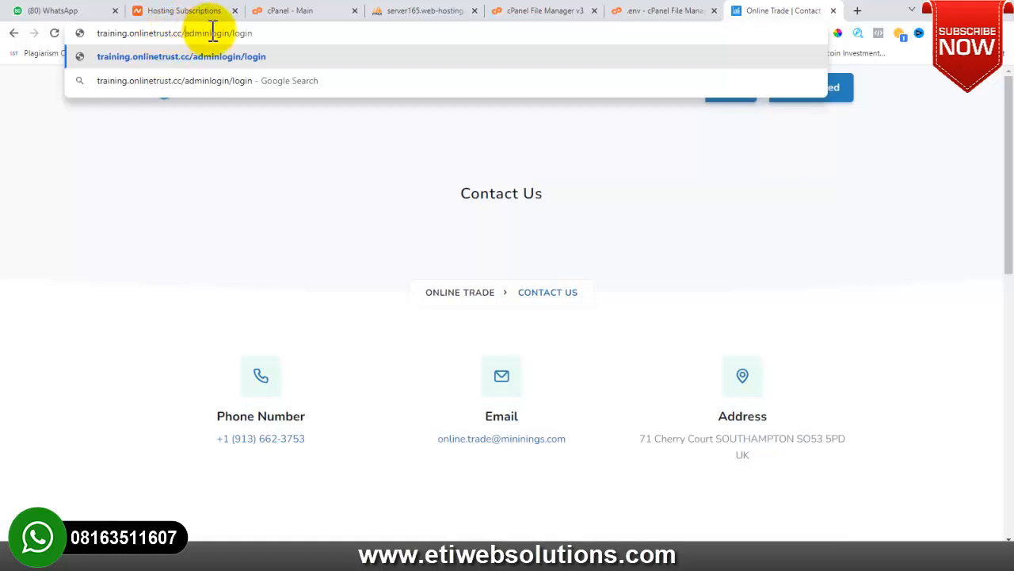
left_click(283, 32)
key("Return")
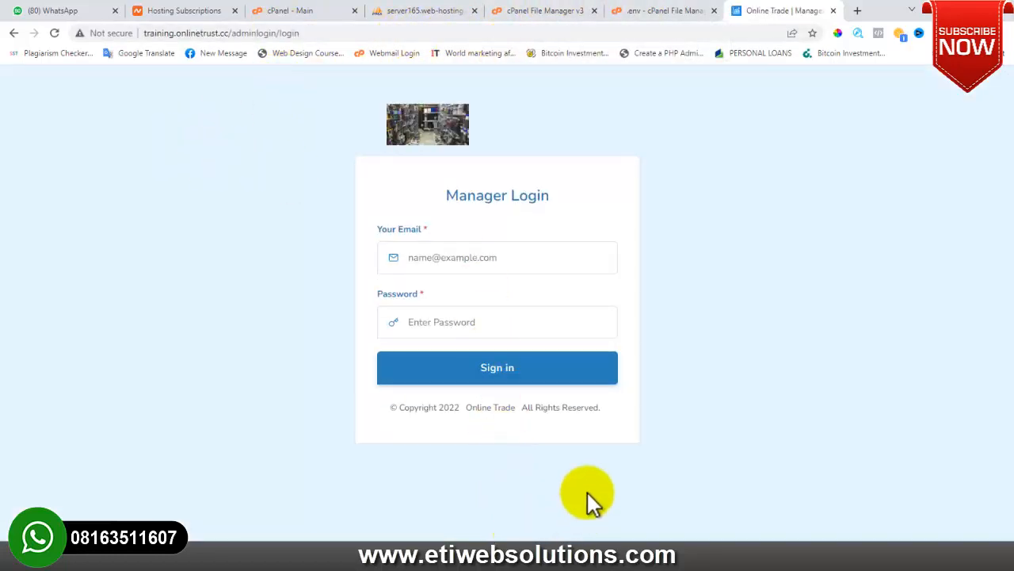
Step: Copy the admin e-mail from the Admin Login note into the Manager Login form's e-mail field
mouse_move(691, 553)
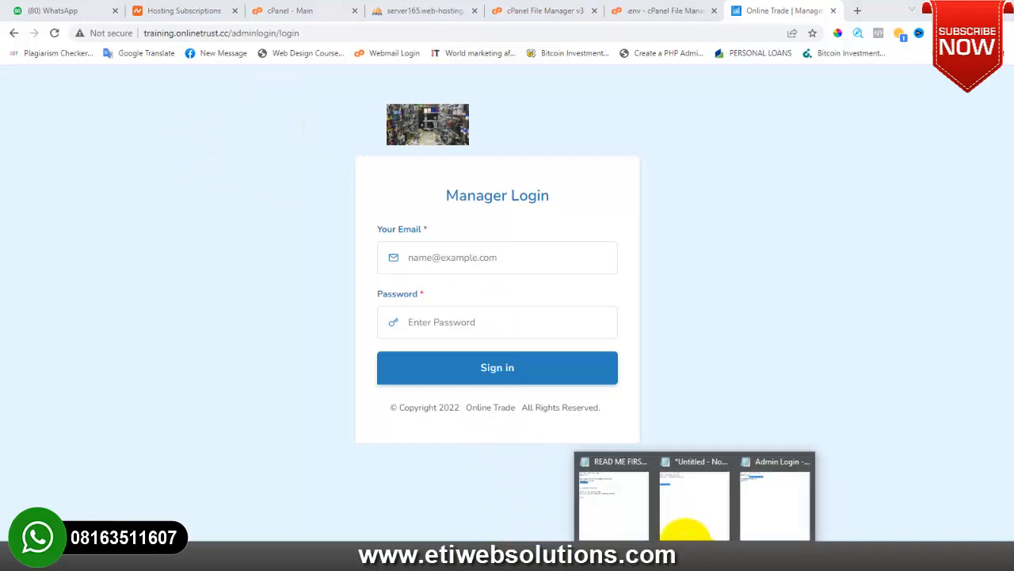
left_click(751, 507)
left_click(634, 224)
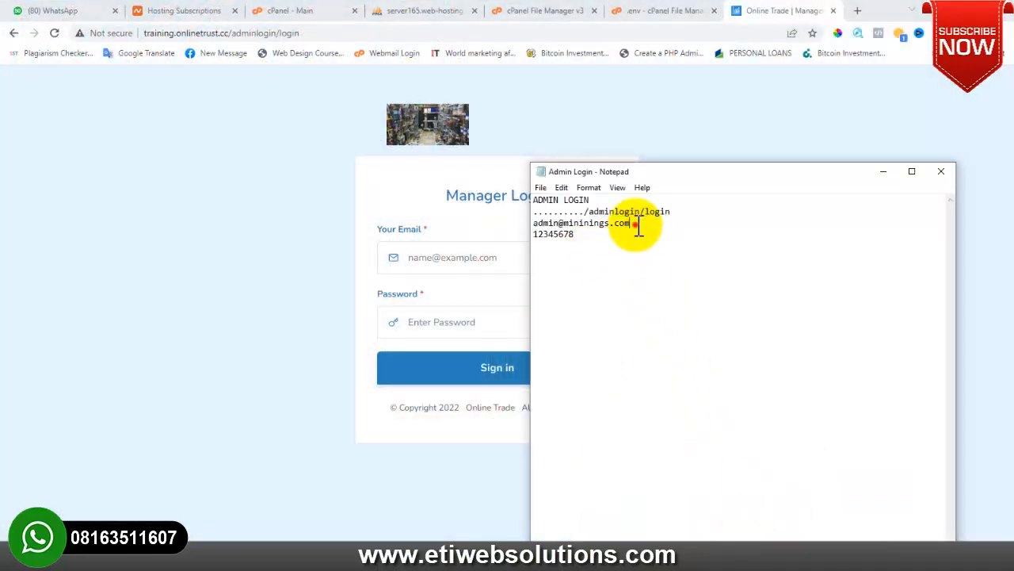
left_click_drag(638, 226, 540, 231)
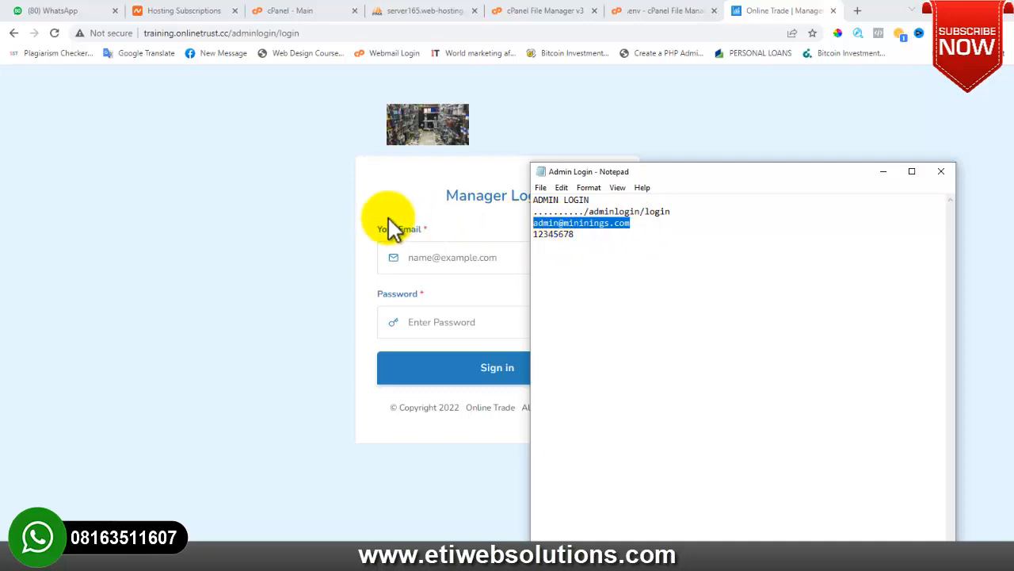
left_click(308, 215)
left_click(429, 253)
key("ctrl+v")
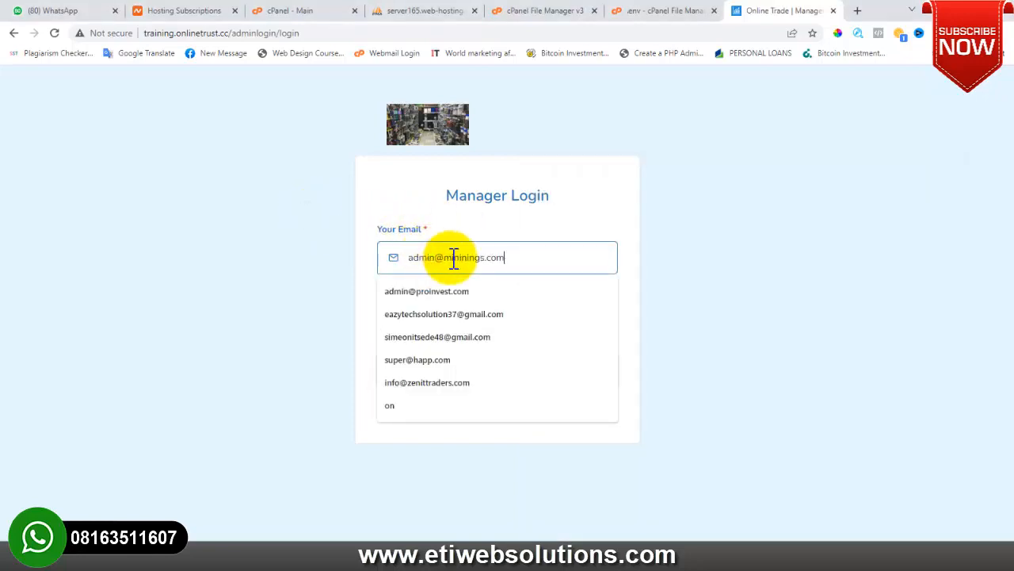
Step: Enter the admin password, sign in to the manager dashboard and decline the browser's password check and save offers
left_click(425, 320)
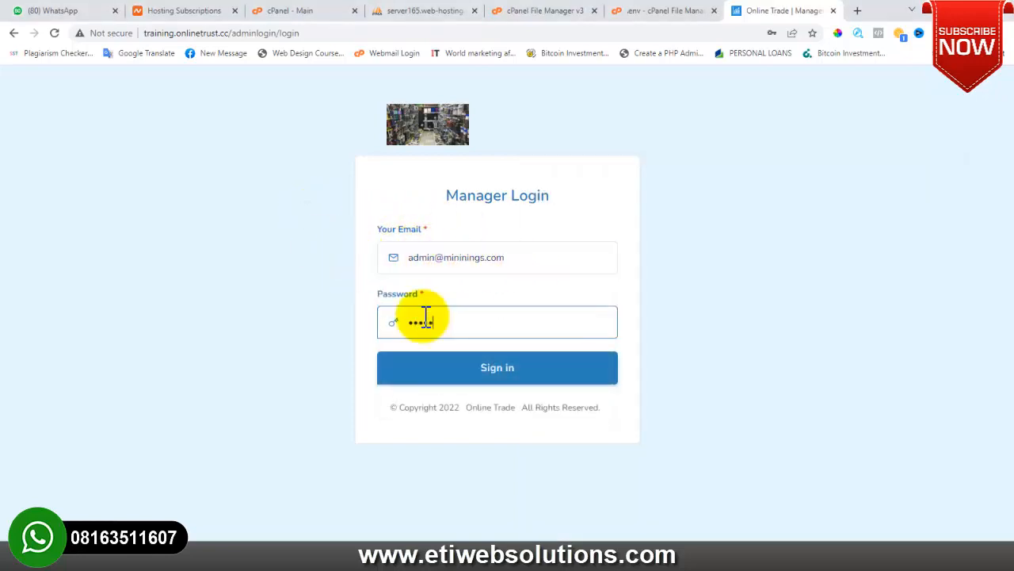
left_click(478, 379)
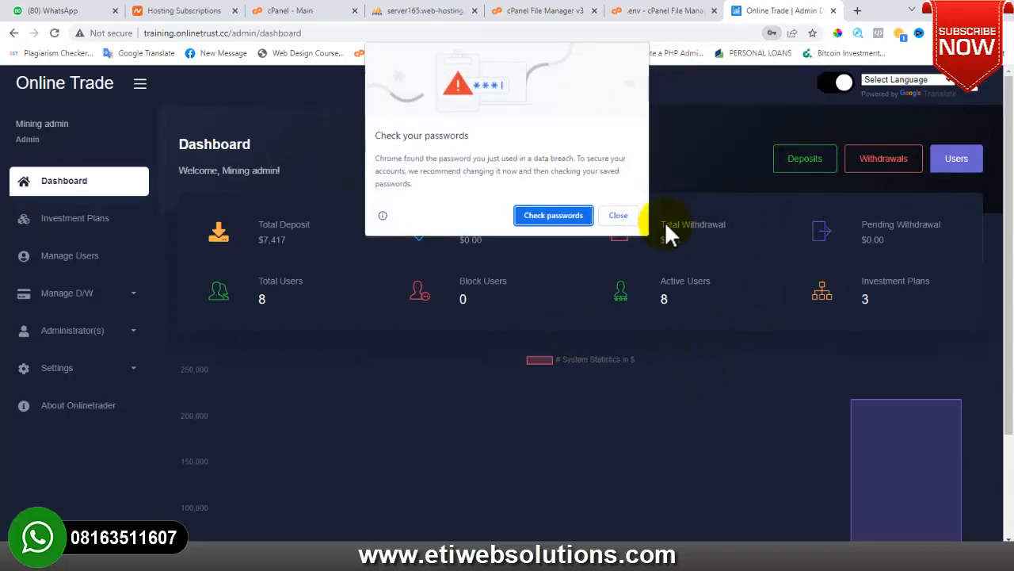
left_click(618, 215)
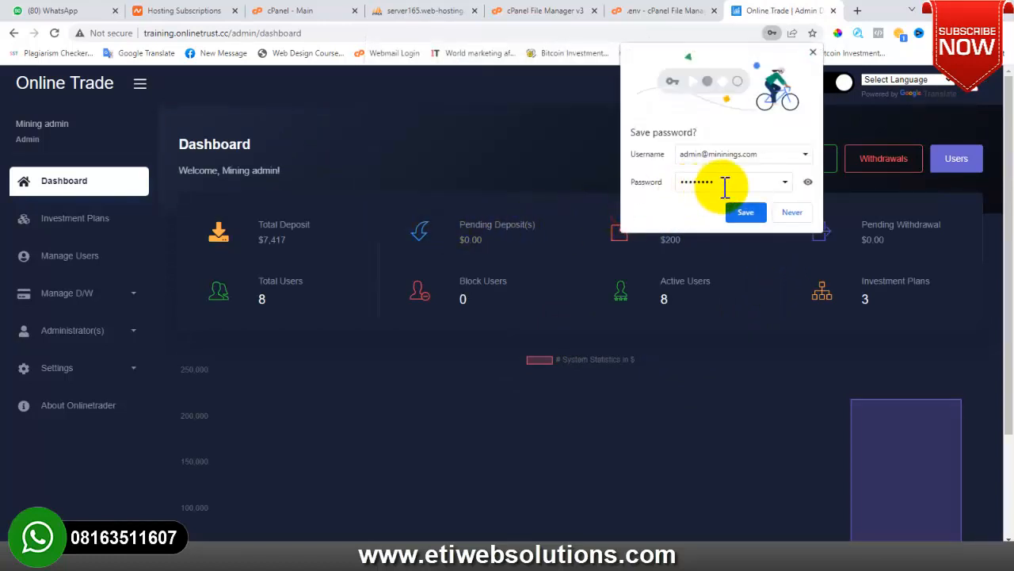
left_click(781, 214)
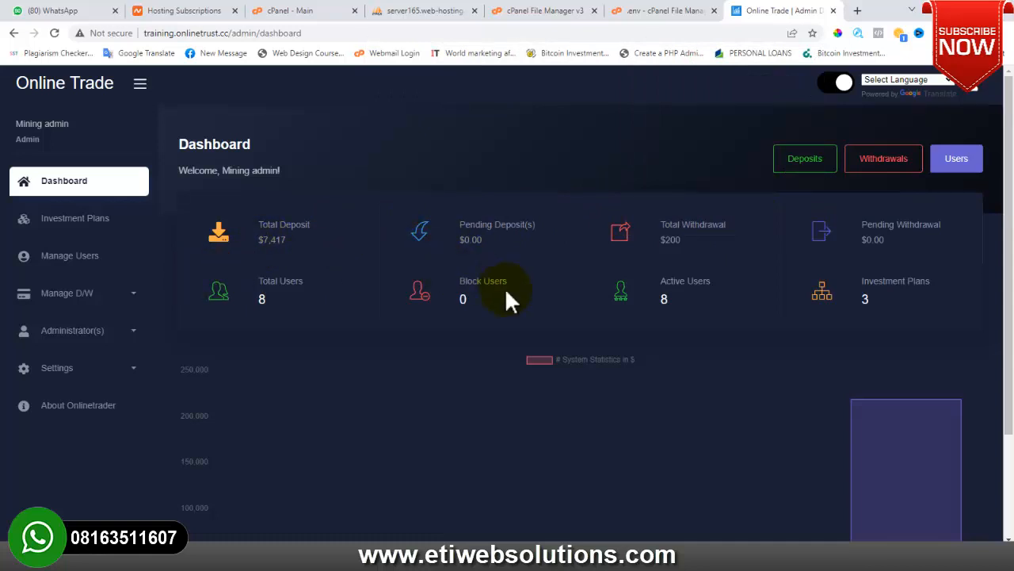
Step: Look over the admin dashboard and the Website Information section of the App Settings
scroll(317, 278, "down", 2)
scroll(428, 261, "up", 2)
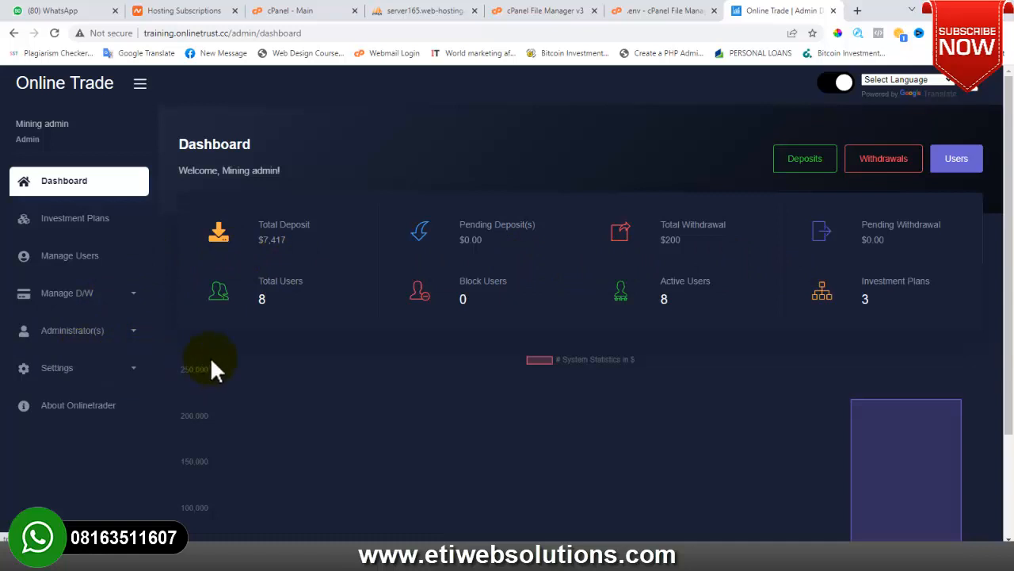
left_click(123, 369)
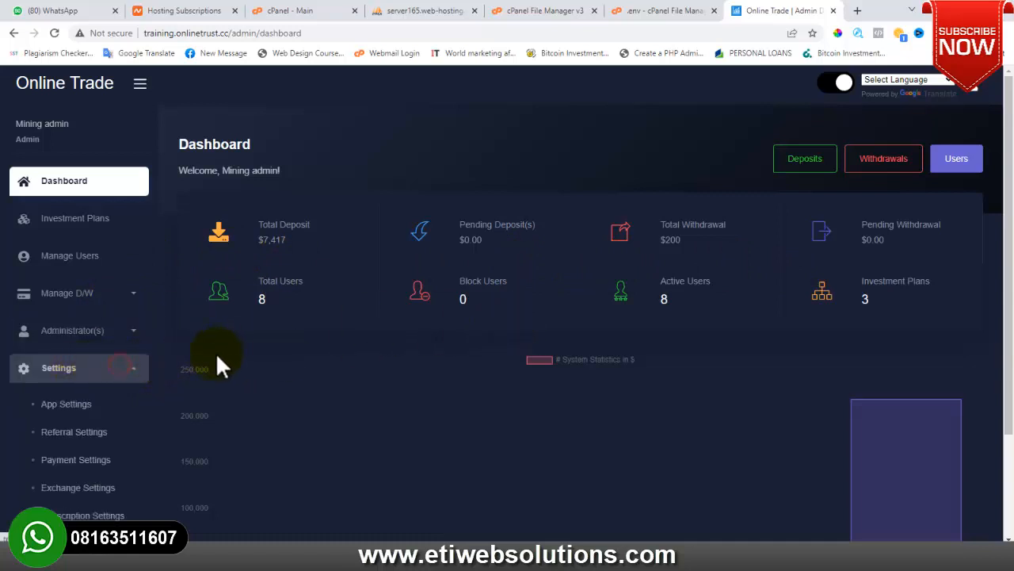
left_click(115, 397)
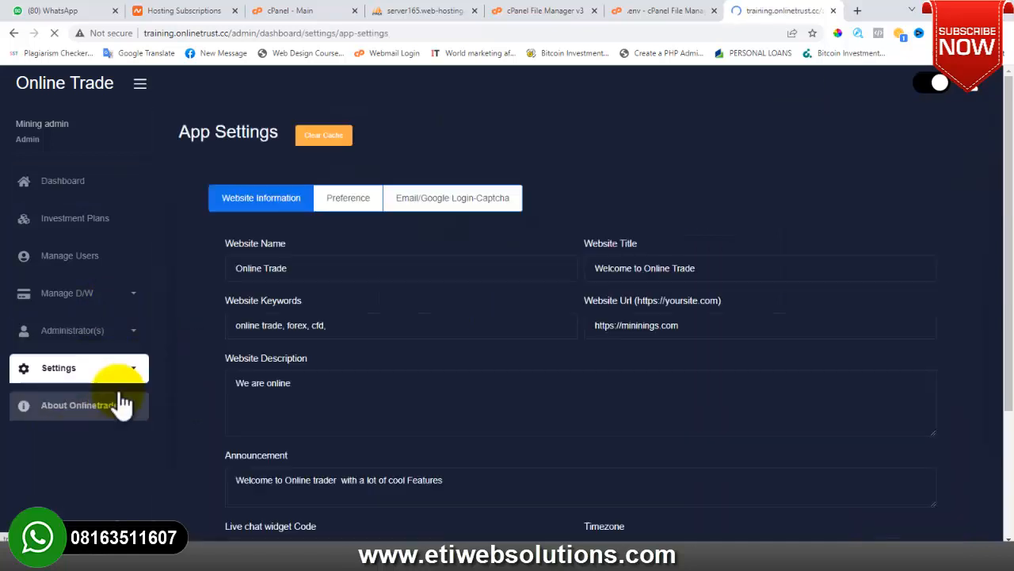
scroll(277, 350, "down", 3)
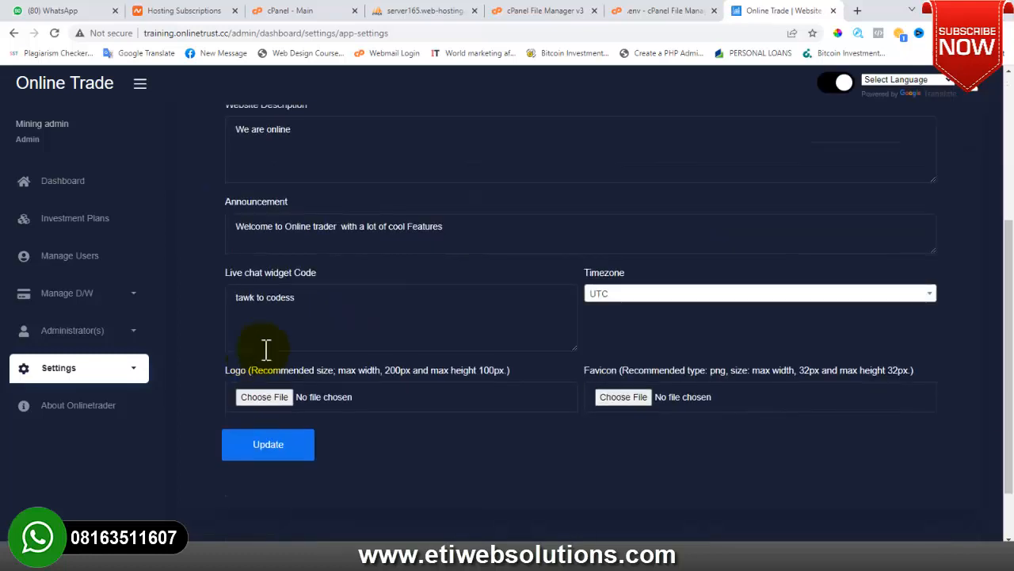
scroll(325, 347, "up", 3)
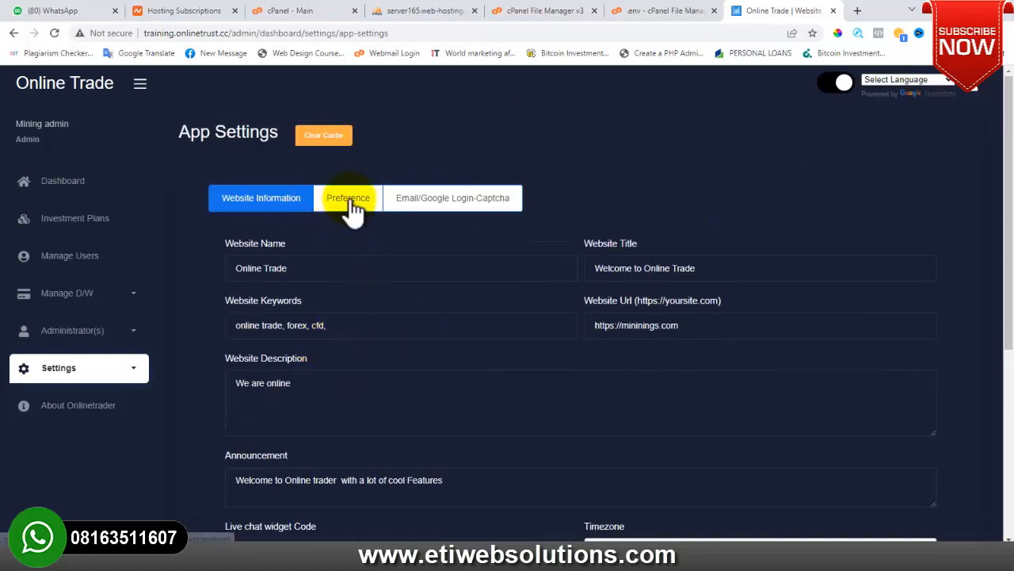
Step: Disable Email Verification in the App Settings preferences and save the settings
left_click(365, 199)
scroll(358, 275, "down", 5)
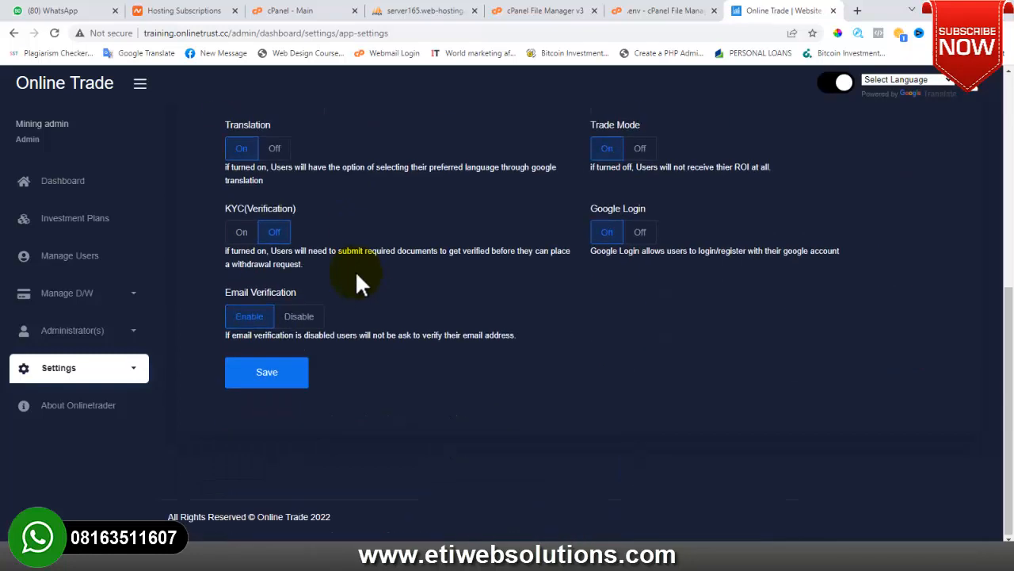
scroll(317, 305, "up", 5)
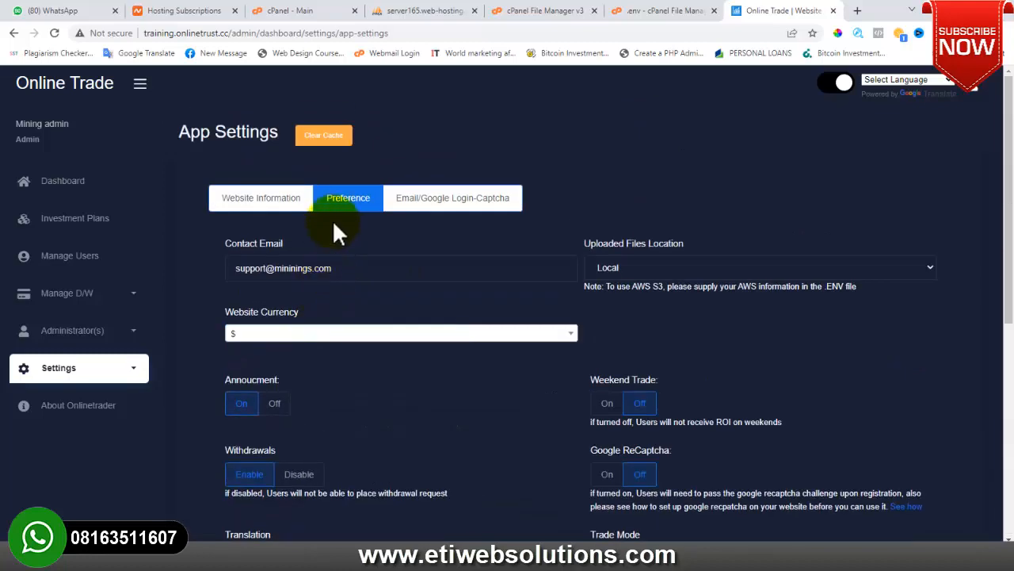
scroll(321, 386, "down", 3)
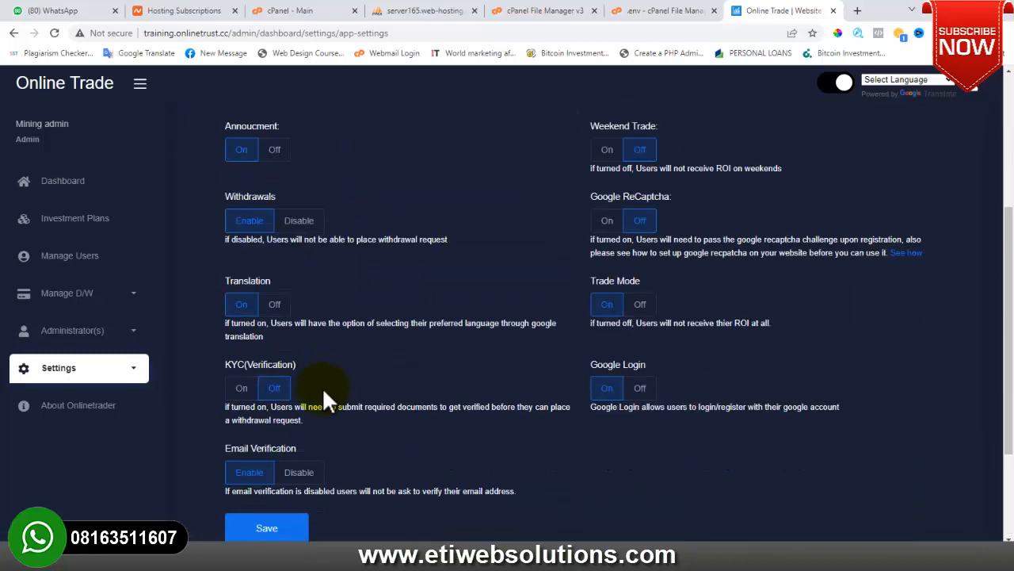
scroll(316, 449, "down", 2)
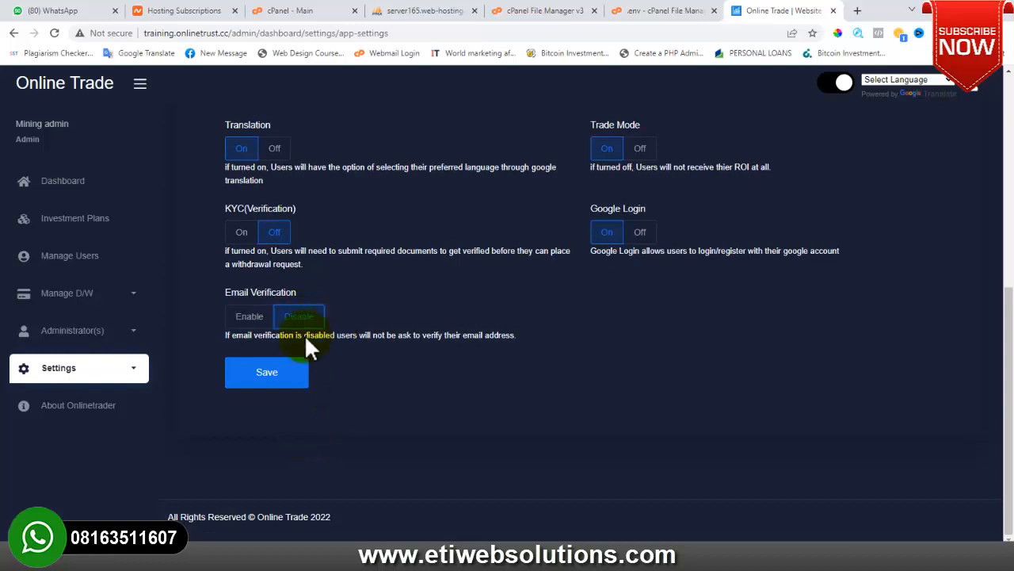
left_click(261, 379)
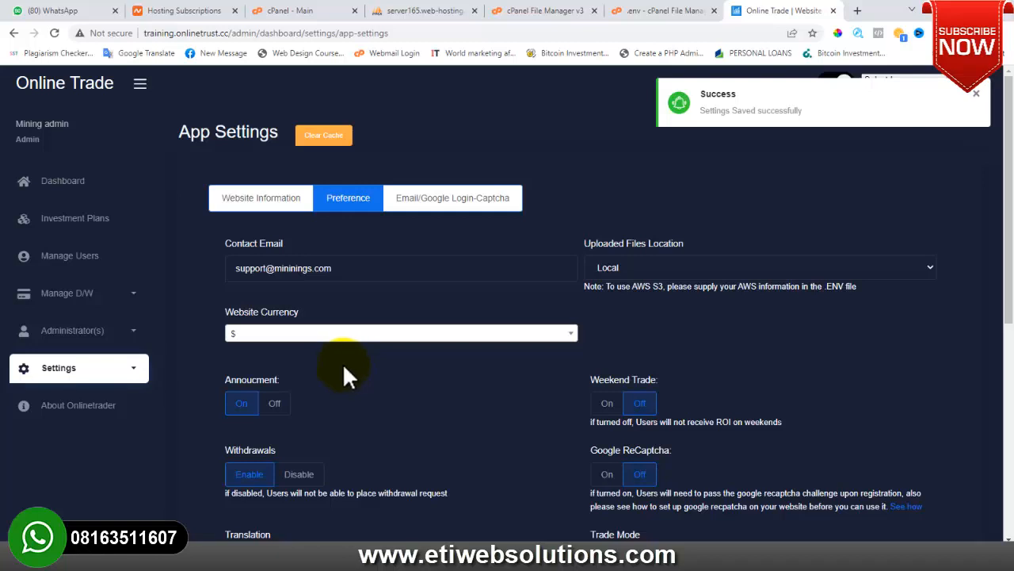
Step: Return to the dashboard and view the Starter, Premium and Professional investment plans
left_click(92, 172)
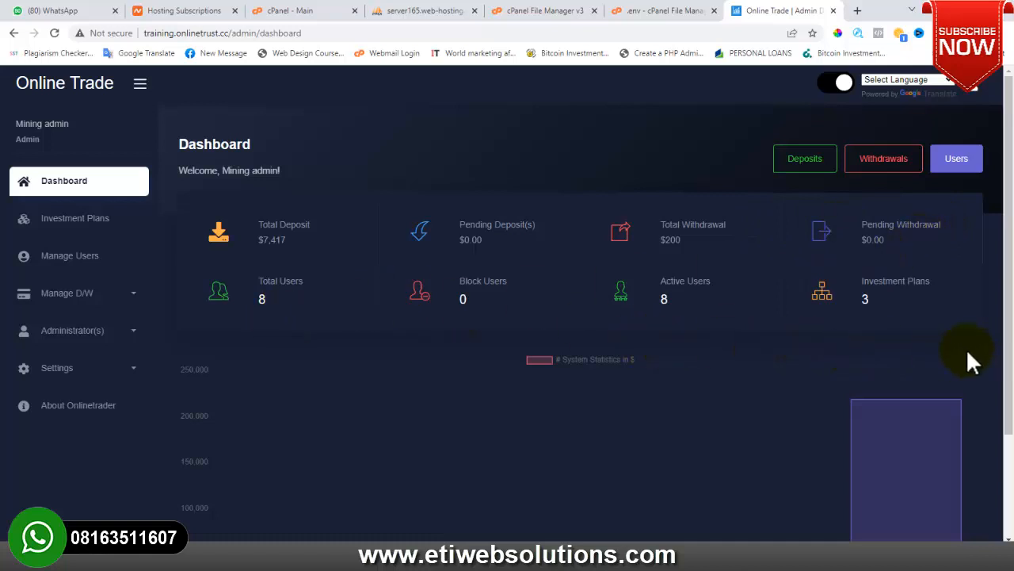
left_click(111, 220)
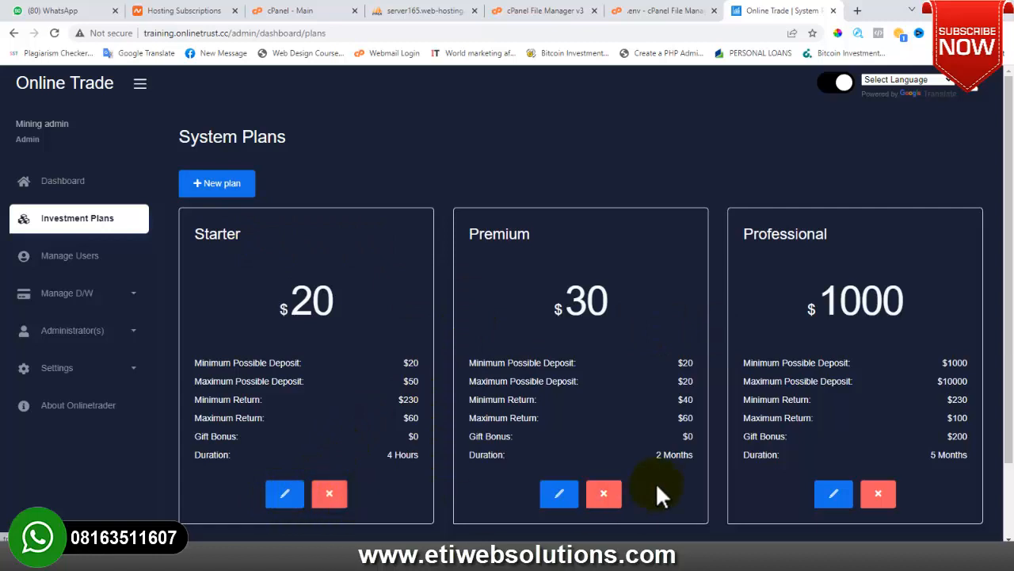
scroll(654, 475, "down", 2)
scroll(652, 464, "up", 2)
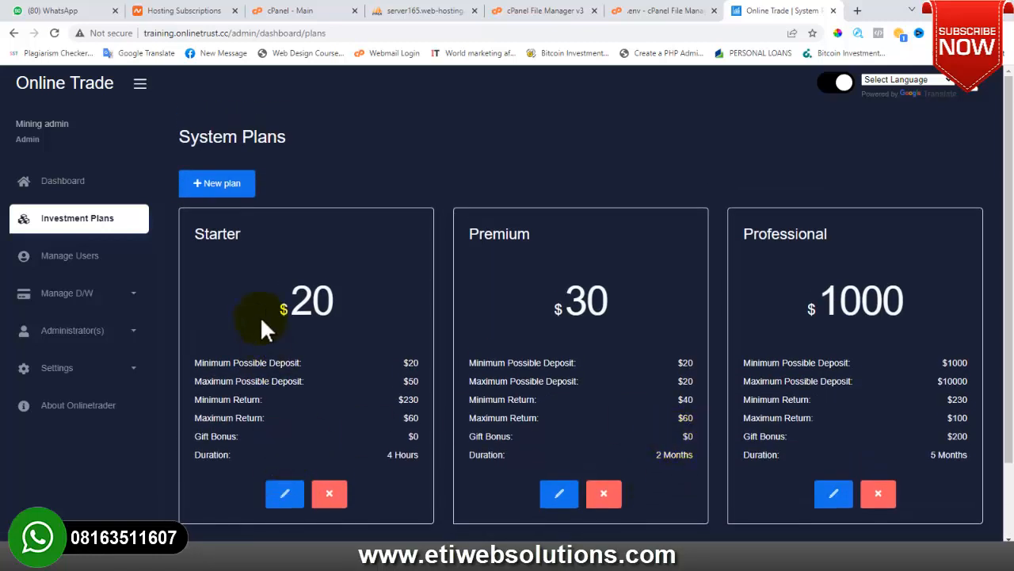
Step: Open the Starter investment plan for editing, review its fields down to the investment duration and submit the plan update
left_click(284, 499)
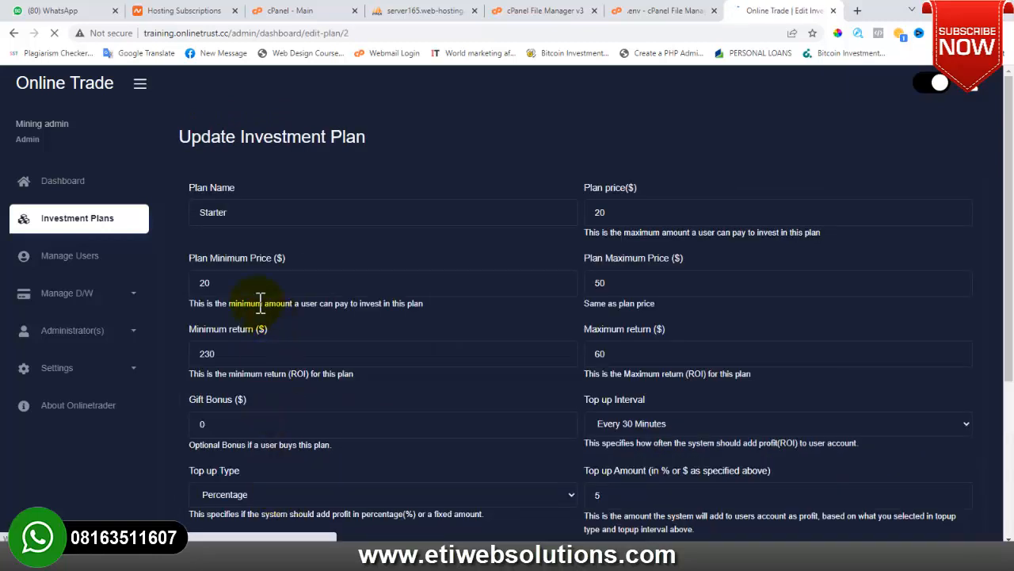
left_click(230, 212)
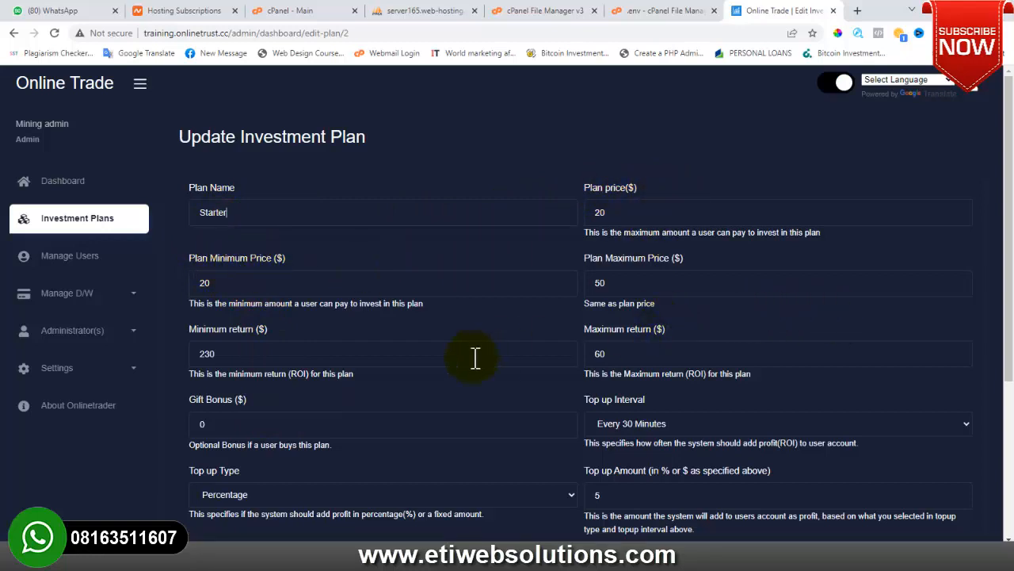
scroll(475, 356, "down", 3)
scroll(465, 356, "up", 3)
scroll(385, 341, "down", 3)
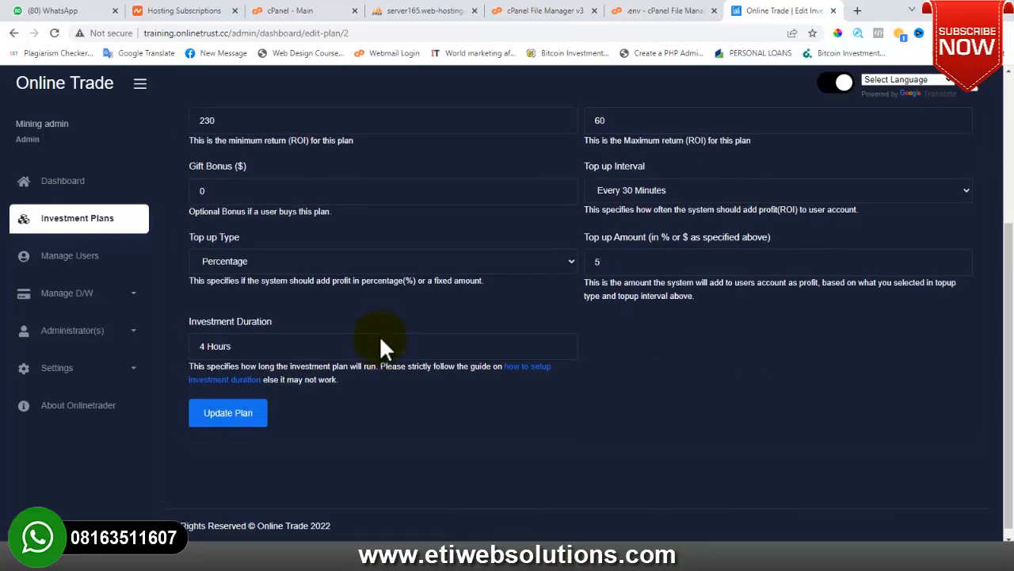
scroll(385, 342, "up", 2)
scroll(385, 340, "down", 2)
left_click(226, 404)
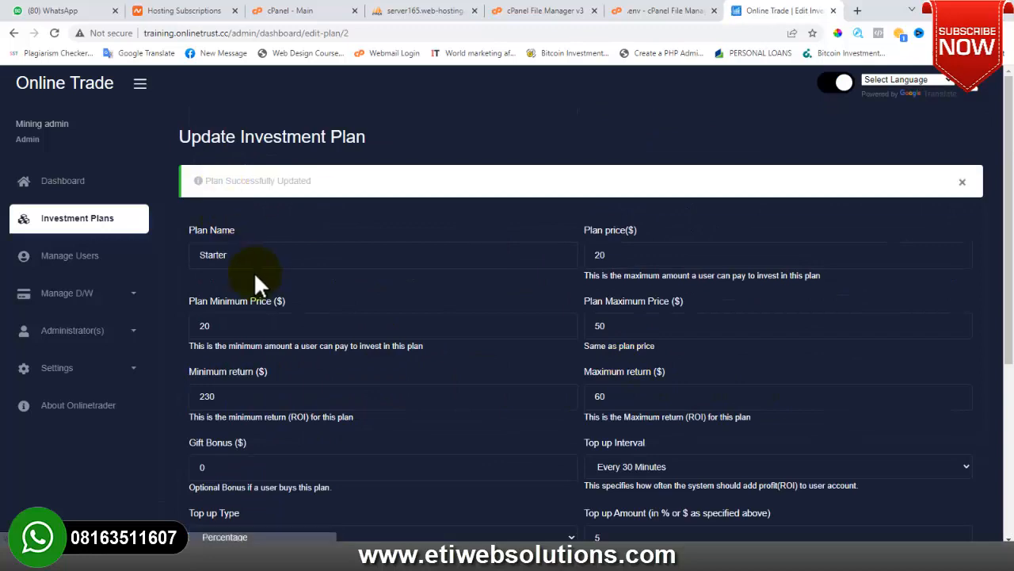
Step: View the investment plans and the blank form for adding a new plan, and return to the plans list
left_click(79, 220)
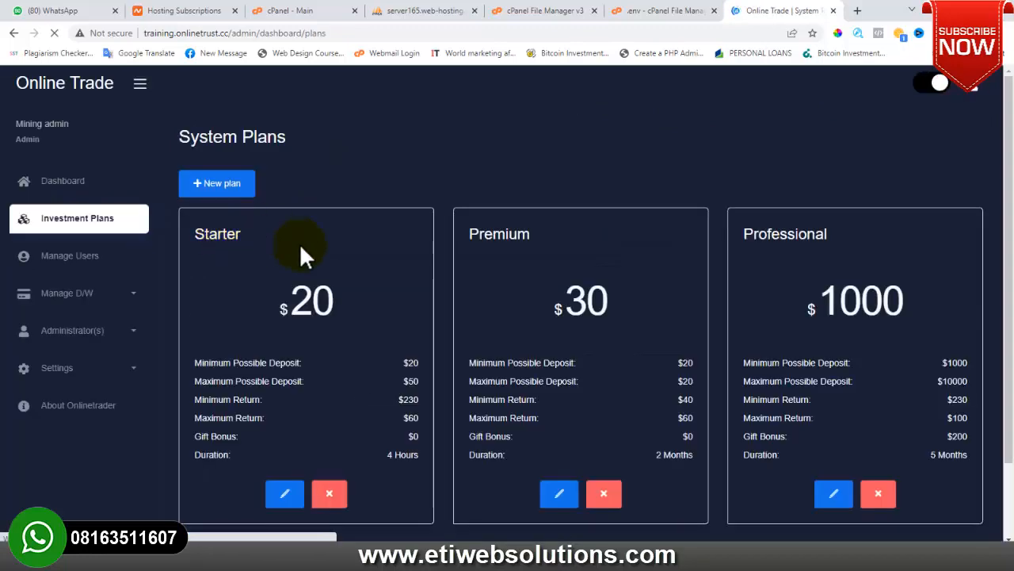
left_click(238, 184)
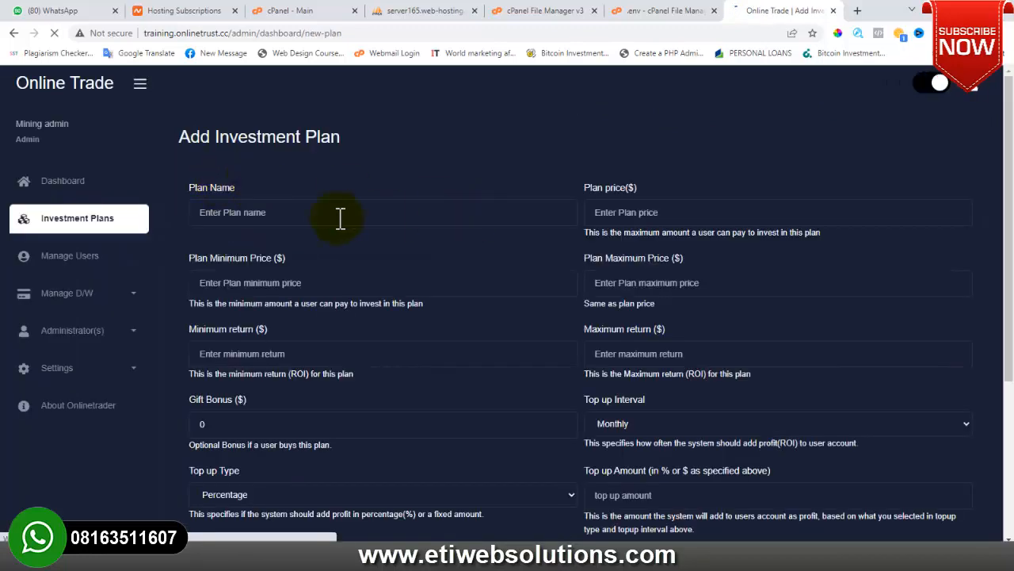
scroll(339, 238, "down", 3)
scroll(322, 217, "up", 3)
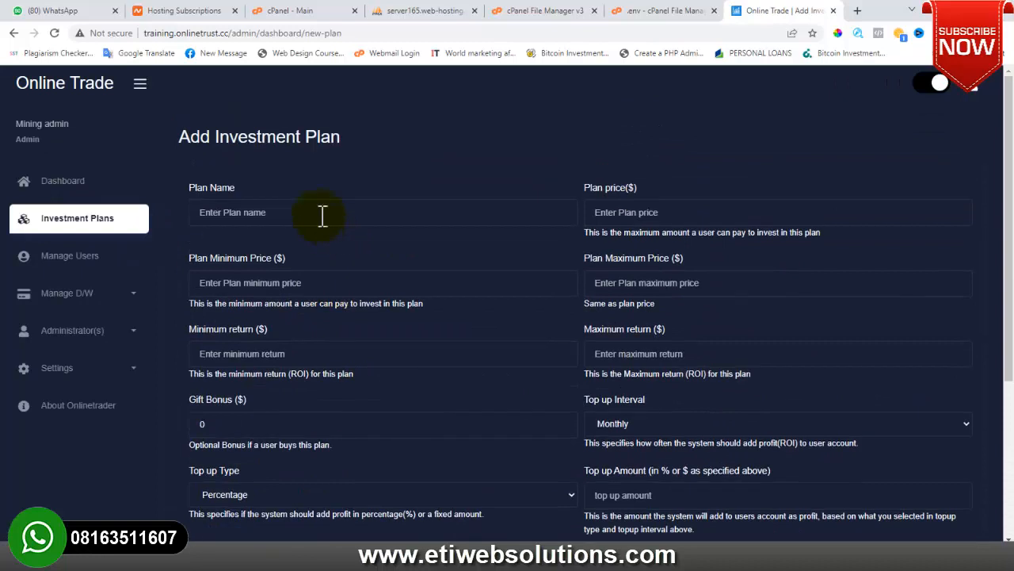
left_click(111, 225)
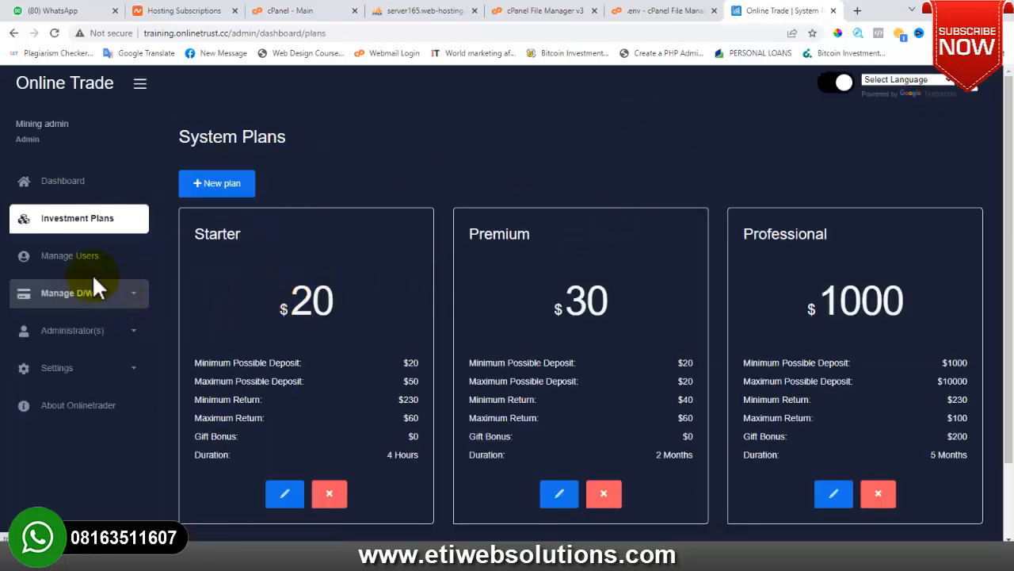
Step: Open the users list and look through the registered clients' balances, contact details, statuses and registration dates
left_click(80, 255)
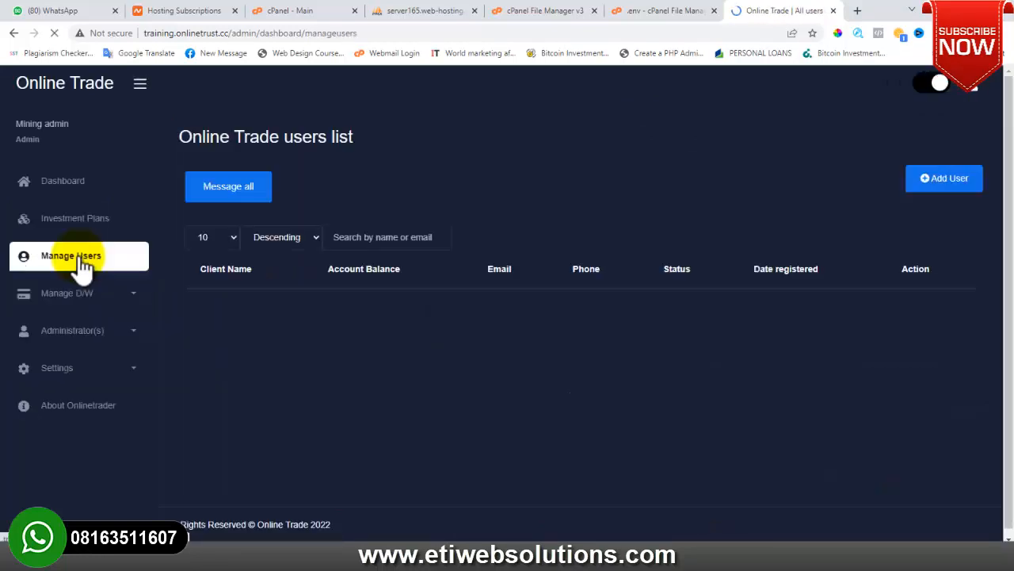
scroll(332, 332, "down", 3)
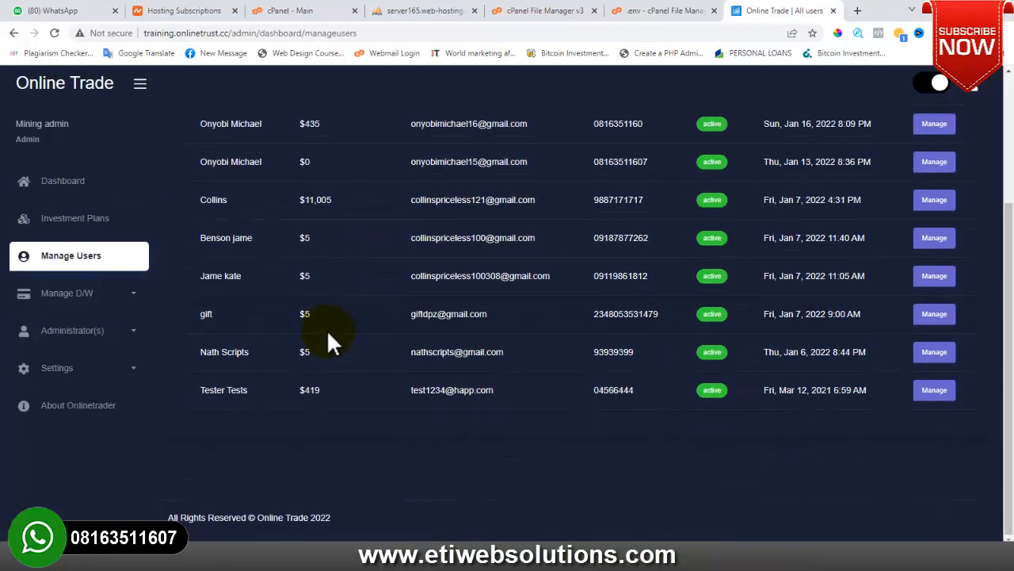
scroll(325, 329, "up", 3)
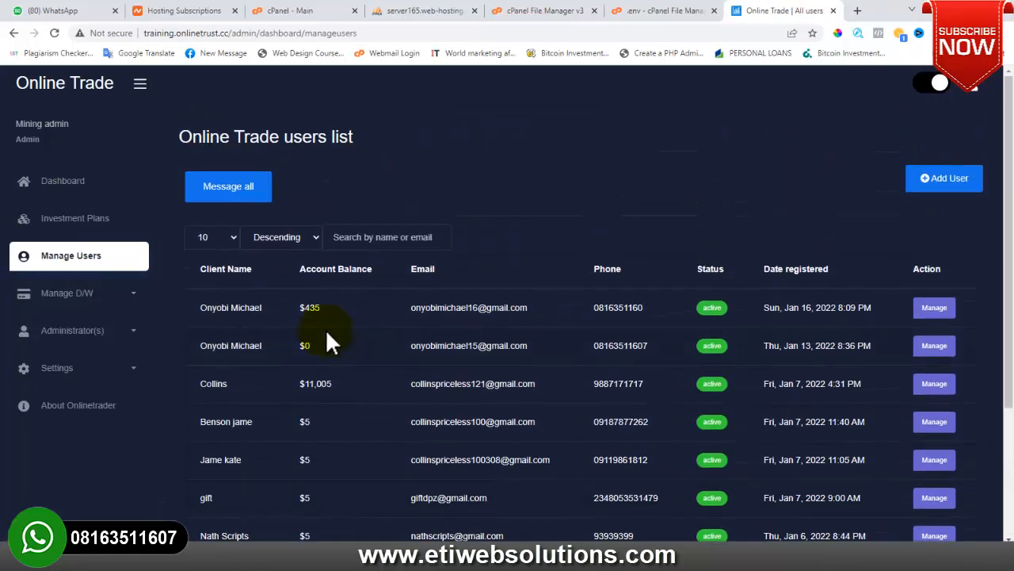
scroll(460, 309, "down", 3)
scroll(460, 348, "up", 3)
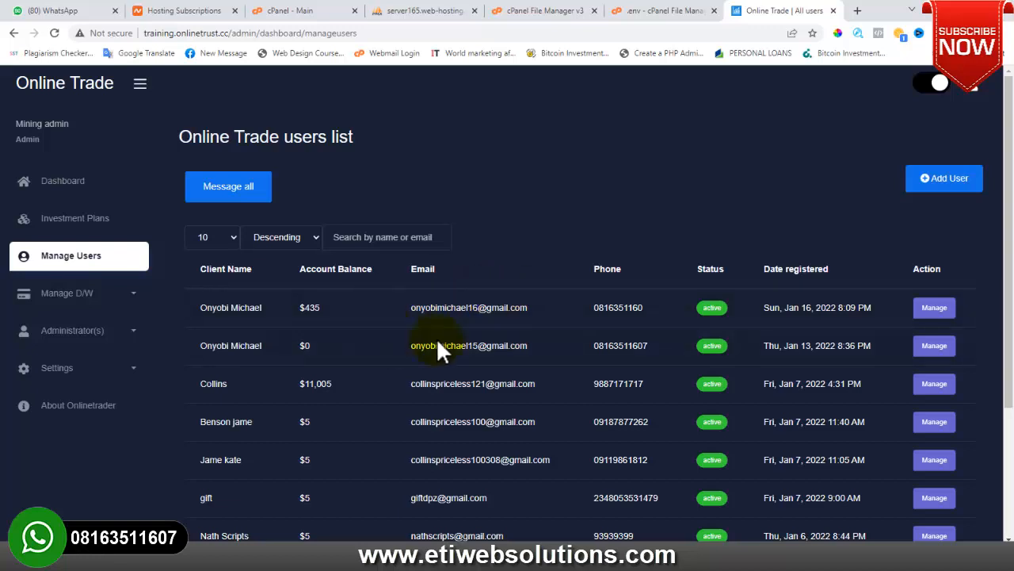
scroll(448, 340, "down", 3)
scroll(446, 340, "up", 3)
scroll(476, 333, "down", 3)
scroll(523, 317, "up", 3)
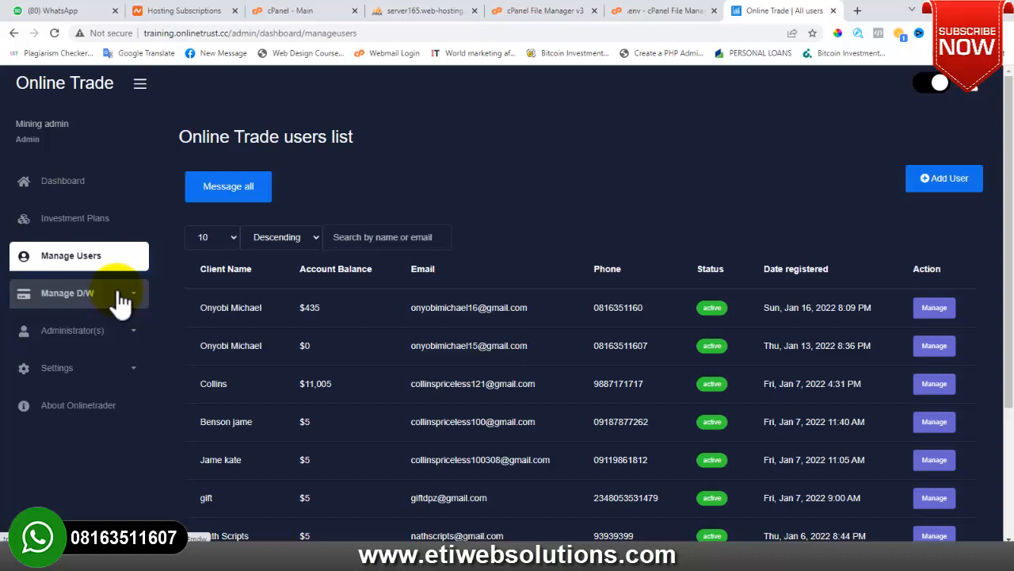
Step: Review the clients' deposits list and open the clients' withdrawals list
left_click(143, 294)
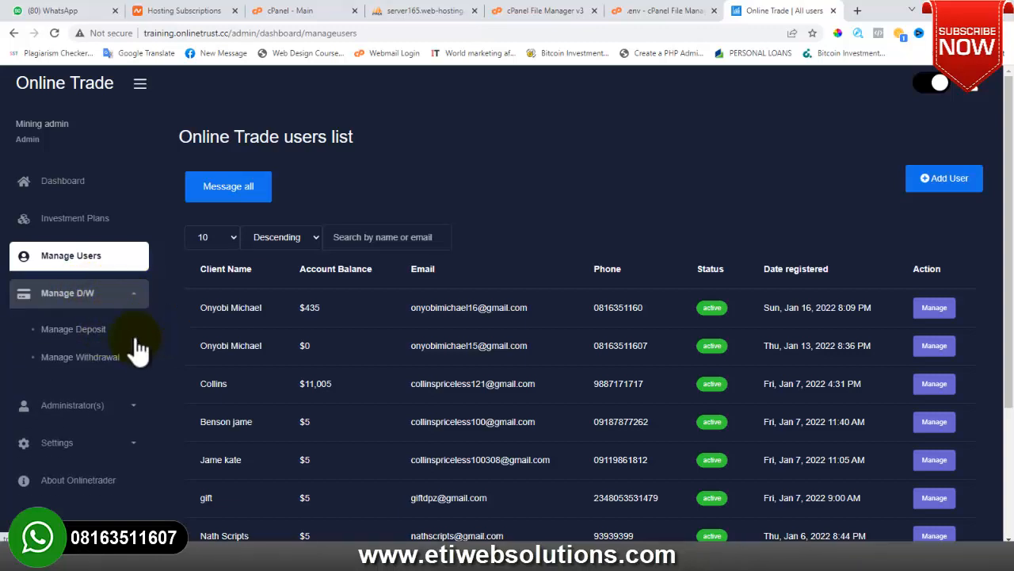
left_click(82, 325)
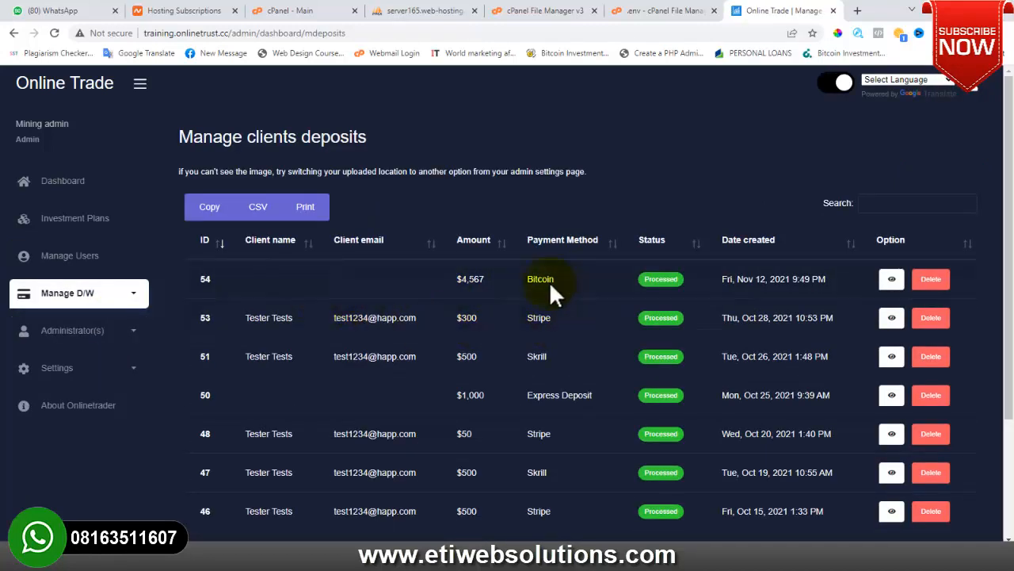
scroll(368, 317, "down", 2)
scroll(381, 305, "up", 2)
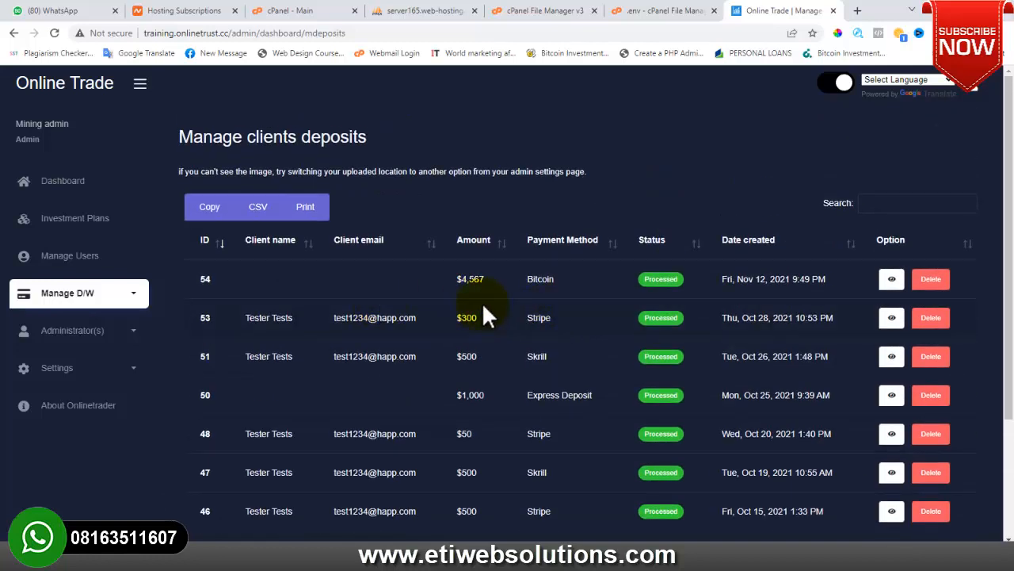
left_click(131, 297)
left_click(77, 357)
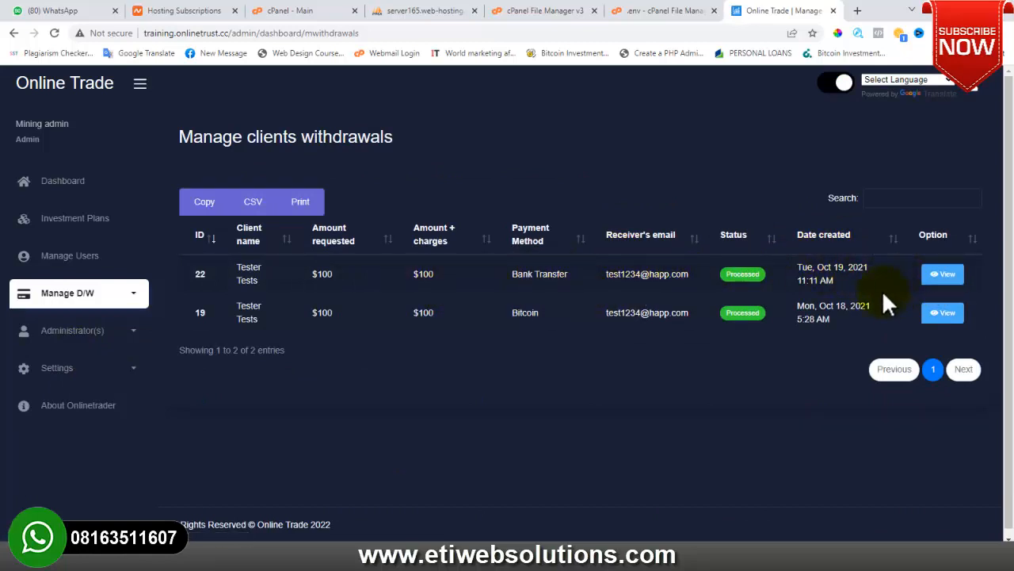
Step: Open the form for adding a new manager and look through its fields, from the first name to the password confirmation
left_click(133, 333)
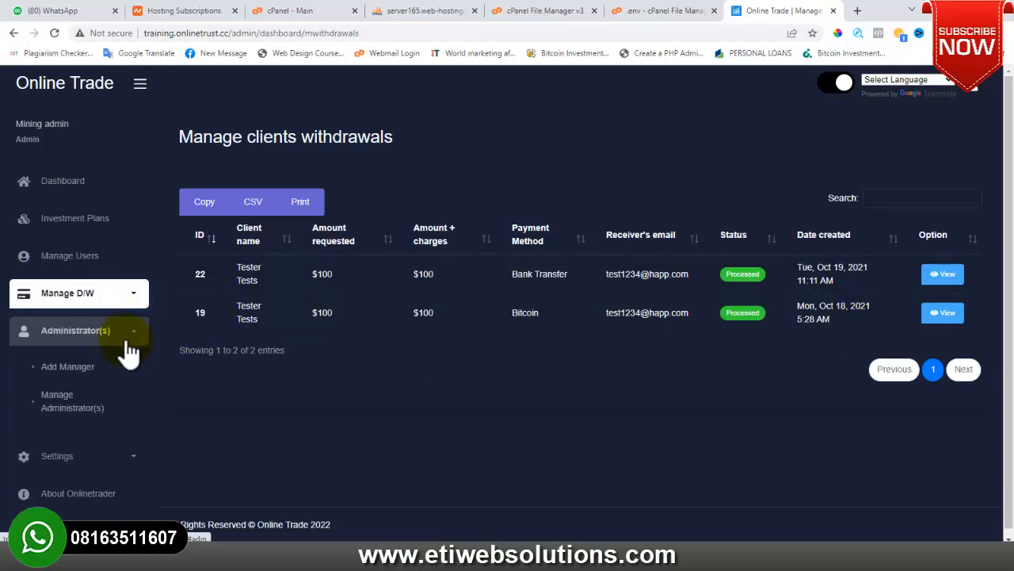
left_click(89, 366)
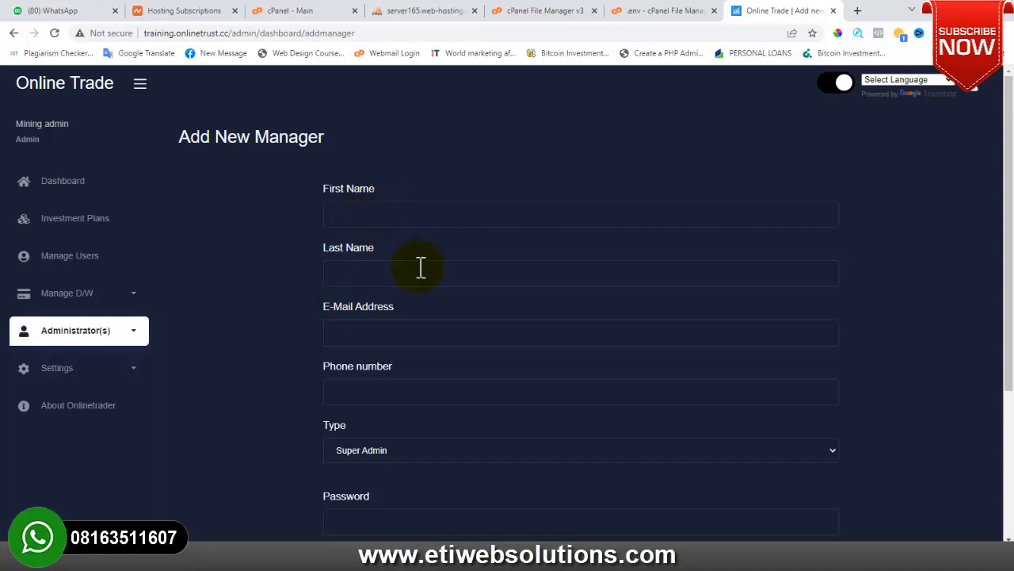
scroll(373, 312, "down", 3)
scroll(372, 312, "up", 3)
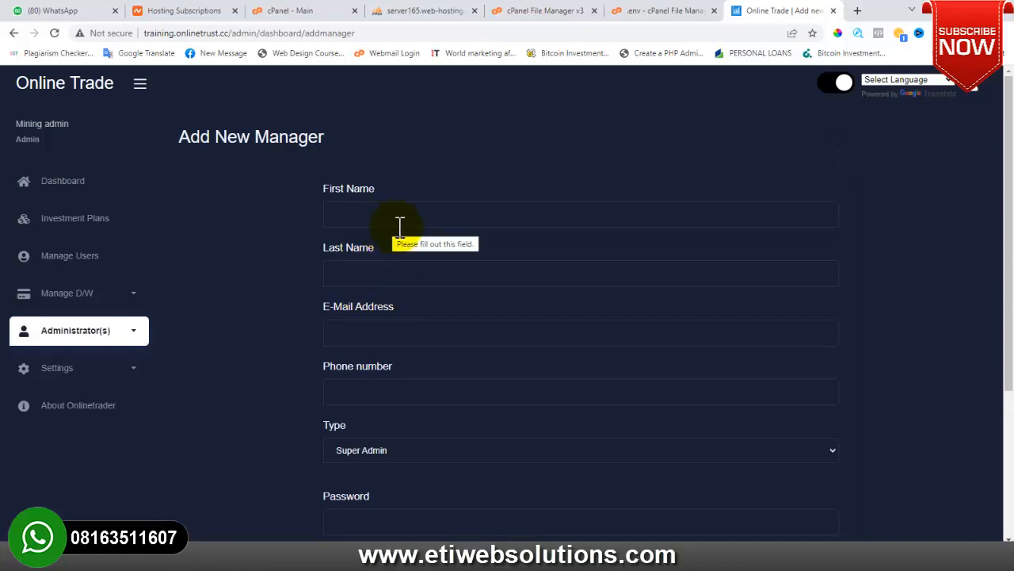
scroll(329, 241, "down", 3)
scroll(330, 243, "up", 3)
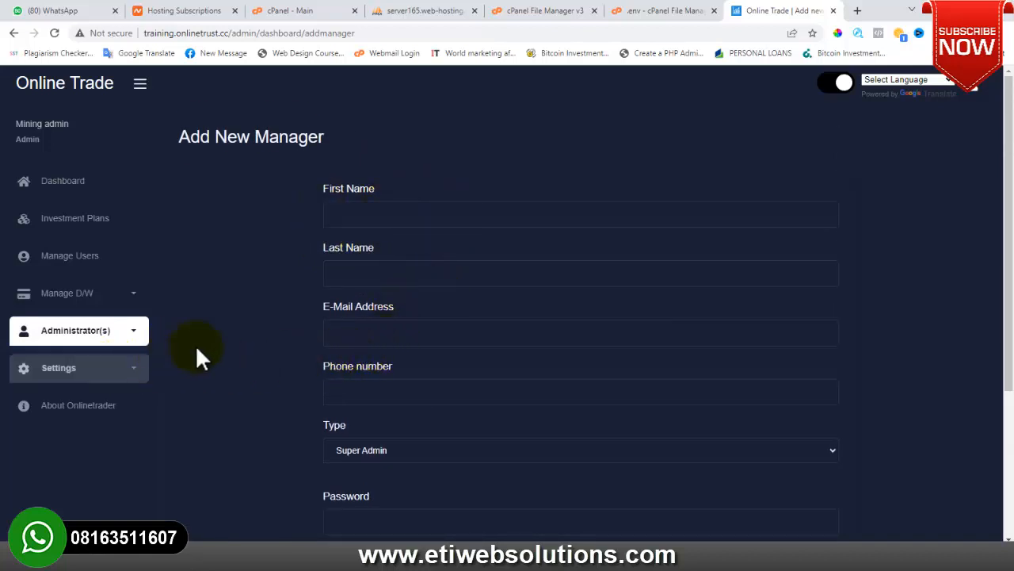
scroll(533, 278, "down", 3)
scroll(515, 292, "up", 3)
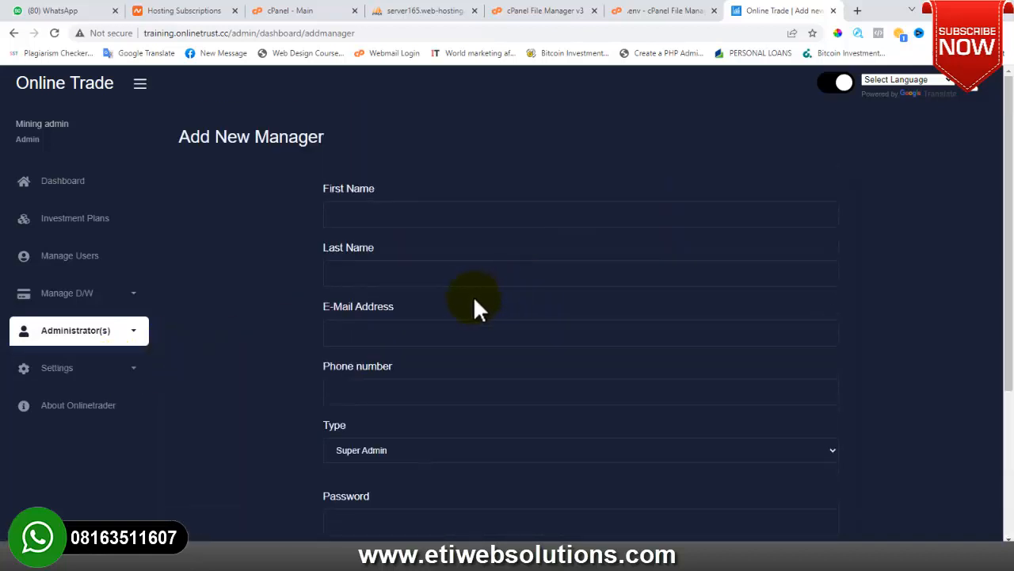
left_click(130, 370)
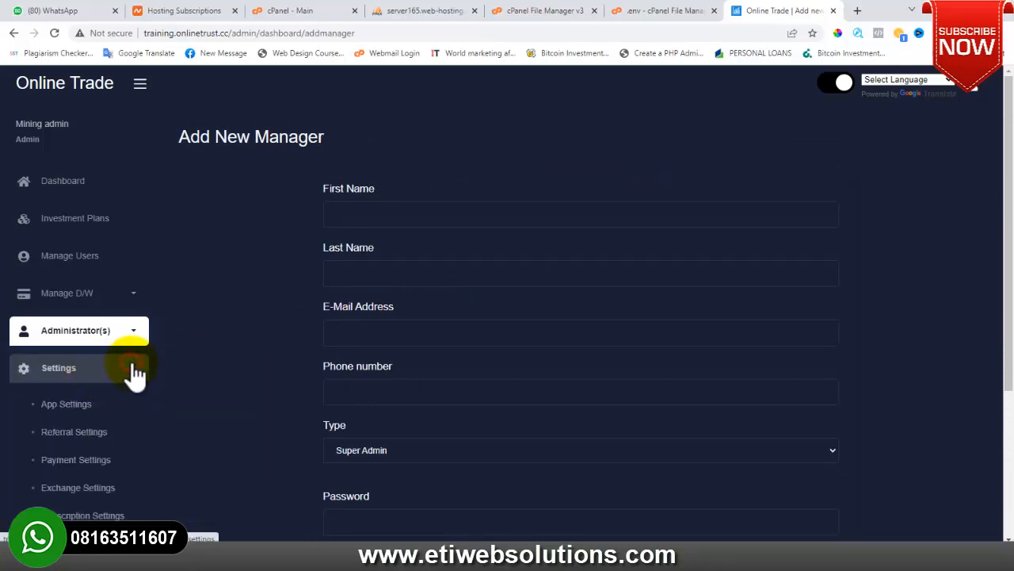
scroll(221, 344, "down", 3)
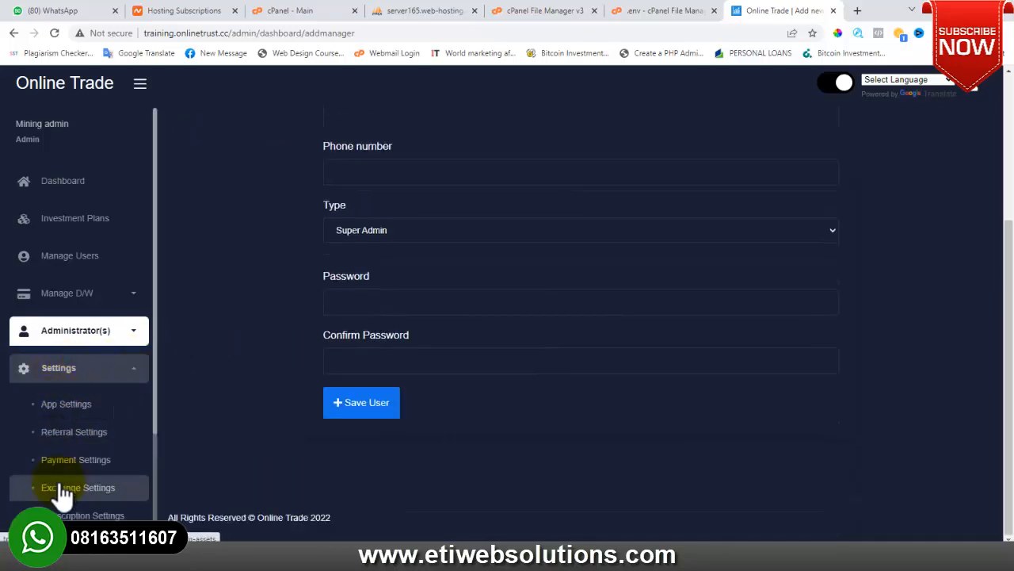
left_click(68, 412)
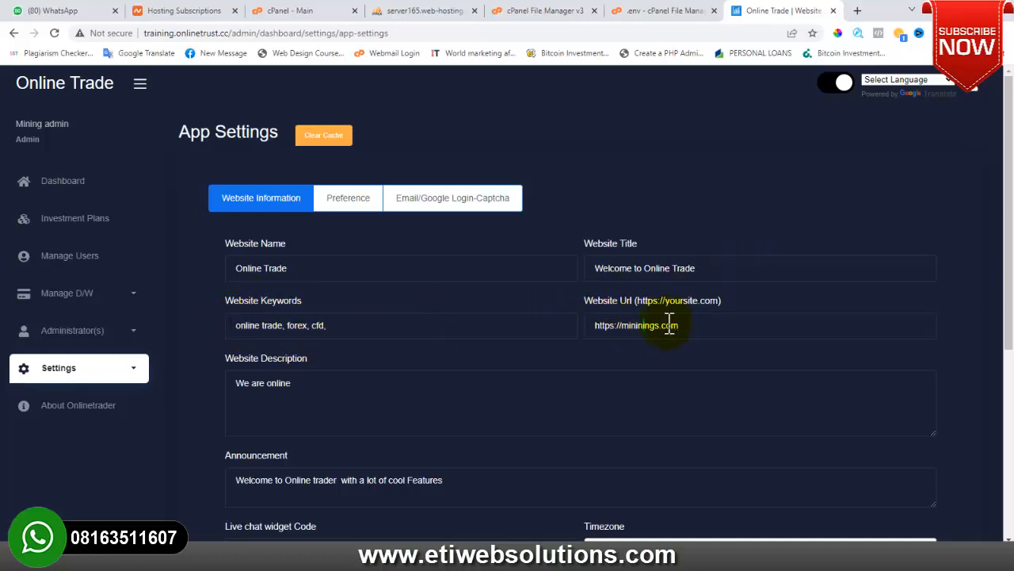
left_click(645, 324)
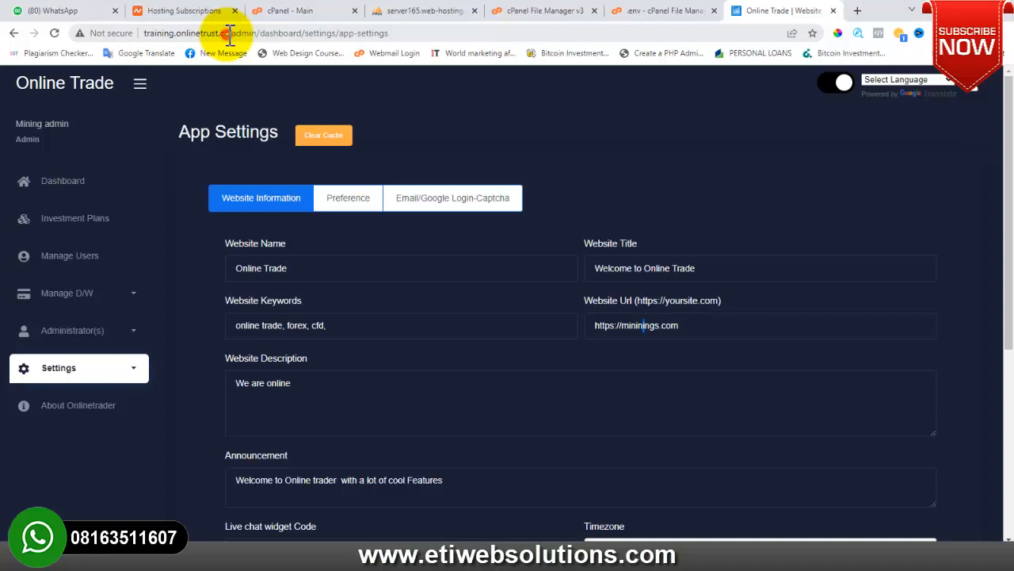
left_click_drag(229, 36, 144, 33)
key("ctrl+c")
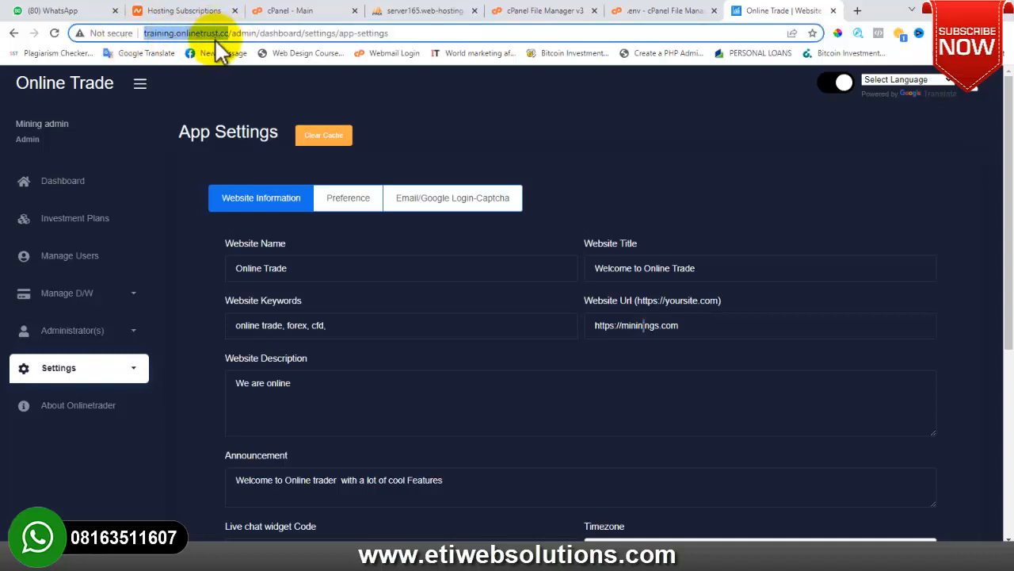
left_click(711, 321)
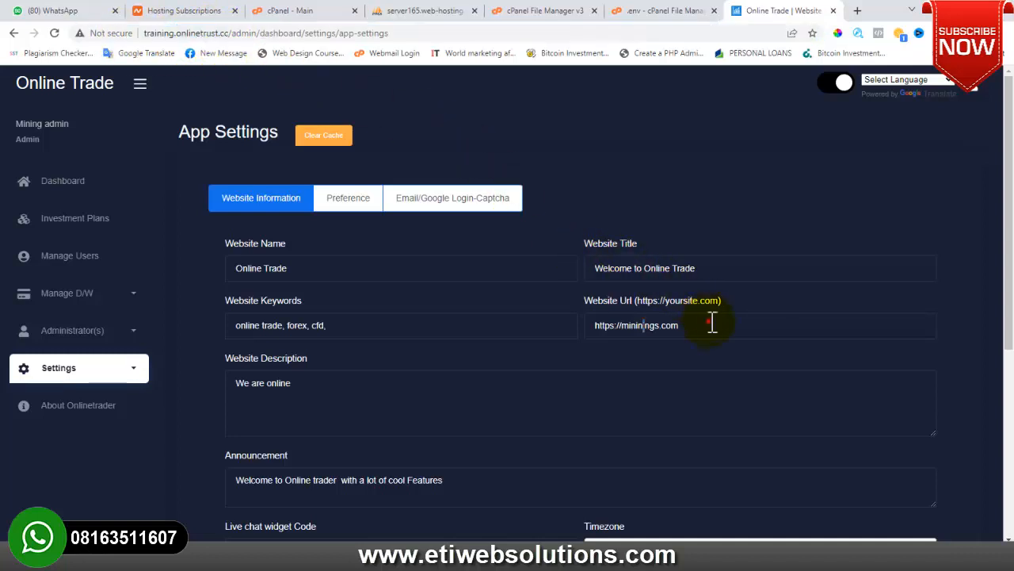
key("ctrl+a")
key("ctrl+v")
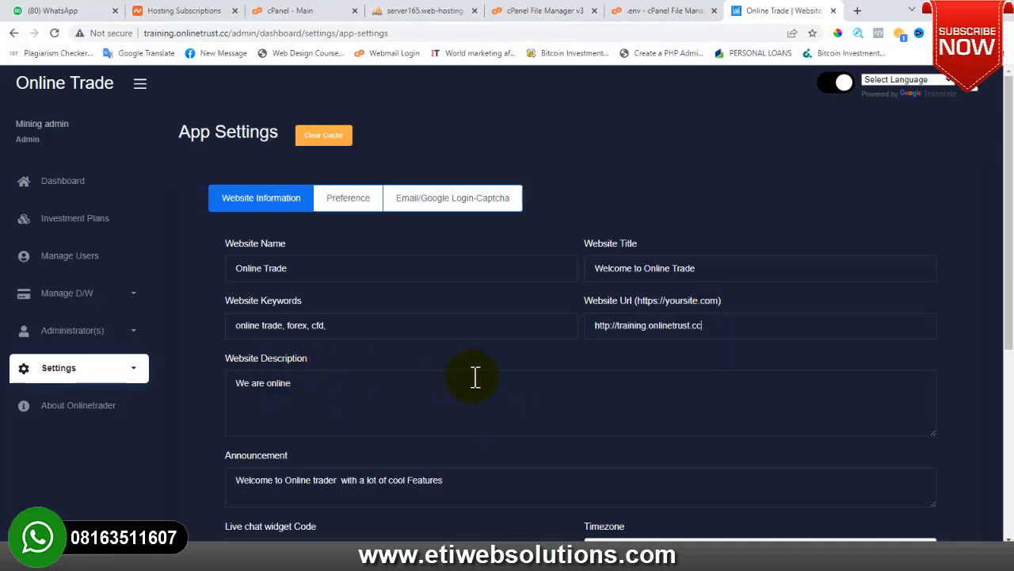
Step: Review the announcement, live chat widget code, timezone, logo and favicon fields, and save the website information
scroll(476, 378, "down", 2)
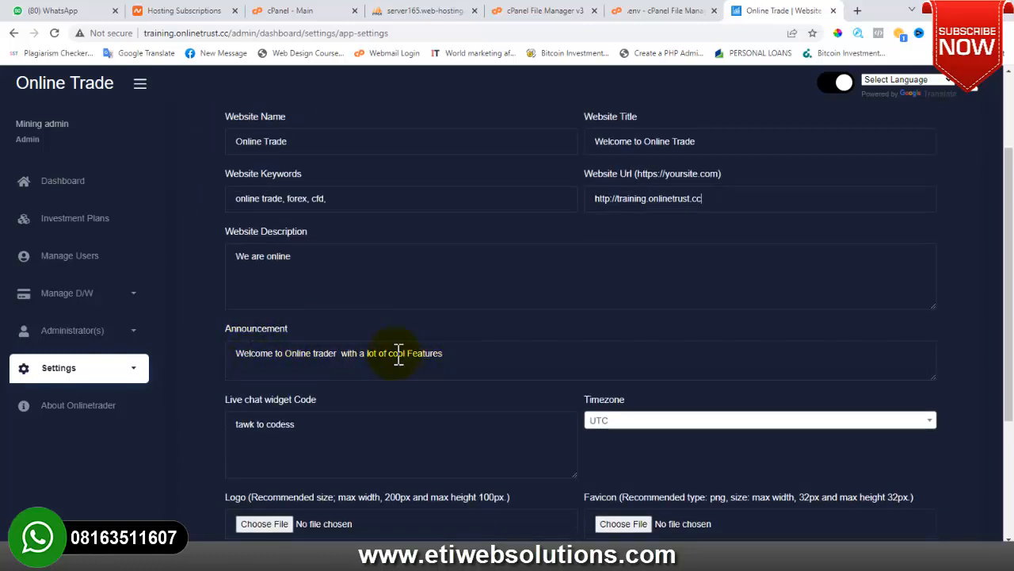
left_click(477, 355)
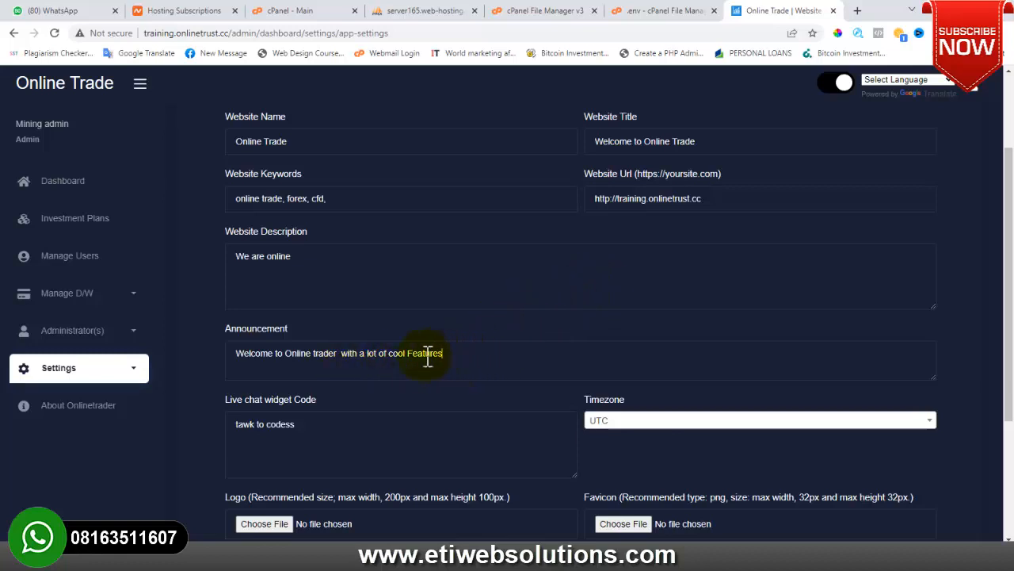
scroll(423, 373, "down", 3)
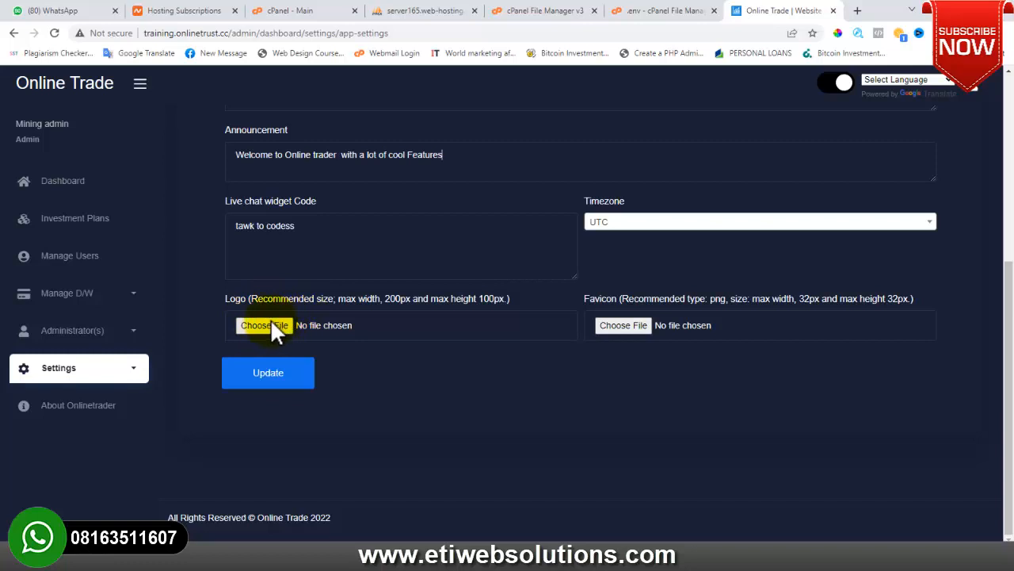
scroll(290, 305, "up", 5)
scroll(290, 305, "down", 5)
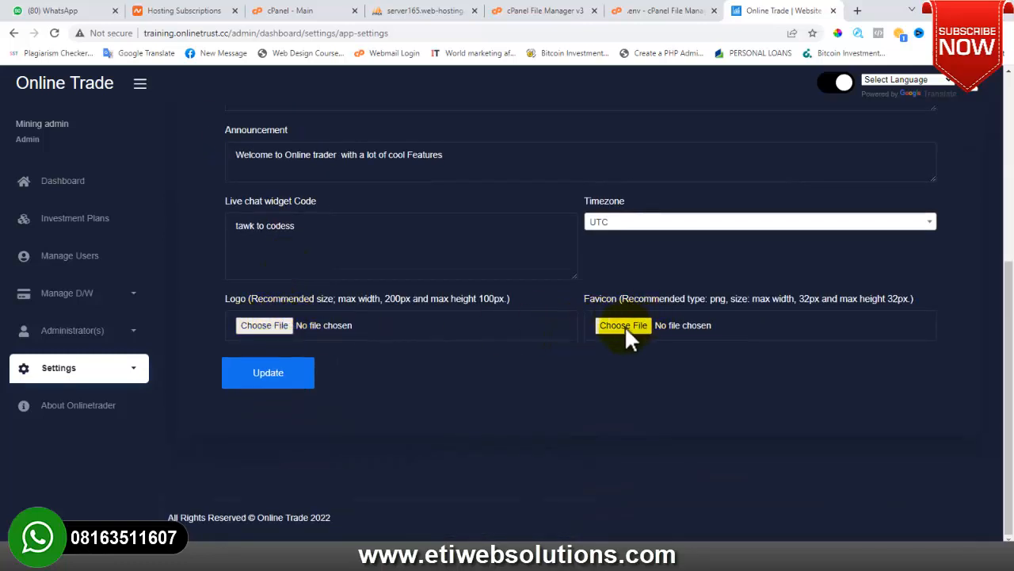
scroll(607, 329, "up", 4)
scroll(607, 329, "down", 4)
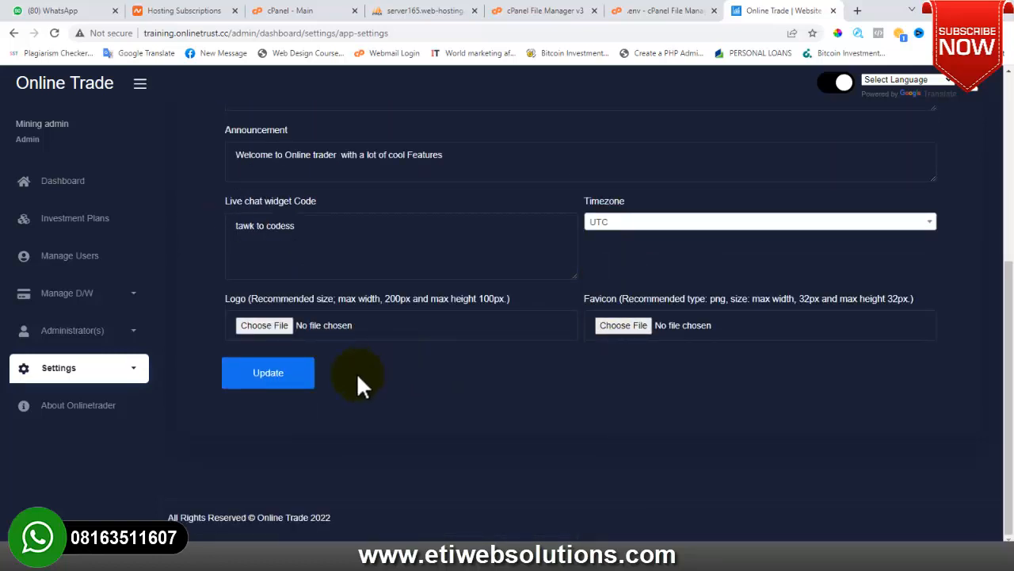
left_click(320, 384)
scroll(443, 358, "up", 2)
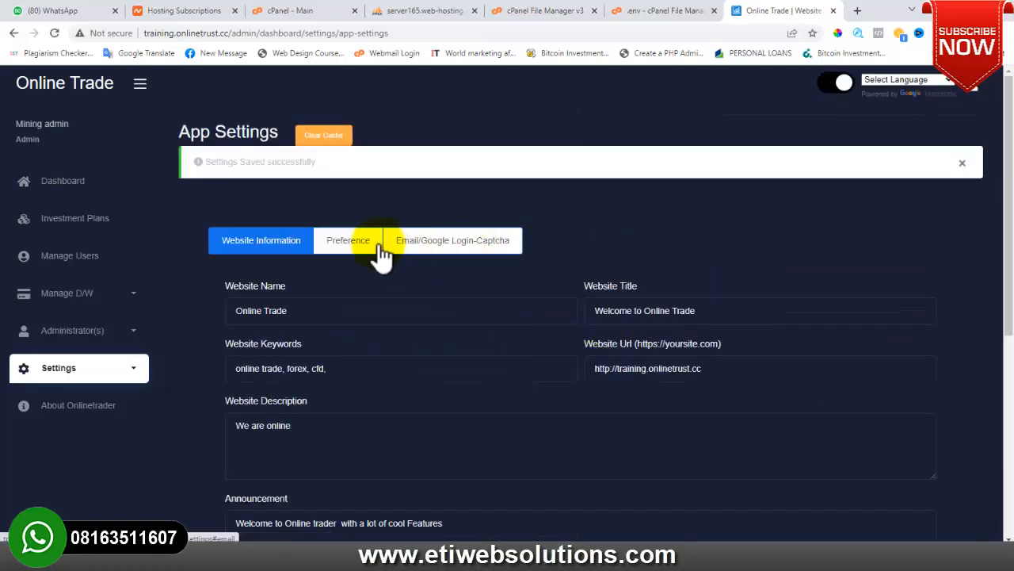
Step: Review the App Settings preferences from the contact email down to Email Verification and save them
left_click(343, 245)
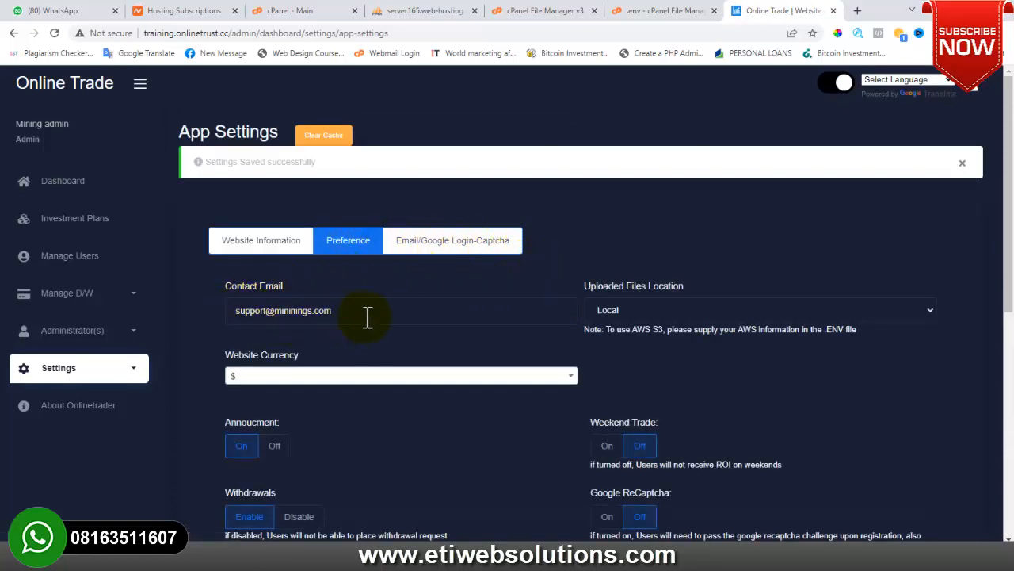
left_click_drag(335, 315, 275, 312)
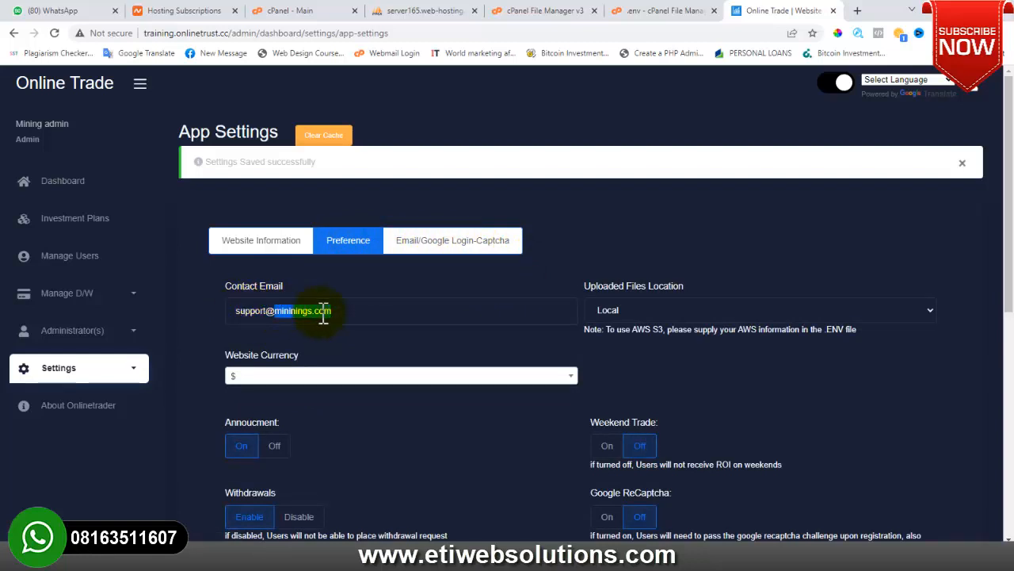
scroll(337, 325, "down", 1)
scroll(338, 330, "down", 5)
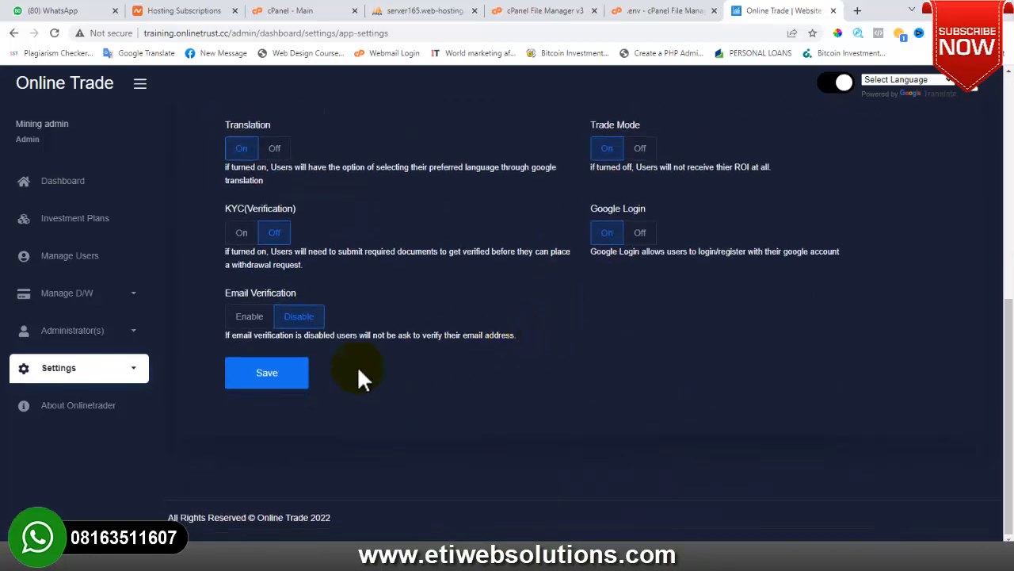
left_click(268, 374)
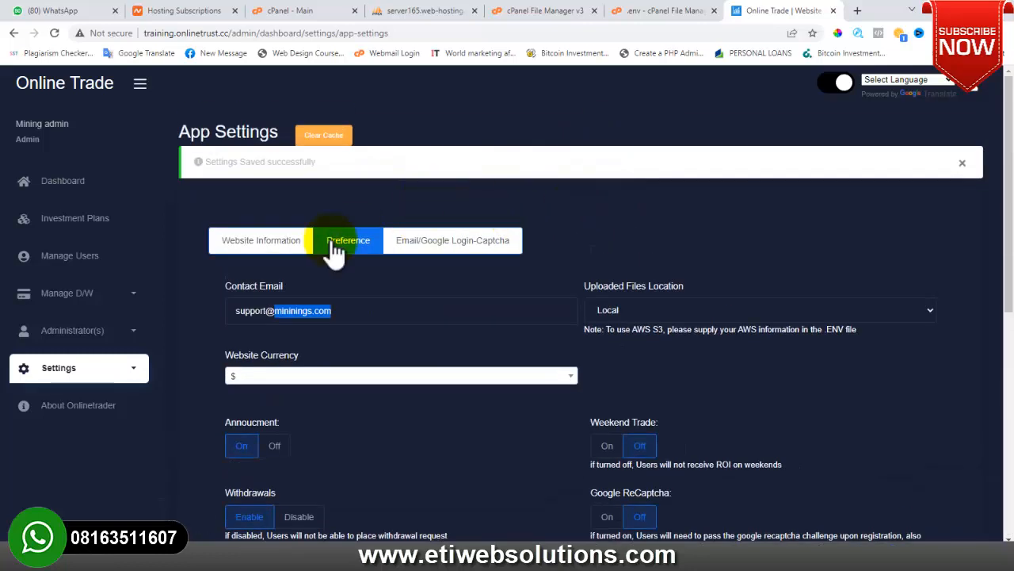
Step: Open the Referral Settings and review the direct and indirect referral commissions and the registration bonus
left_click(132, 368)
scroll(168, 312, "down", 2)
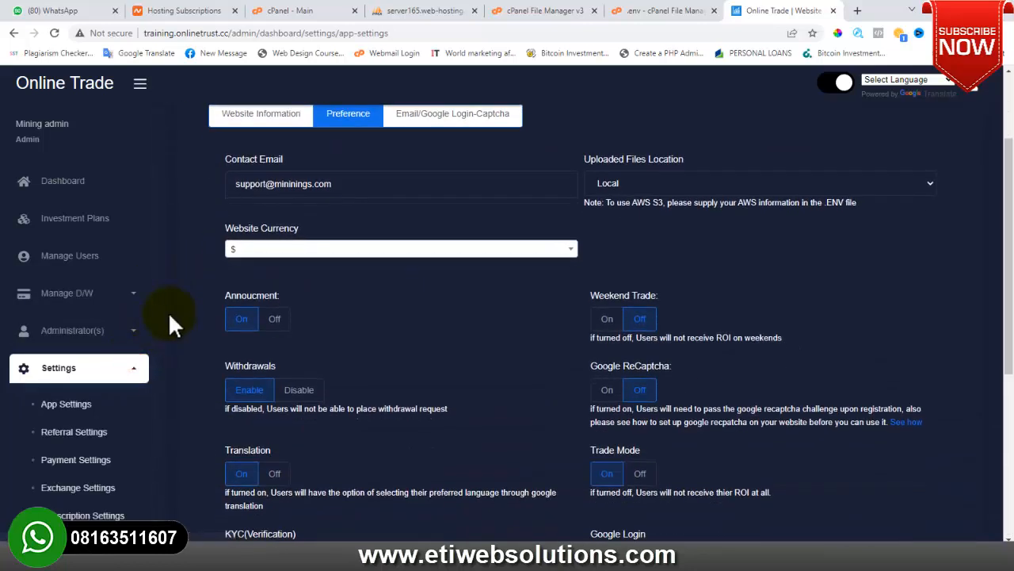
left_click(96, 432)
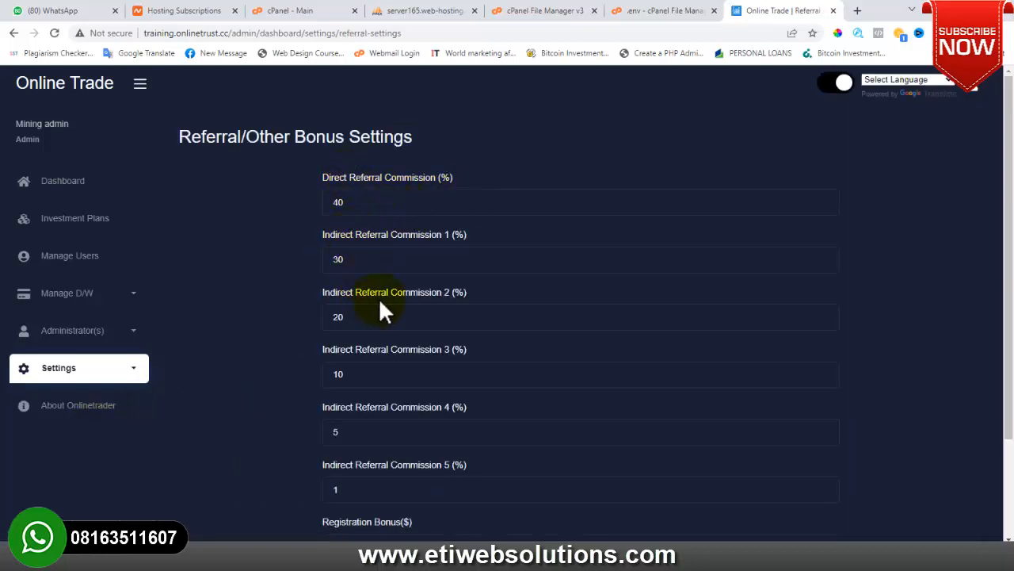
scroll(388, 301, "down", 1)
scroll(406, 285, "up", 1)
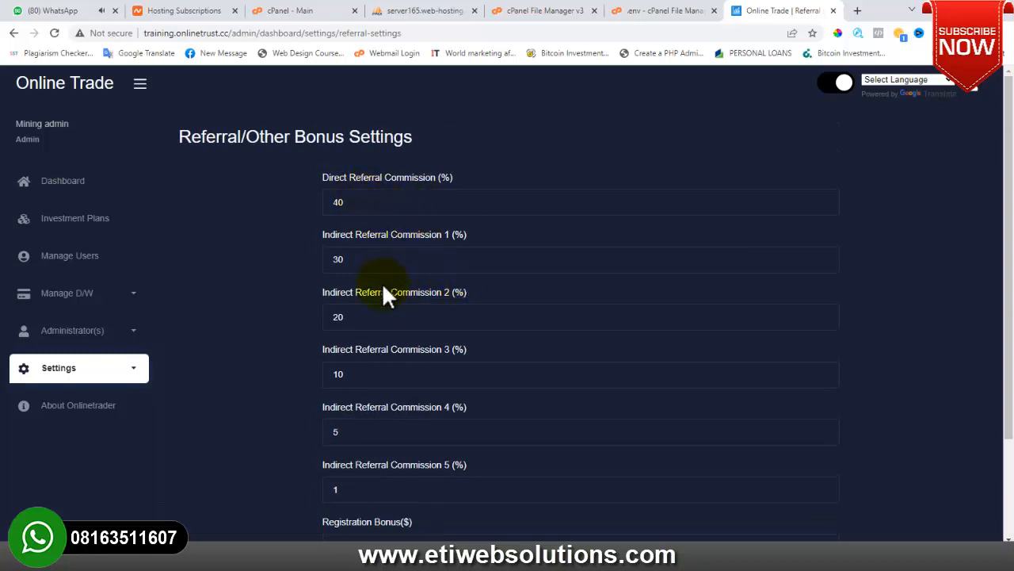
scroll(385, 288, "down", 2)
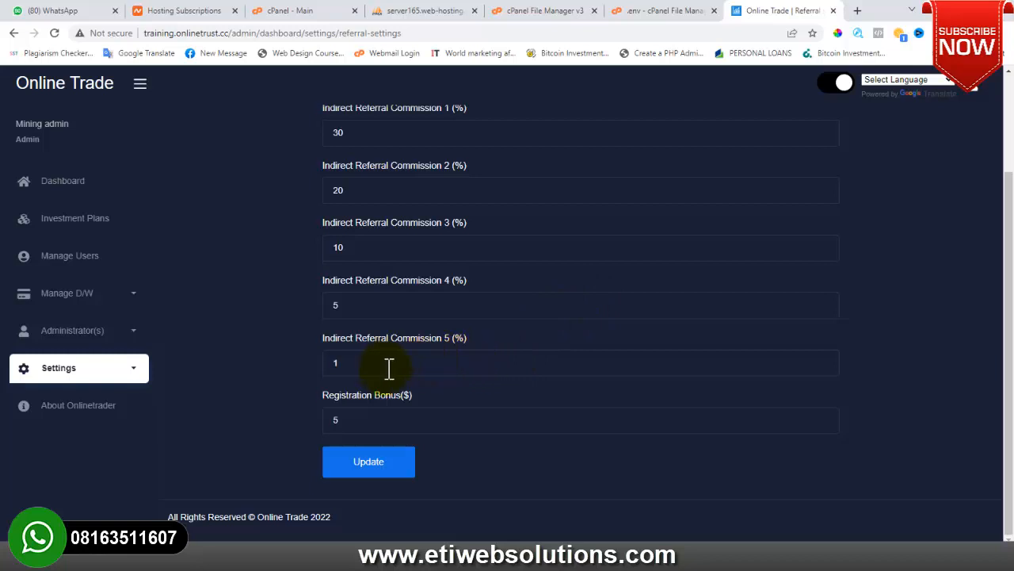
scroll(455, 302, "up", 2)
scroll(466, 267, "down", 2)
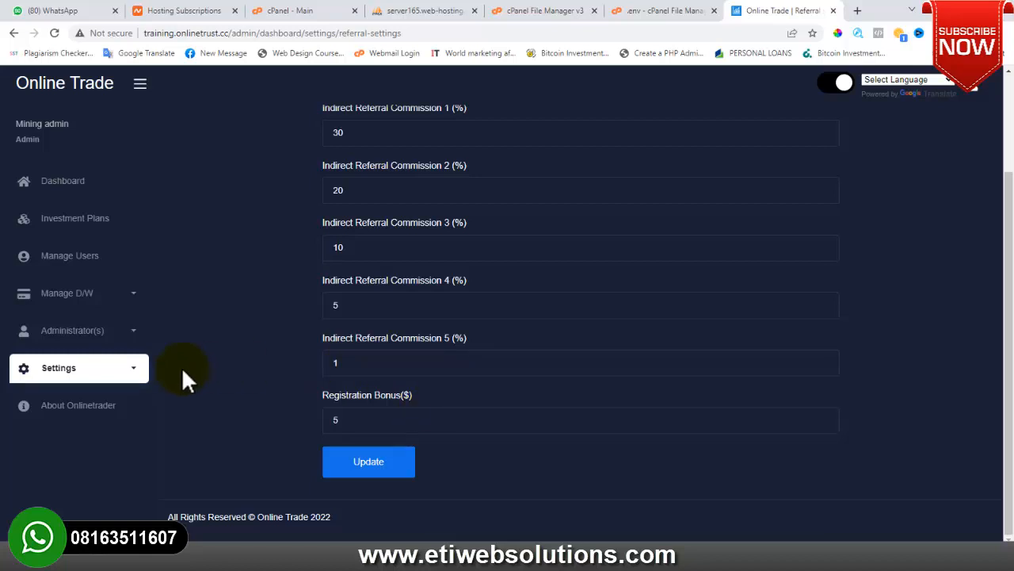
Step: Open the Payment Settings and look through the payment methods with their type, use and status
left_click(130, 371)
scroll(147, 353, "down", 2)
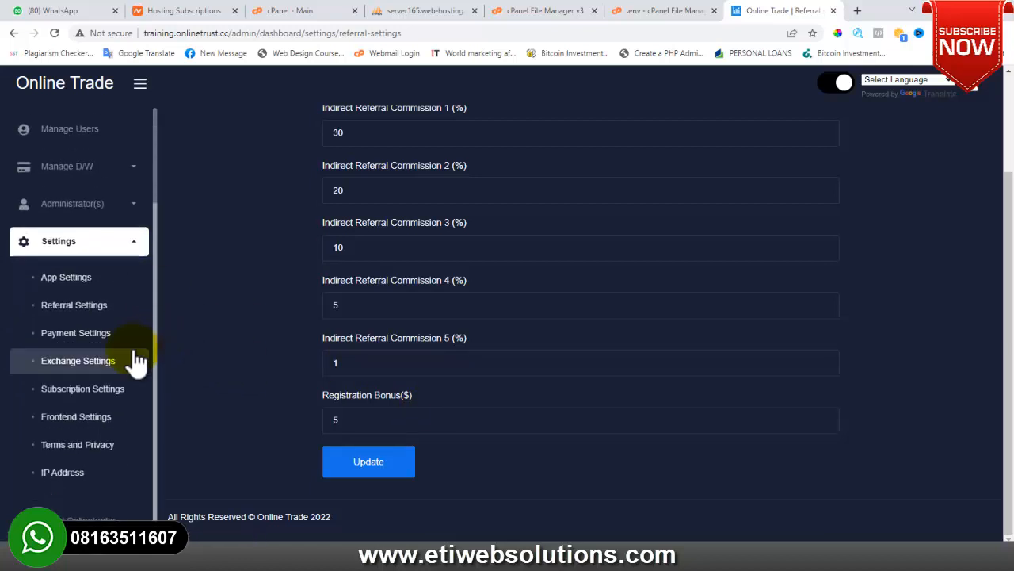
left_click(83, 336)
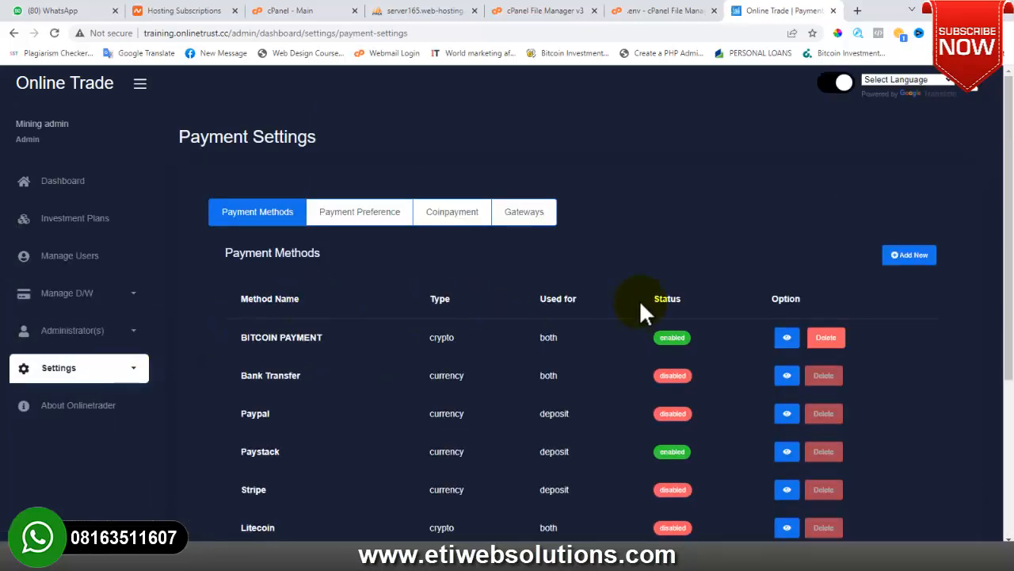
scroll(313, 318, "down", 3)
scroll(313, 317, "up", 3)
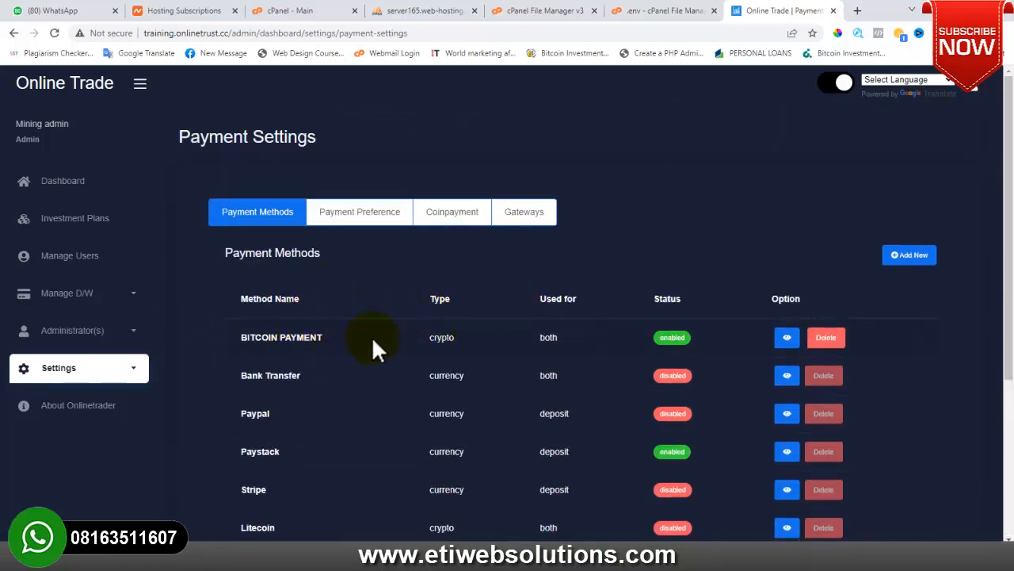
scroll(416, 310, "down", 3)
scroll(404, 309, "up", 2)
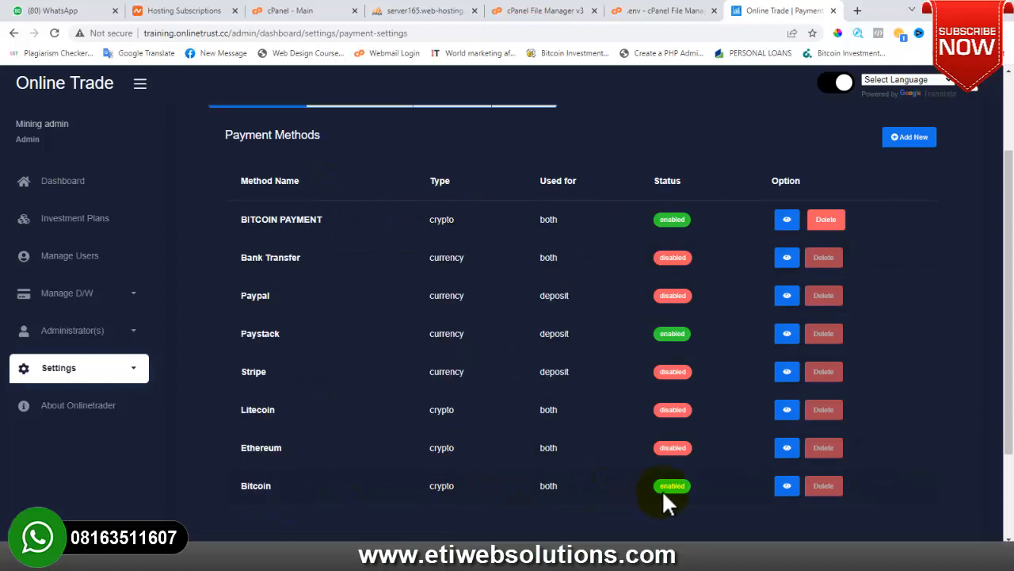
Step: Open the Bitcoin payment method for editing and examine its wallet address, image URL and barcode upload
left_click(786, 486)
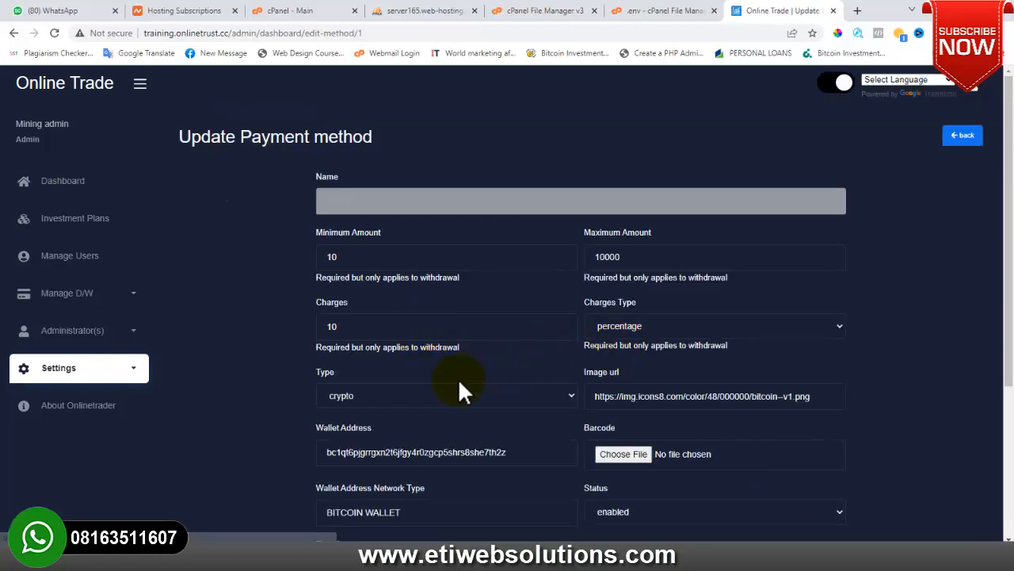
scroll(458, 381, "down", 2)
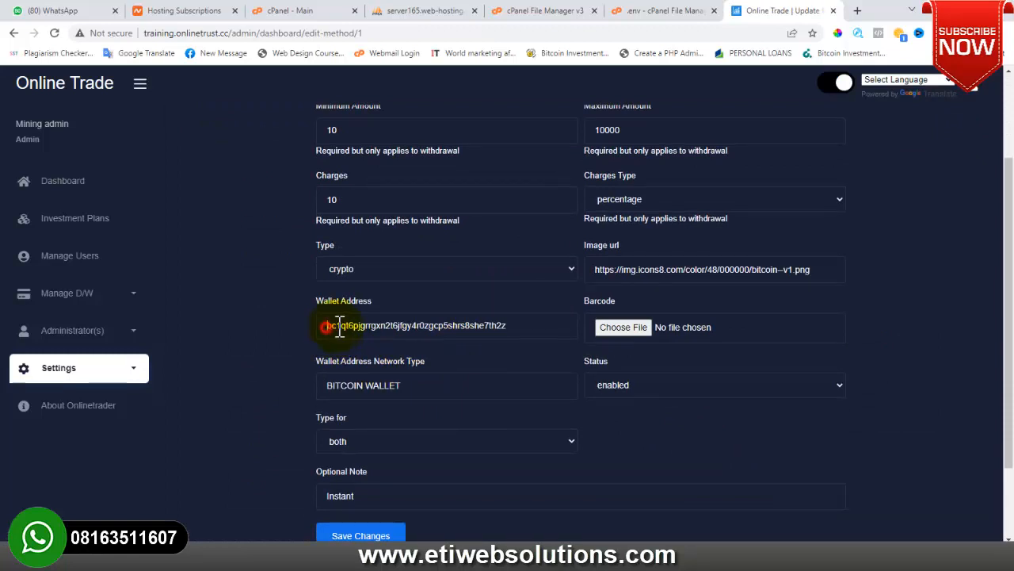
left_click_drag(325, 326, 512, 325)
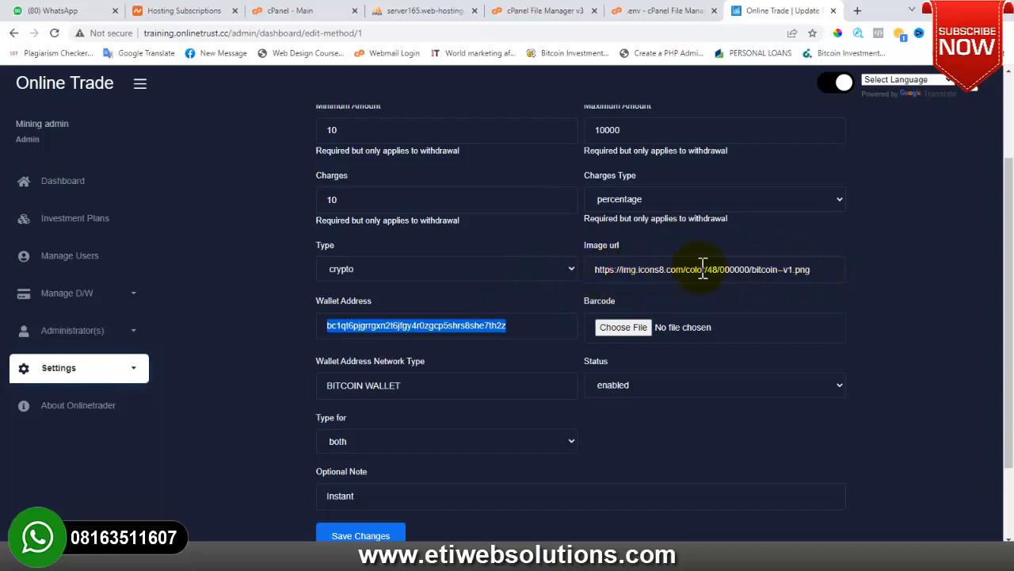
scroll(554, 331, "down", 2)
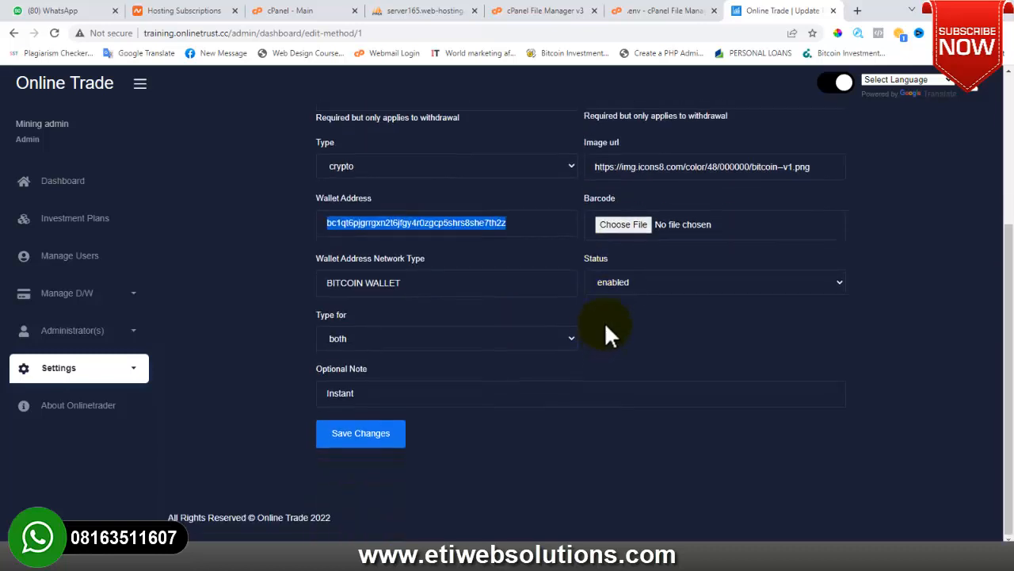
scroll(638, 268, "up", 2)
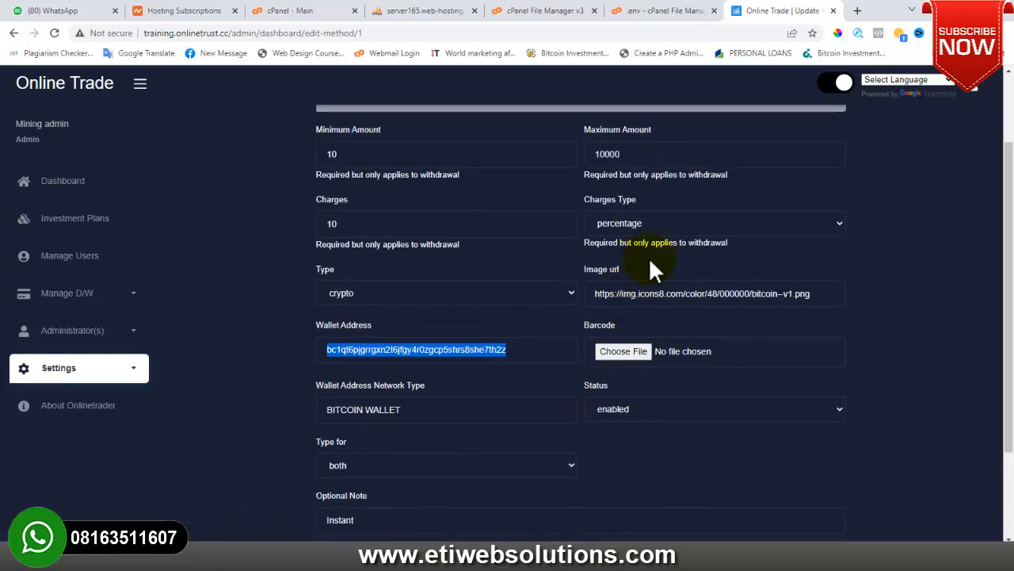
left_click(627, 350)
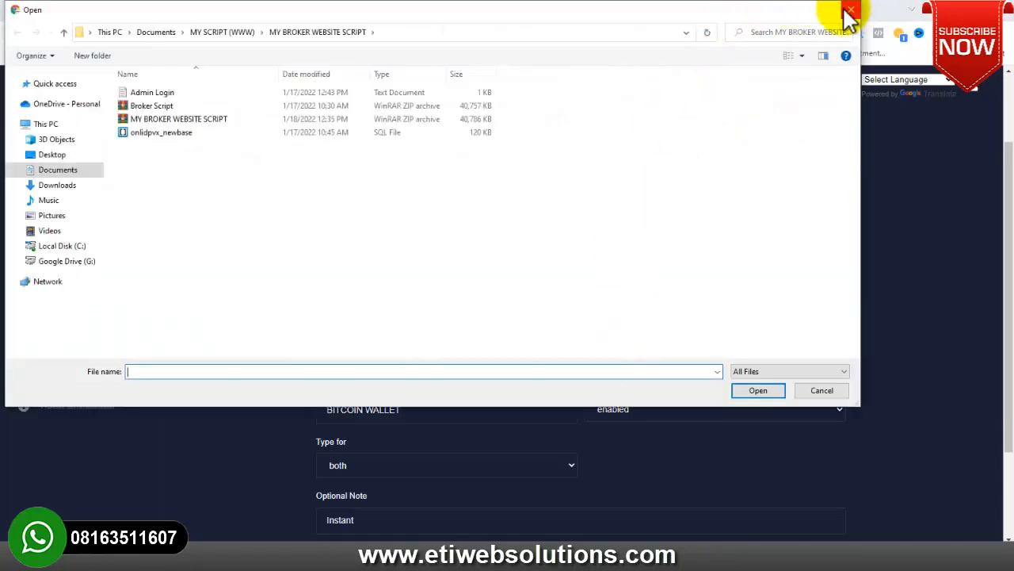
left_click(849, 11)
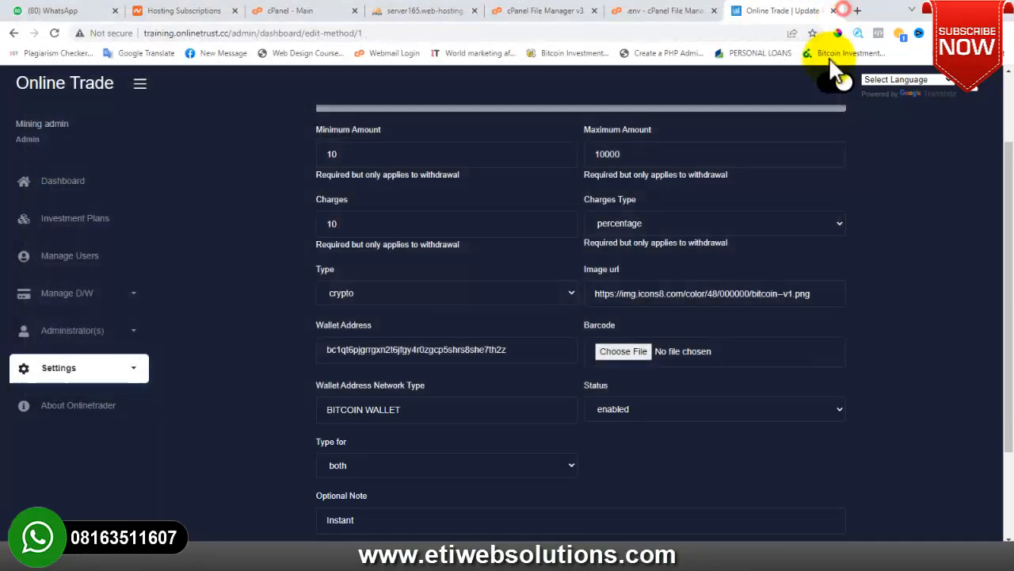
Step: Check the Bitcoin method's limits, charges, network type and optional note, and save the payment method
scroll(505, 419, "down", 2)
scroll(448, 328, "up", 3)
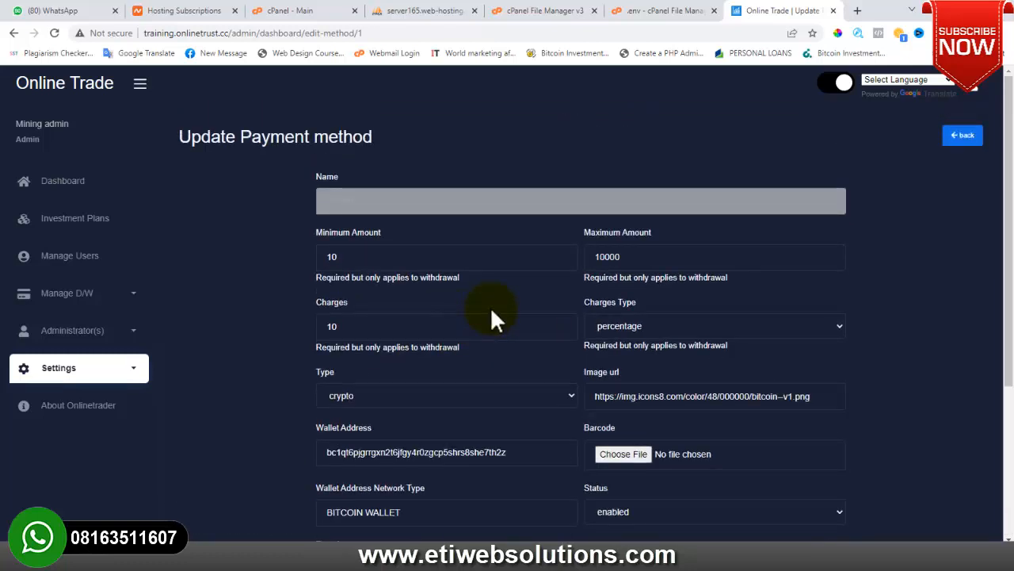
scroll(360, 338, "down", 3)
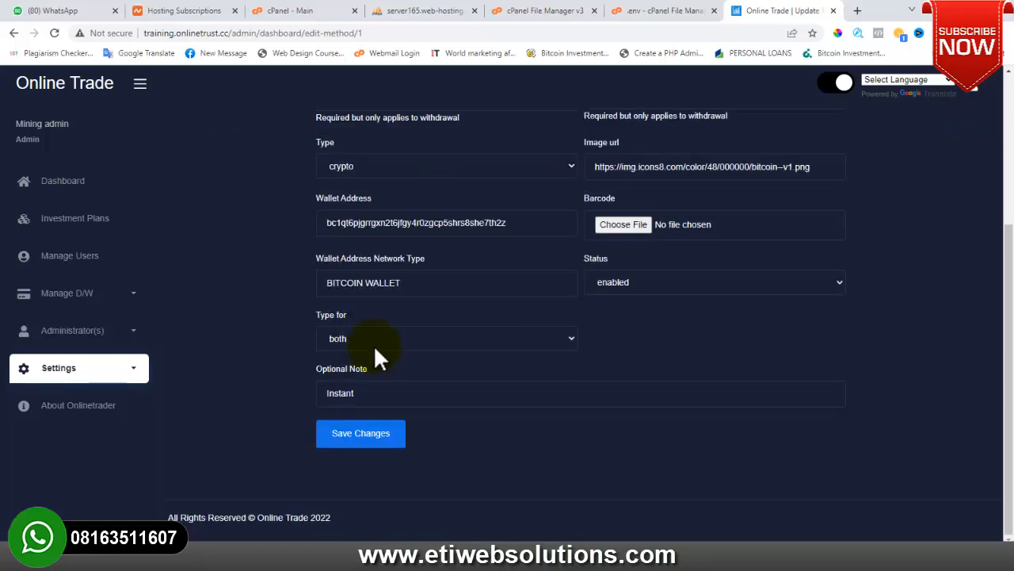
scroll(377, 292, "up", 3)
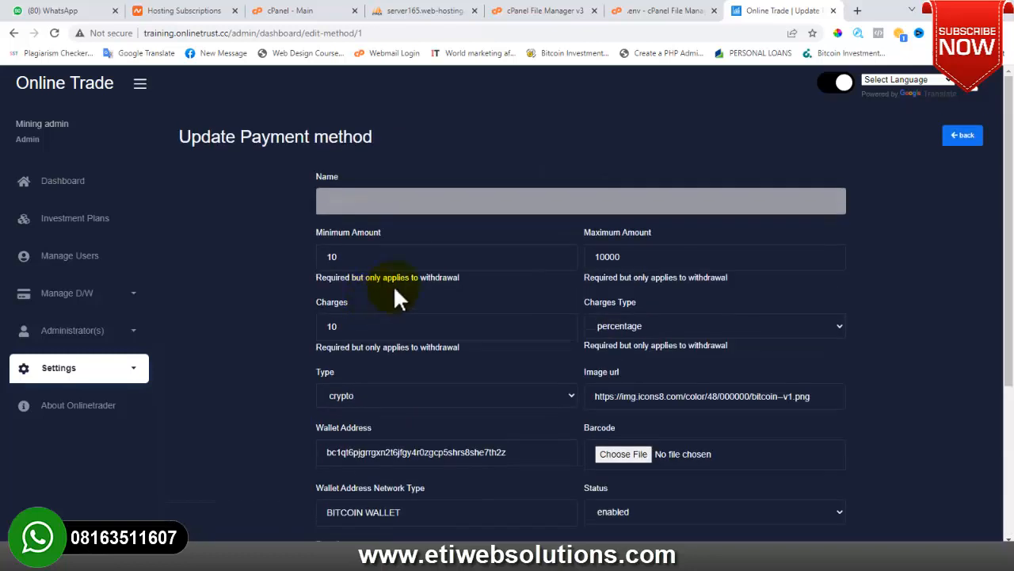
scroll(382, 244, "down", 3)
left_click(344, 440)
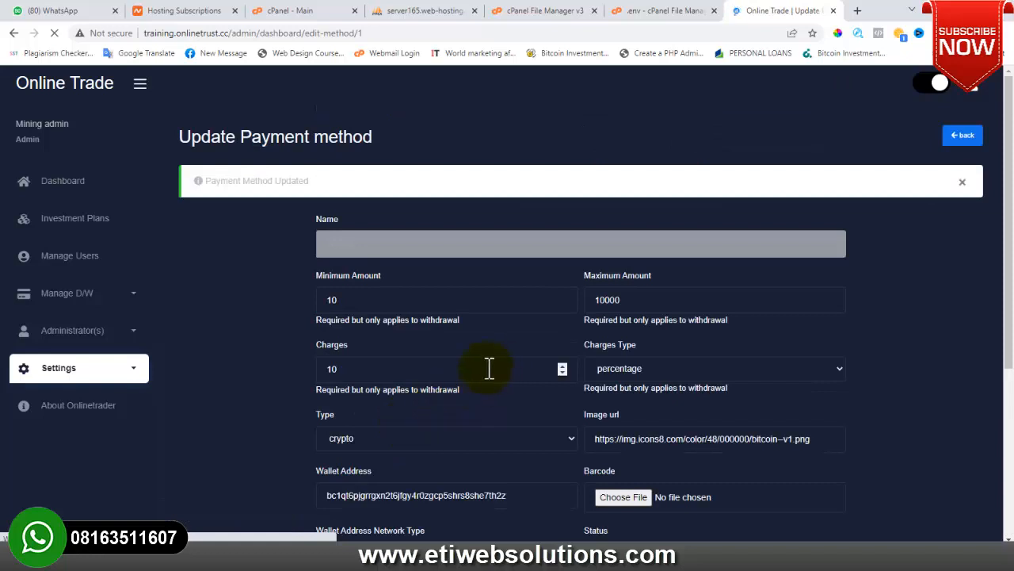
Step: Return to the Payment Settings and review the payment methods list from BITCOIN PAYMENT down to Bitcoin
left_click(135, 372)
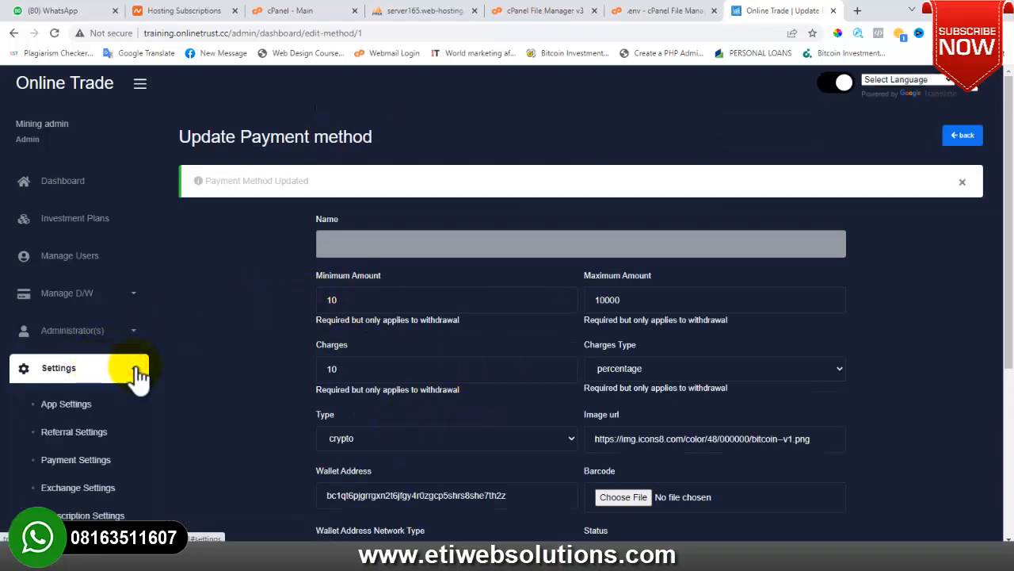
left_click(80, 460)
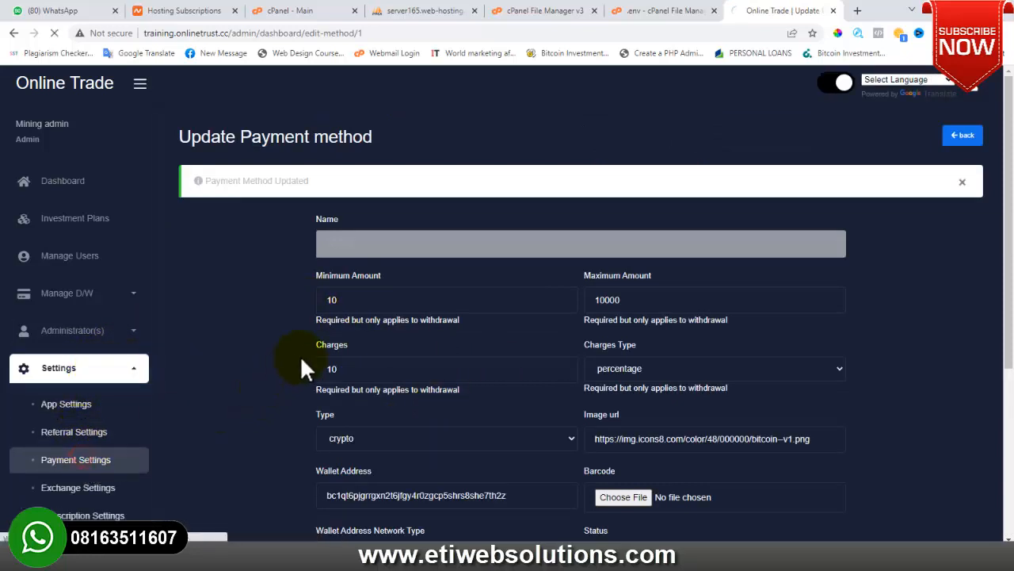
scroll(544, 362, "down", 2)
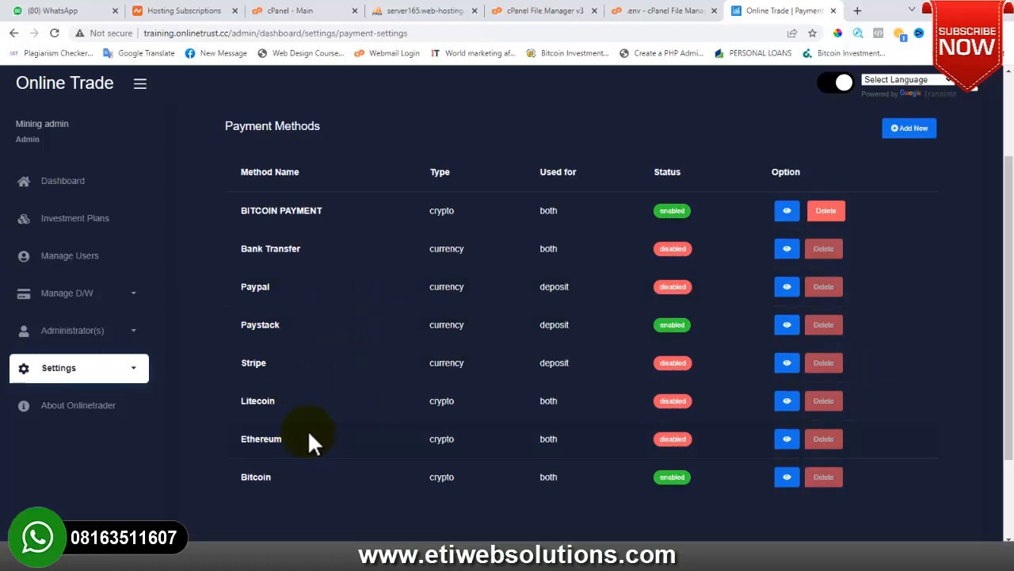
scroll(284, 356, "up", 1)
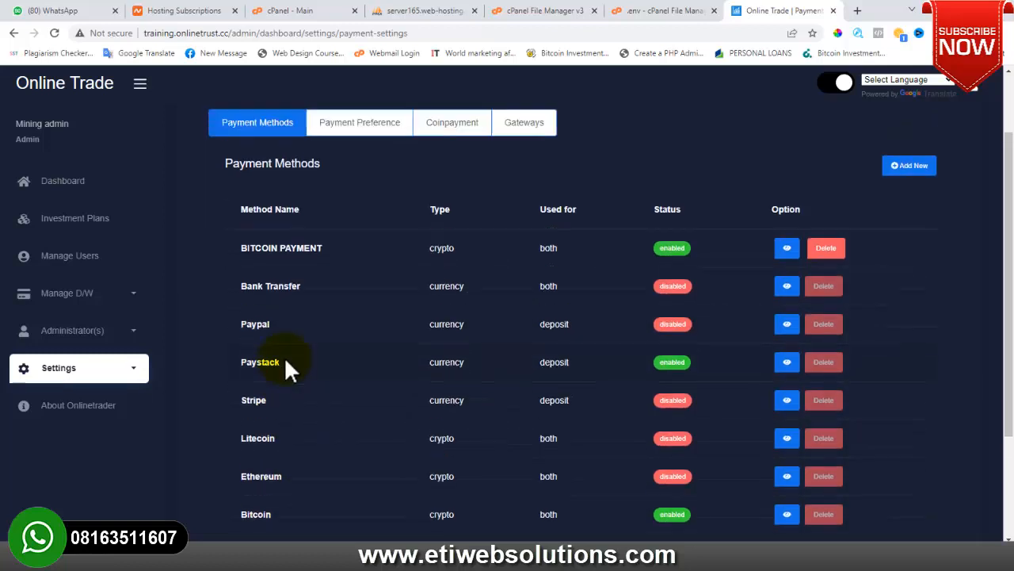
scroll(238, 358, "down", 3)
Step: Open the Frontend Settings for editing the front page of the website
left_click(129, 371)
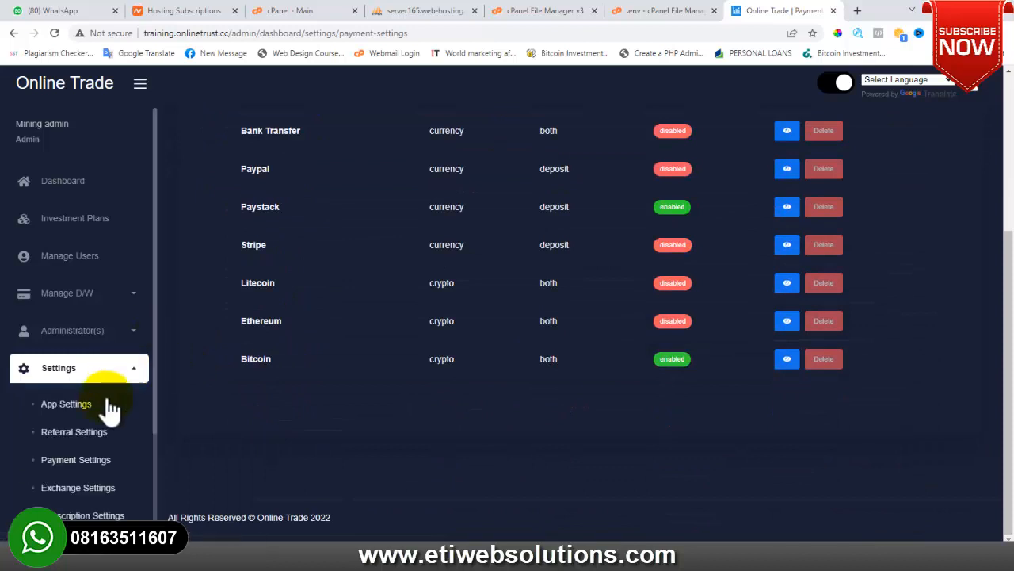
scroll(63, 483, "down", 2)
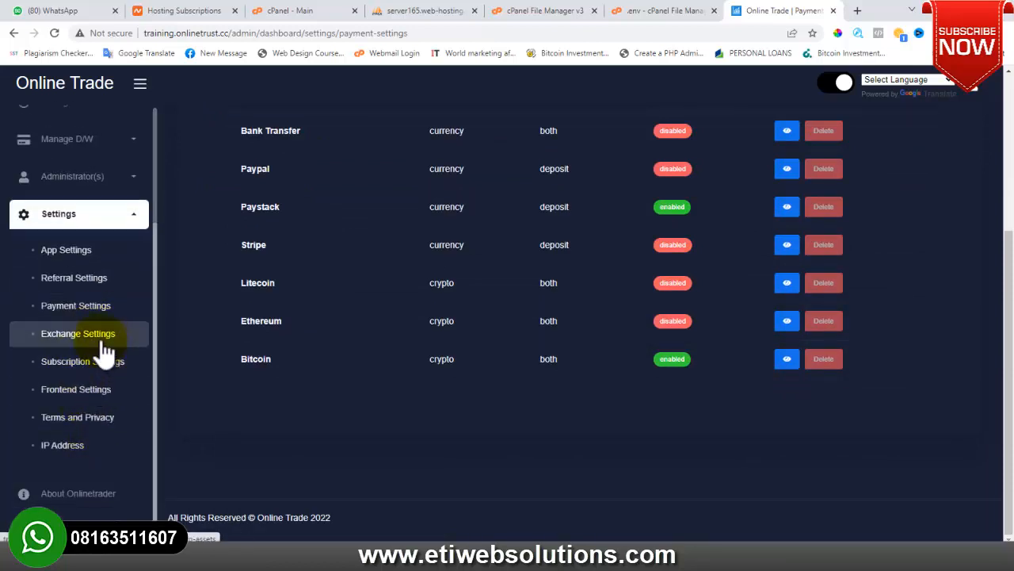
left_click(94, 390)
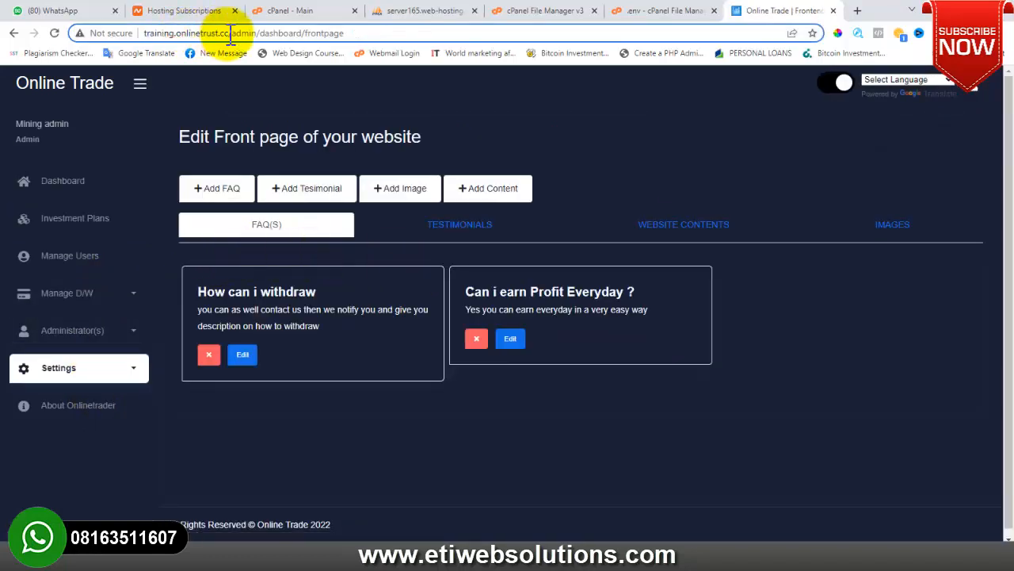
Step: Open training.onlinetrust.cc in a new browser tab and look through the public homepage down to the services section
left_click_drag(230, 33, 158, 35)
key("ctrl+c")
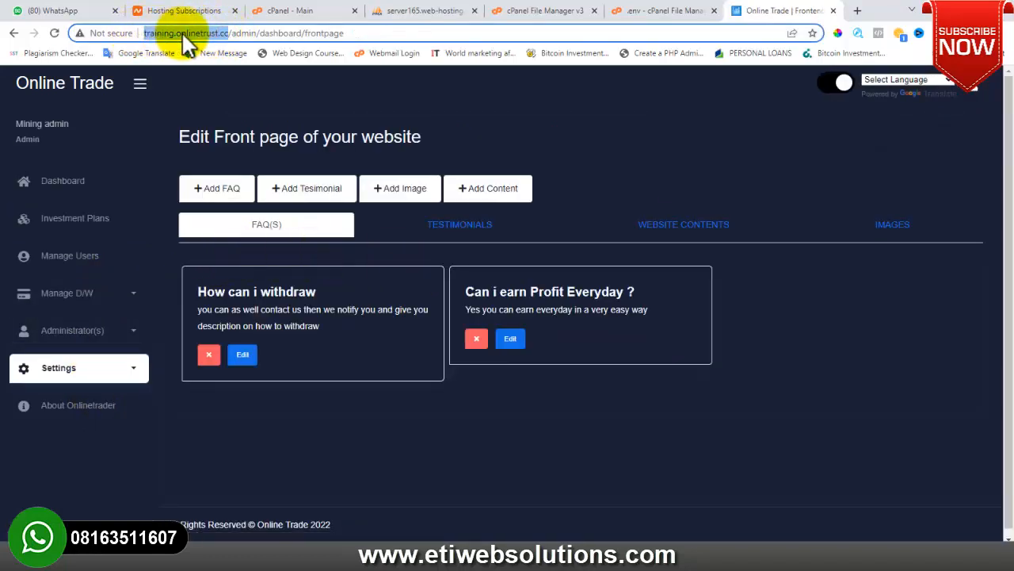
left_click(856, 11)
left_click(571, 34)
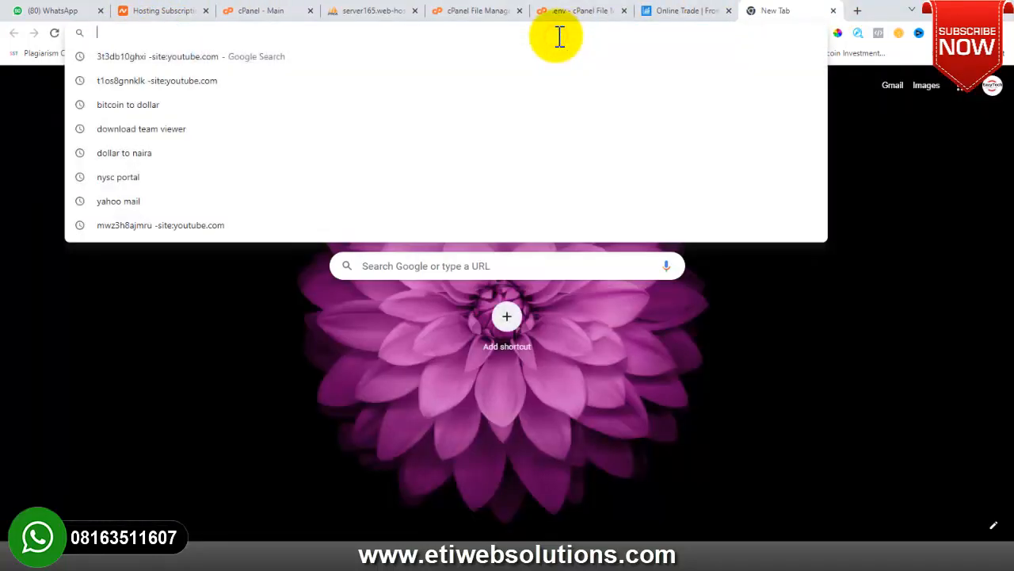
key("ctrl+v")
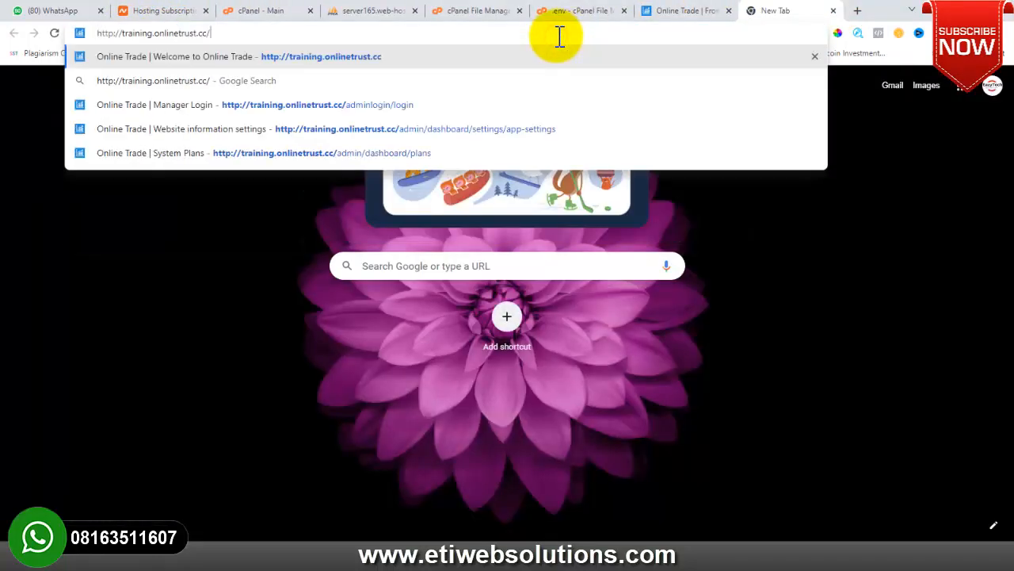
key("Return")
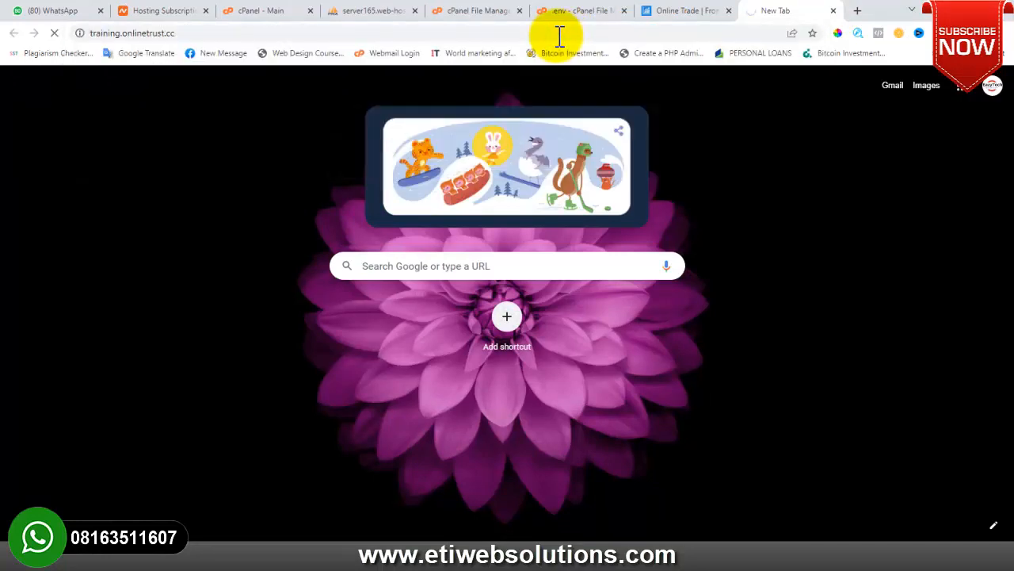
scroll(237, 278, "down", 8)
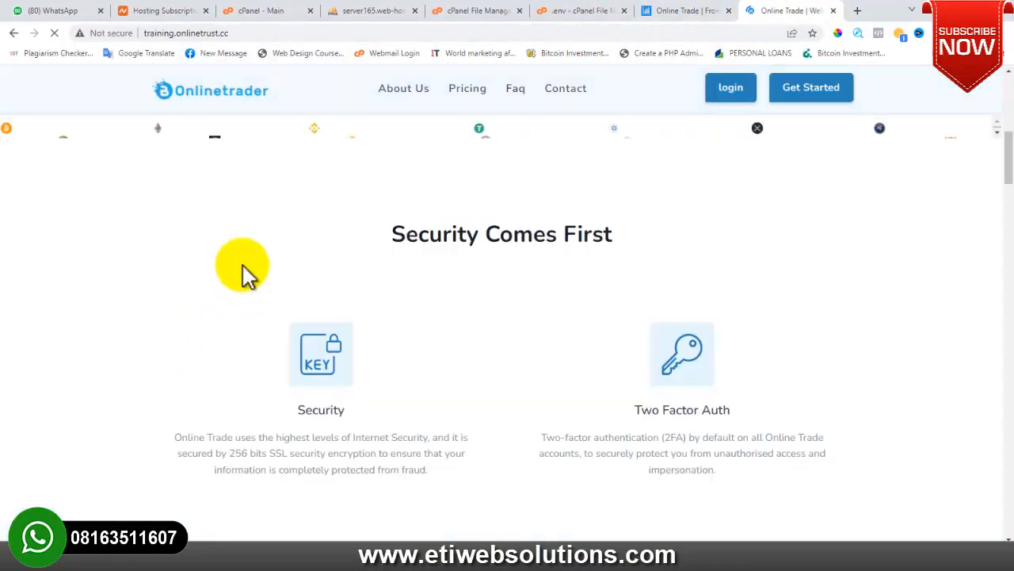
scroll(282, 308, "down", 10)
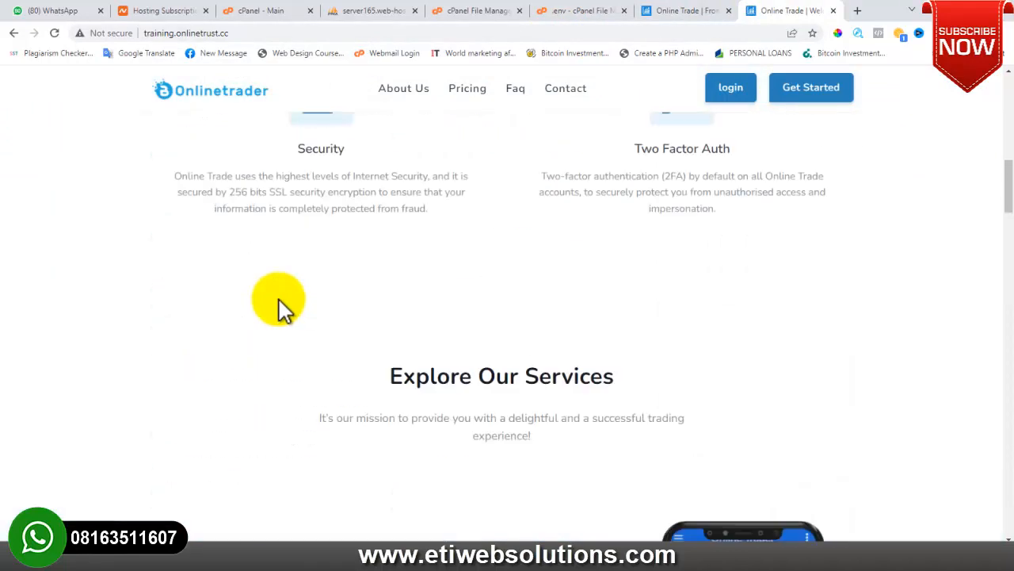
scroll(279, 299, "up", 2)
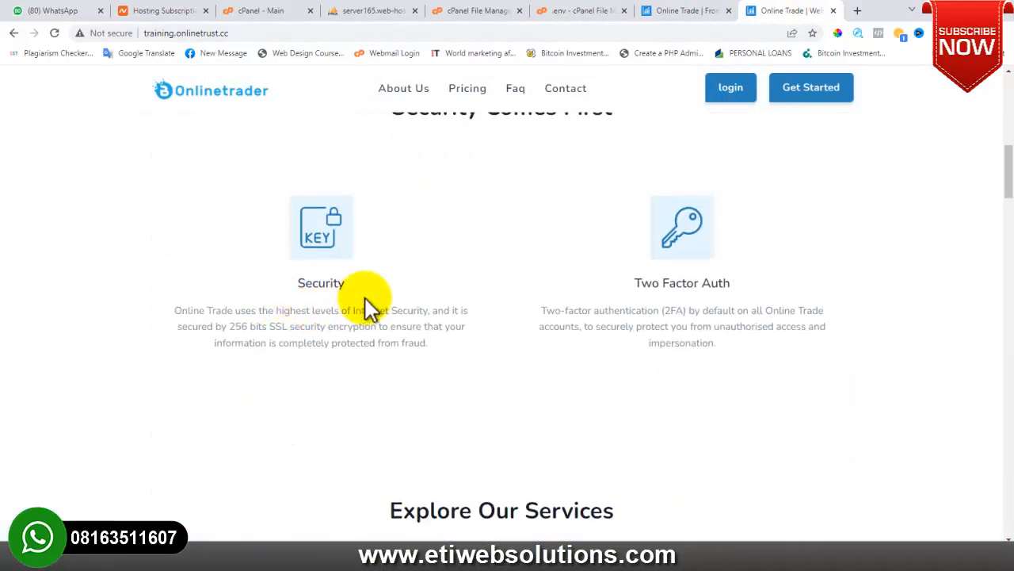
scroll(365, 298, "up", 8)
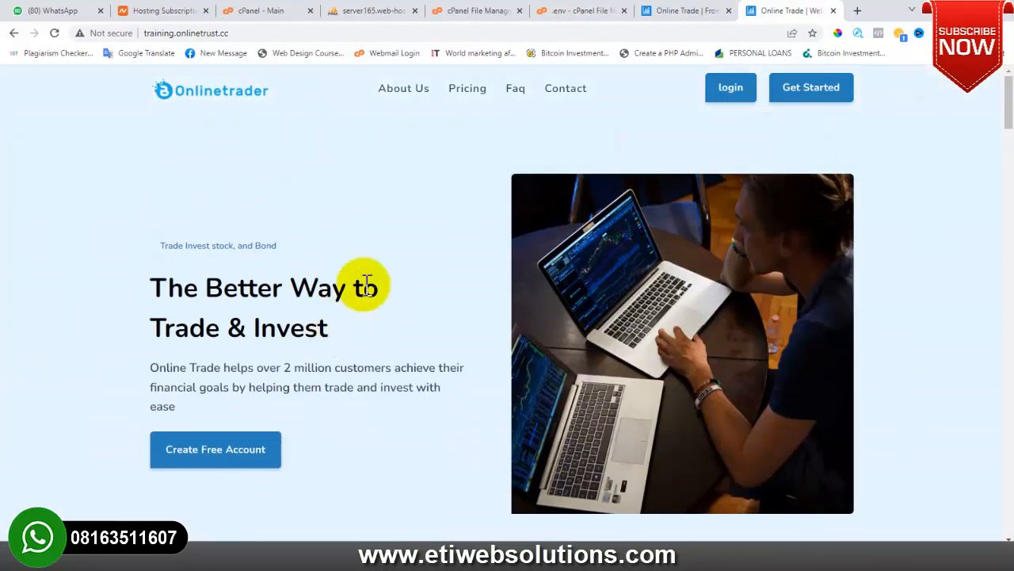
Step: Open the Faq page of the public site and expand the "Can i earn Profit Everyday ?" question to compare it with the admin entries
left_click(661, 11)
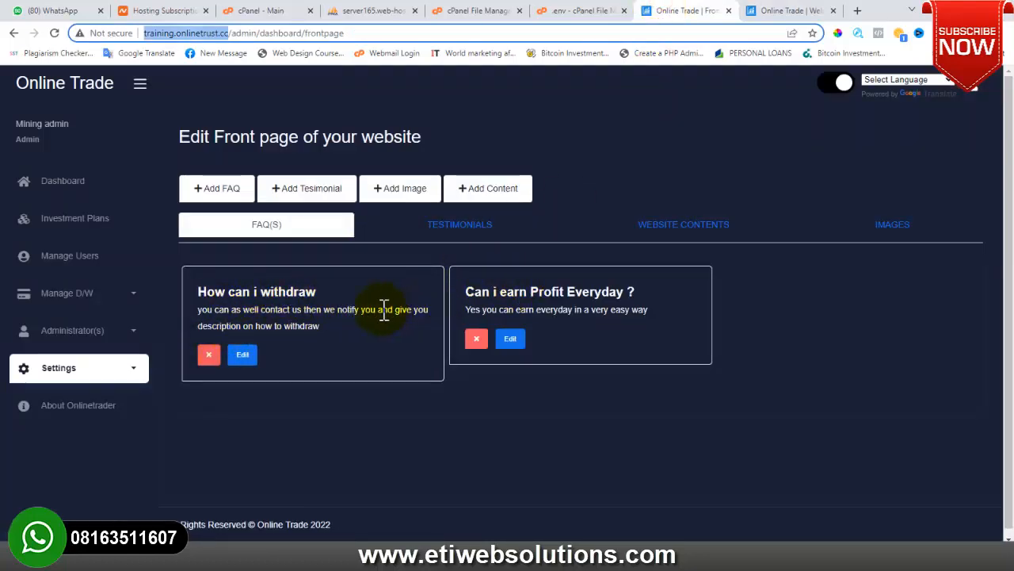
left_click(787, 10)
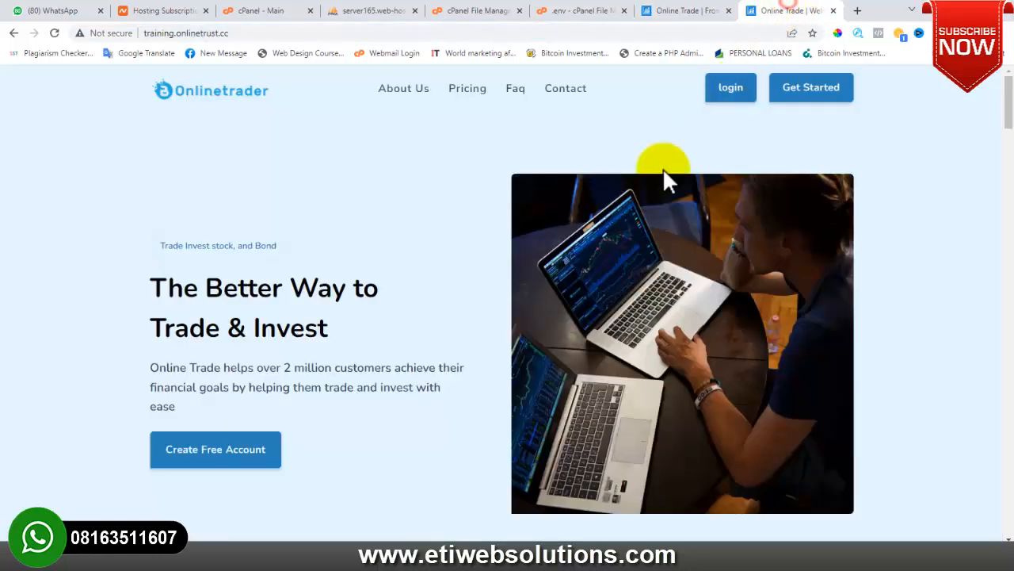
left_click(515, 89)
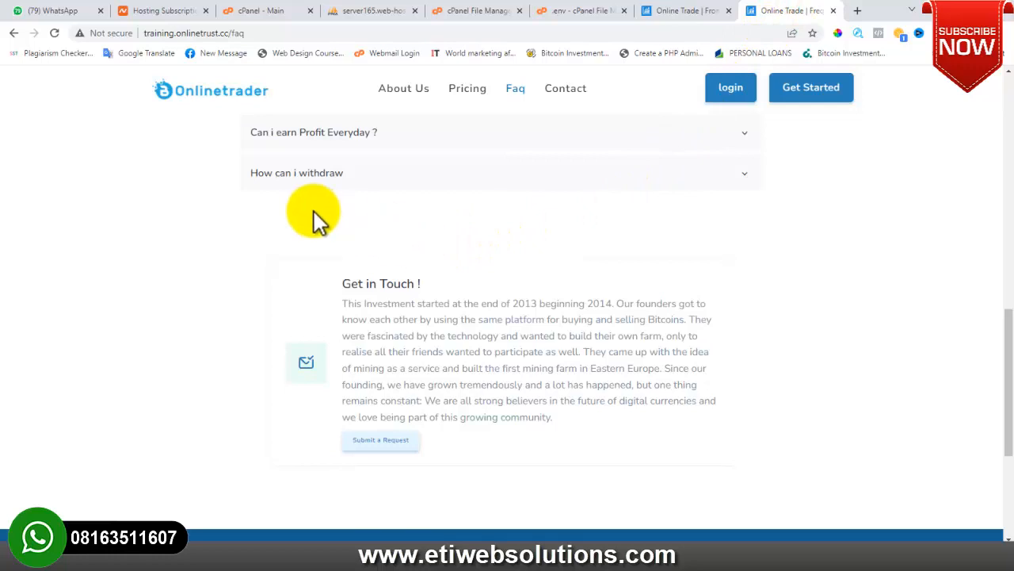
scroll(317, 214, "up", 10)
scroll(365, 199, "down", 10)
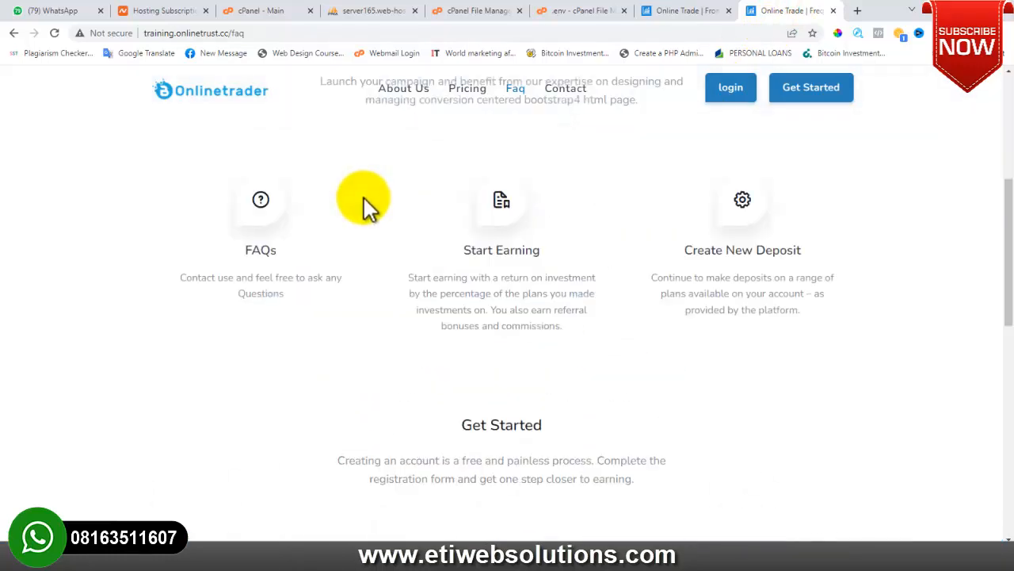
scroll(340, 230, "up", 3)
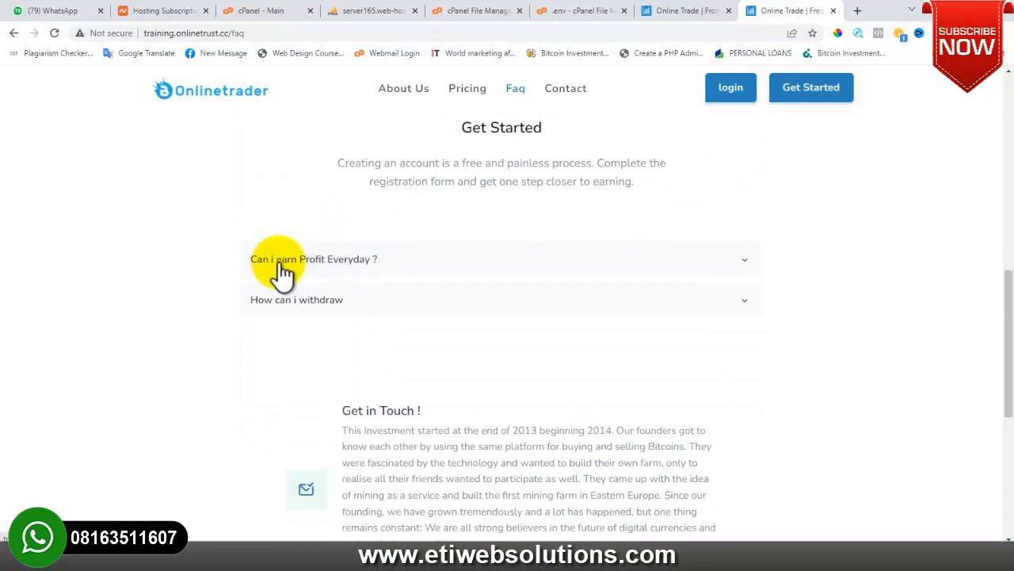
left_click(489, 268)
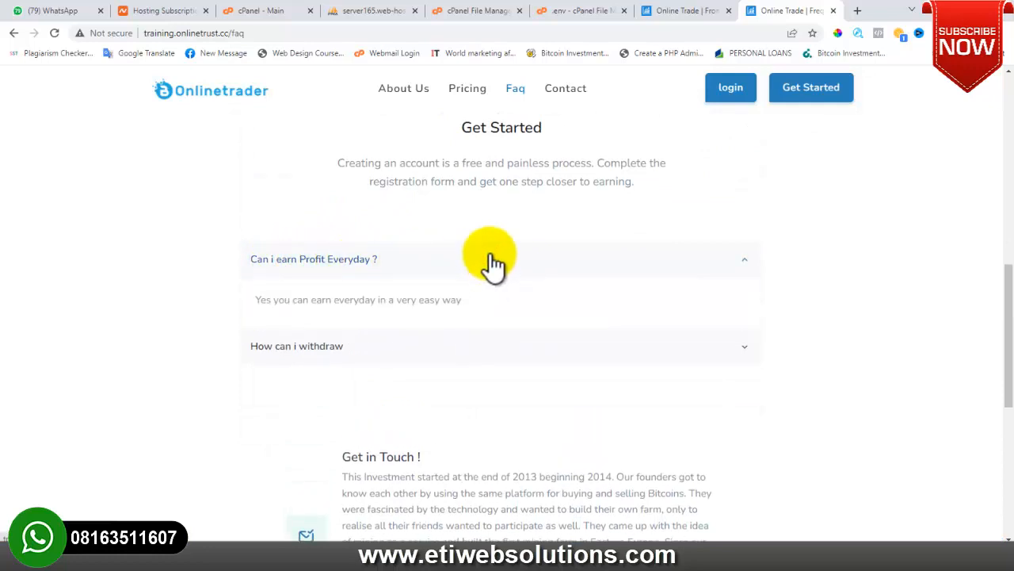
Step: In the admin Frontend Settings, change the "How can i withdraw" FAQ's question to "Welcome To EazyTech Solutions" and update it
left_click(690, 11)
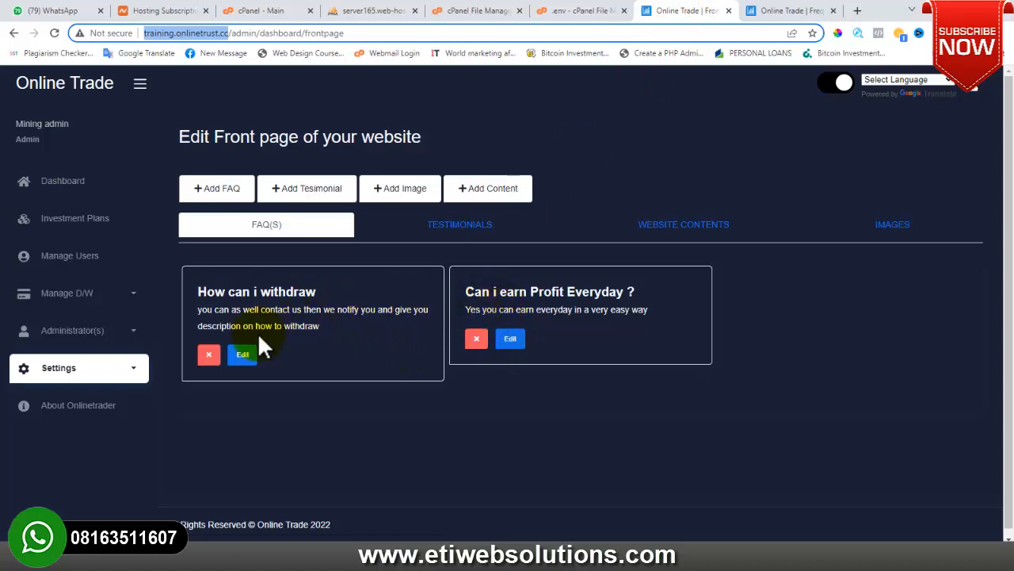
left_click(244, 356)
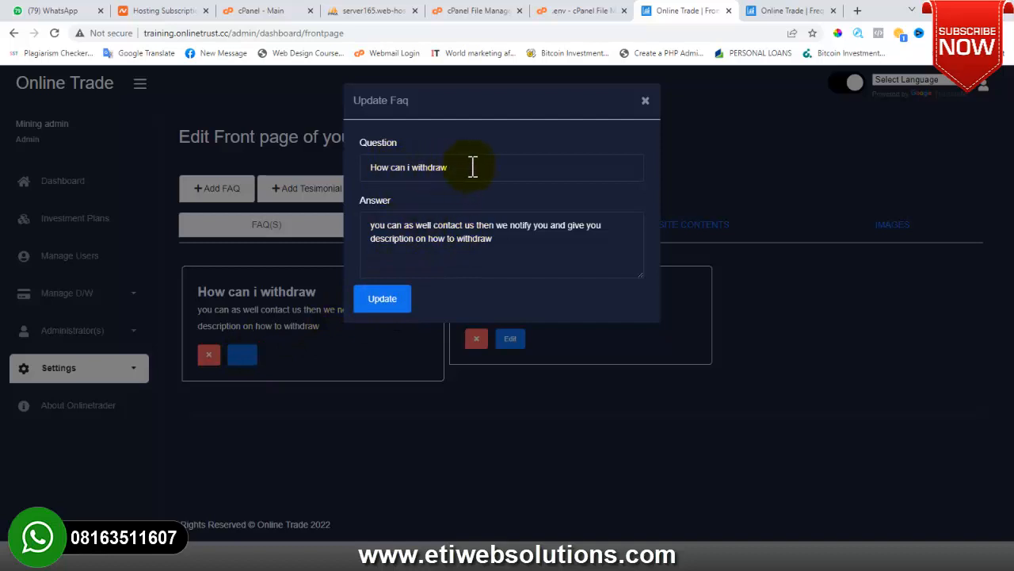
left_click_drag(472, 166, 370, 169)
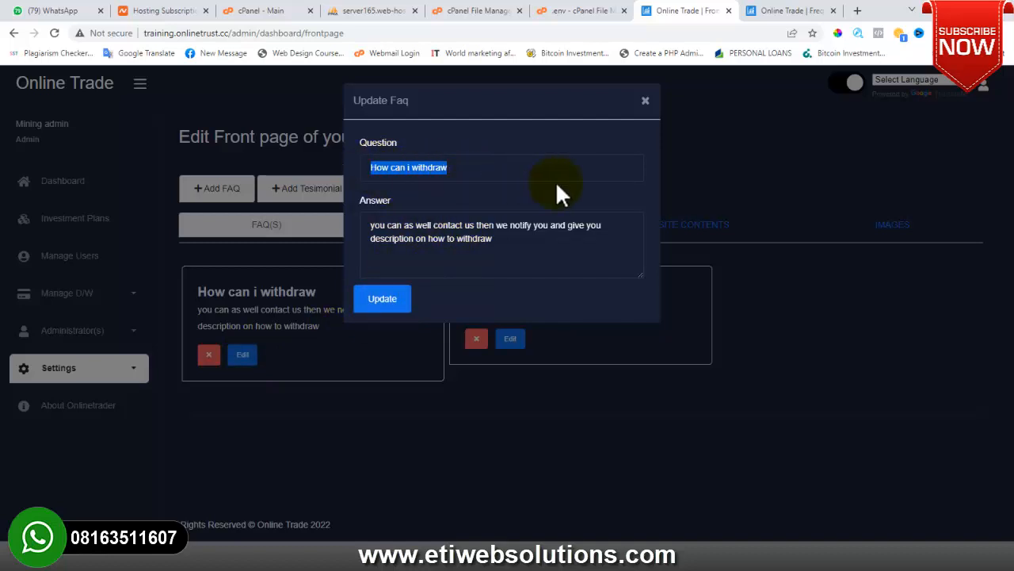
type("W")
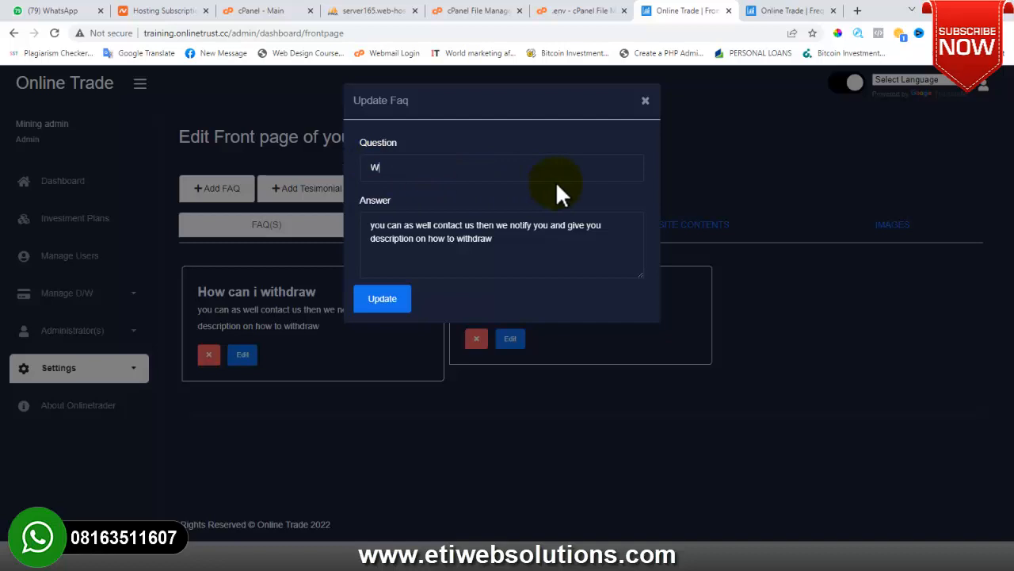
type("elcome To EazyTech Solutions")
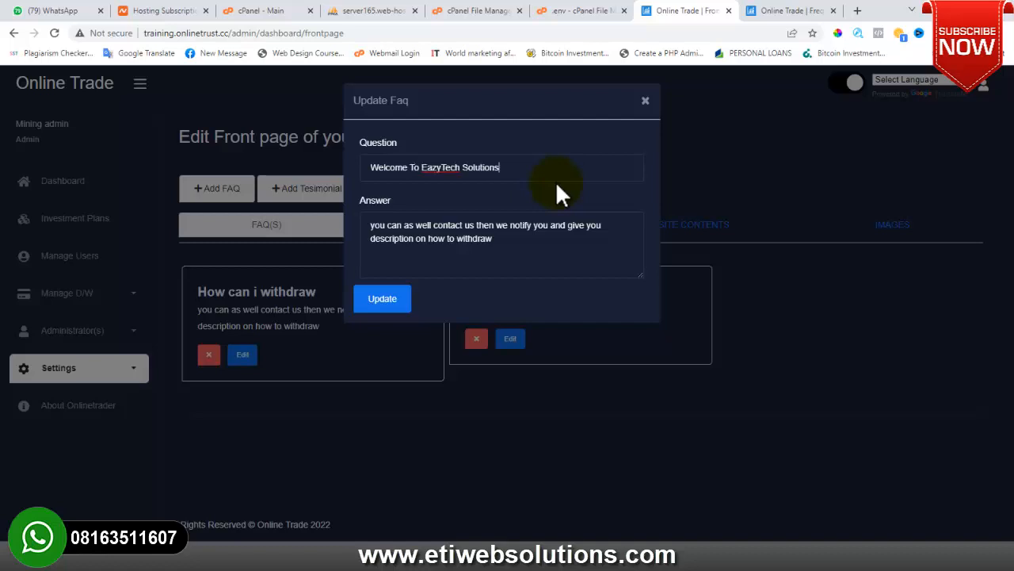
left_click(387, 301)
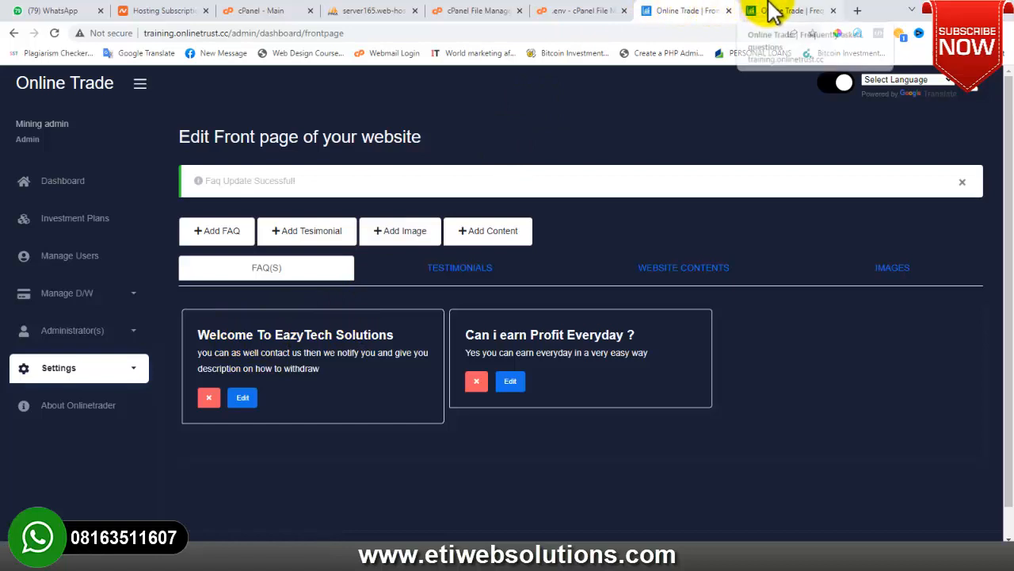
Step: Reload the public Faq page and check the edited question and the help sections above it
scroll(555, 349, "down", 1)
left_click(800, 10)
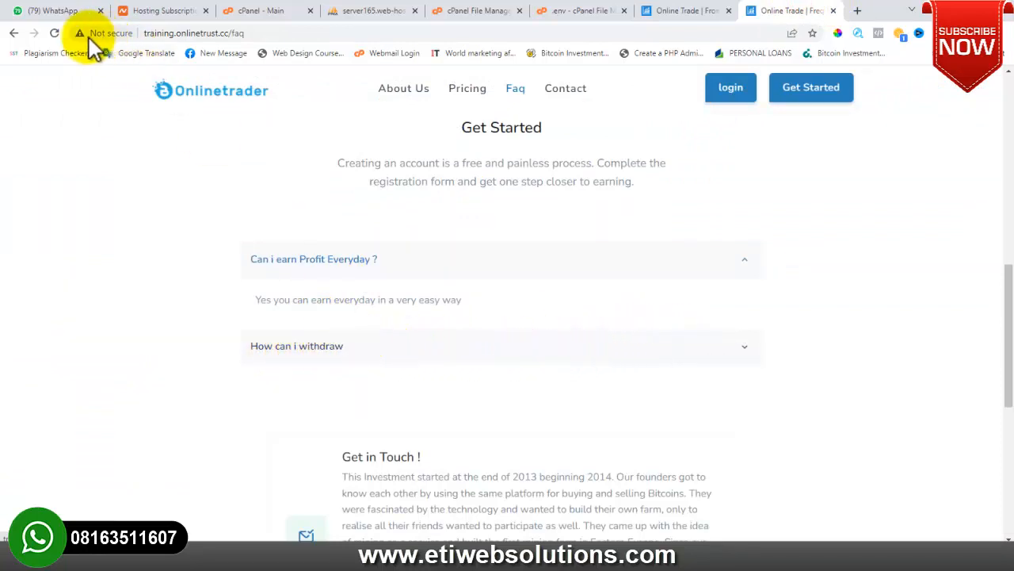
left_click(59, 37)
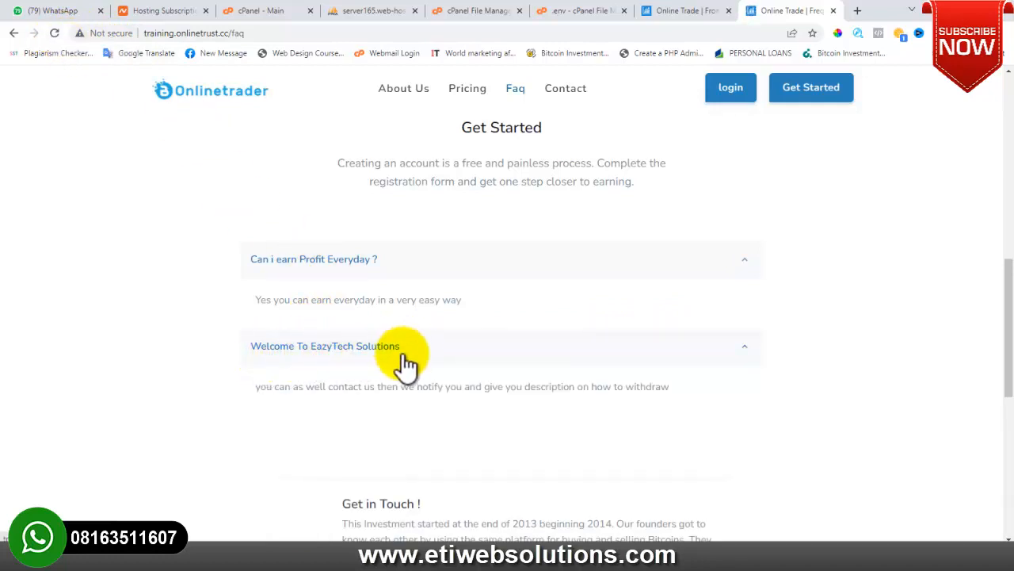
scroll(385, 346, "up", 5)
scroll(379, 340, "up", 2)
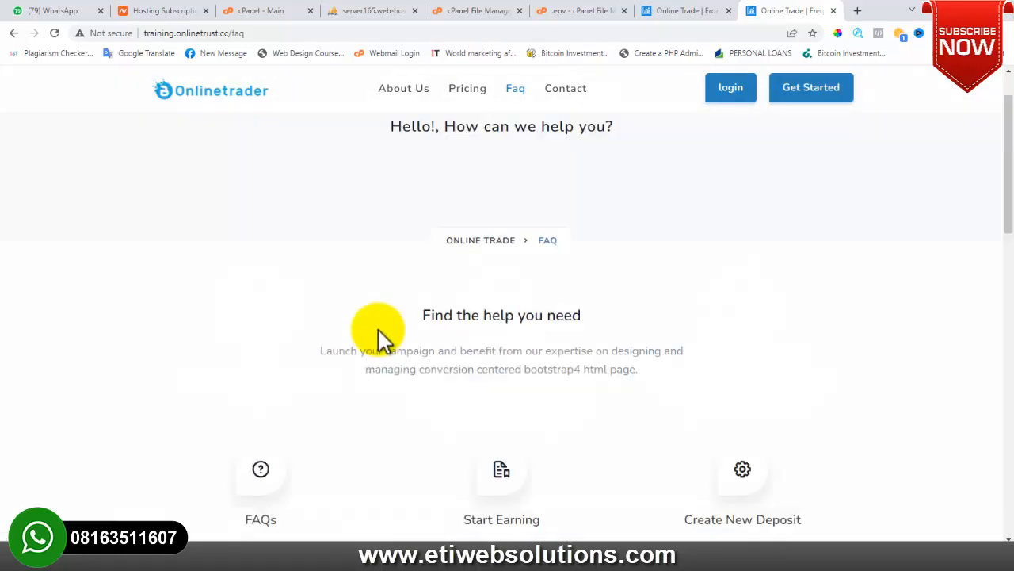
scroll(392, 361, "down", 6)
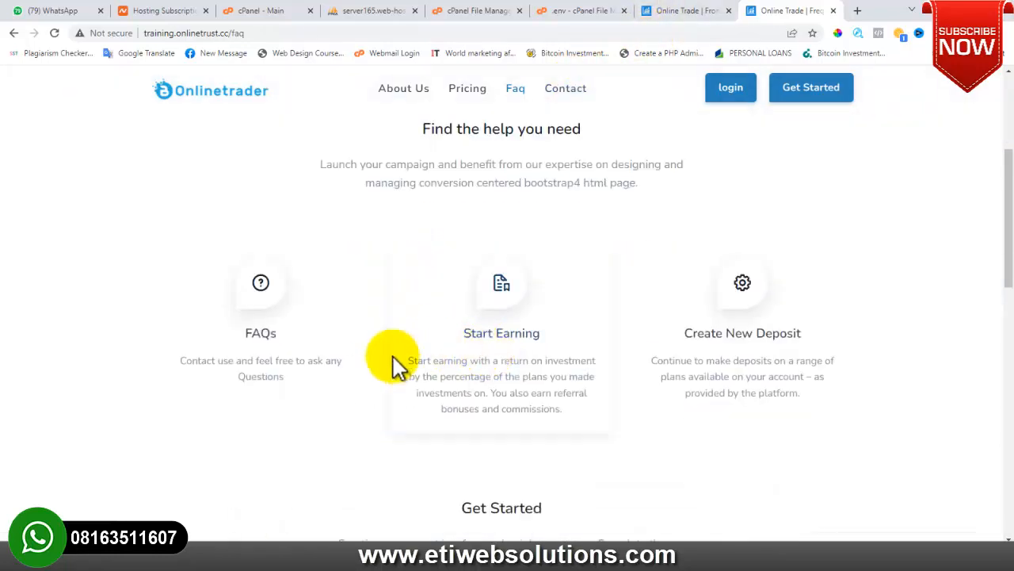
scroll(351, 348, "up", 3)
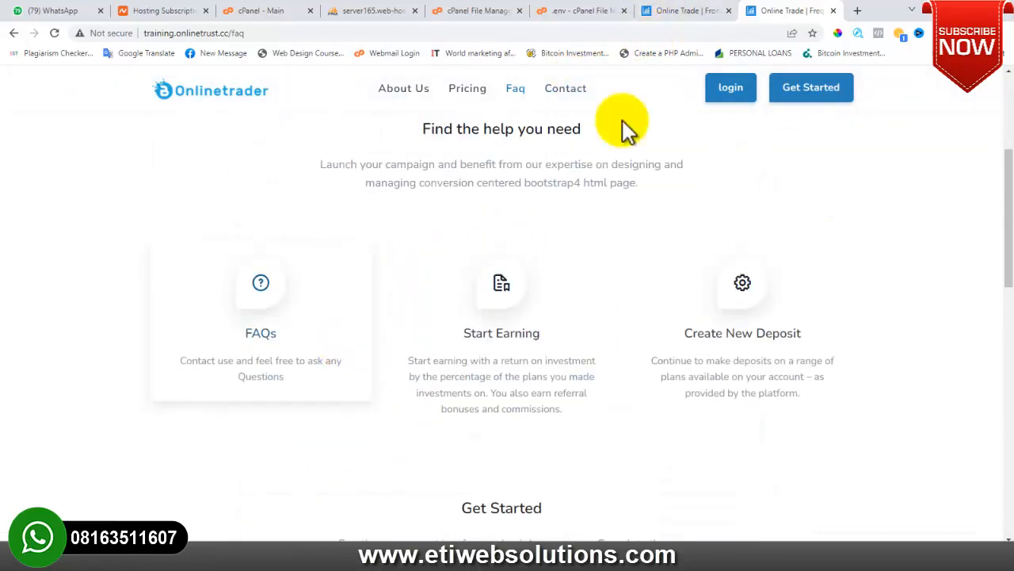
Step: Return to the admin Frontend Settings and look through the testimonials and the website contents
left_click(679, 11)
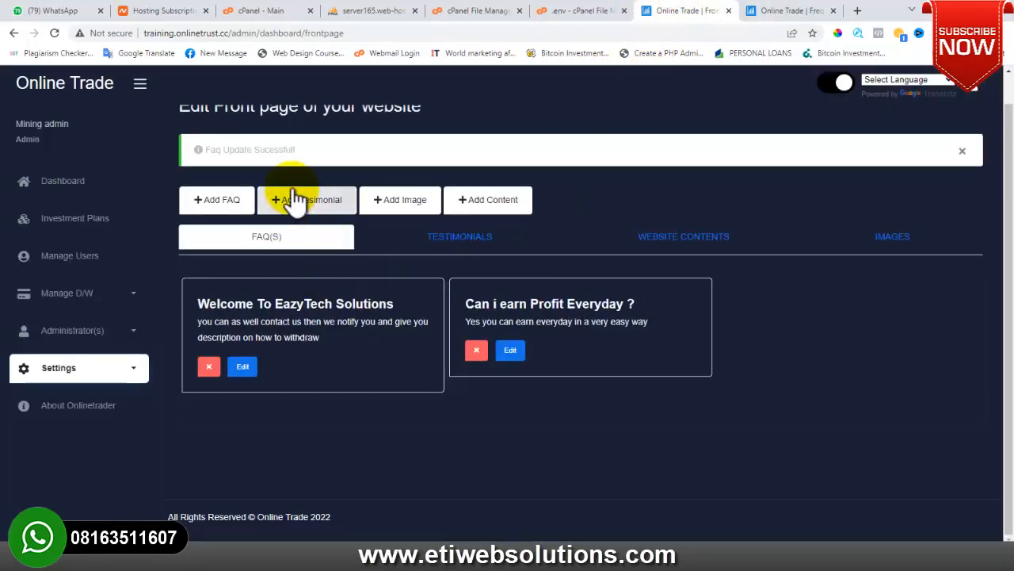
left_click(458, 245)
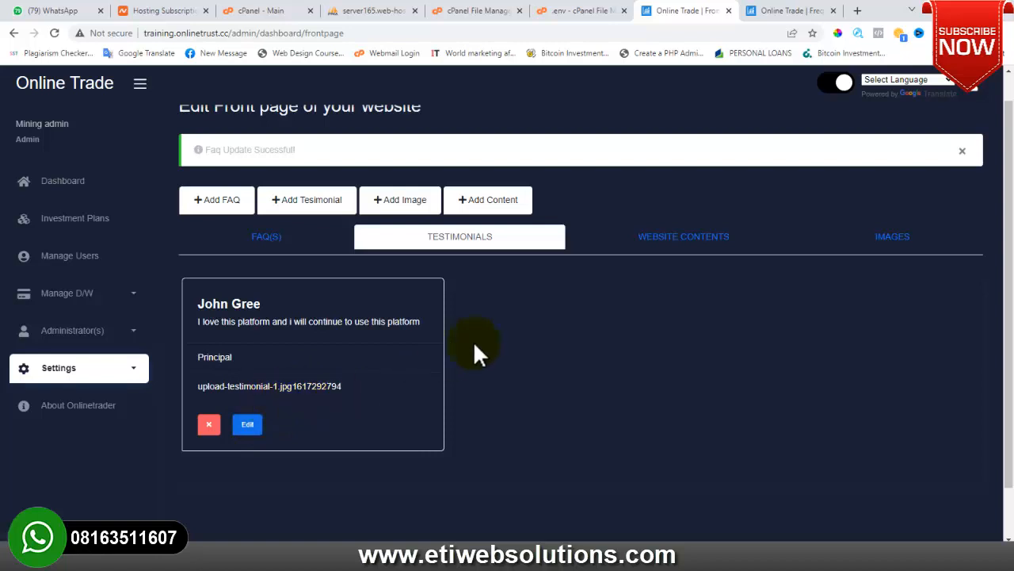
left_click(661, 243)
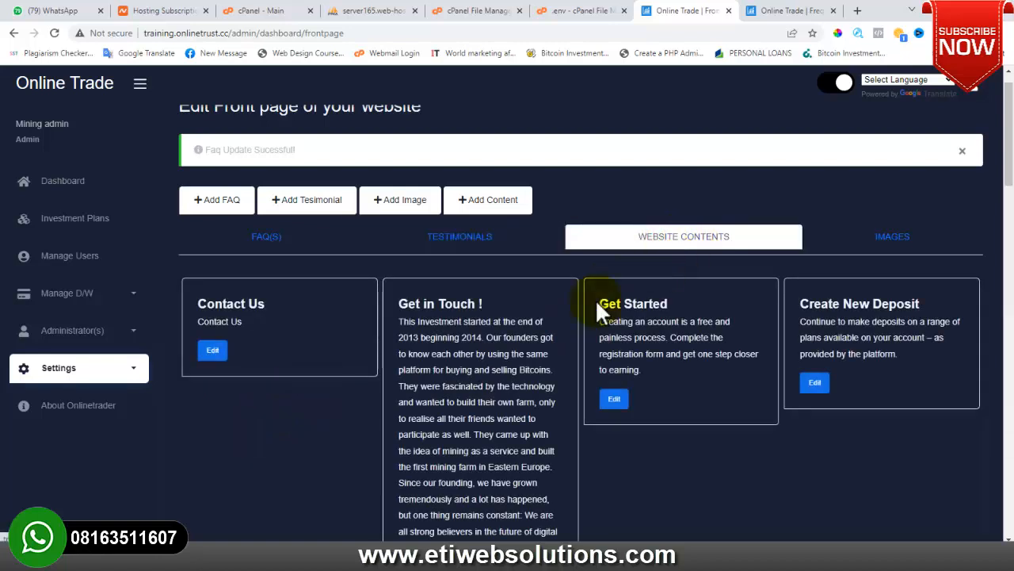
scroll(452, 283, "down", 5)
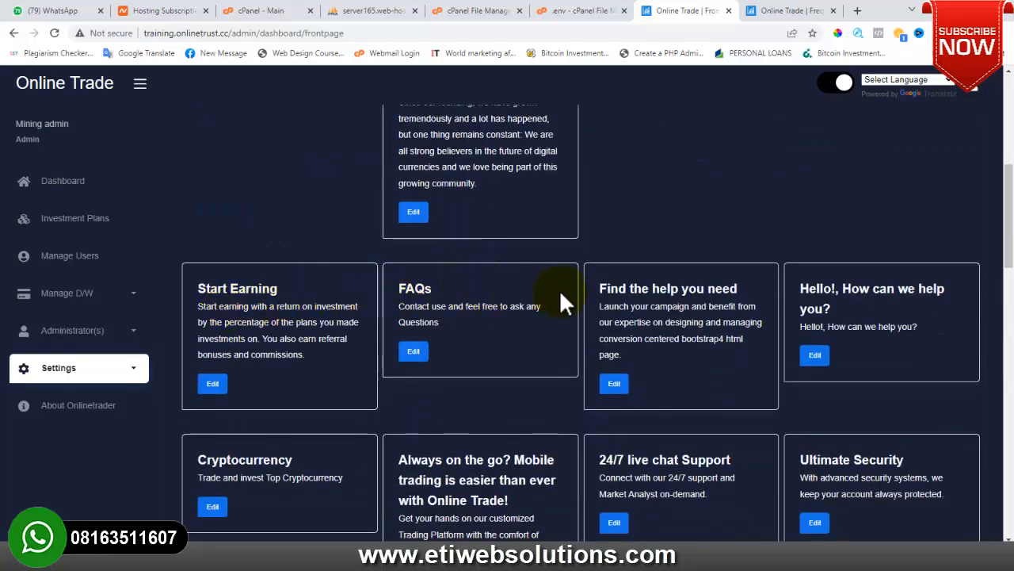
scroll(507, 321, "down", 5)
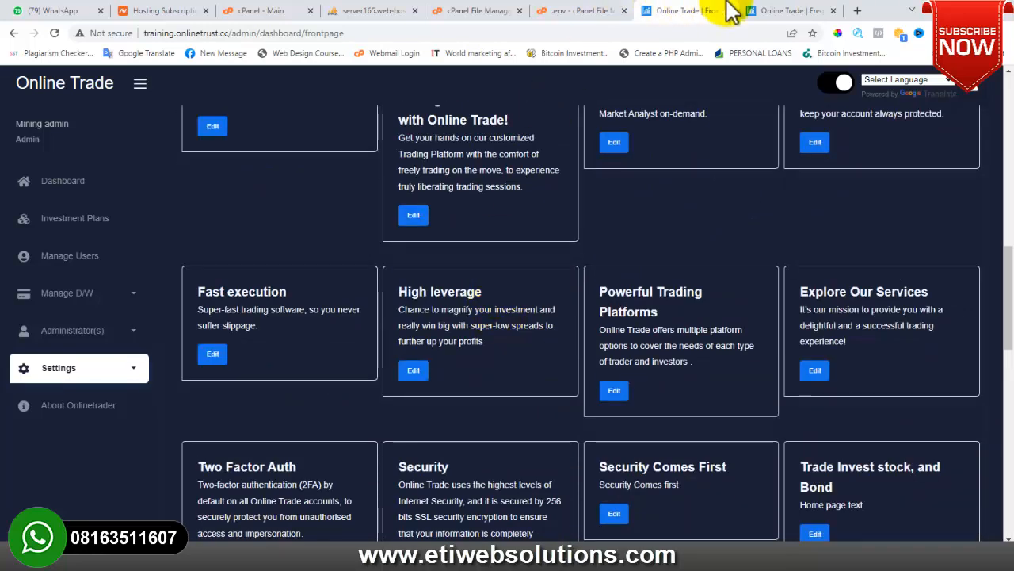
Step: Open the public site's homepage from its Faq page and look through its sections for comparison with the website contents
left_click(753, 11)
scroll(487, 306, "up", 3)
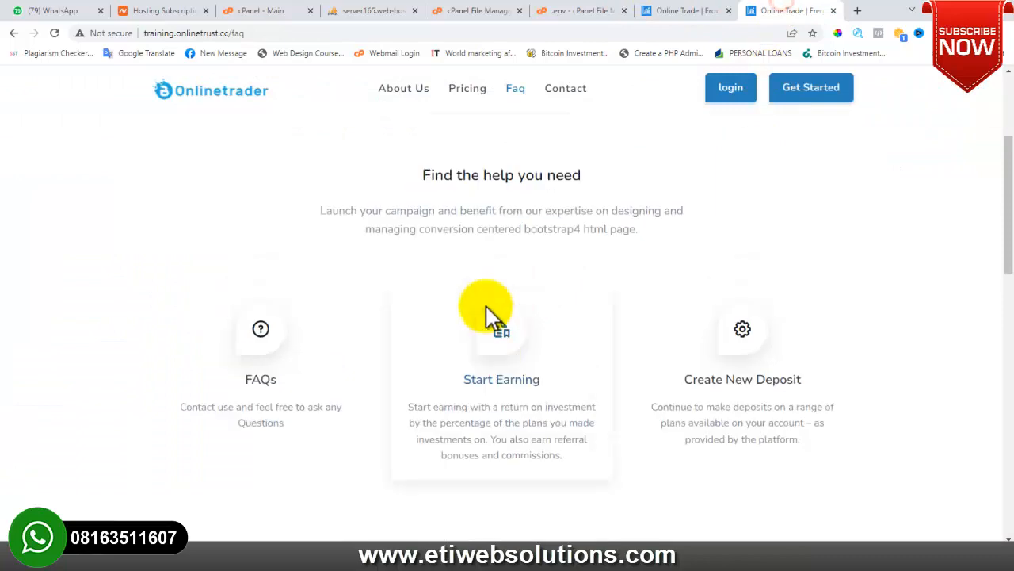
left_click(231, 89)
scroll(188, 250, "down", 3)
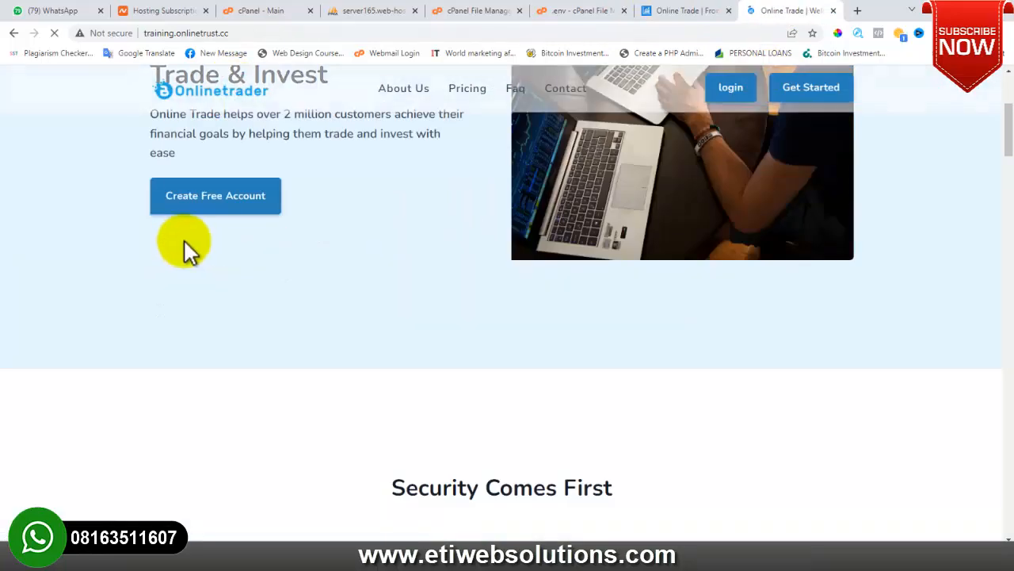
scroll(238, 242, "down", 12)
Step: Go back to the admin website contents and examine the editable text blocks from Contact Us down to What our Customer says!
left_click(675, 10)
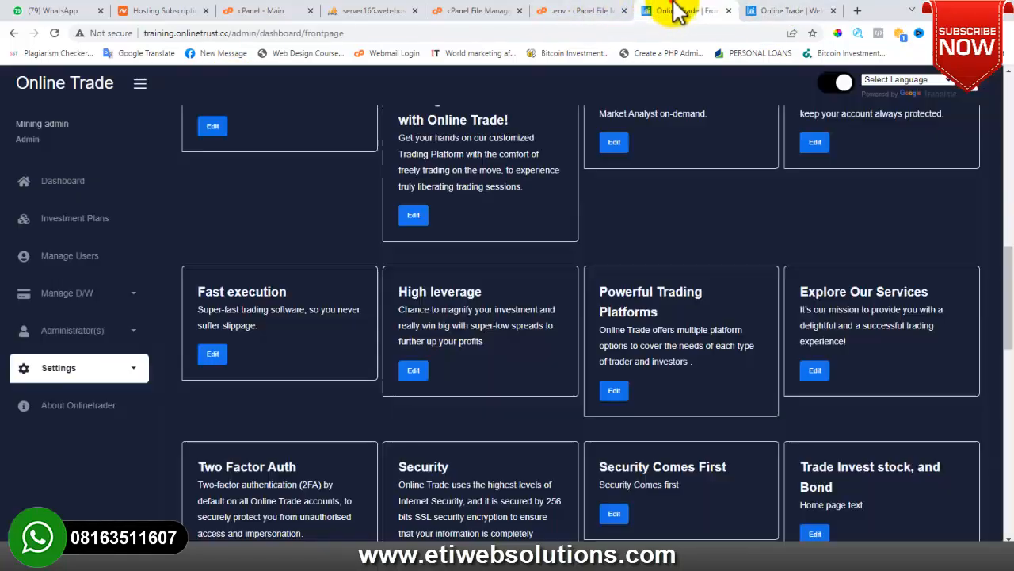
scroll(404, 317, "up", 2)
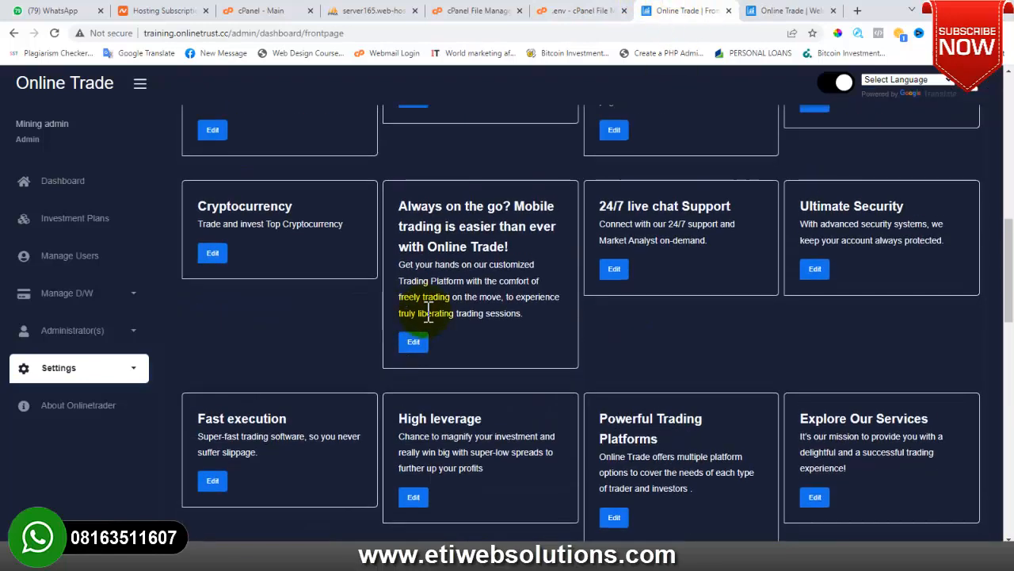
scroll(475, 277, "up", 5)
scroll(514, 278, "up", 2)
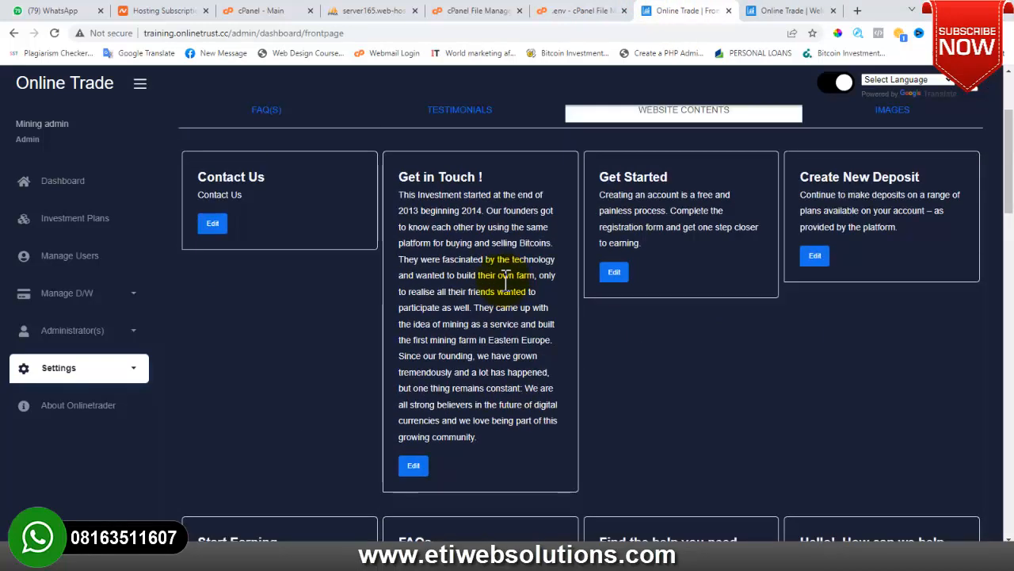
scroll(535, 252, "up", 3)
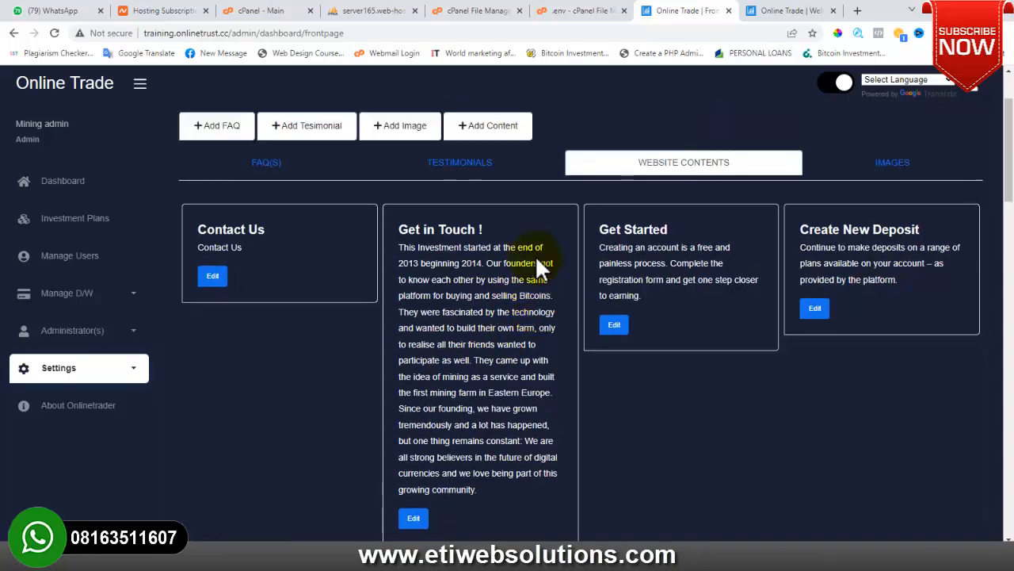
scroll(532, 260, "down", 4)
scroll(533, 259, "down", 10)
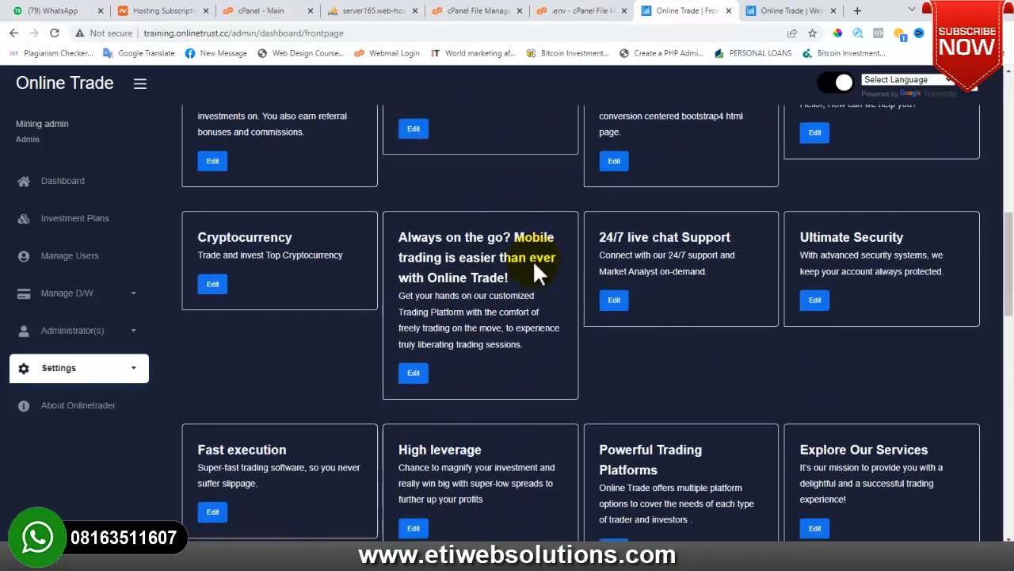
scroll(531, 262, "down", 8)
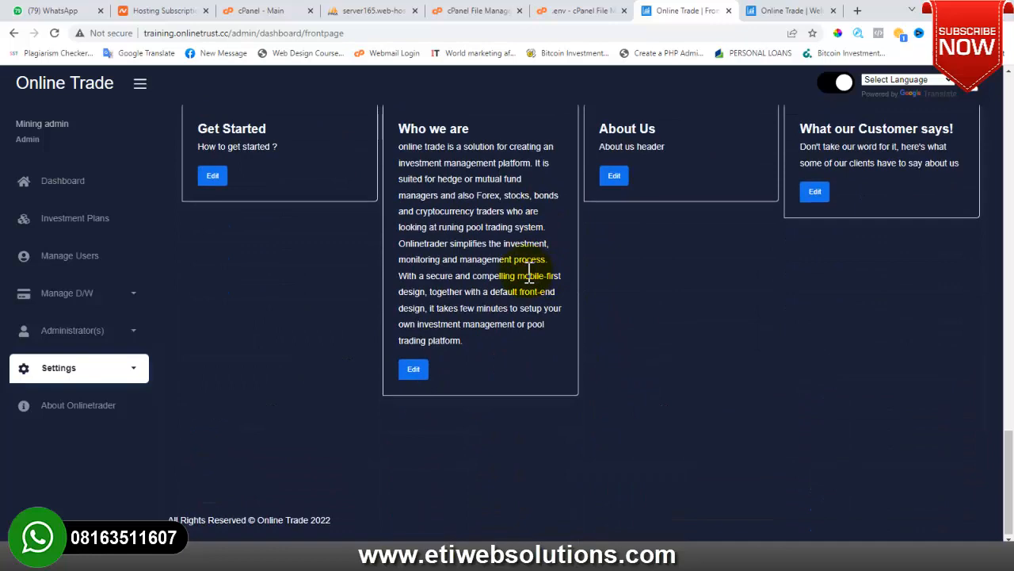
scroll(468, 266, "down", 1)
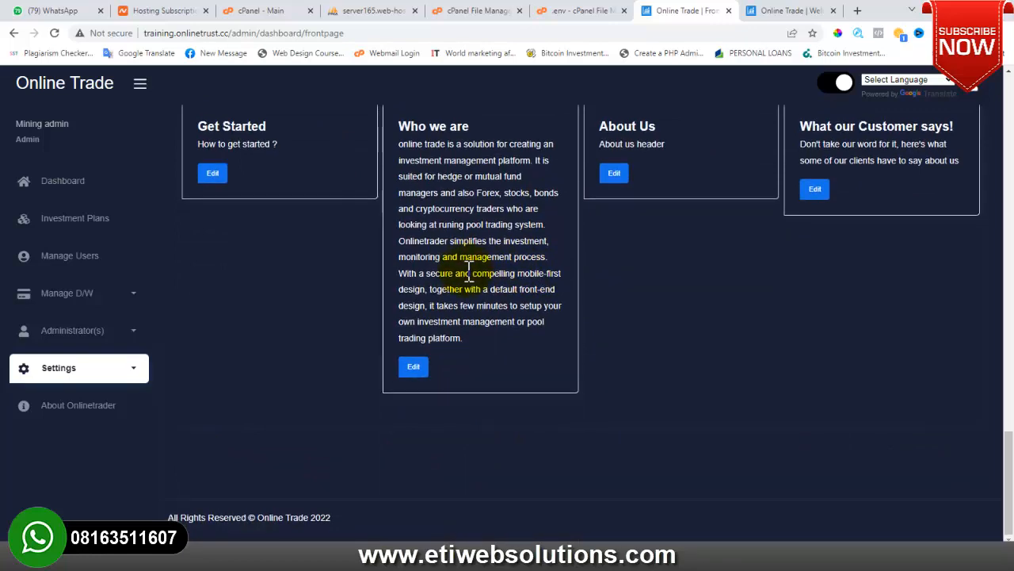
scroll(475, 269, "up", 4)
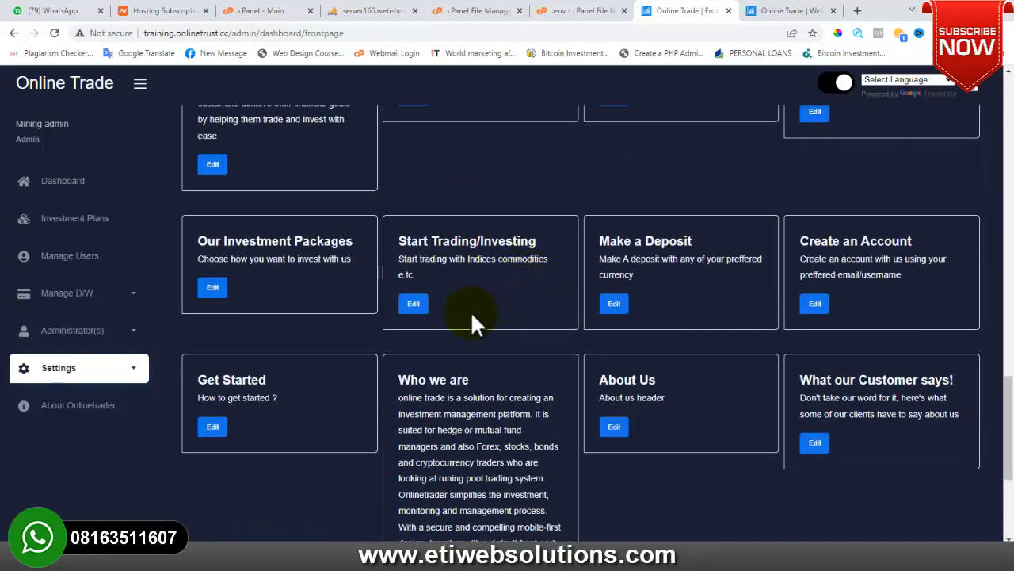
scroll(470, 310, "down", 2)
scroll(470, 311, "up", 2)
scroll(471, 311, "down", 4)
scroll(474, 313, "up", 6)
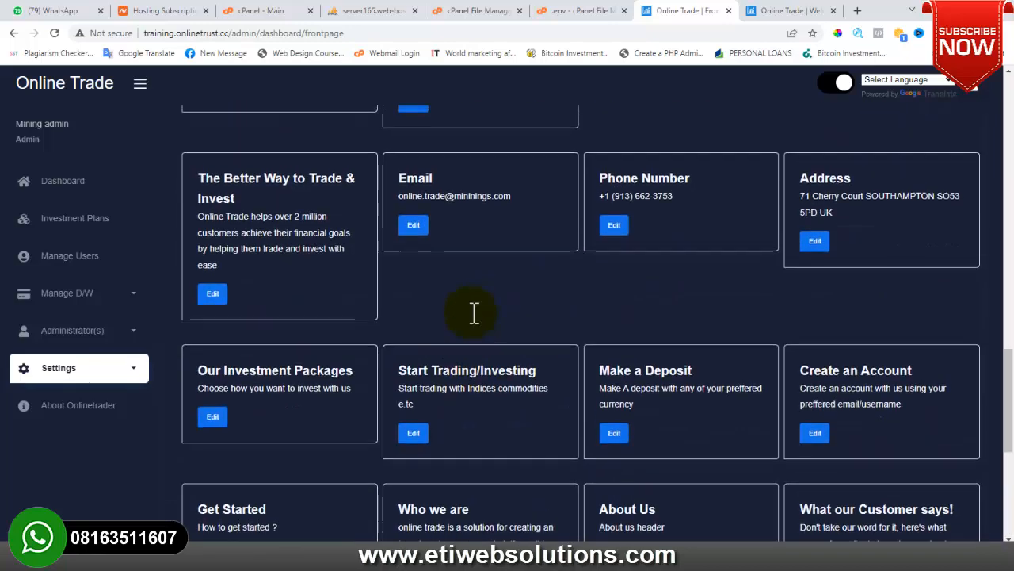
scroll(472, 311, "up", 9)
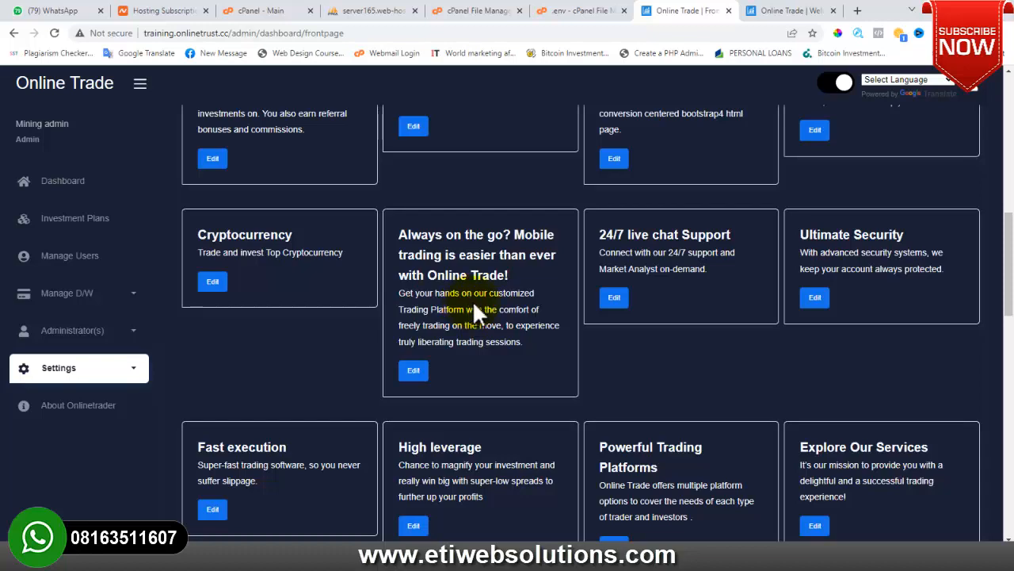
scroll(537, 289, "up", 5)
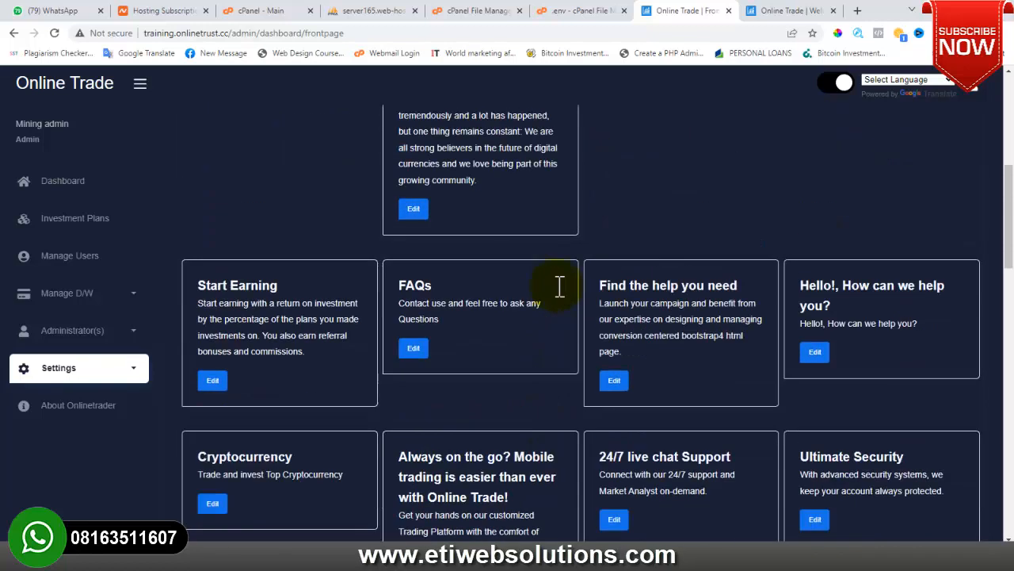
Step: Examine the editable website images in the Frontend Settings, from the About image and Home Image to the testimonial photos
scroll(551, 289, "up", 3)
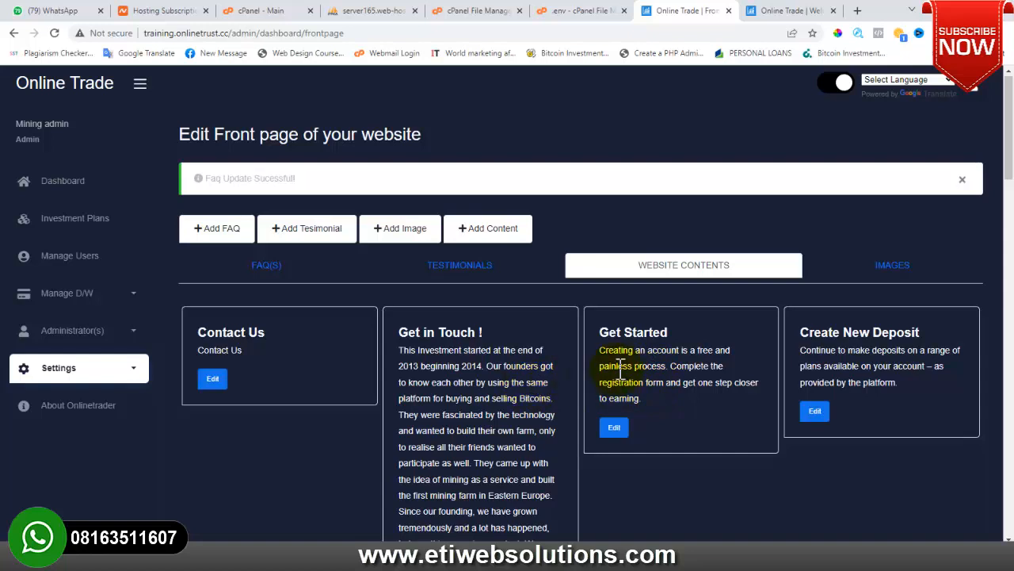
left_click(894, 273)
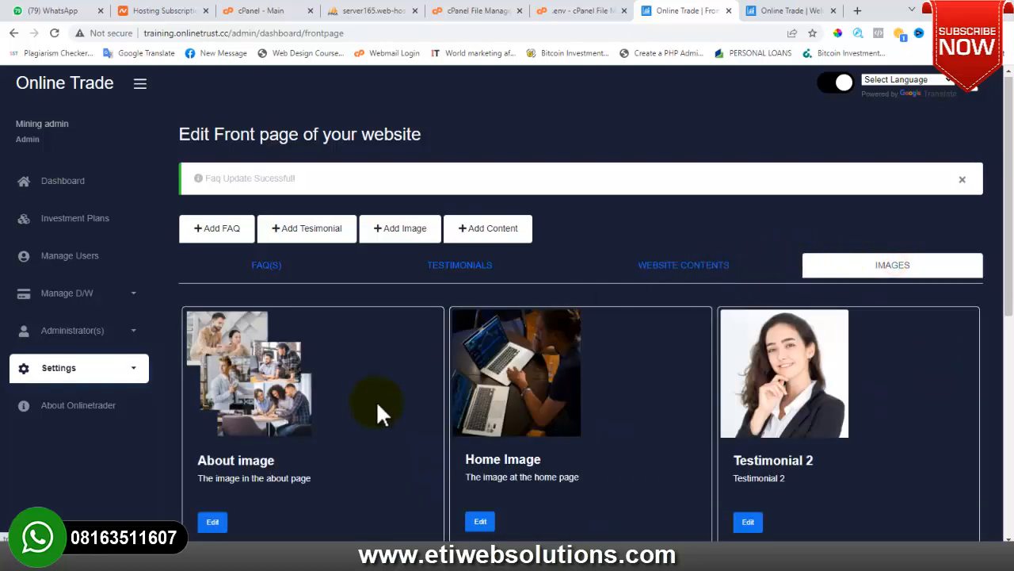
scroll(317, 424, "down", 1)
scroll(570, 339, "down", 3)
scroll(539, 332, "up", 2)
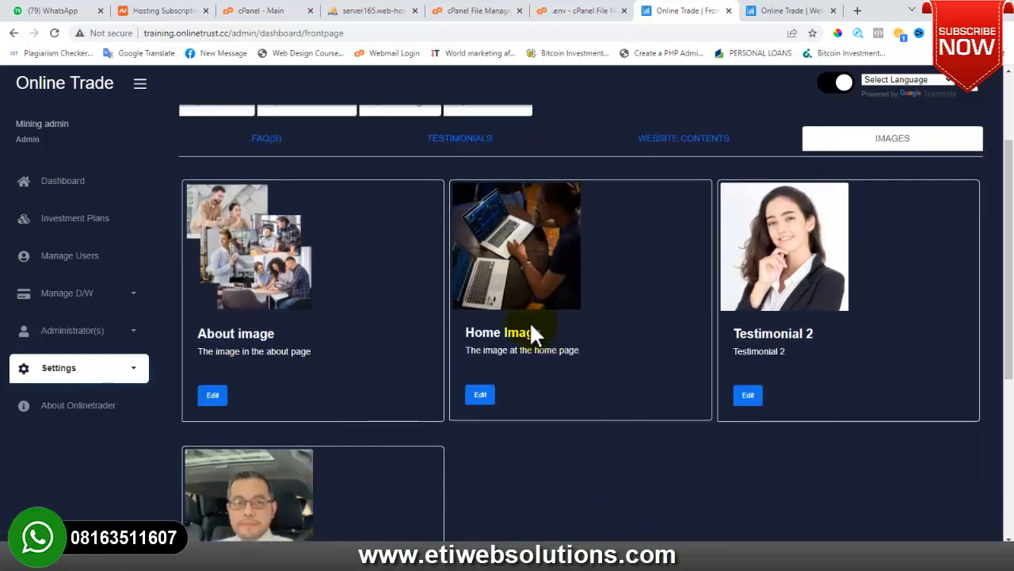
scroll(523, 333, "down", 4)
scroll(561, 319, "up", 5)
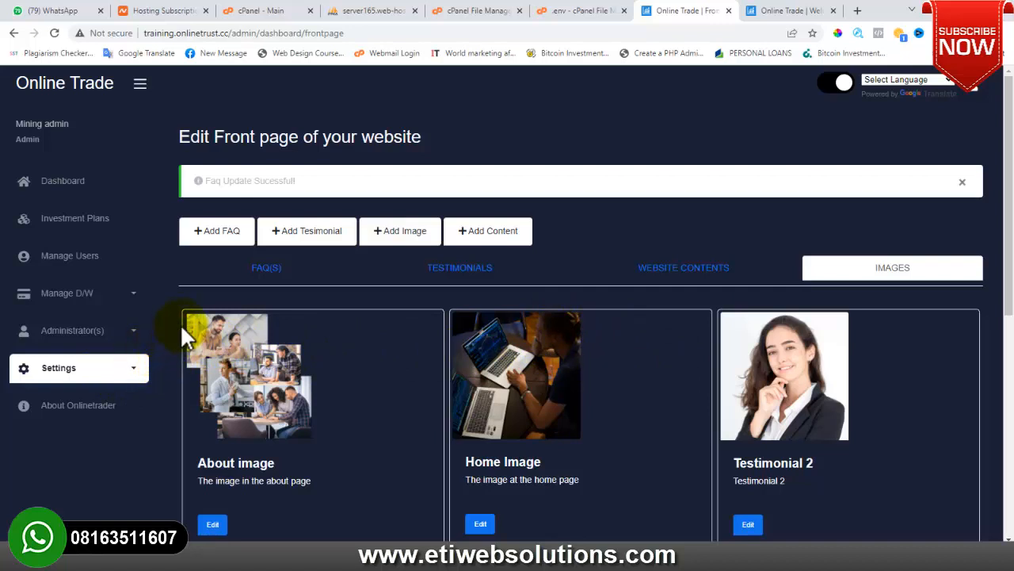
Step: Look over the list of available settings pages and return to the admin Dashboard
left_click(131, 373)
scroll(135, 396, "down", 2)
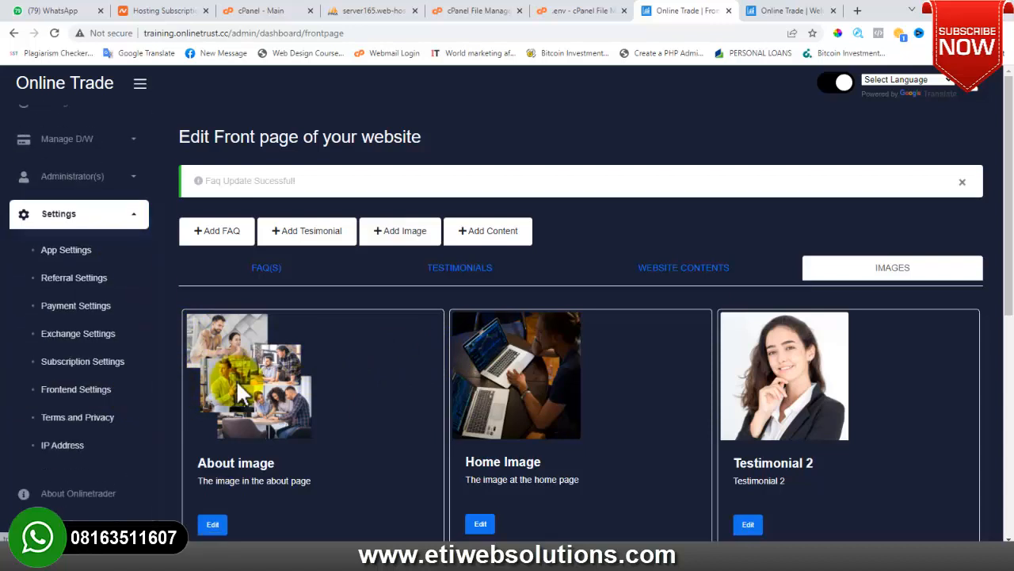
left_click(134, 219)
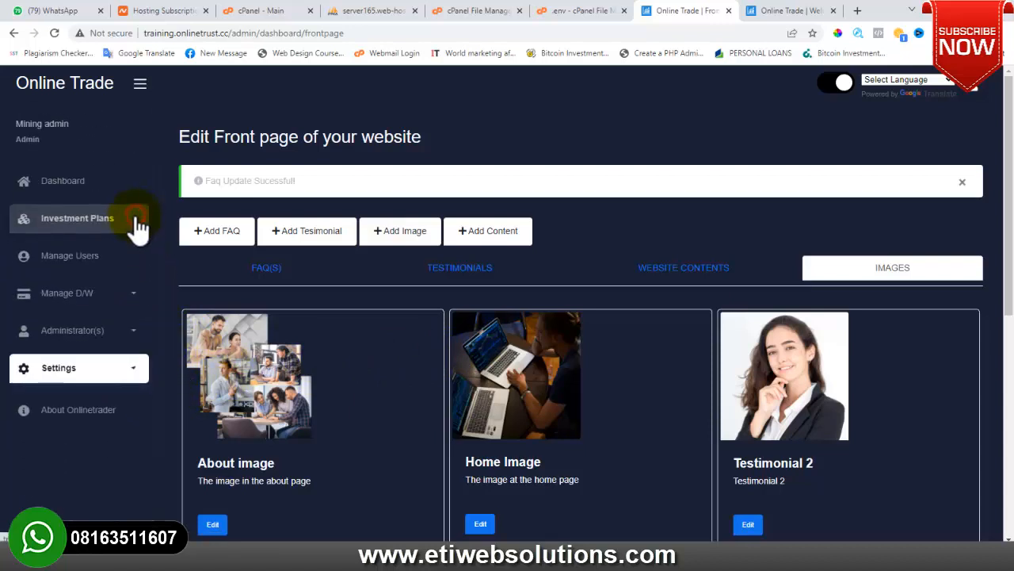
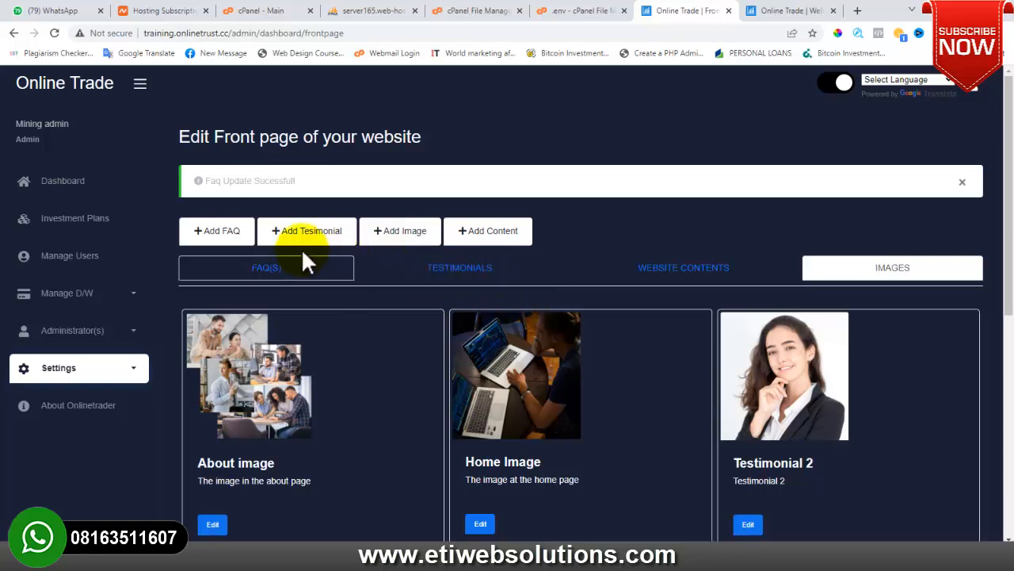
left_click(99, 185)
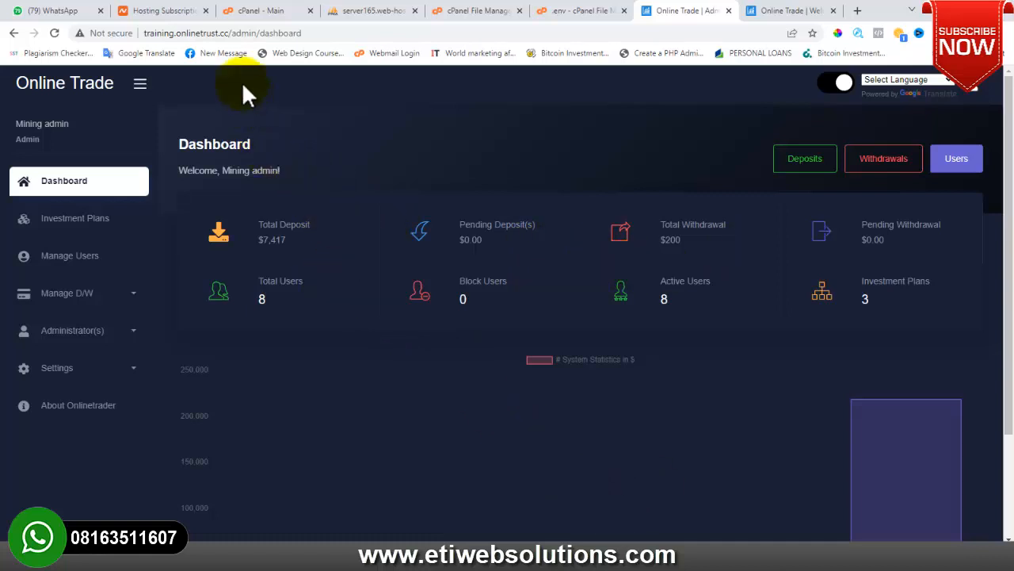
Step: Copy the site domain, load training.onlinetrust.cc in the Opera browser, and open its account registration form
left_click_drag(229, 33, 135, 32)
key("ctrl+c")
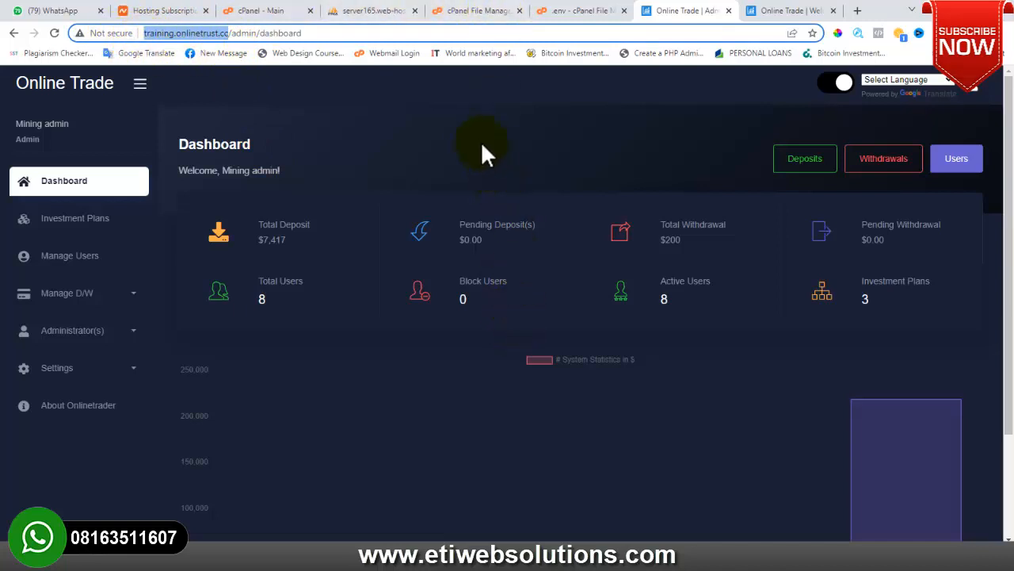
left_click(520, 553)
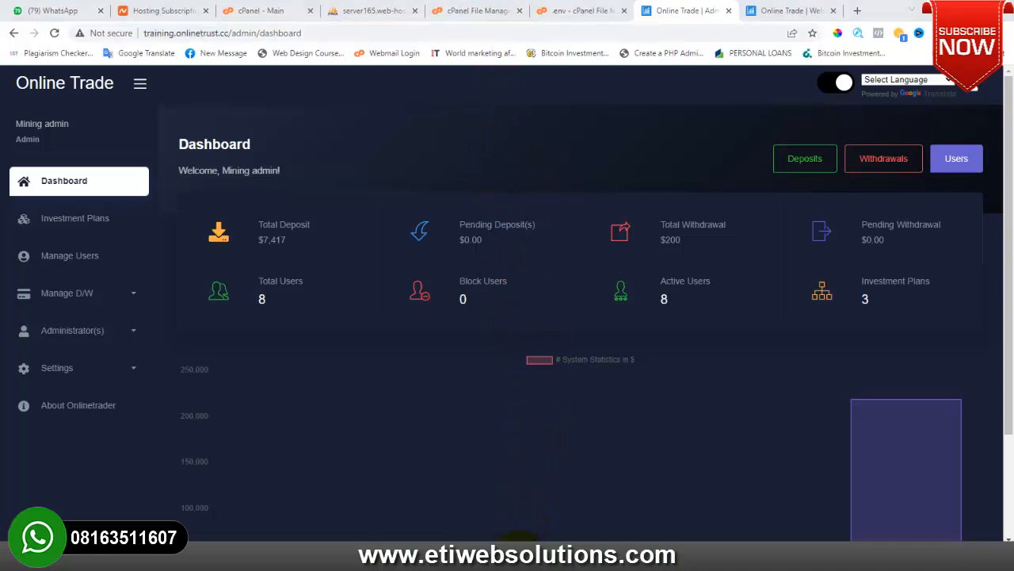
key("ctrl+v")
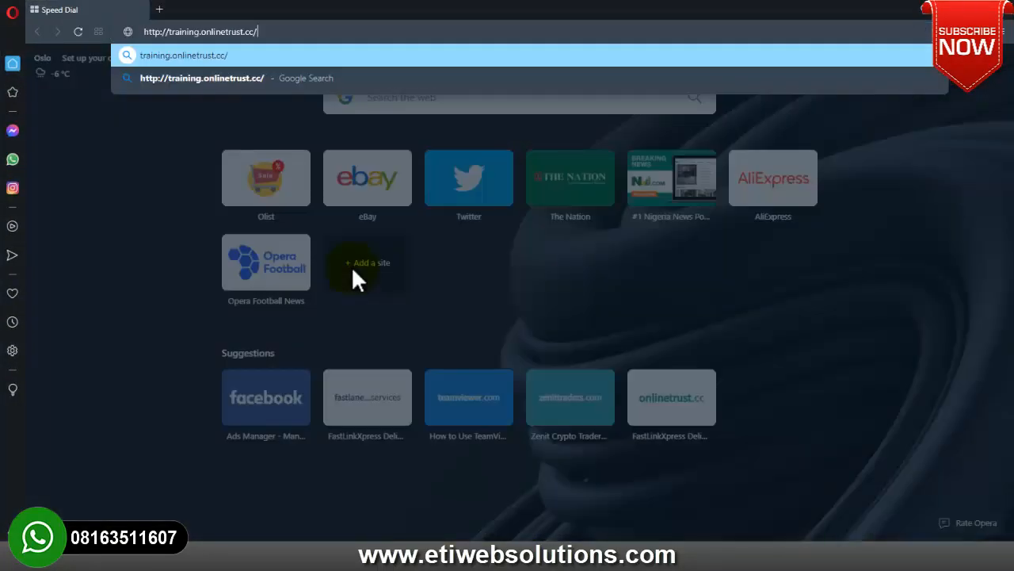
key("Return")
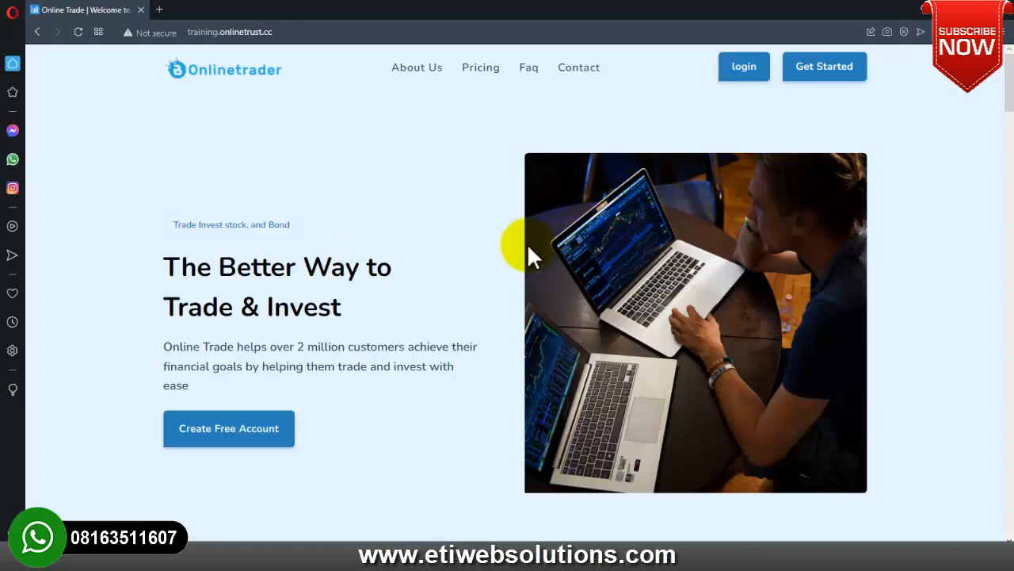
left_click(807, 72)
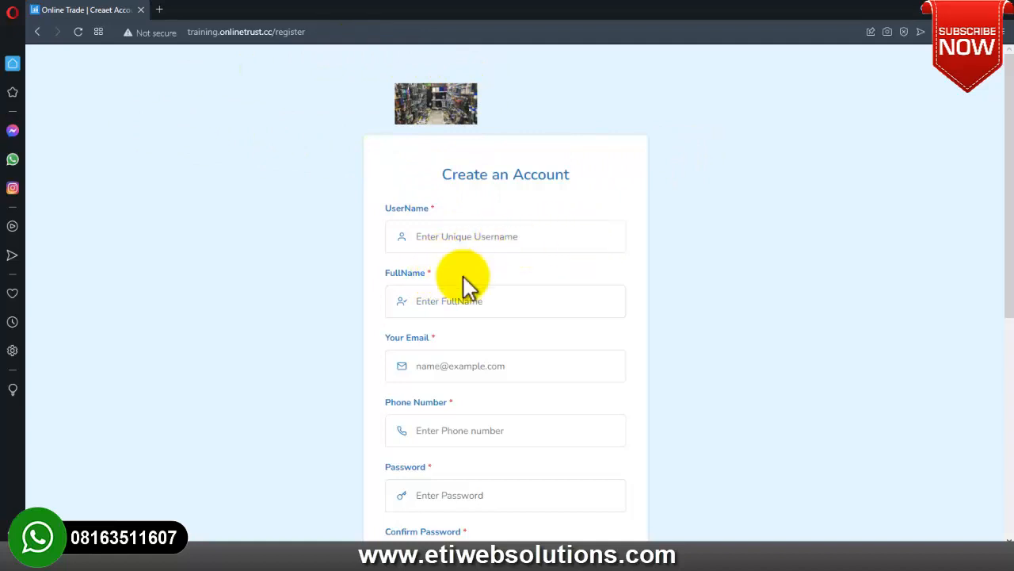
Step: Enter EazyTech as the username and EazyTech Solutions as the full name in the registration form
left_click(448, 236)
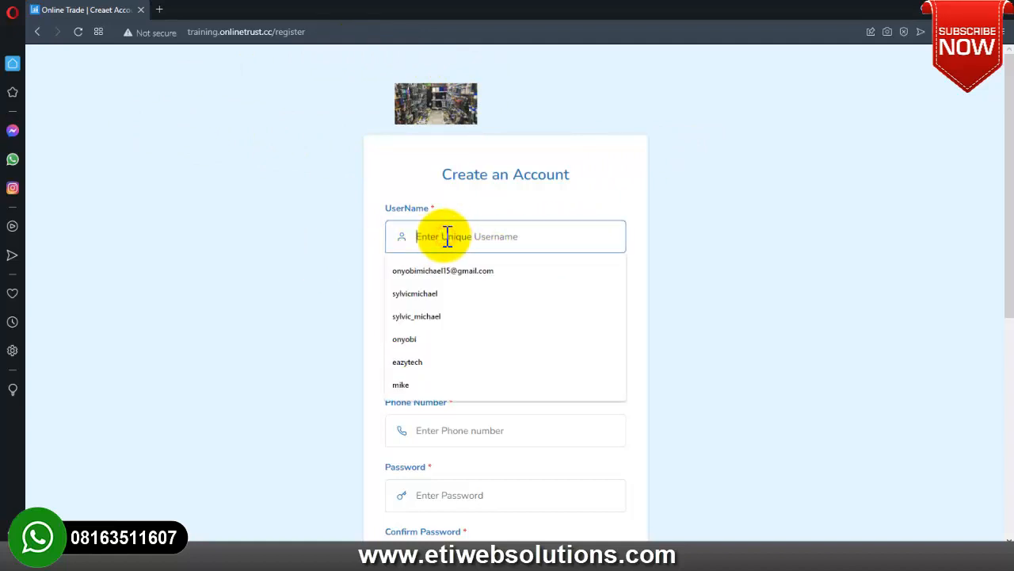
left_click(398, 235)
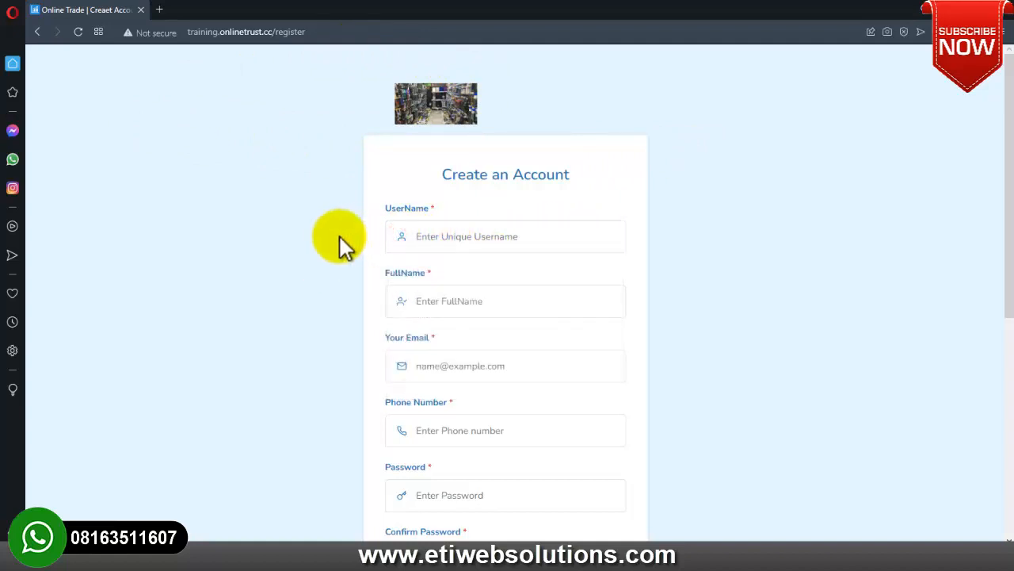
left_click(435, 229)
type("EazyTech")
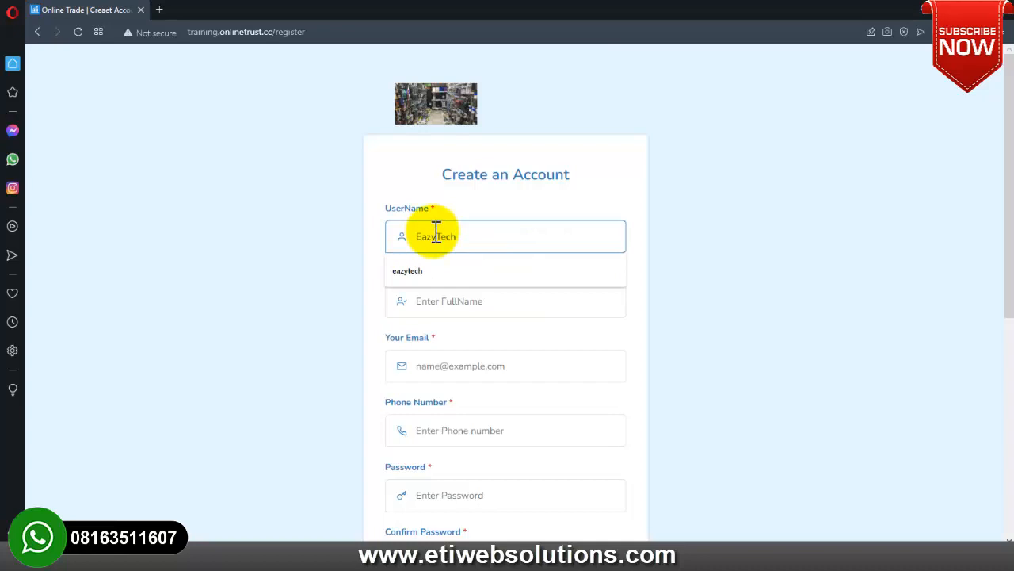
left_click(679, 226)
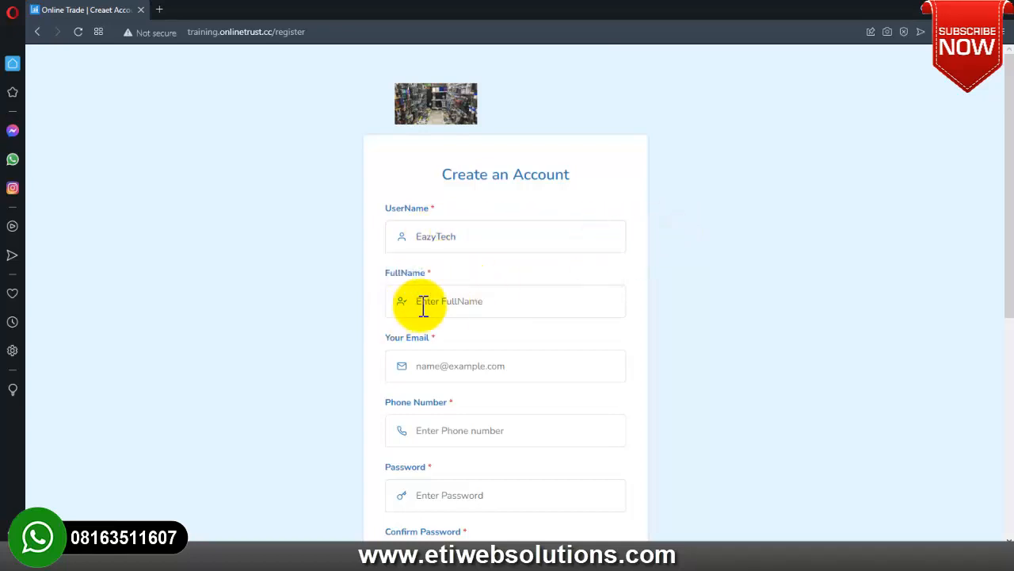
left_click(479, 306)
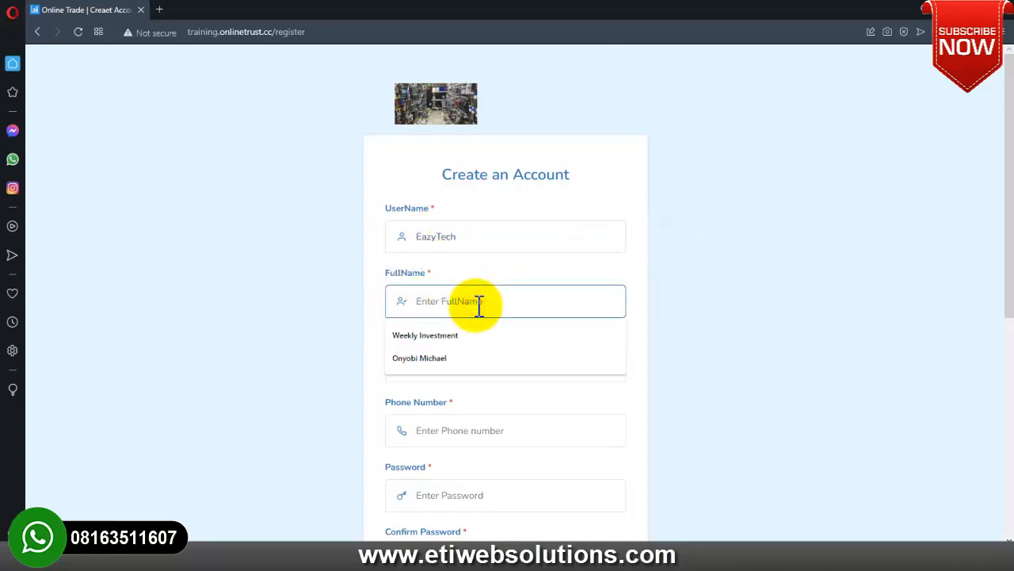
type("EazyTech Solutions")
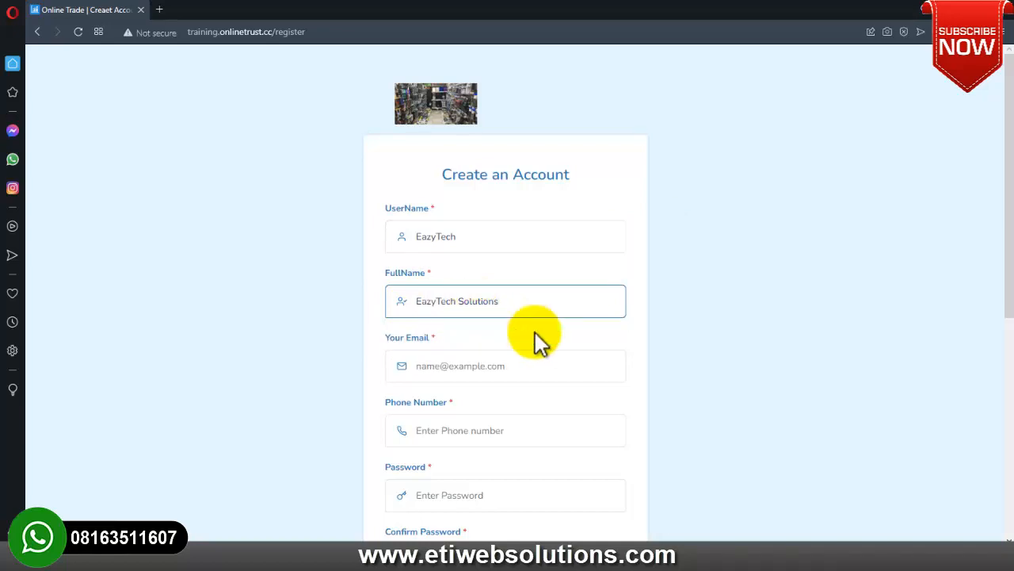
Step: Fill in the new account's email address and phone number
left_click(448, 367)
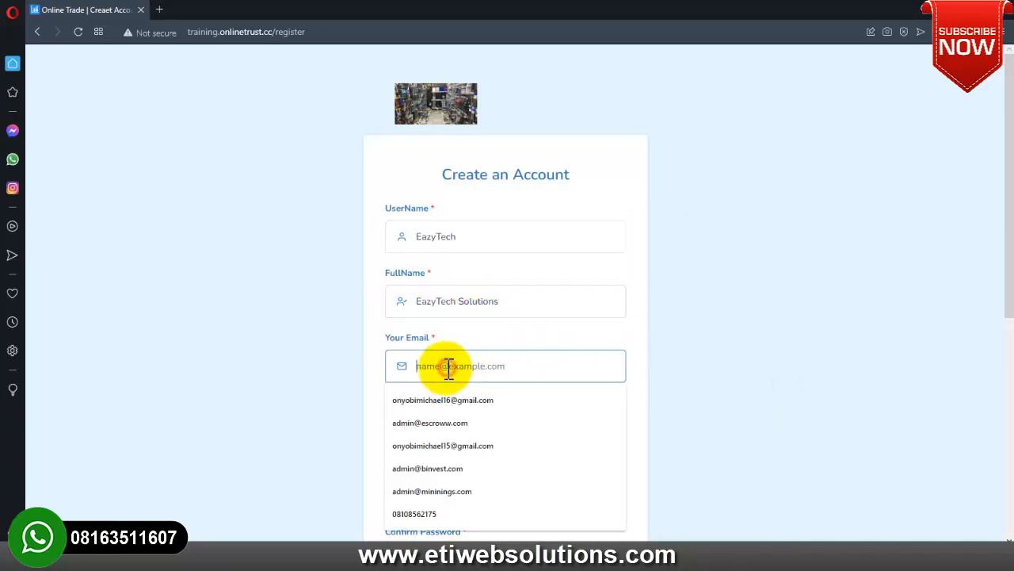
left_click(507, 420)
scroll(403, 242, "down", 2)
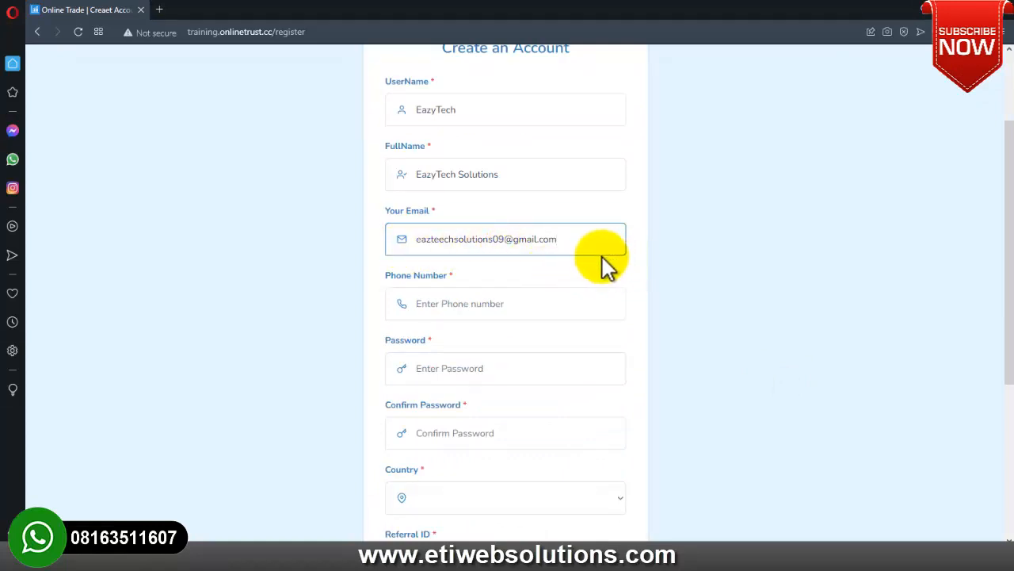
left_click(460, 301)
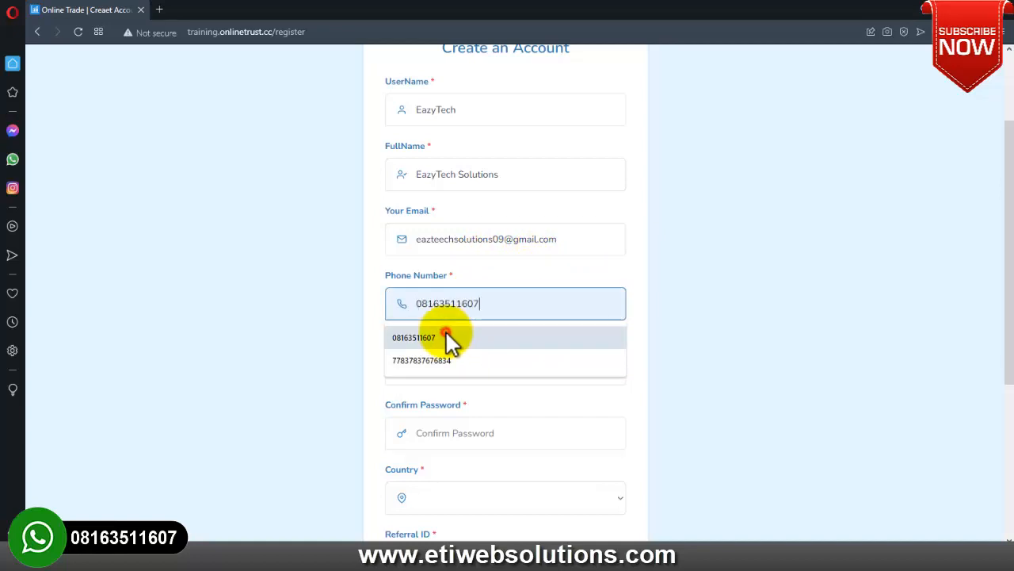
left_click(448, 339)
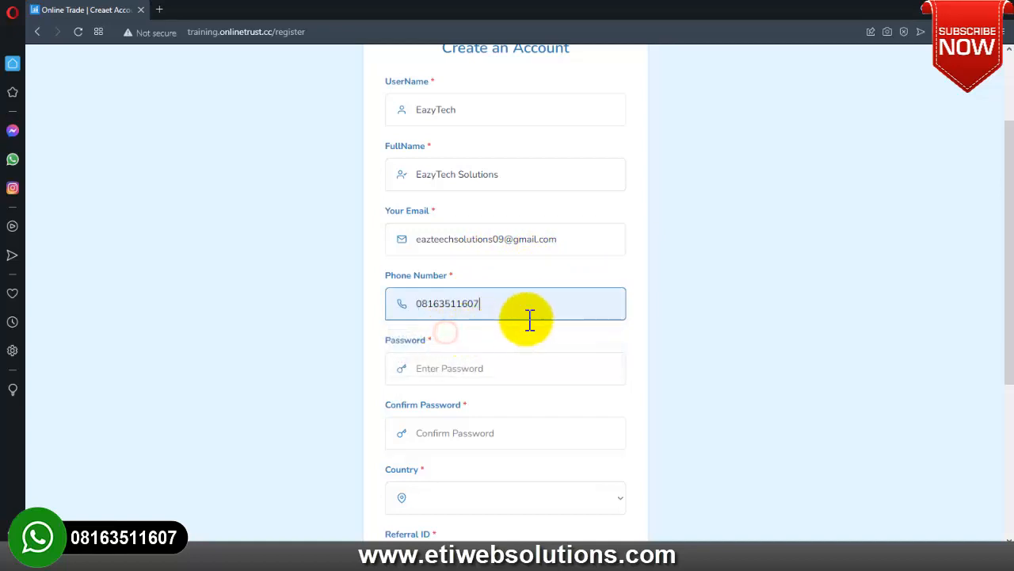
Step: Enter the new account's password and repeat it in the confirmation field
left_click(444, 378)
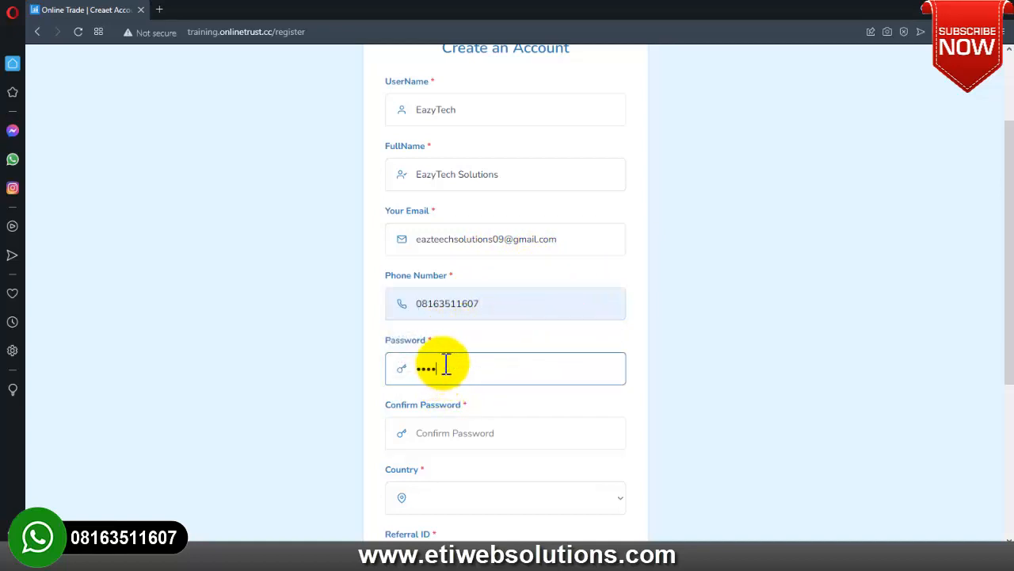
left_click(688, 373)
left_click(449, 432)
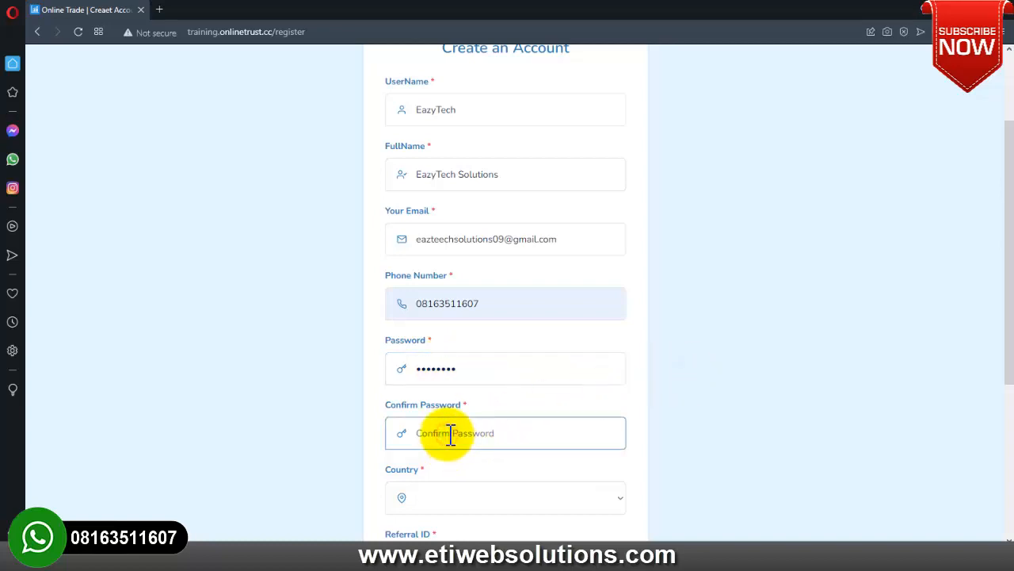
type("••••••••")
Step: Choose the account's country, review the completed form, and register the new user without a referral ID
scroll(719, 365, "down", 2)
left_click(492, 374)
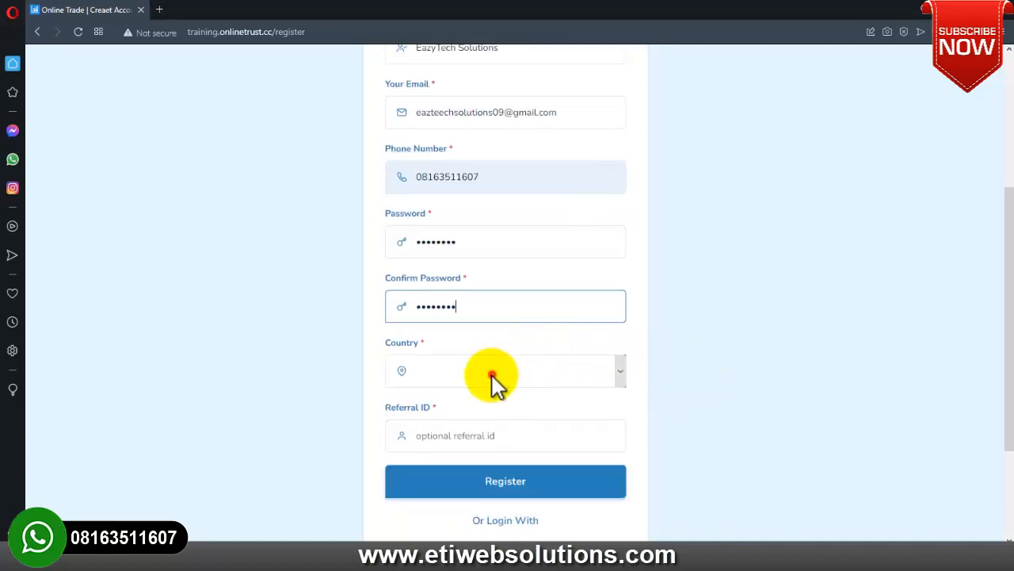
scroll(483, 252, "down", 6)
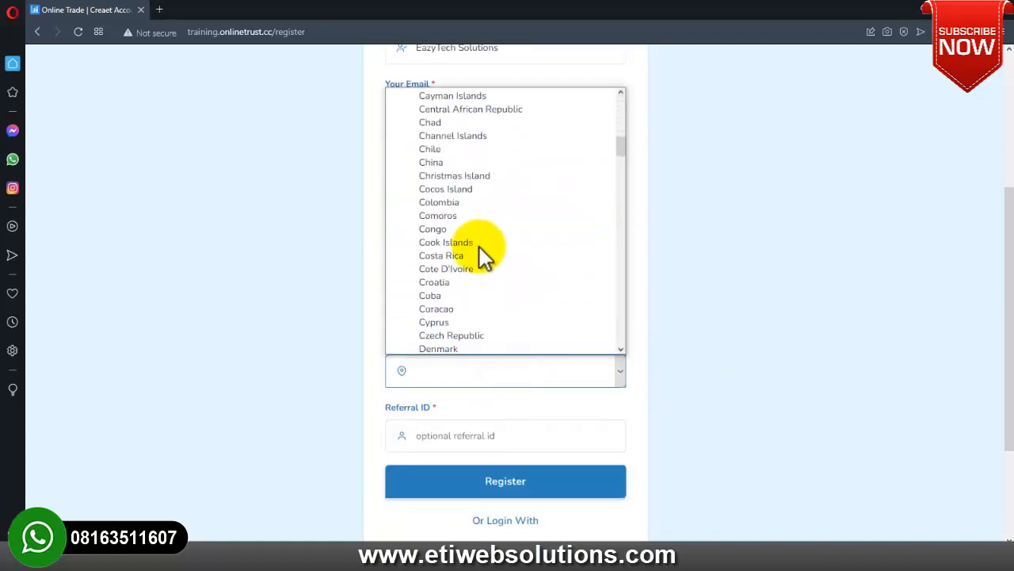
left_click(426, 251)
scroll(719, 238, "down", 2)
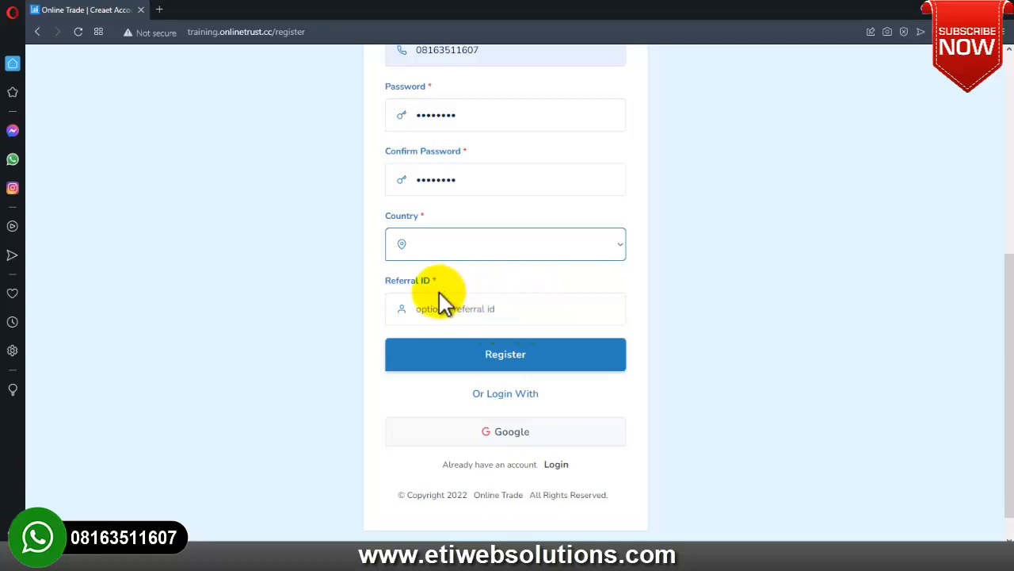
scroll(498, 290, "up", 5)
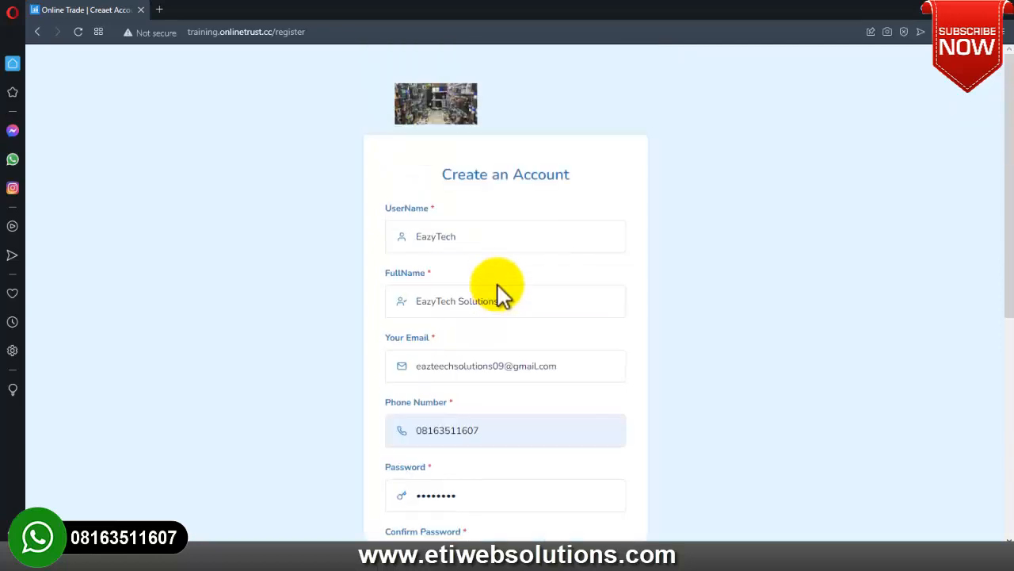
scroll(497, 281, "down", 3)
scroll(497, 280, "down", 2)
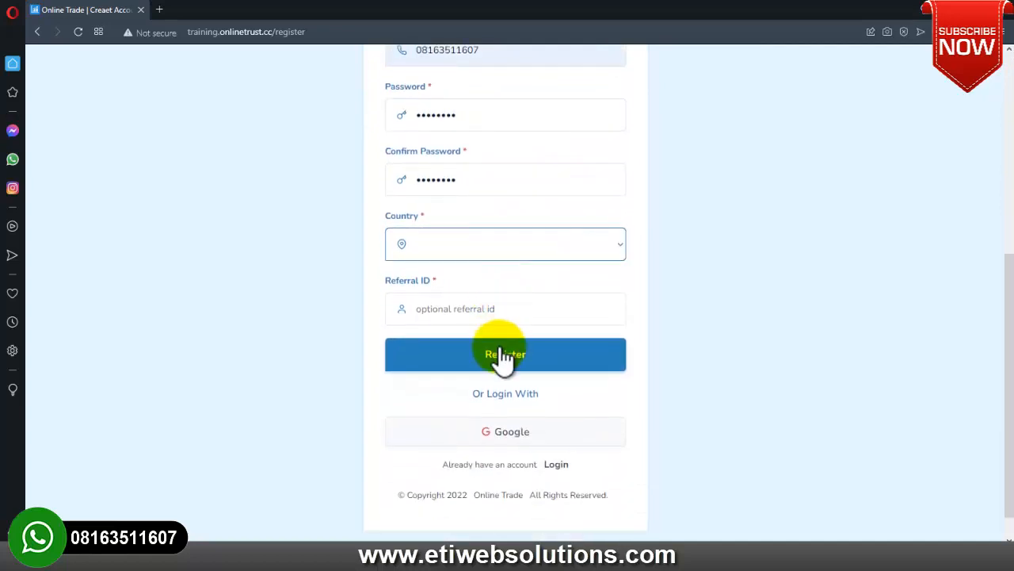
left_click(481, 351)
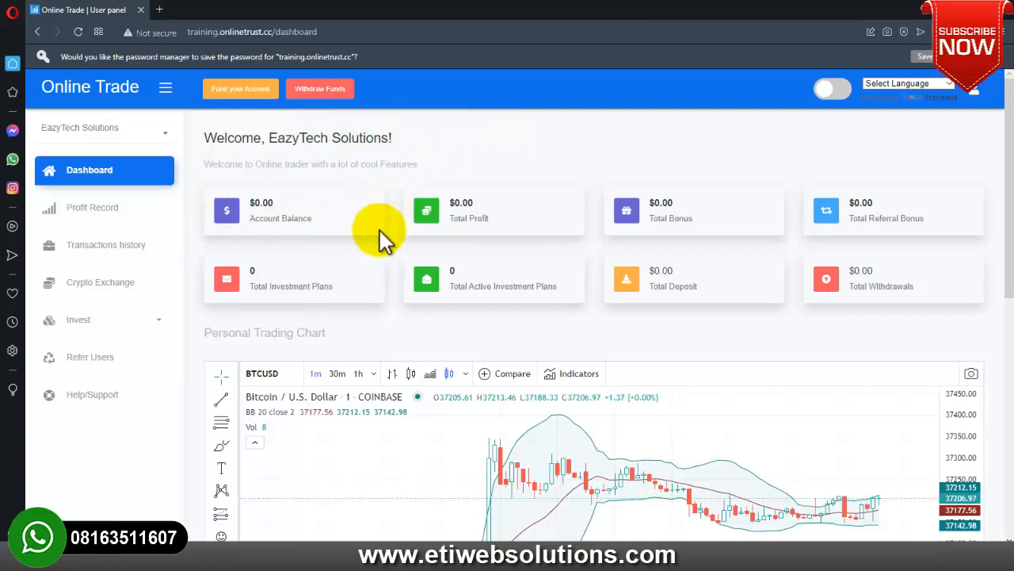
Step: Examine the new user's Dashboard down to the forex data, plus the Profit Record and Transactions history pages
scroll(416, 220, "down", 8)
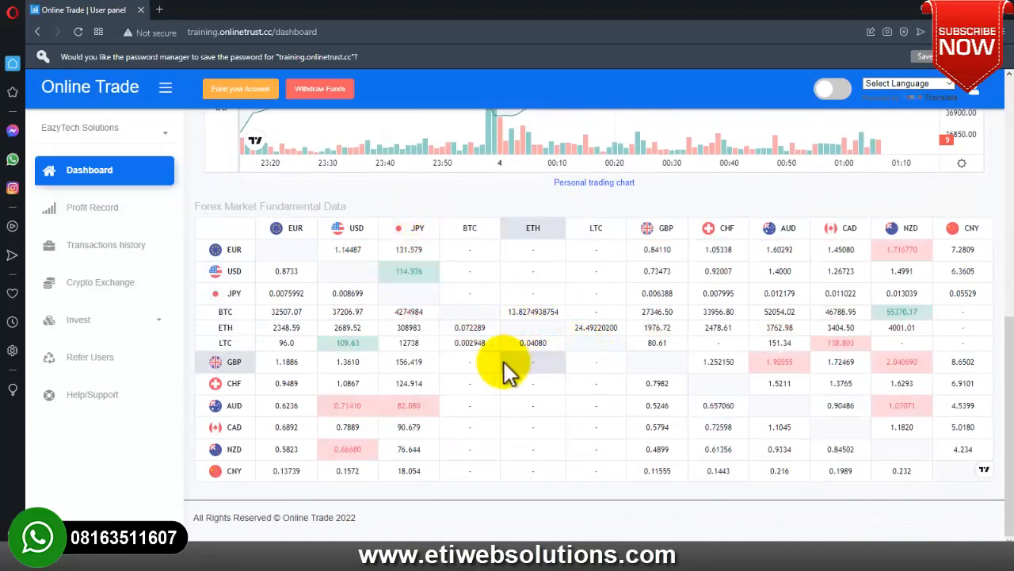
scroll(470, 368, "up", 8)
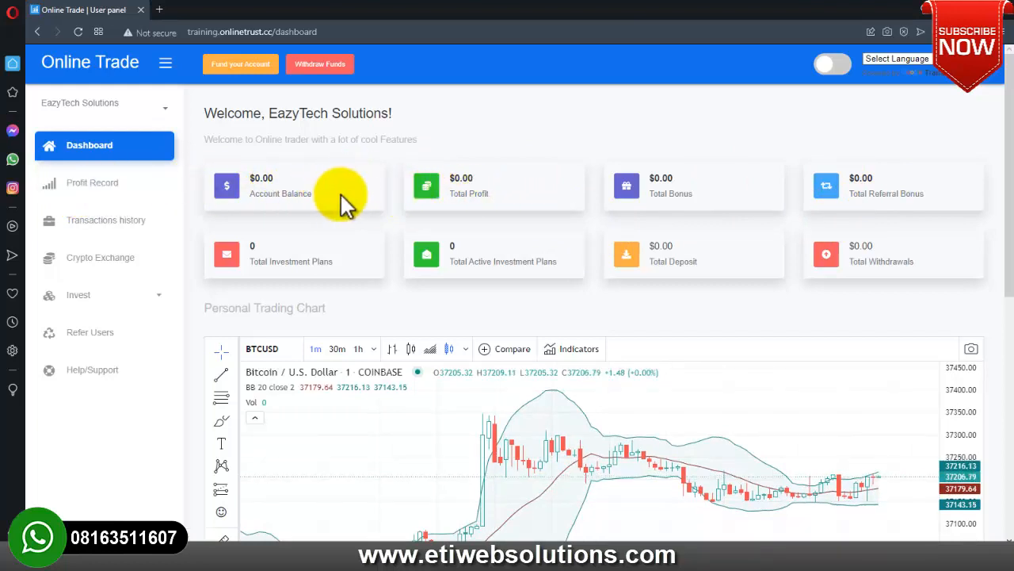
left_click(87, 187)
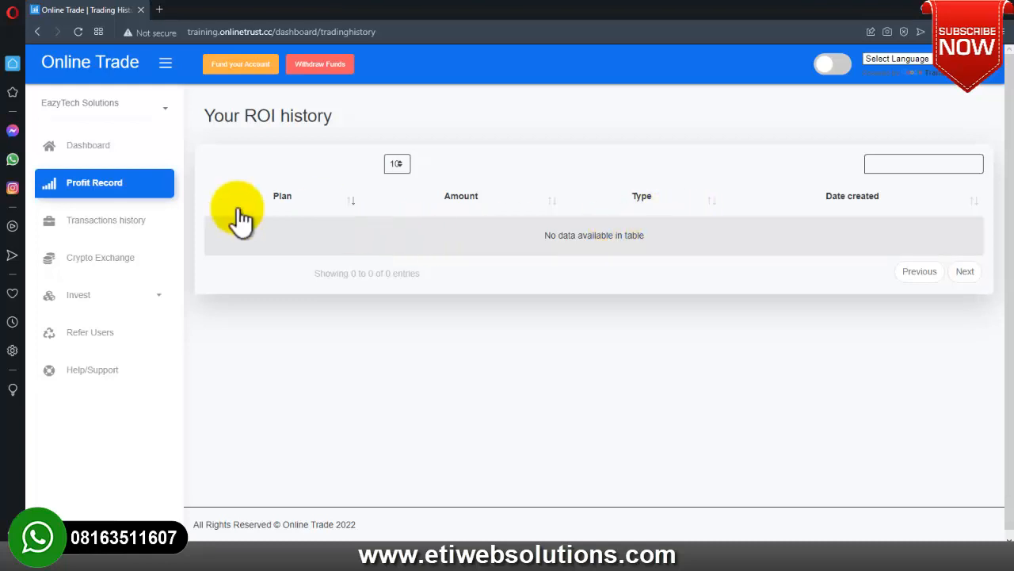
left_click(68, 222)
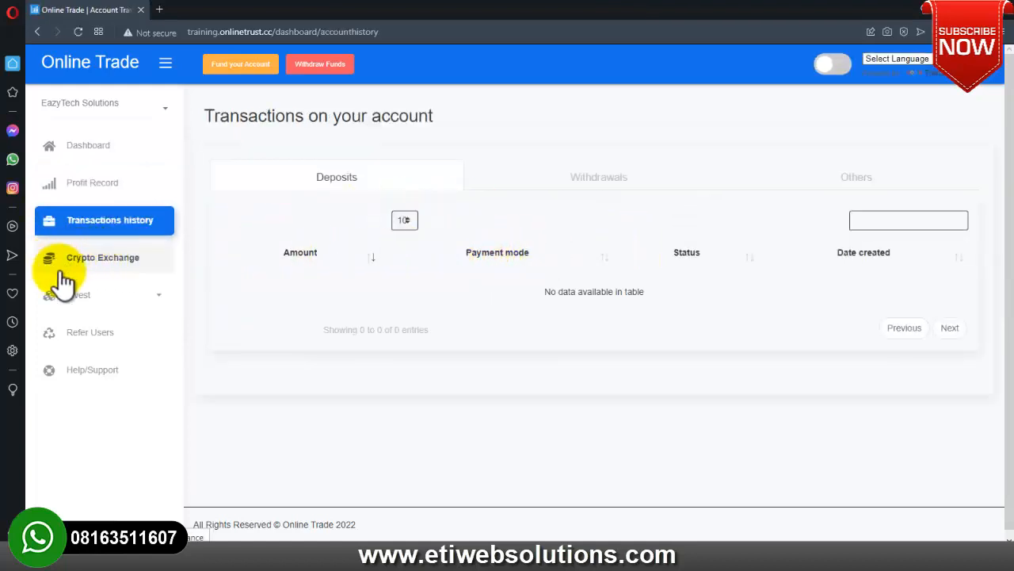
Step: Examine the user panel's Crypto Exchange page and the investment packages offered under Subscribe to a Plan
left_click(82, 260)
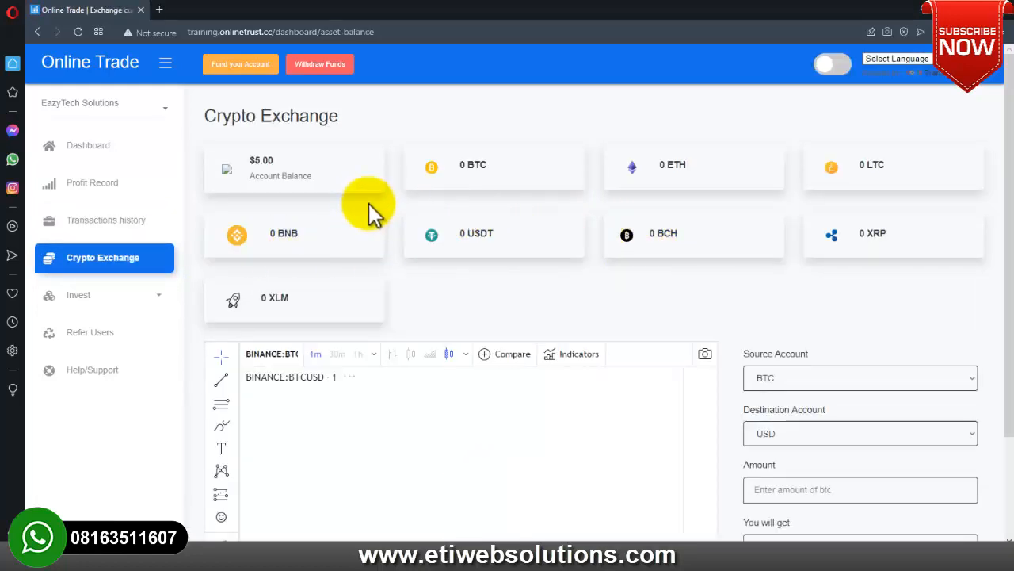
scroll(559, 288, "down", 2)
scroll(398, 238, "up", 2)
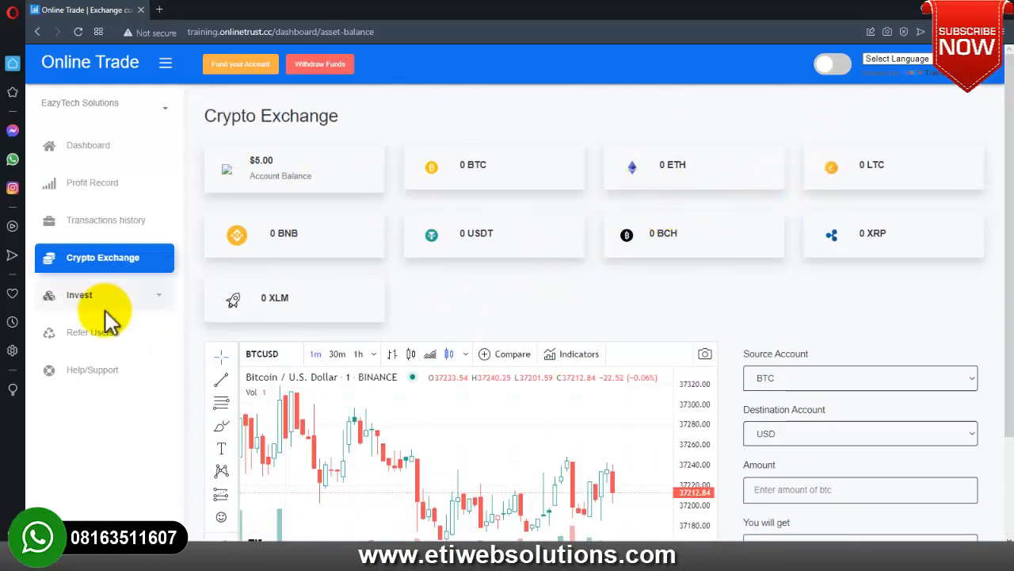
left_click(80, 297)
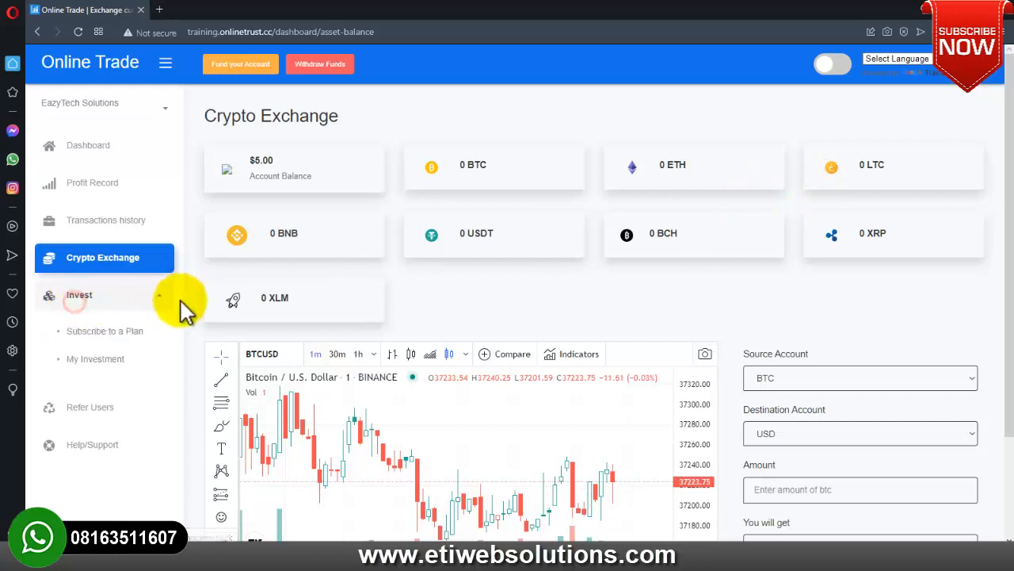
left_click(119, 337)
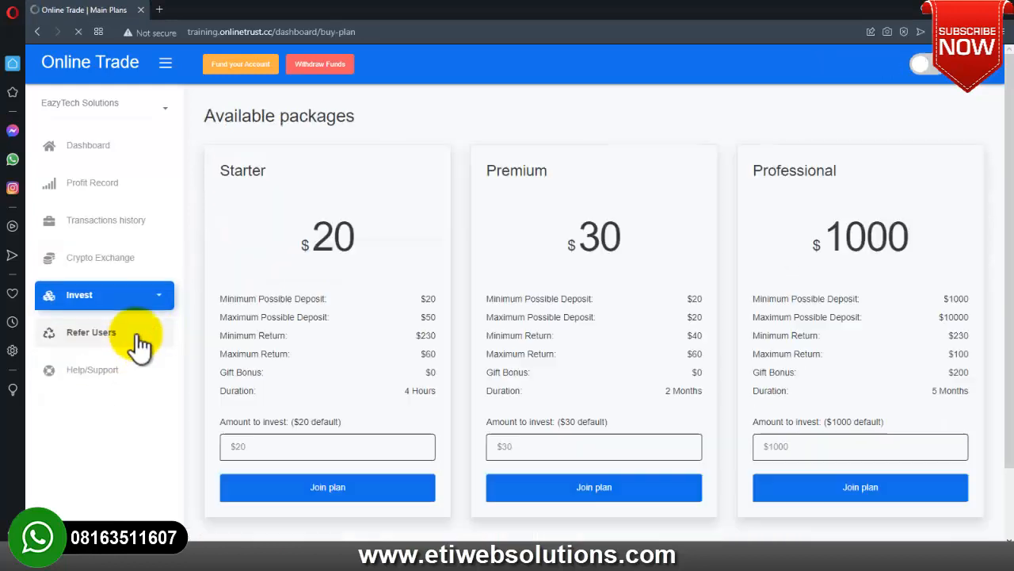
scroll(380, 311, "down", 3)
scroll(379, 313, "up", 2)
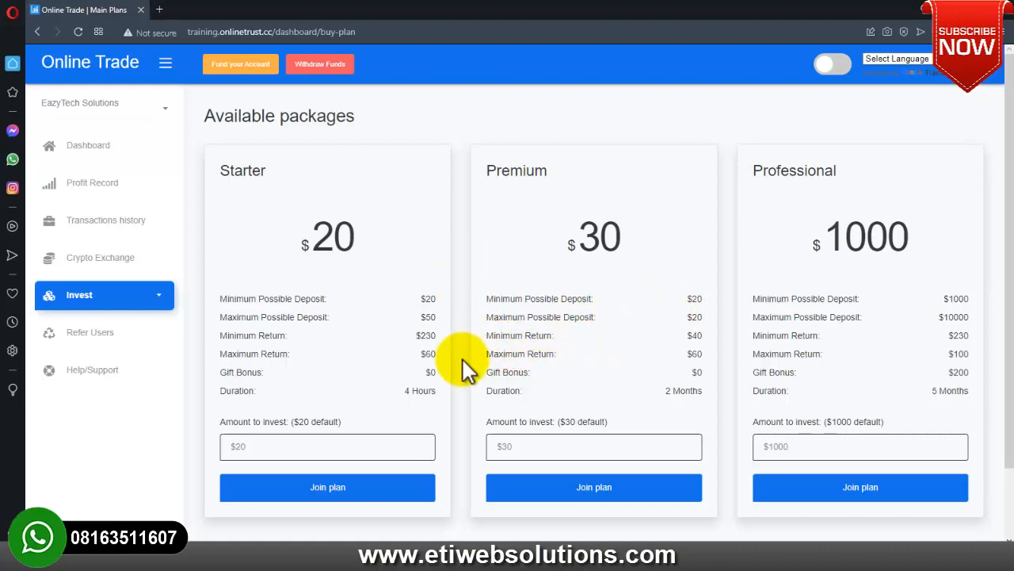
scroll(457, 352, "down", 1)
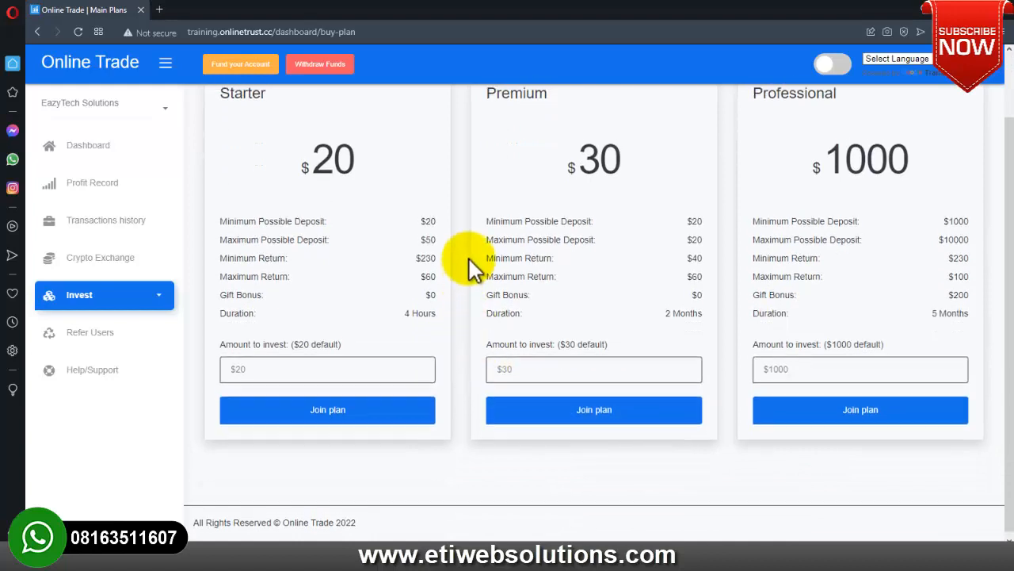
scroll(471, 260, "up", 1)
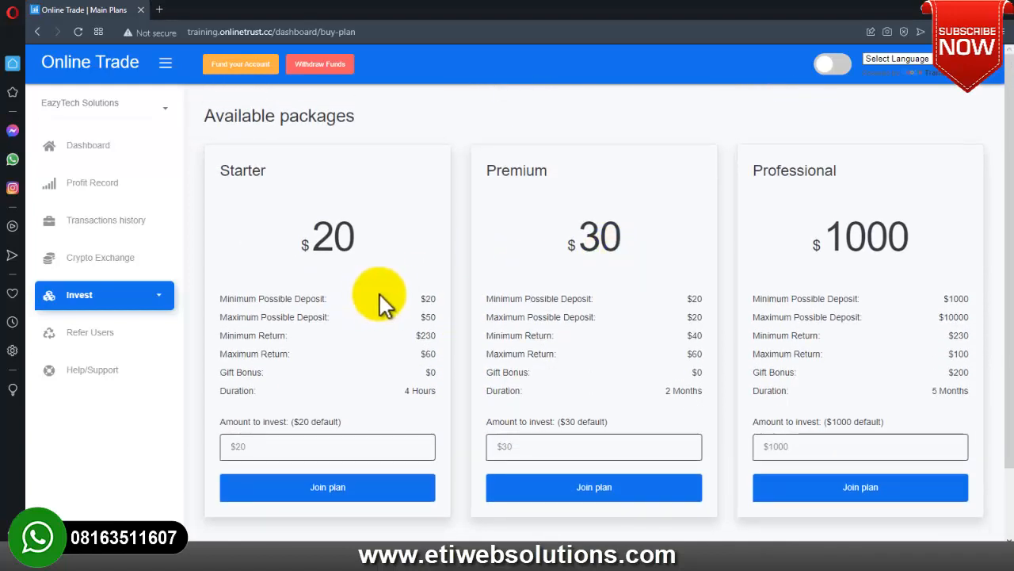
Step: Return to the user Dashboard and check the account balance
left_click(110, 145)
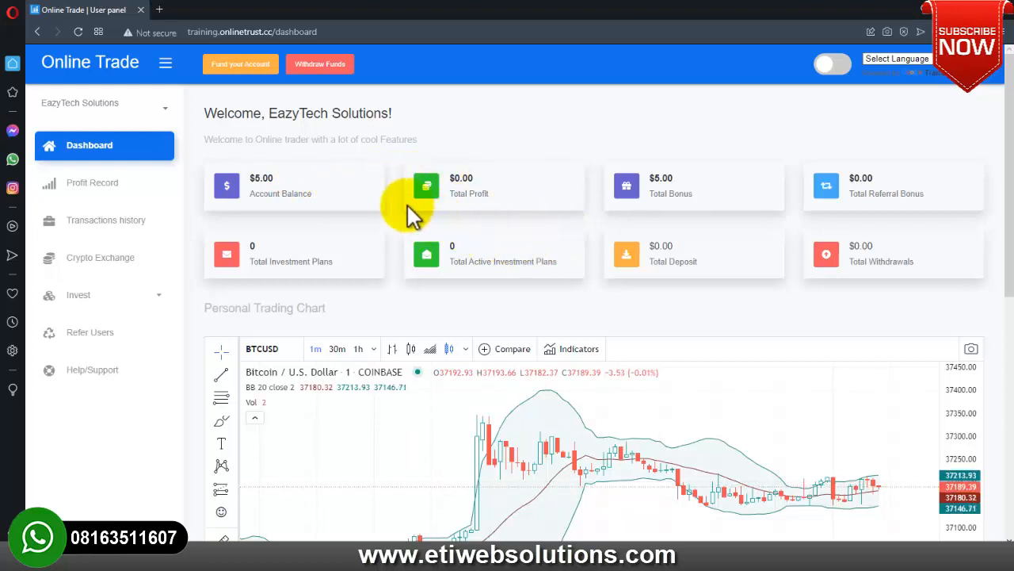
double_click(259, 178)
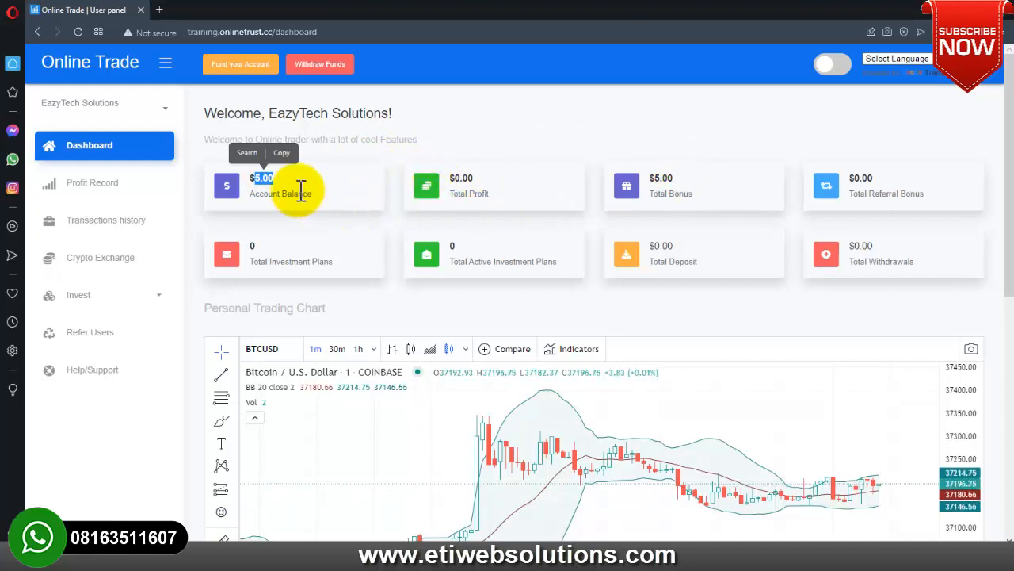
left_click(324, 166)
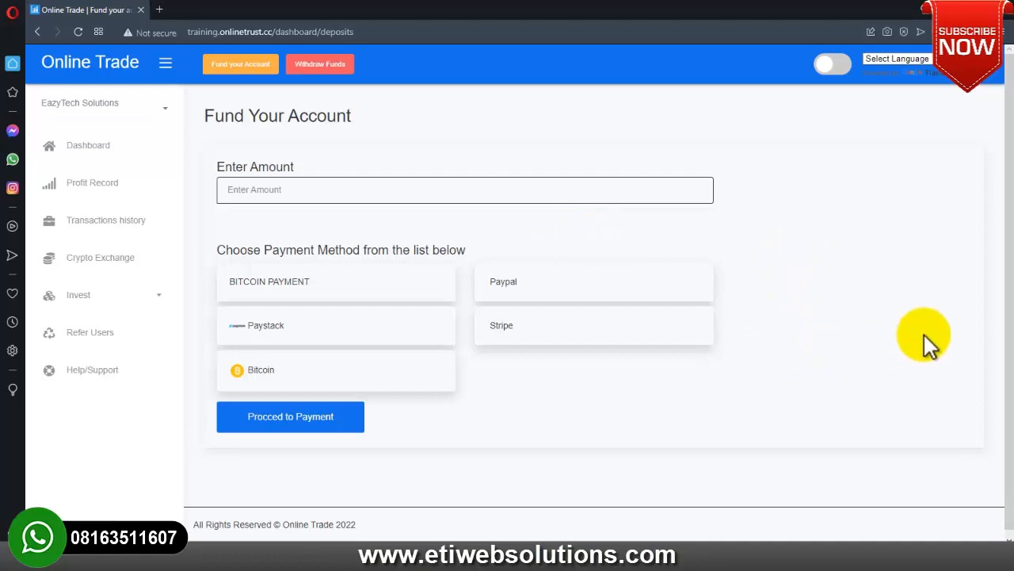
Step: Set the funding amount to 5000, choose Bitcoin as the payment method, and proceed to payment
left_click(321, 191)
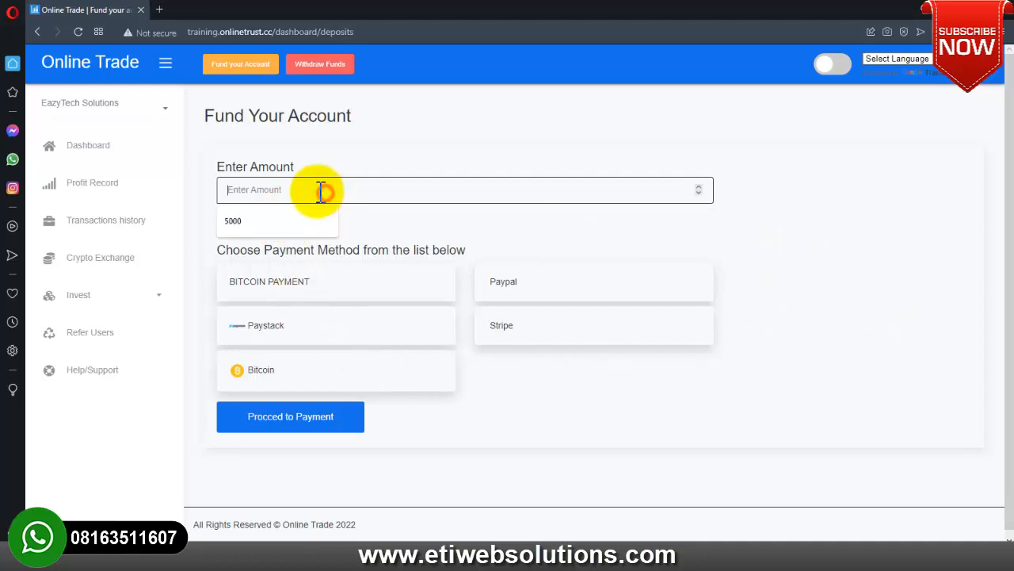
left_click(233, 220)
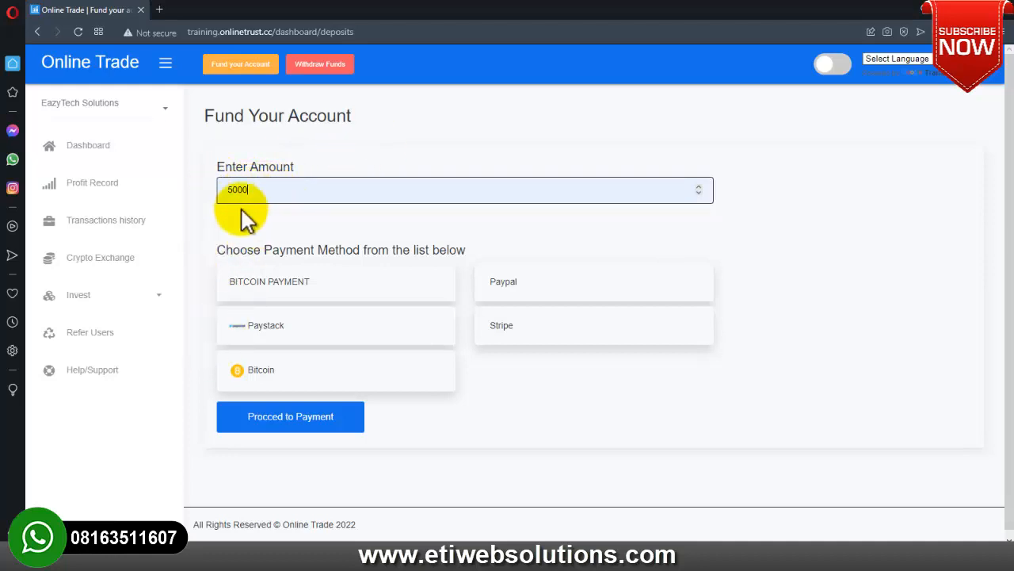
left_click(301, 371)
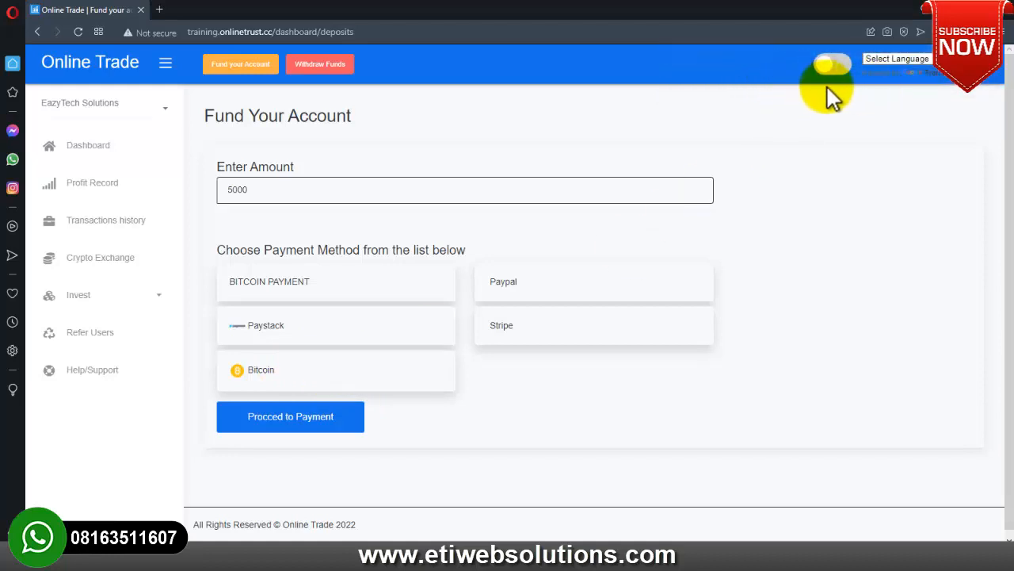
left_click(294, 416)
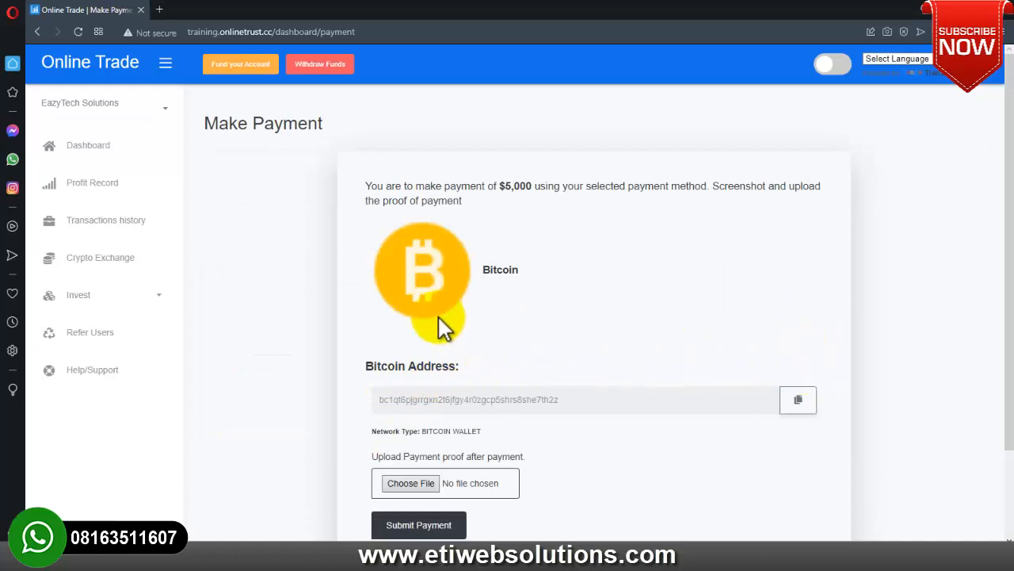
Step: Review the Bitcoin payment details and try to submit the payment with the w4e5tf7gy8uh9i image from Downloads as proof
scroll(515, 317, "down", 2)
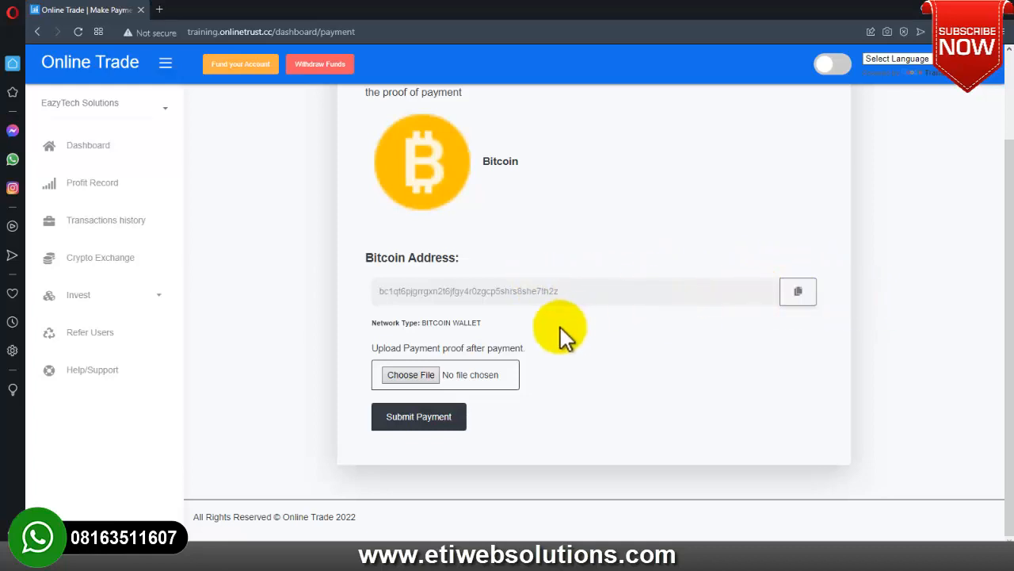
scroll(548, 330, "up", 2)
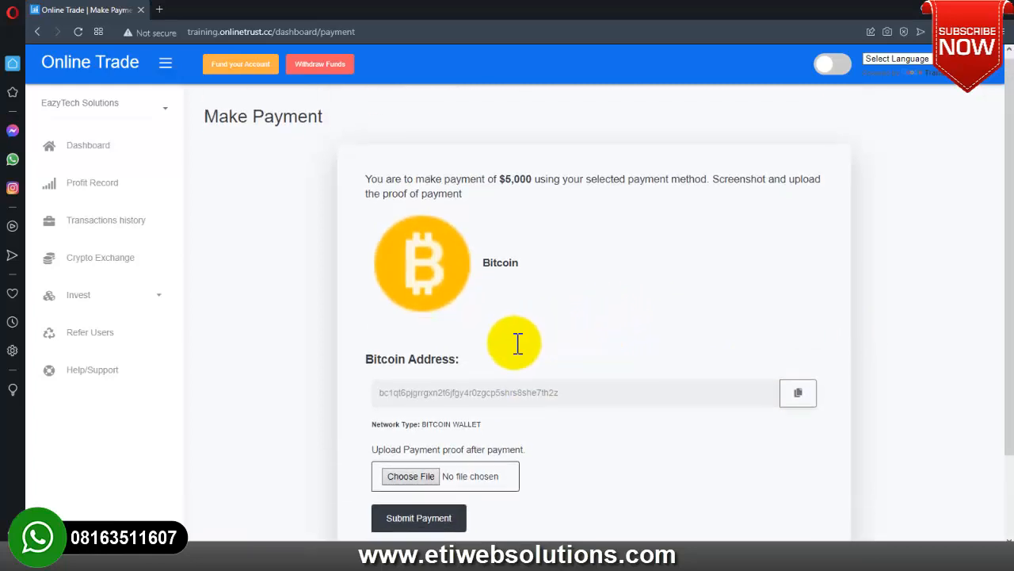
scroll(516, 344, "down", 2)
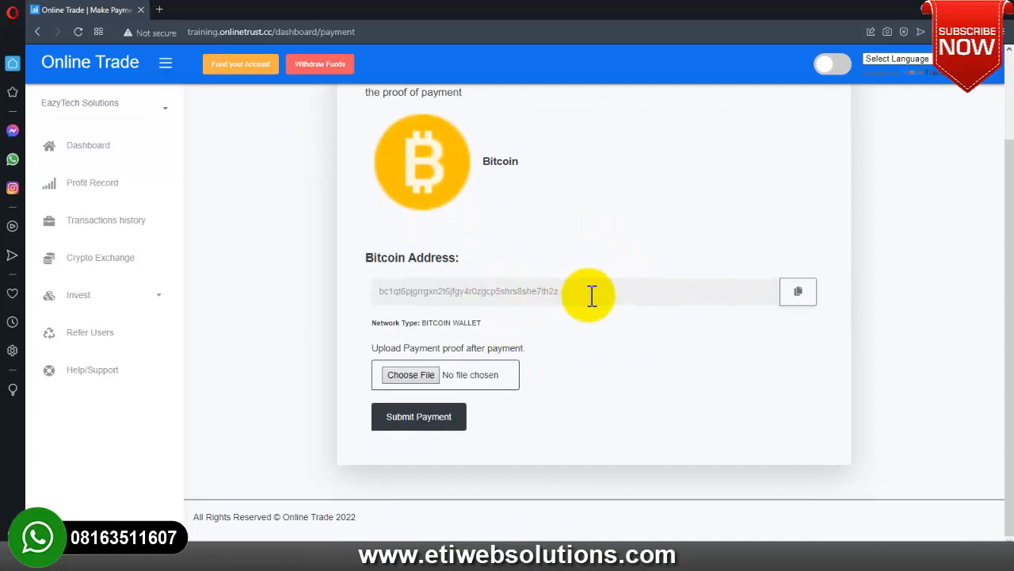
scroll(491, 245, "up", 2)
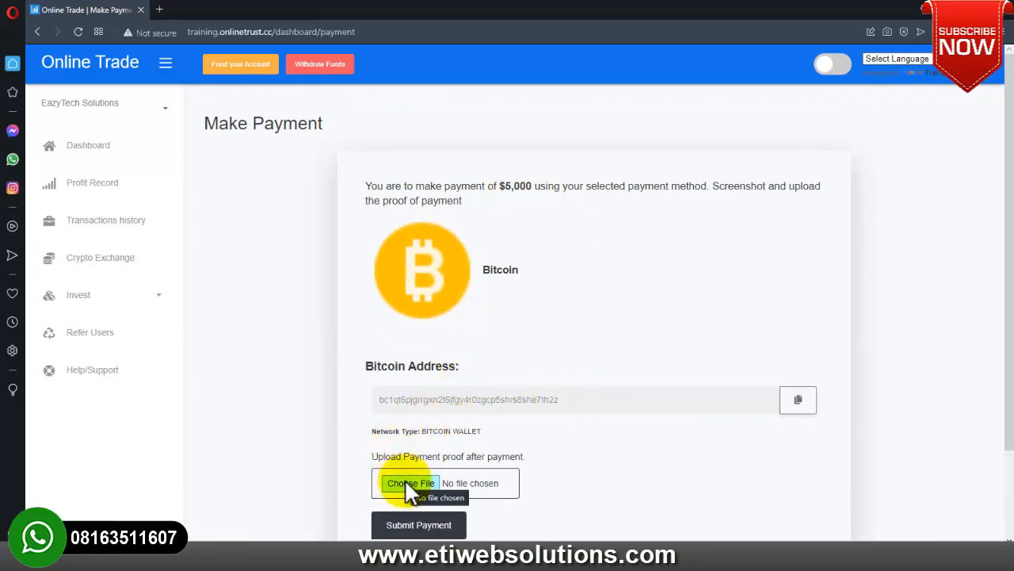
scroll(547, 400, "down", 2)
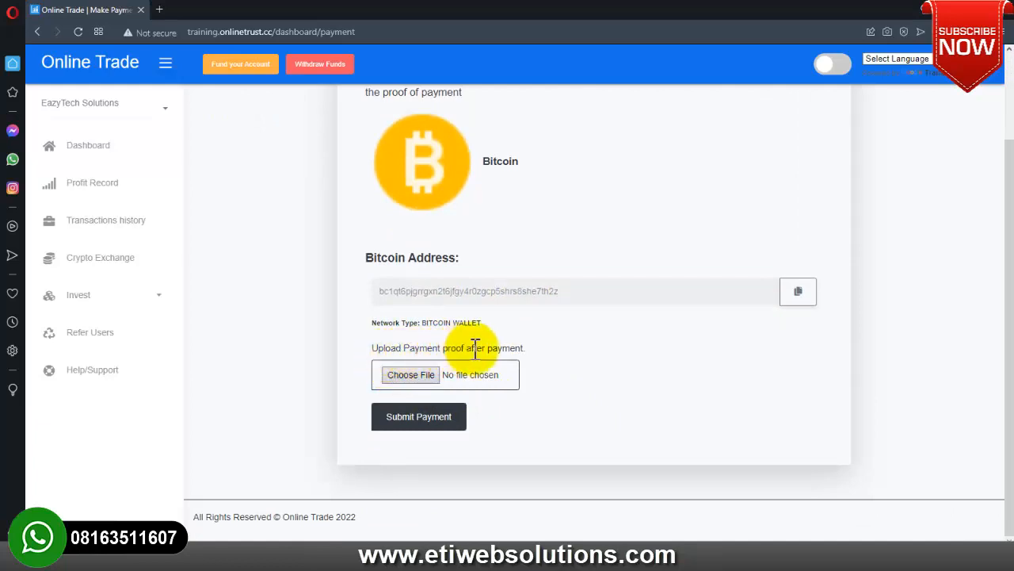
left_click(401, 374)
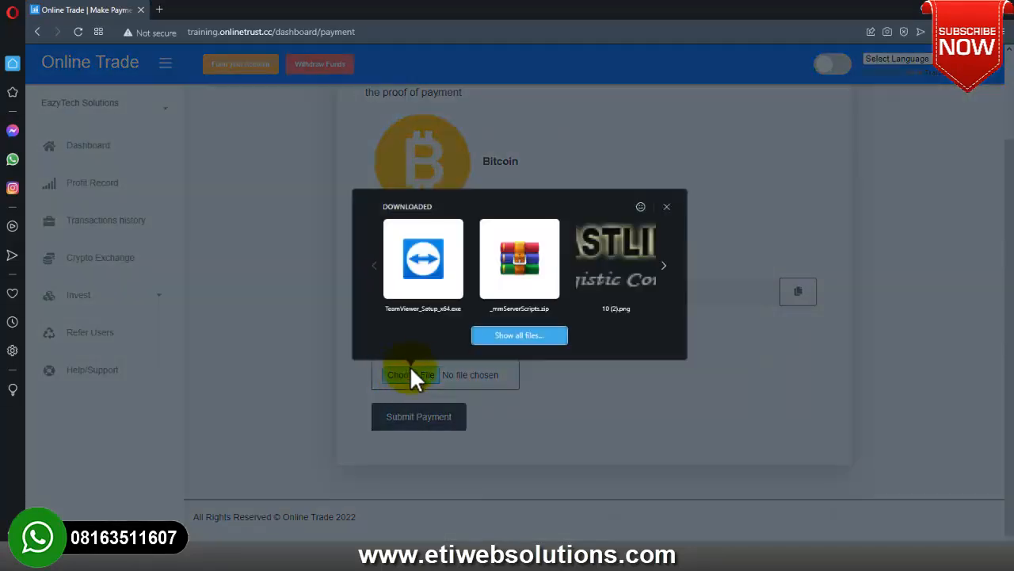
left_click(499, 331)
left_click(227, 222)
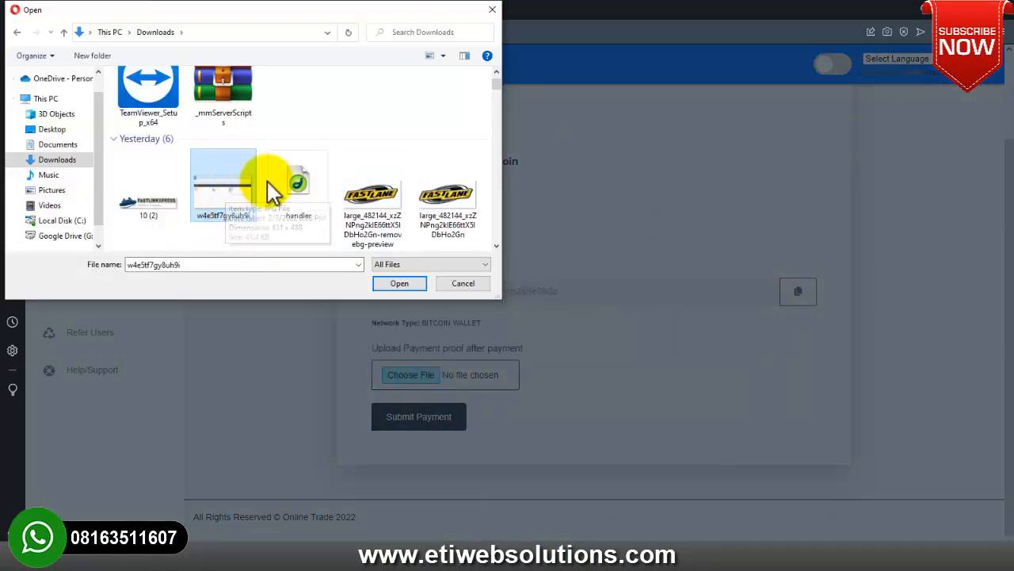
left_click(398, 283)
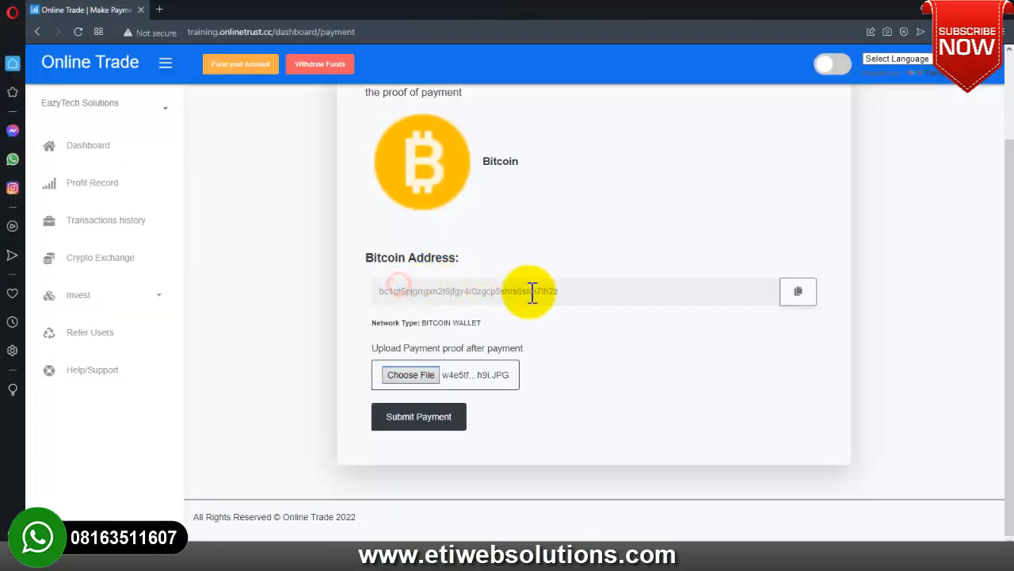
left_click(454, 419)
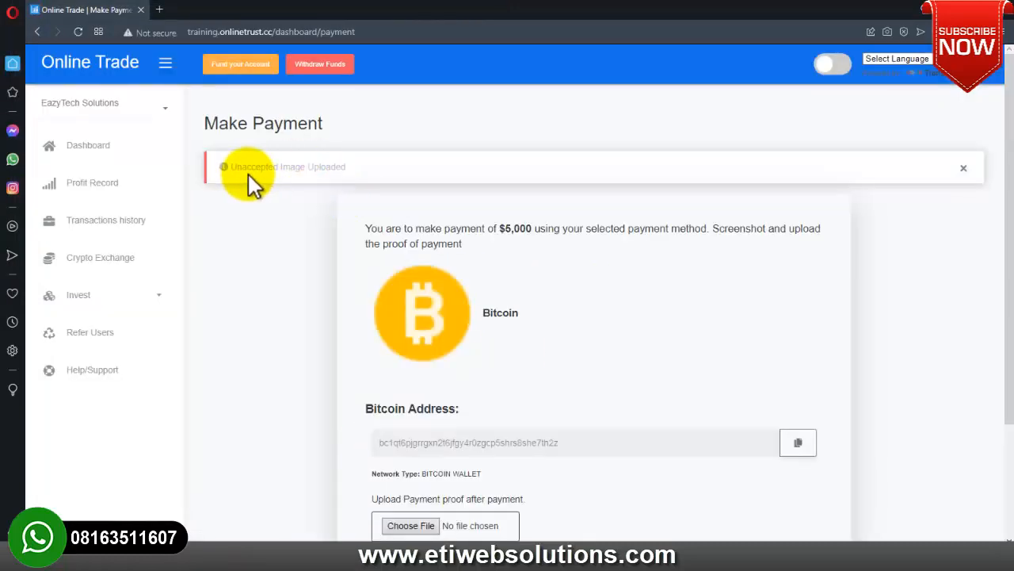
Step: Attach "WhatsApp Image 2022-02-02 at 9.15.23 PM" from Downloads as payment proof and submit the Bitcoin payment
scroll(333, 207, "down", 3)
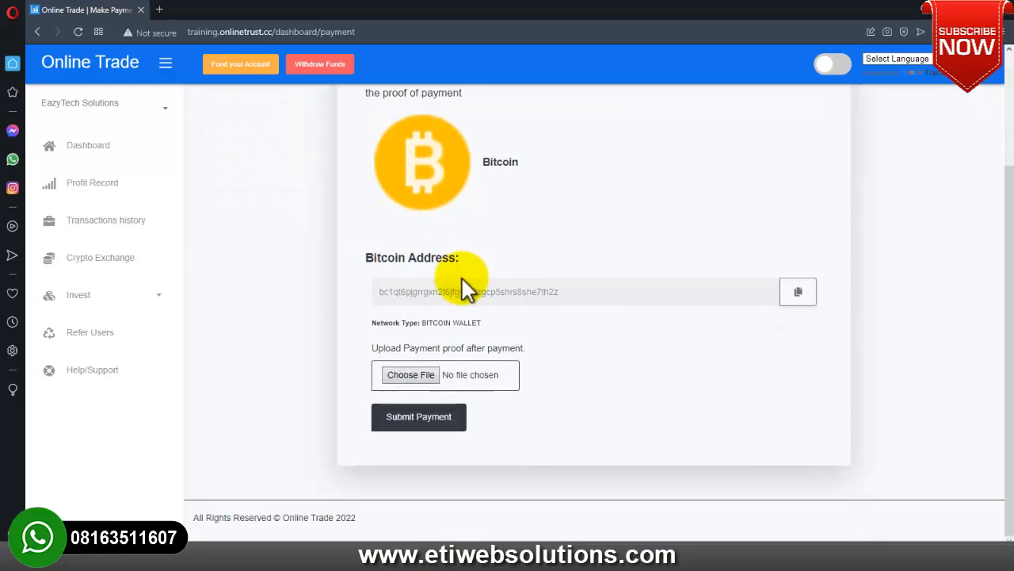
left_click(421, 374)
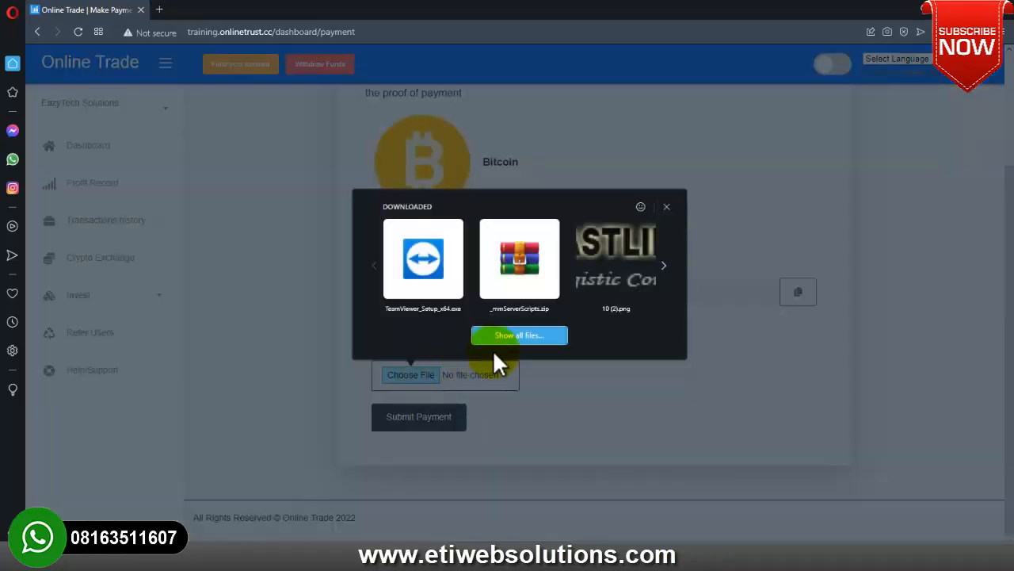
left_click(523, 335)
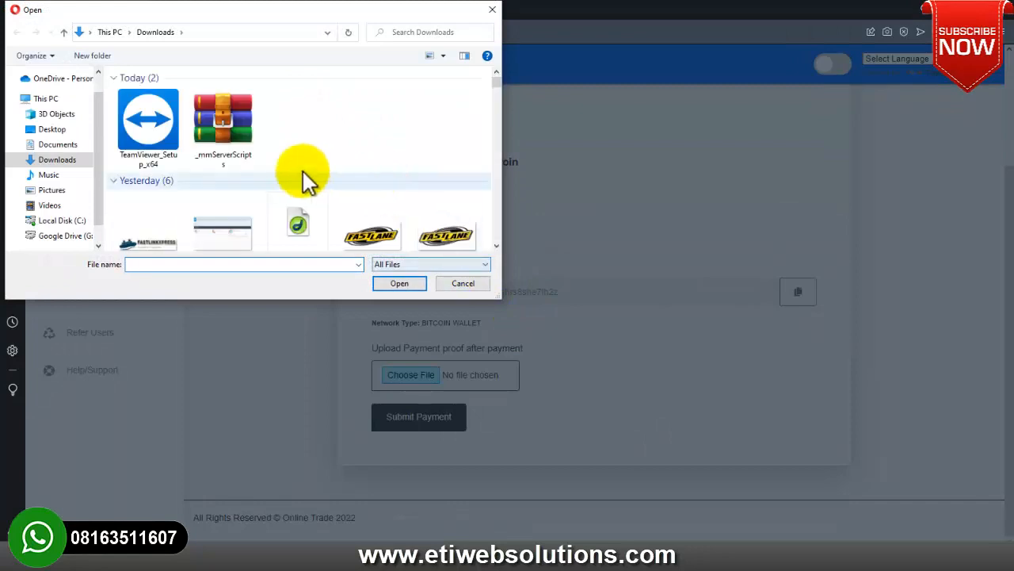
scroll(362, 177, "down", 5)
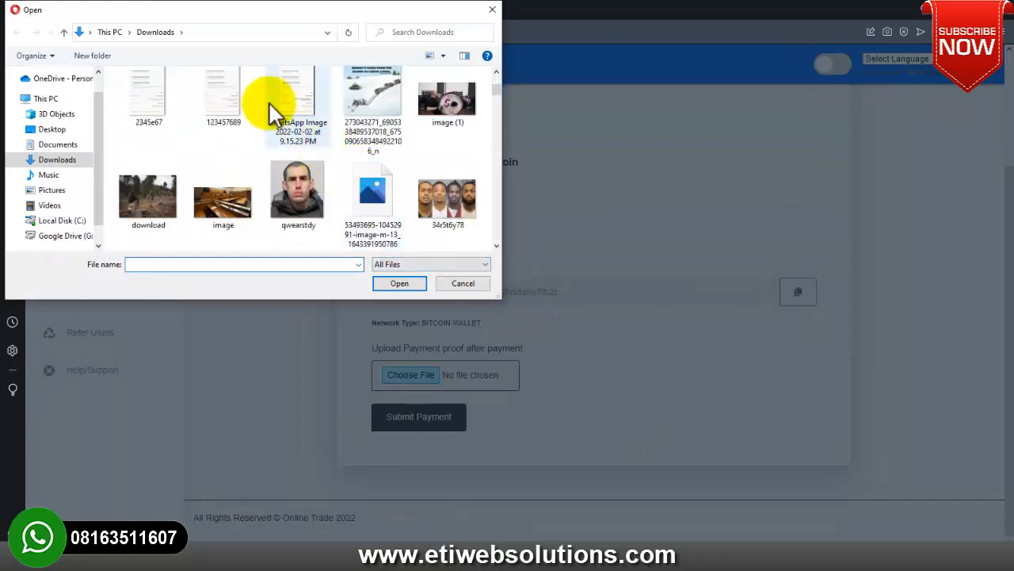
left_click(288, 97)
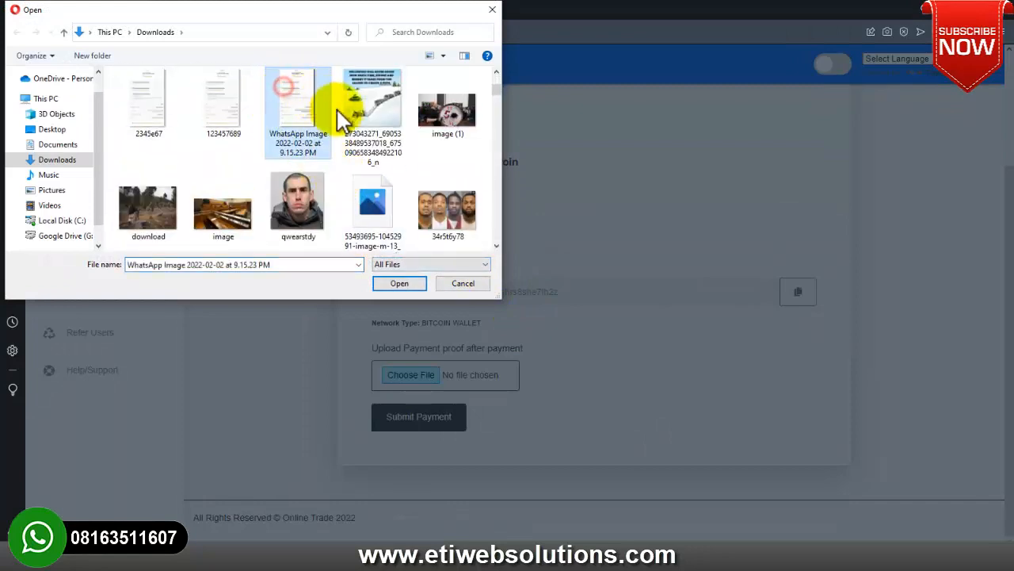
left_click(398, 283)
left_click(419, 416)
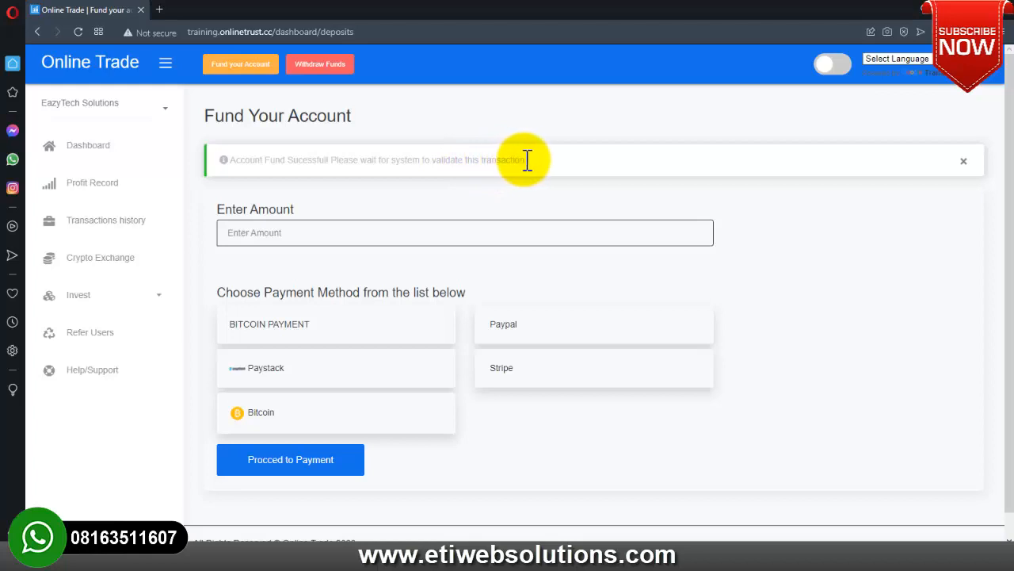
Step: Recheck the user's Dashboard balance, switch to the admin dashboard in Chrome, and process the pending $5,000 Bitcoin deposit under Manage Deposit
left_click(127, 149)
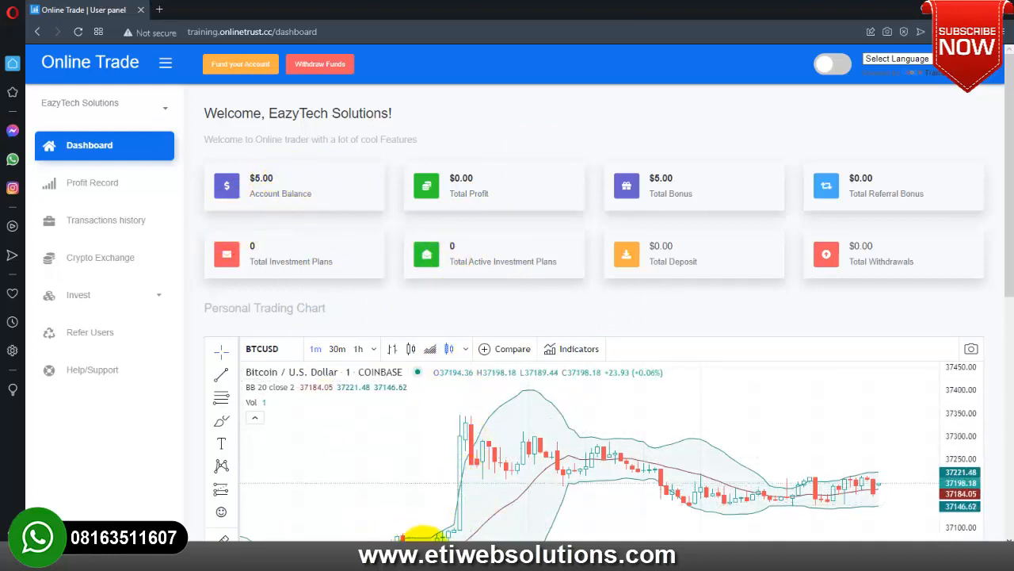
left_click(447, 551)
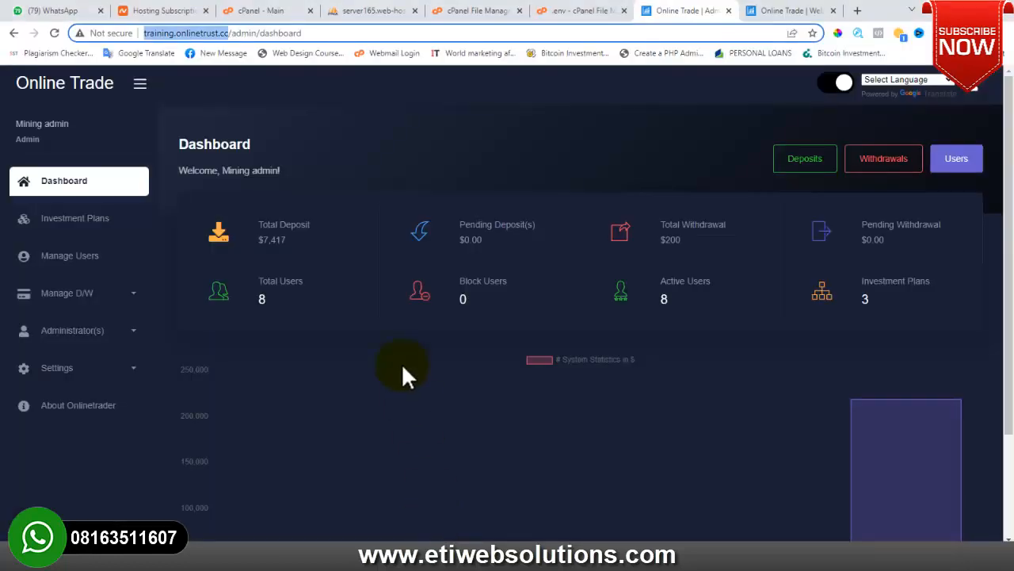
left_click(376, 156)
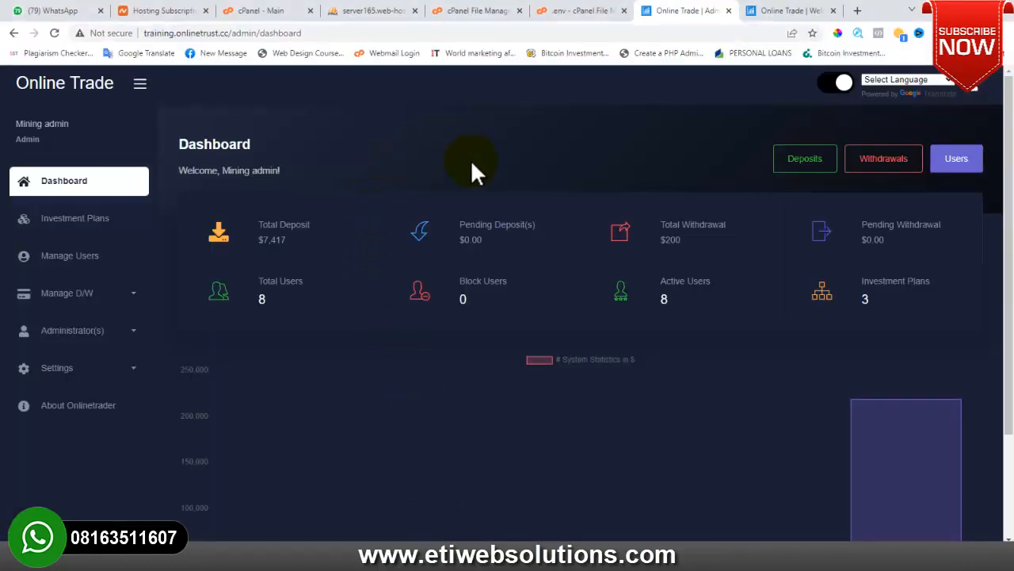
left_click(133, 300)
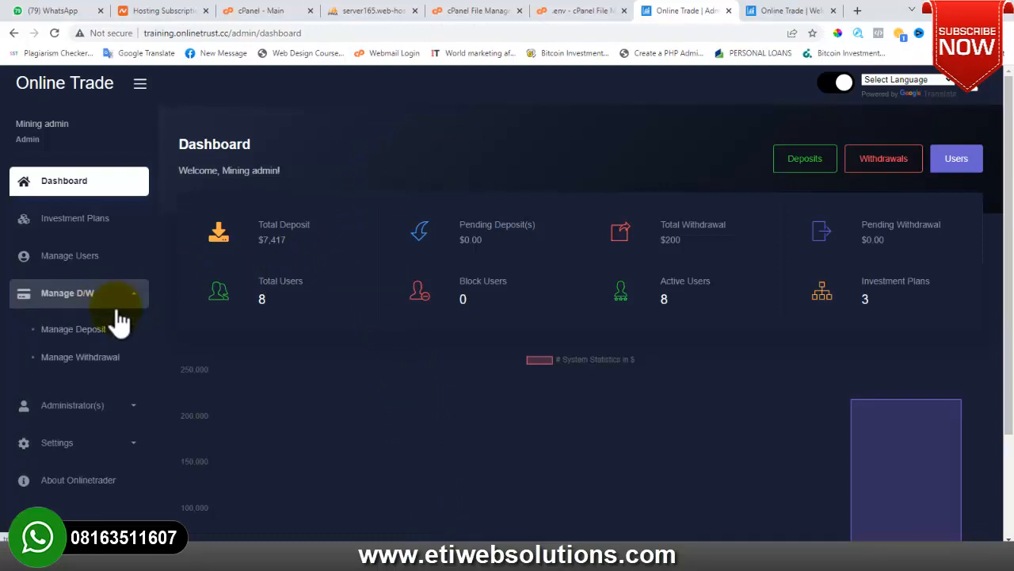
left_click(79, 333)
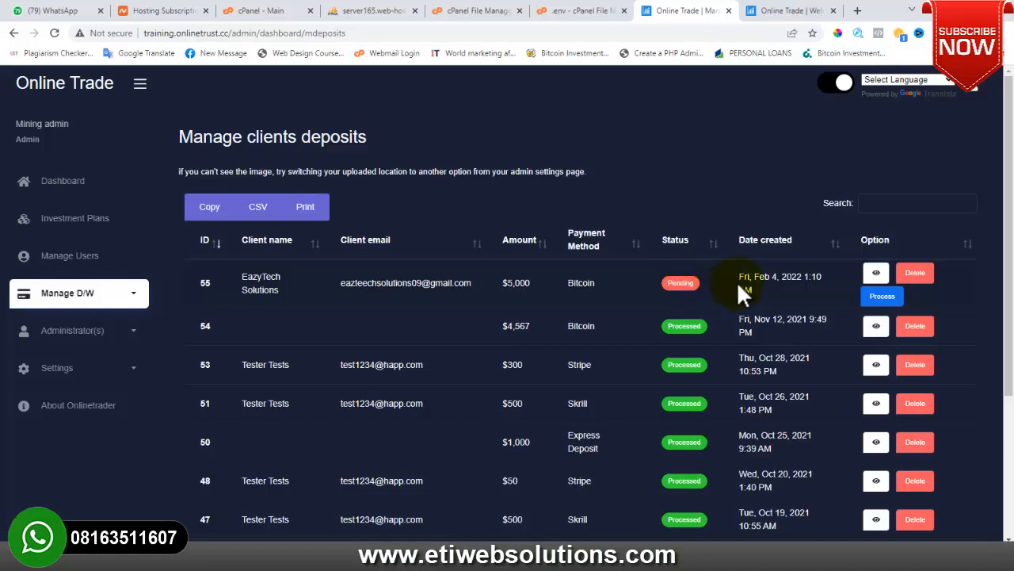
left_click(890, 296)
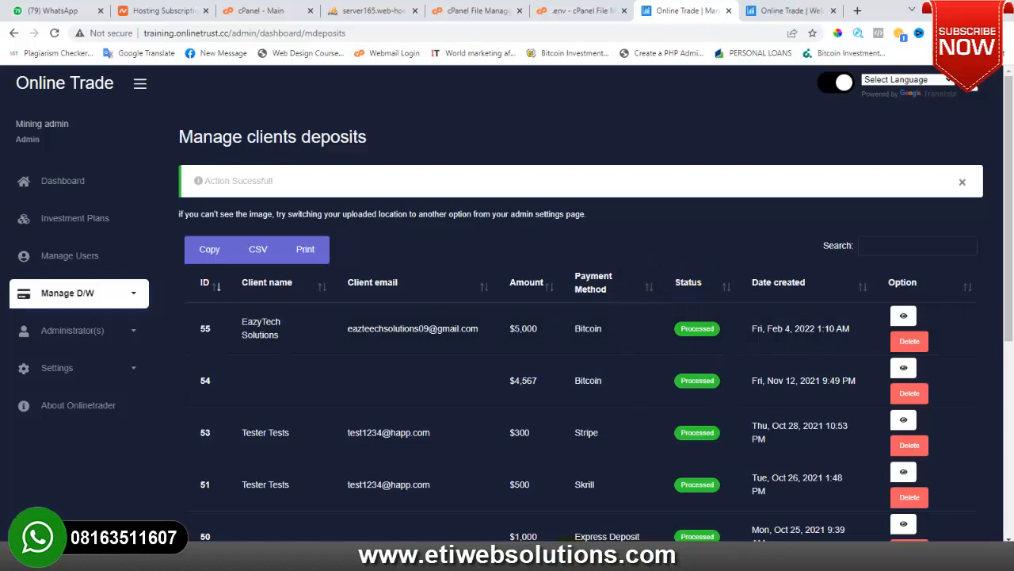
Step: Switch to Opera and reload the user's dashboard to check the account balance and total deposit
left_click(513, 556)
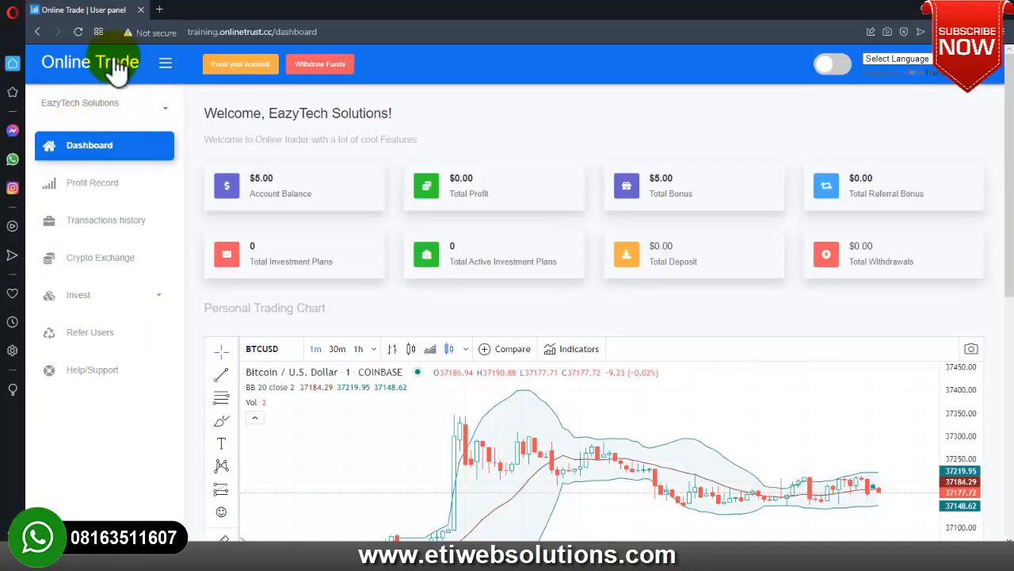
left_click(75, 30)
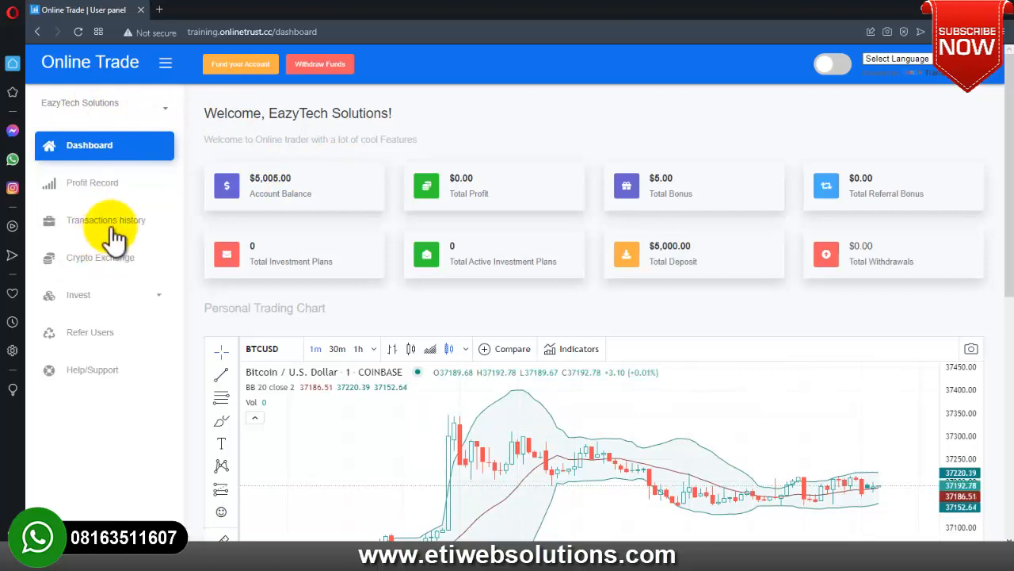
Step: Open Withdraw Funds by confirming the account password, view the Bitcoin withdrawal request with the $10 minimum, and return to the user's Dashboard
left_click(320, 70)
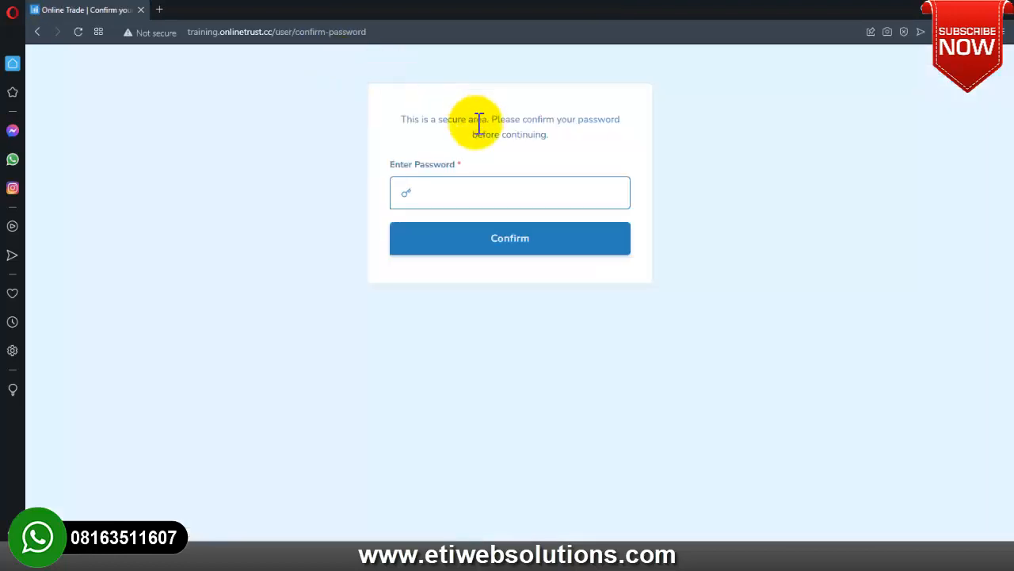
left_click(478, 194)
type("*")
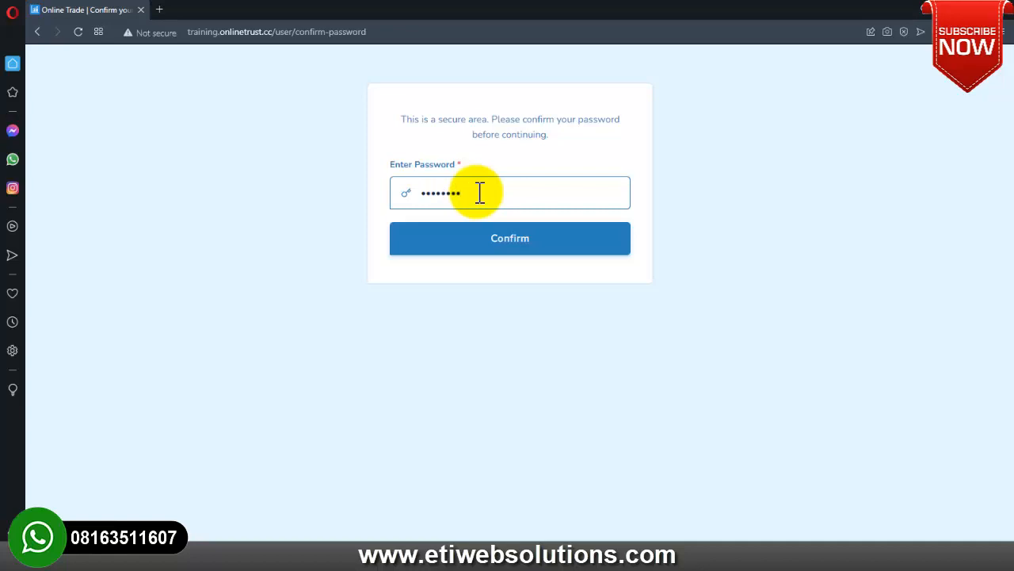
left_click(537, 242)
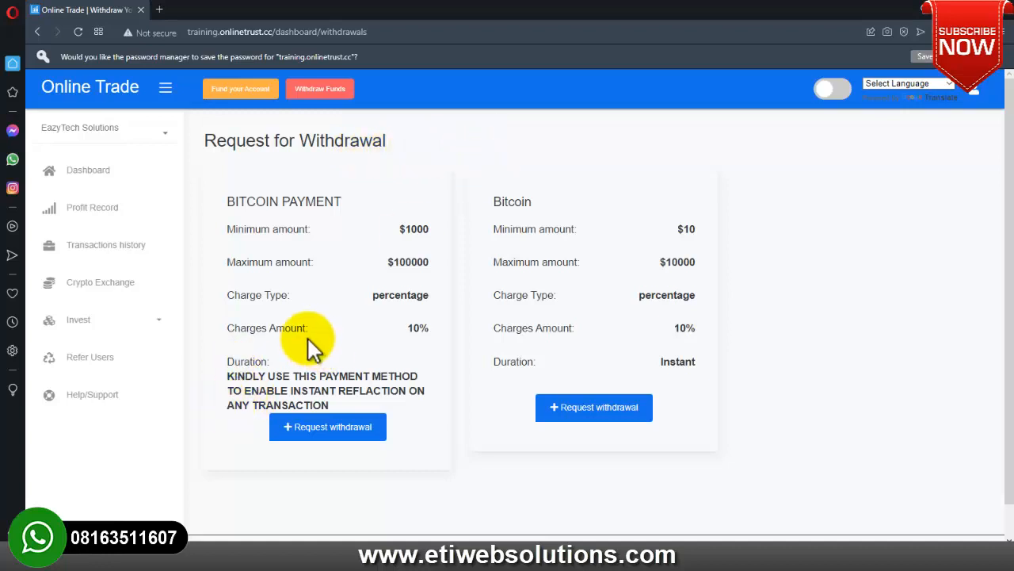
left_click(606, 408)
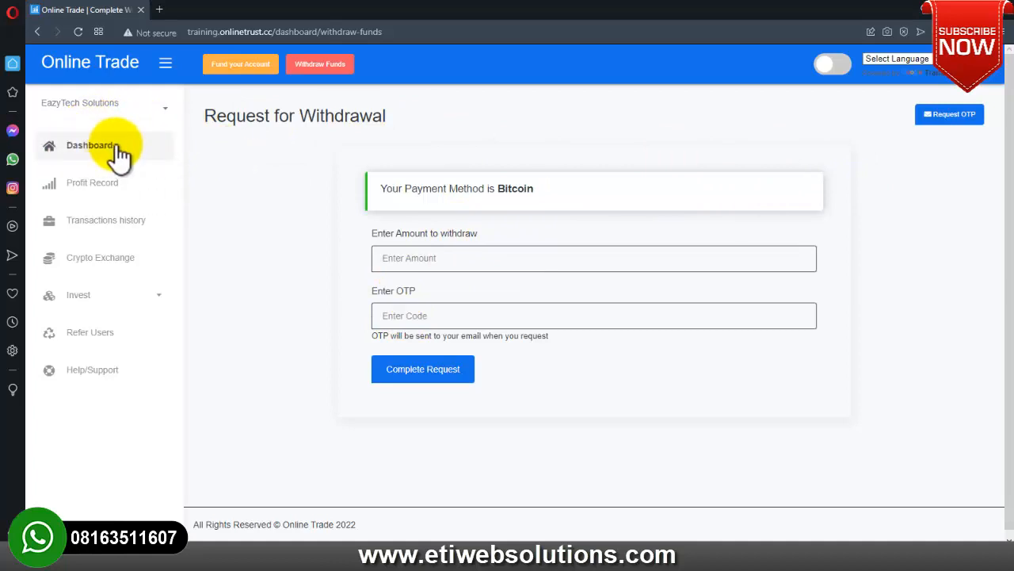
left_click(93, 144)
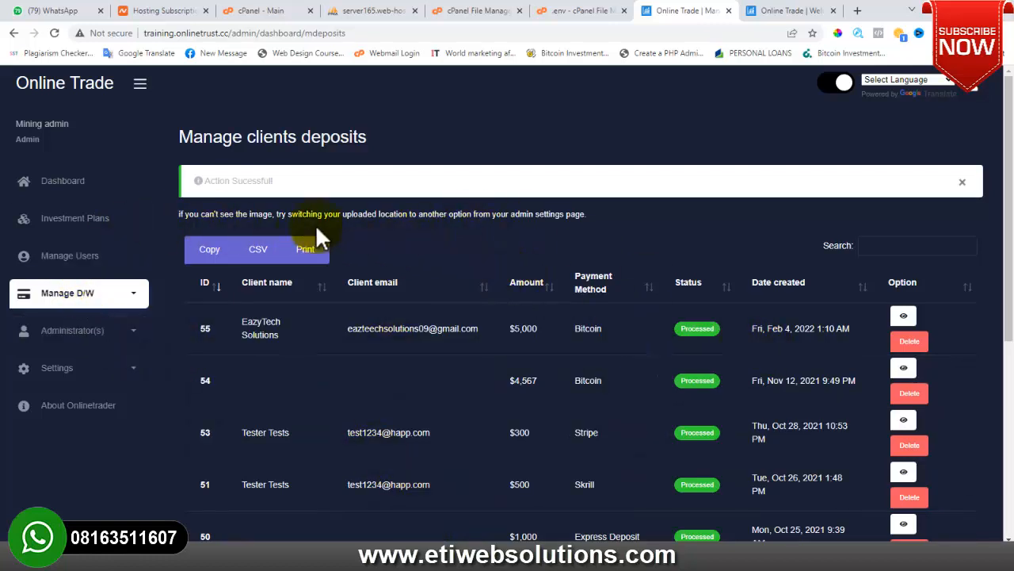
Step: Switch to the admin dashboard in Chrome and open the Credit/Debit form for EazyTech Solutions under Manage Users
left_click(113, 255)
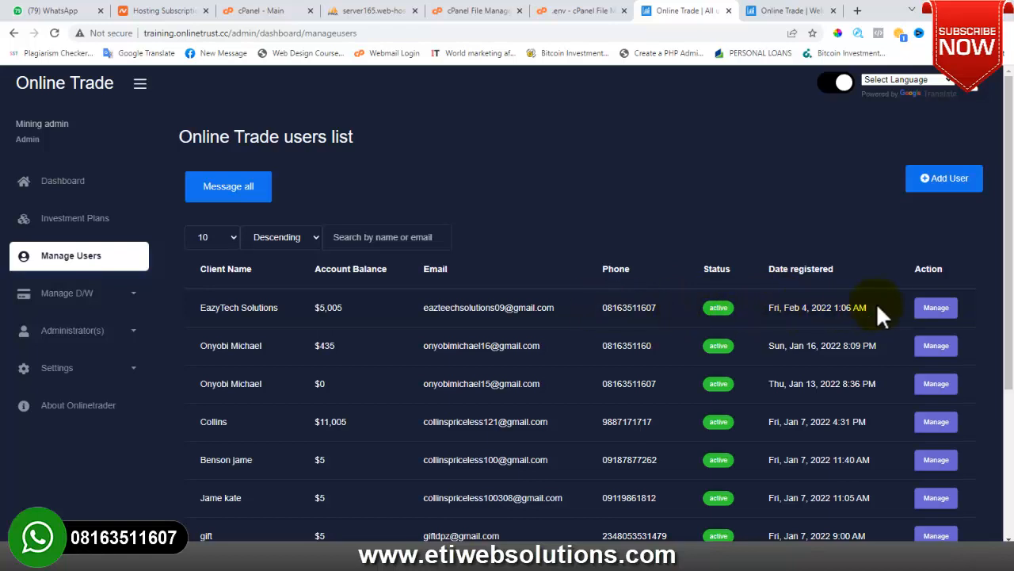
left_click(935, 310)
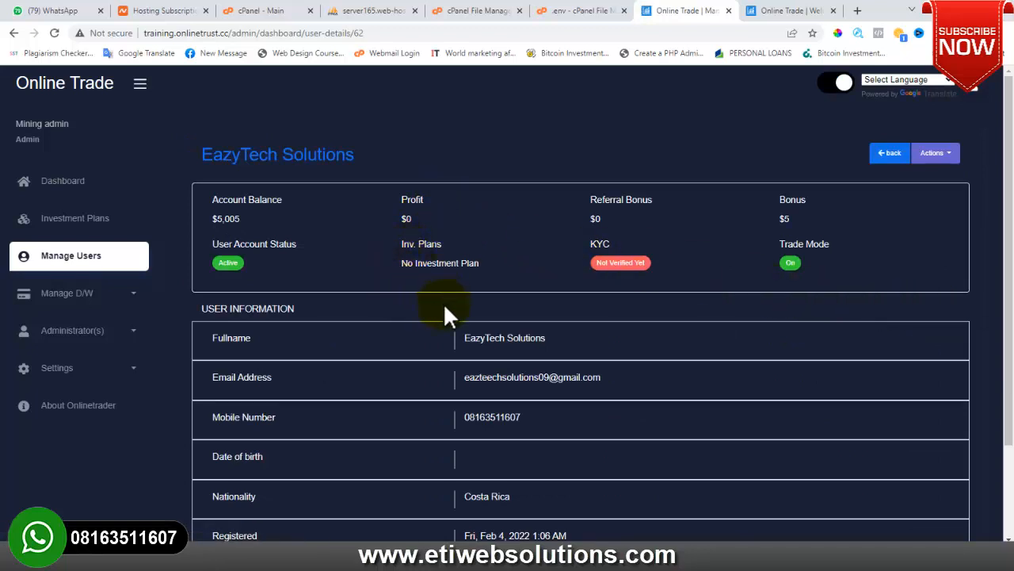
left_click(947, 156)
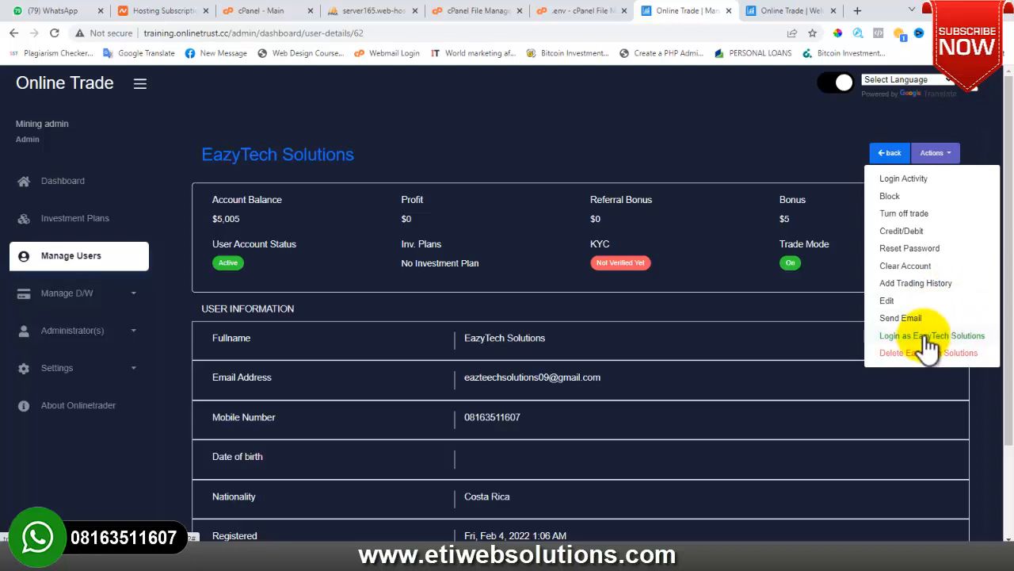
left_click(901, 230)
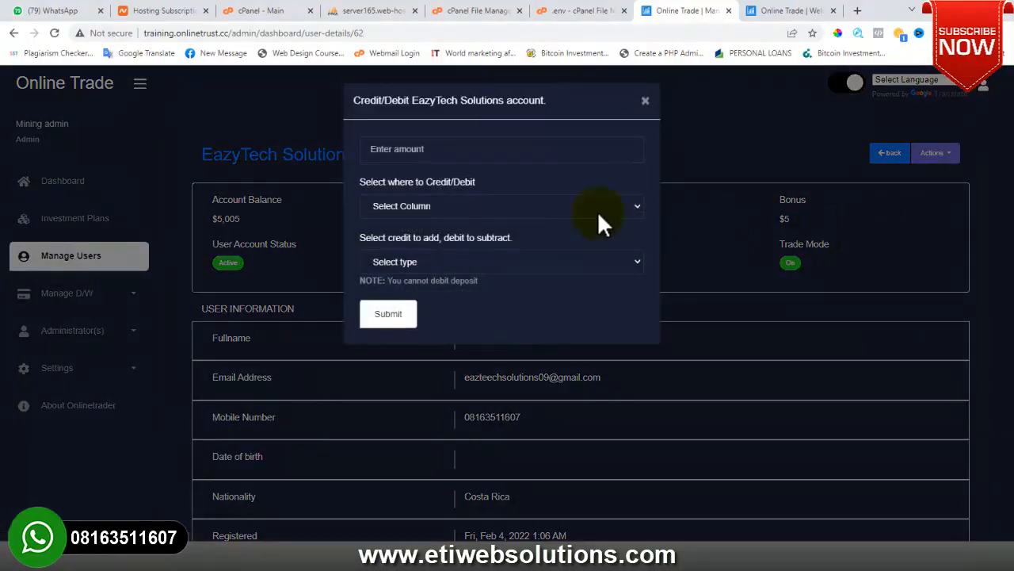
Step: Credit 200 to the Profit column of the EazyTech Solutions account and submit the form
left_click(425, 149)
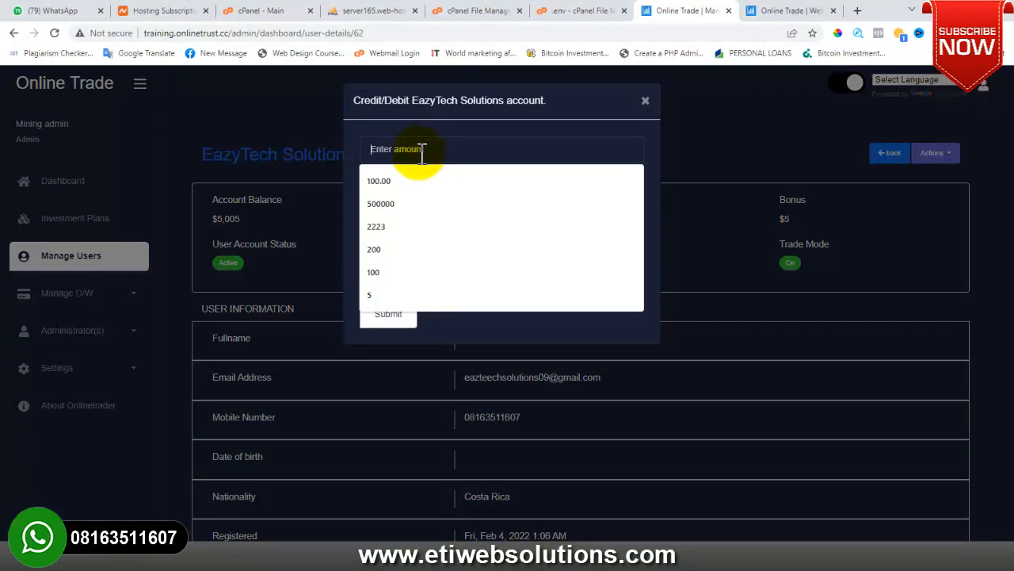
type("2")
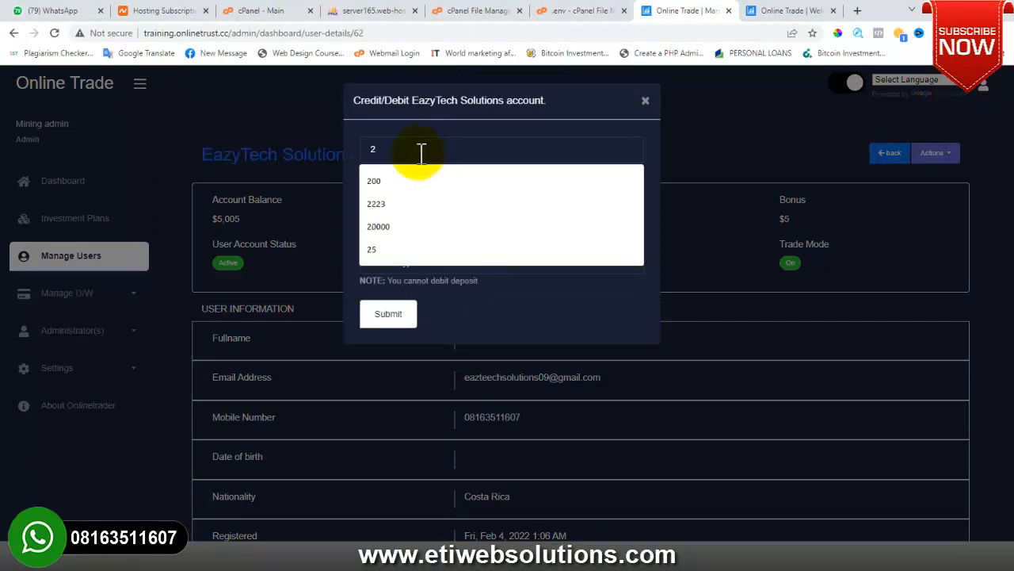
type("00")
left_click(583, 145)
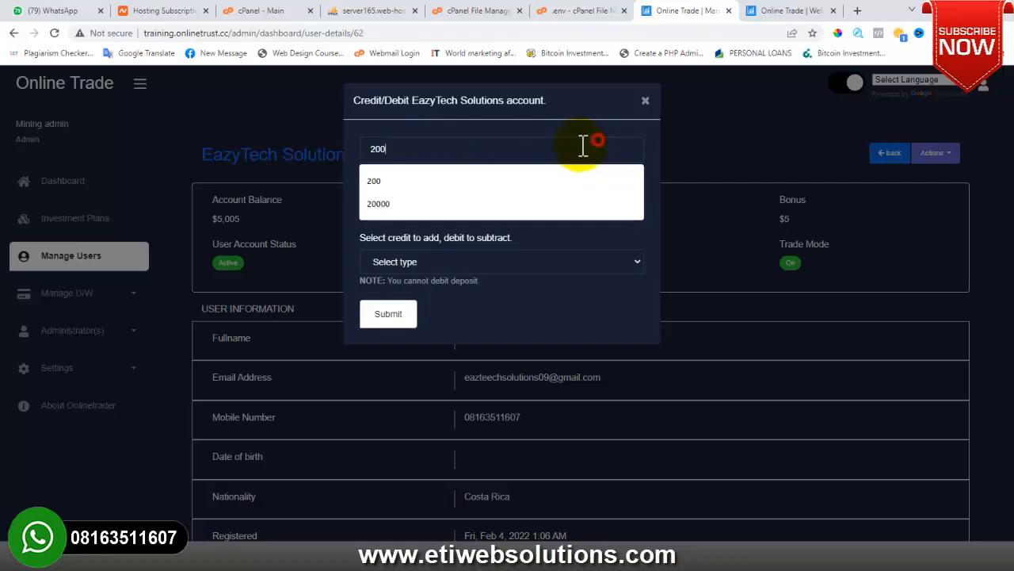
left_click(605, 235)
left_click(464, 206)
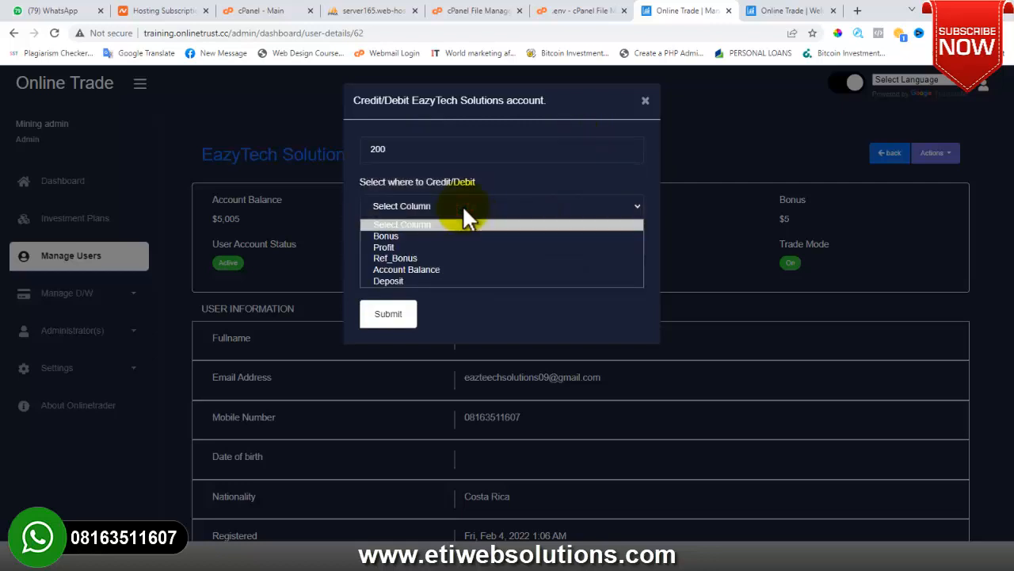
left_click(395, 246)
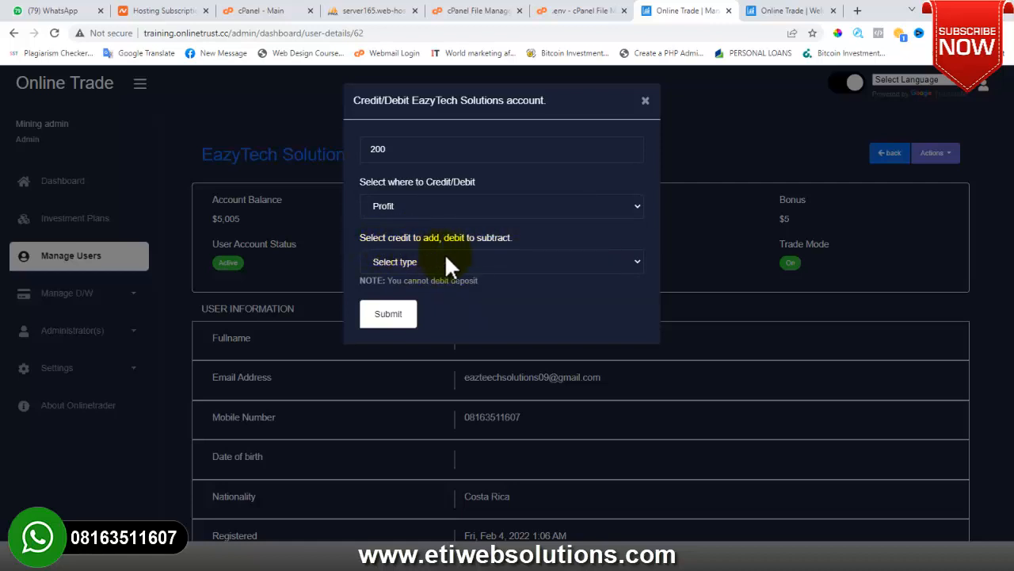
left_click(490, 262)
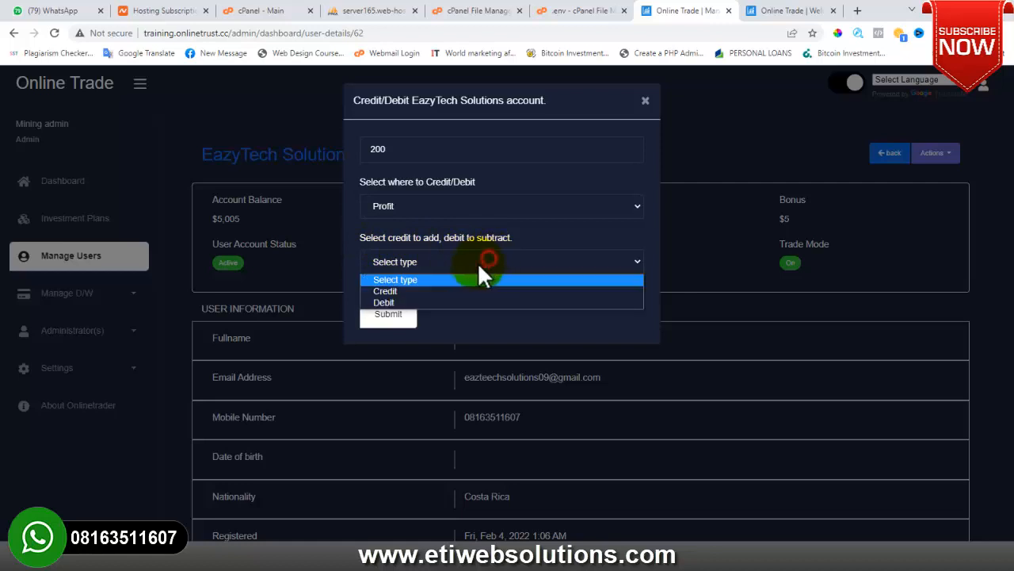
left_click(415, 290)
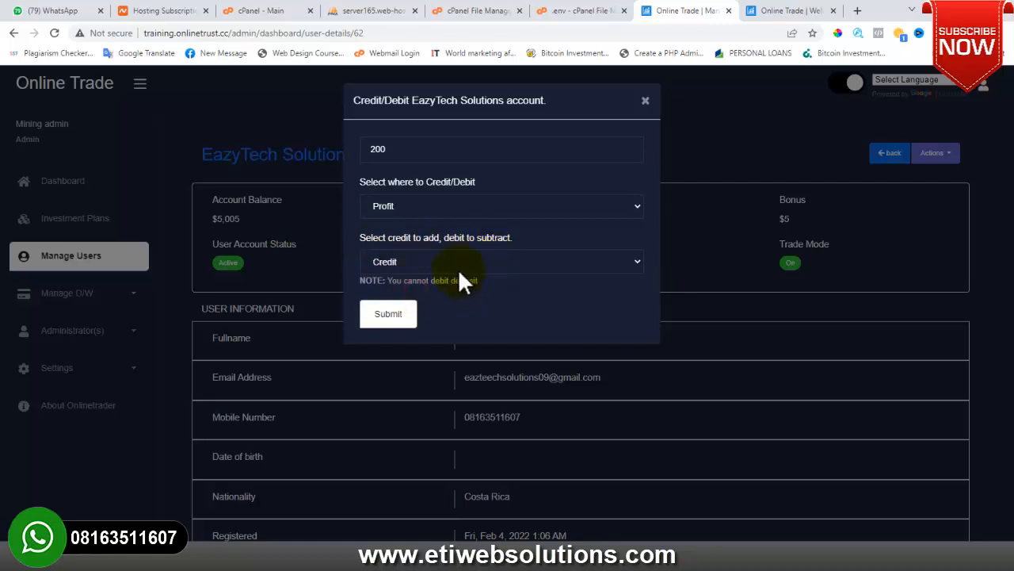
left_click(390, 316)
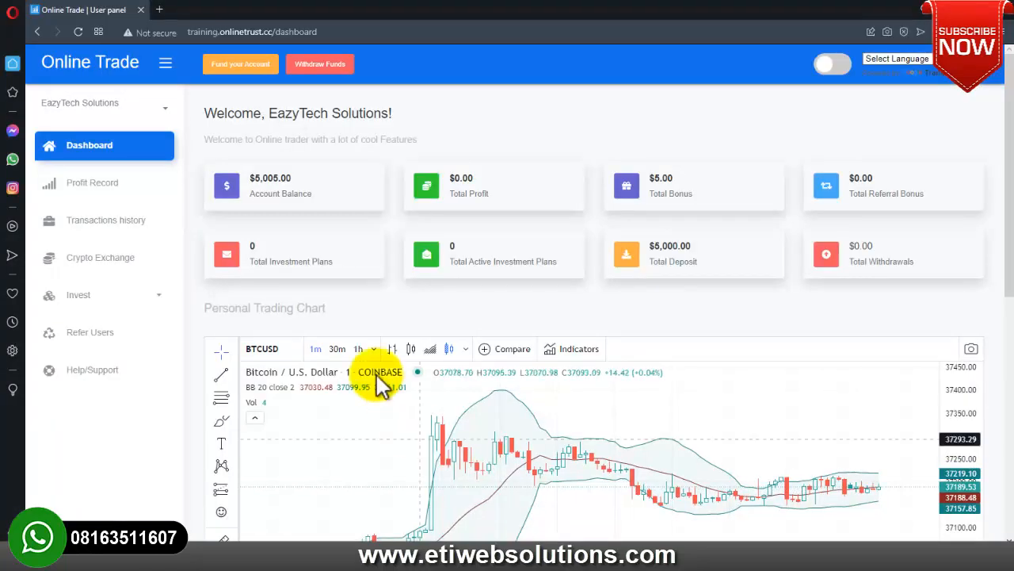
Step: Check the profit credit on the reloaded user dashboard in Opera and the user's details in Chrome, ending at the admin Dashboard
left_click(77, 32)
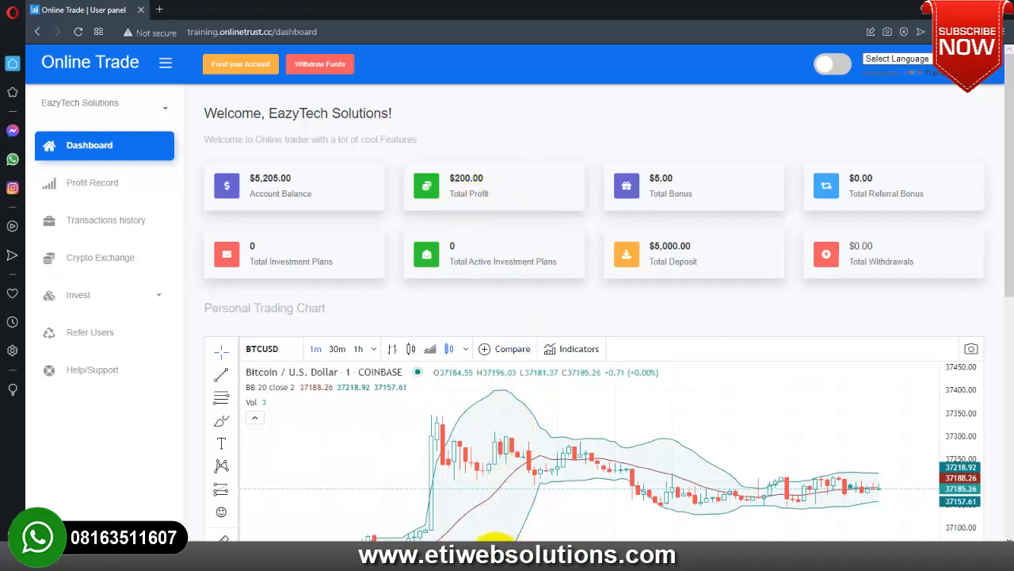
left_click(454, 553)
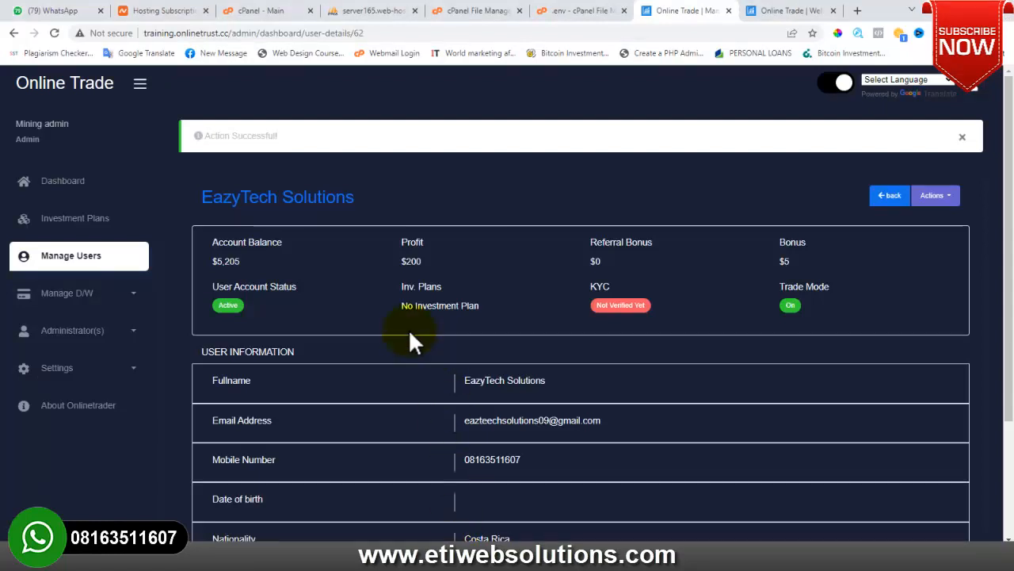
scroll(407, 329, "down", 2)
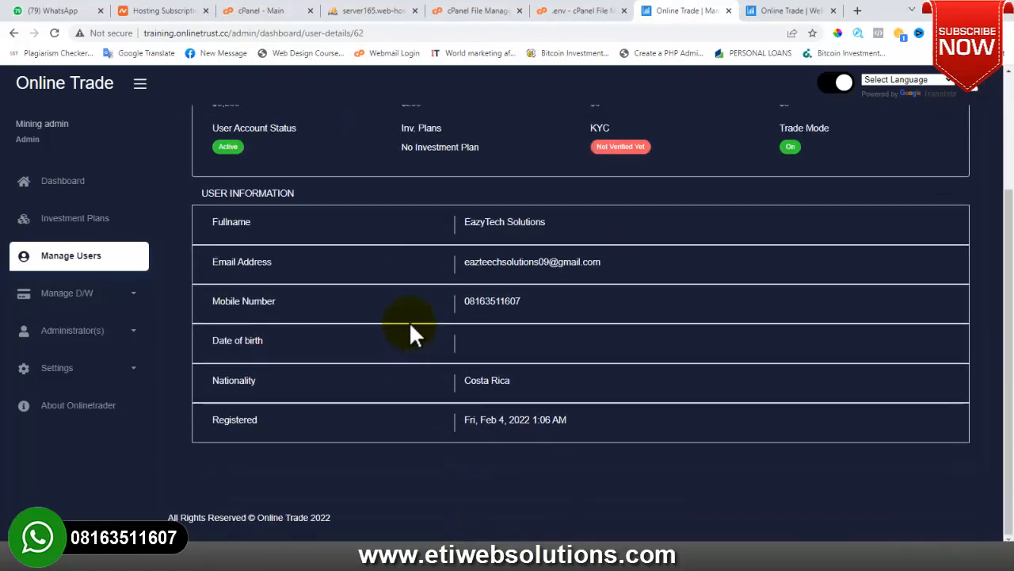
scroll(409, 321, "up", 2)
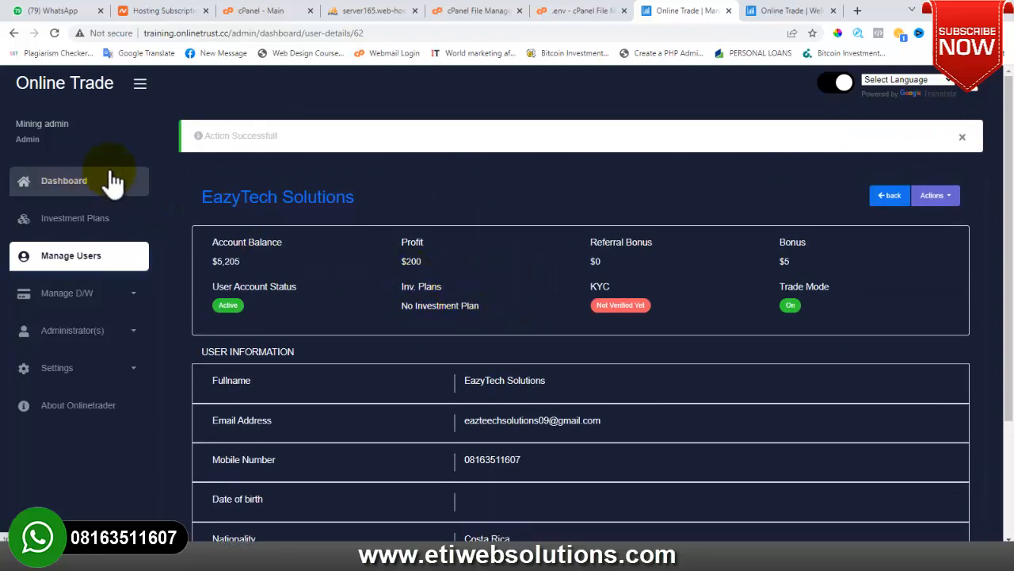
left_click(73, 187)
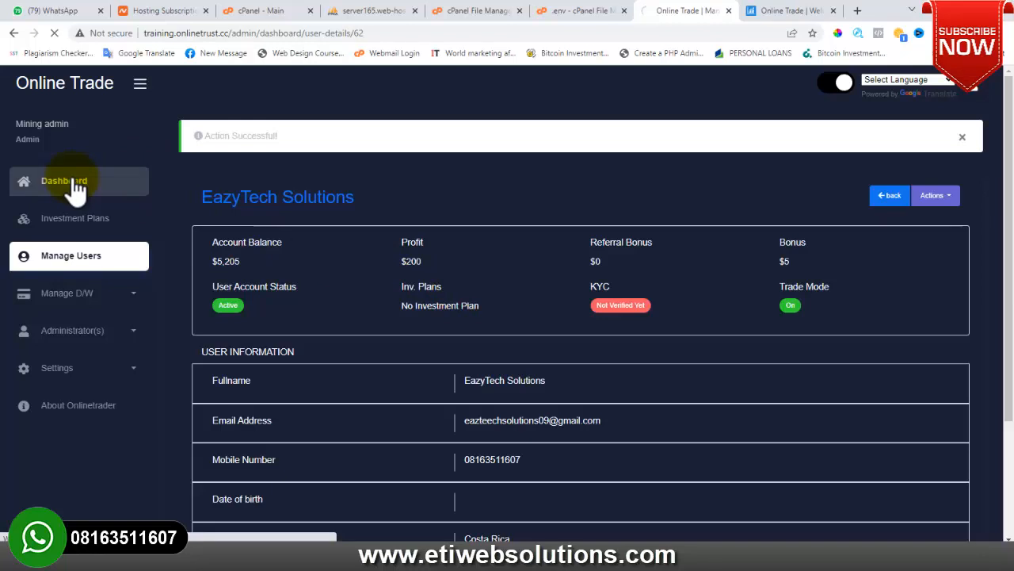